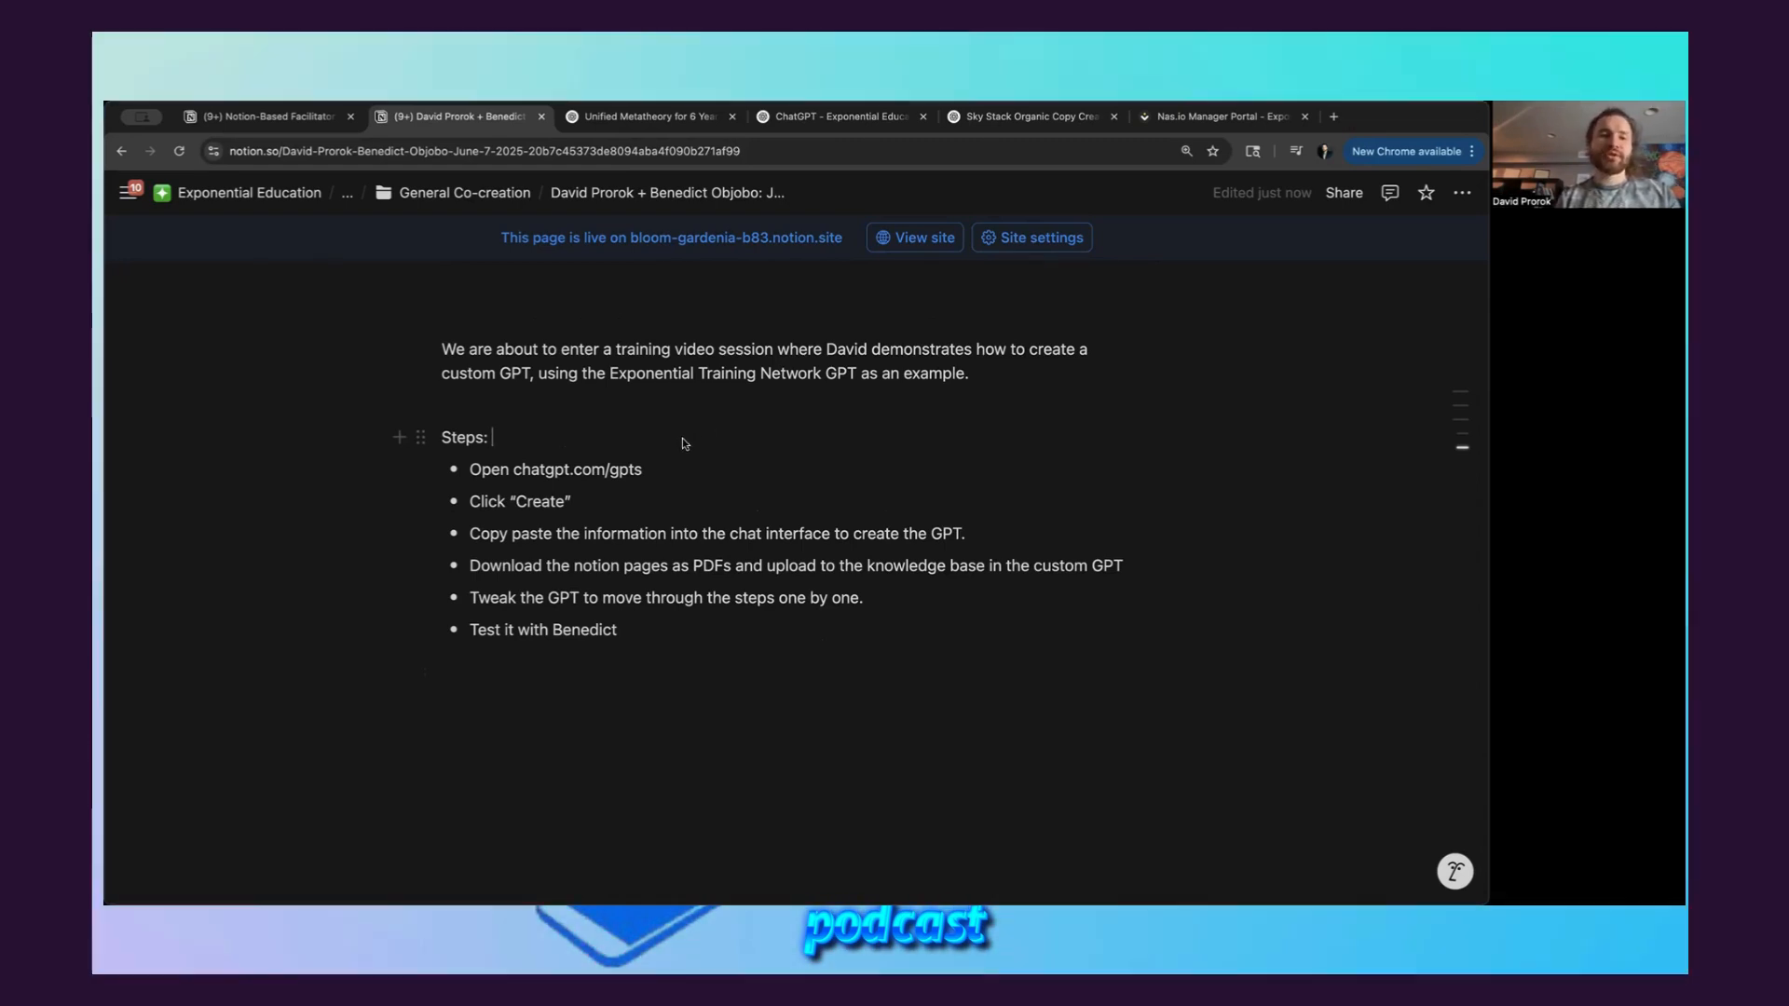
Open the chatgpt.com/gpts address from the Steps list in a new browser tab
click(667, 471)
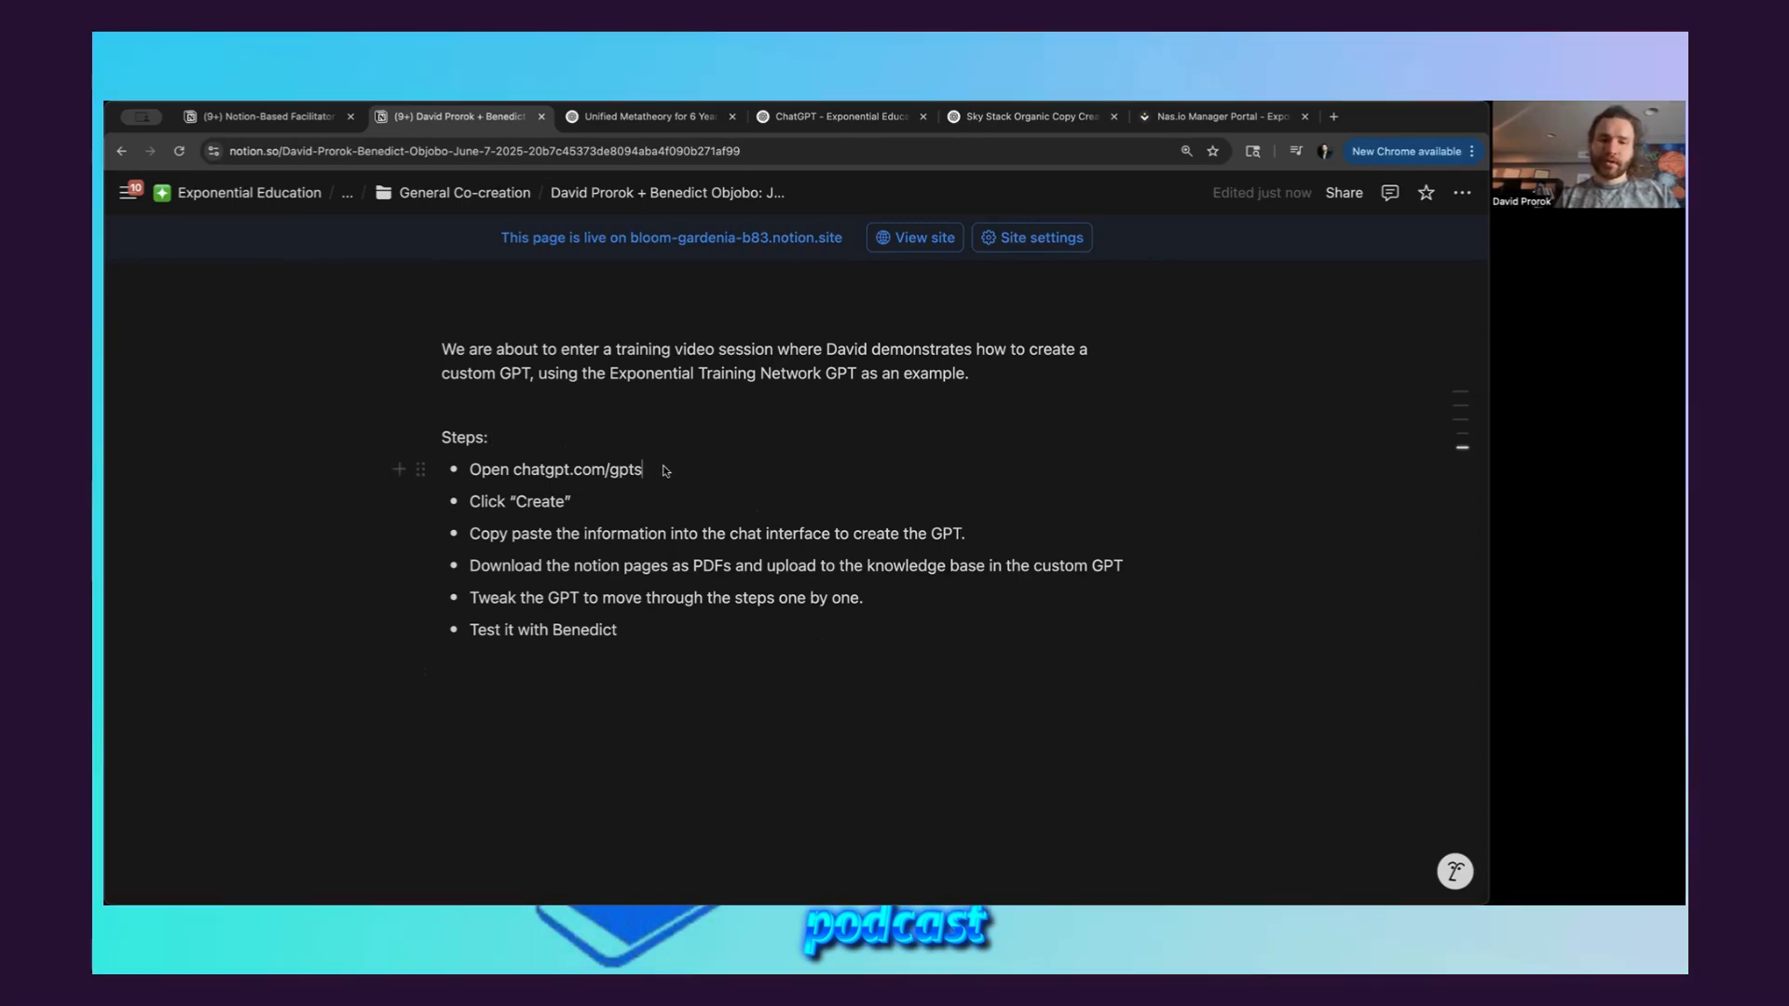
drag(685, 475, 513, 471)
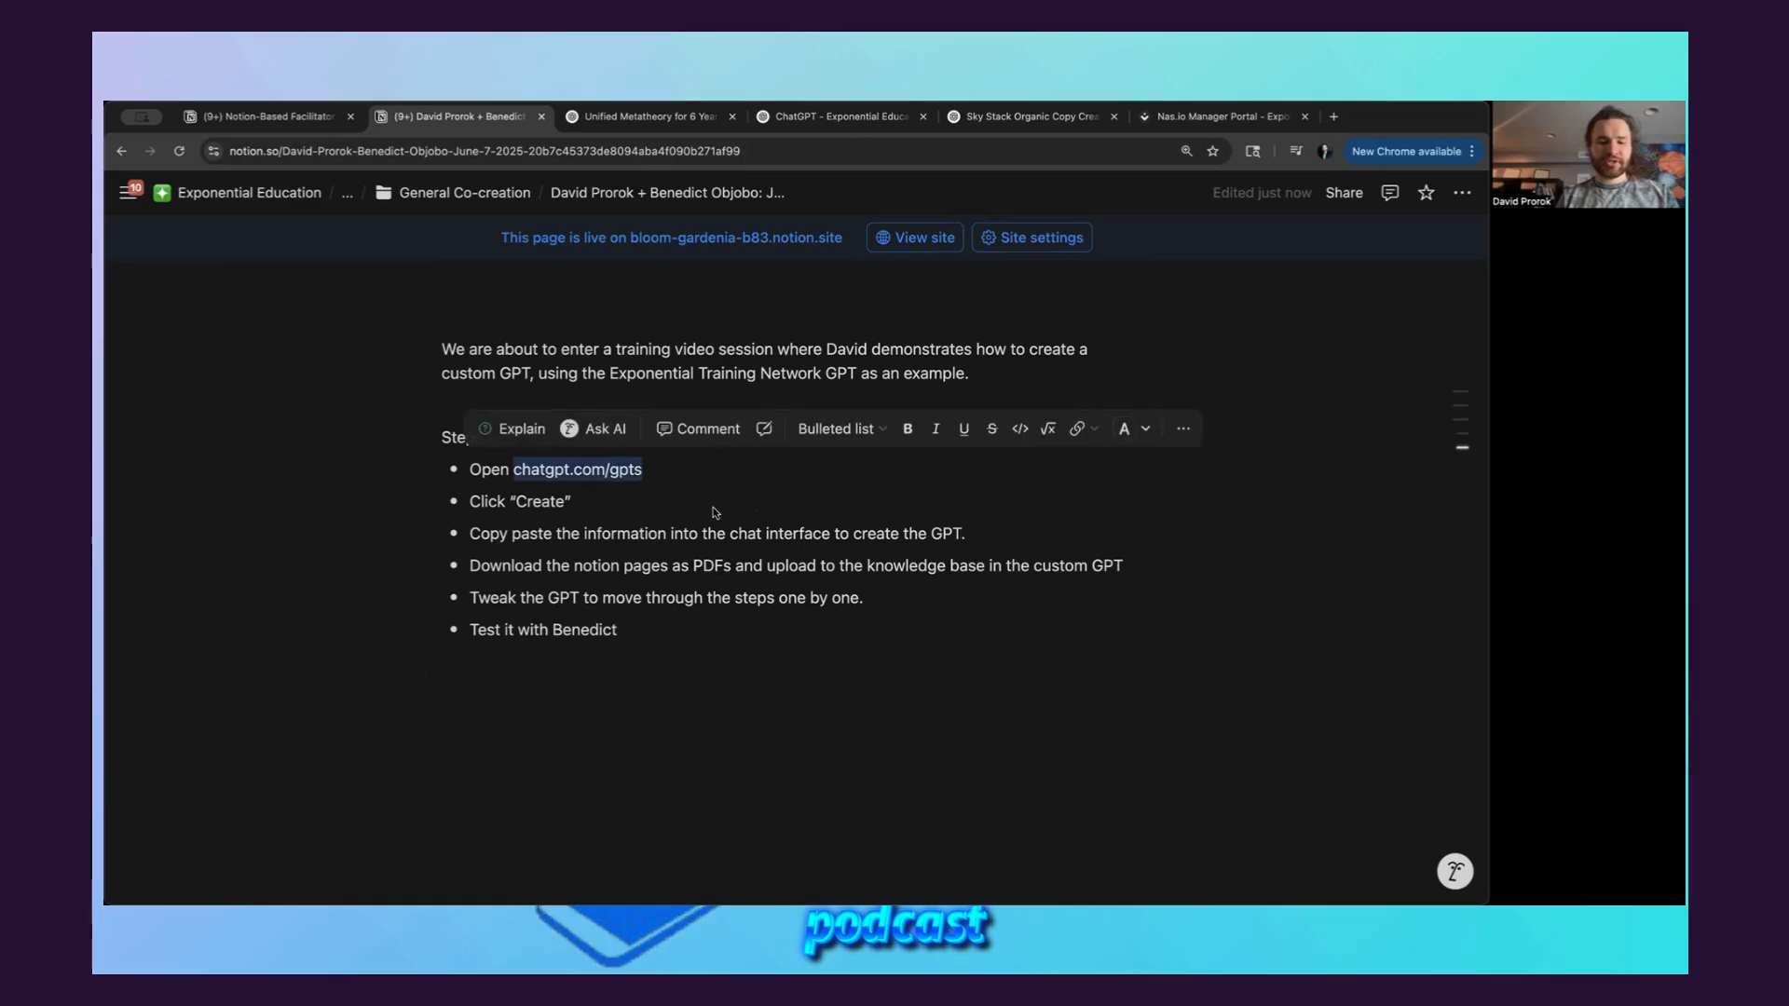
click(705, 475)
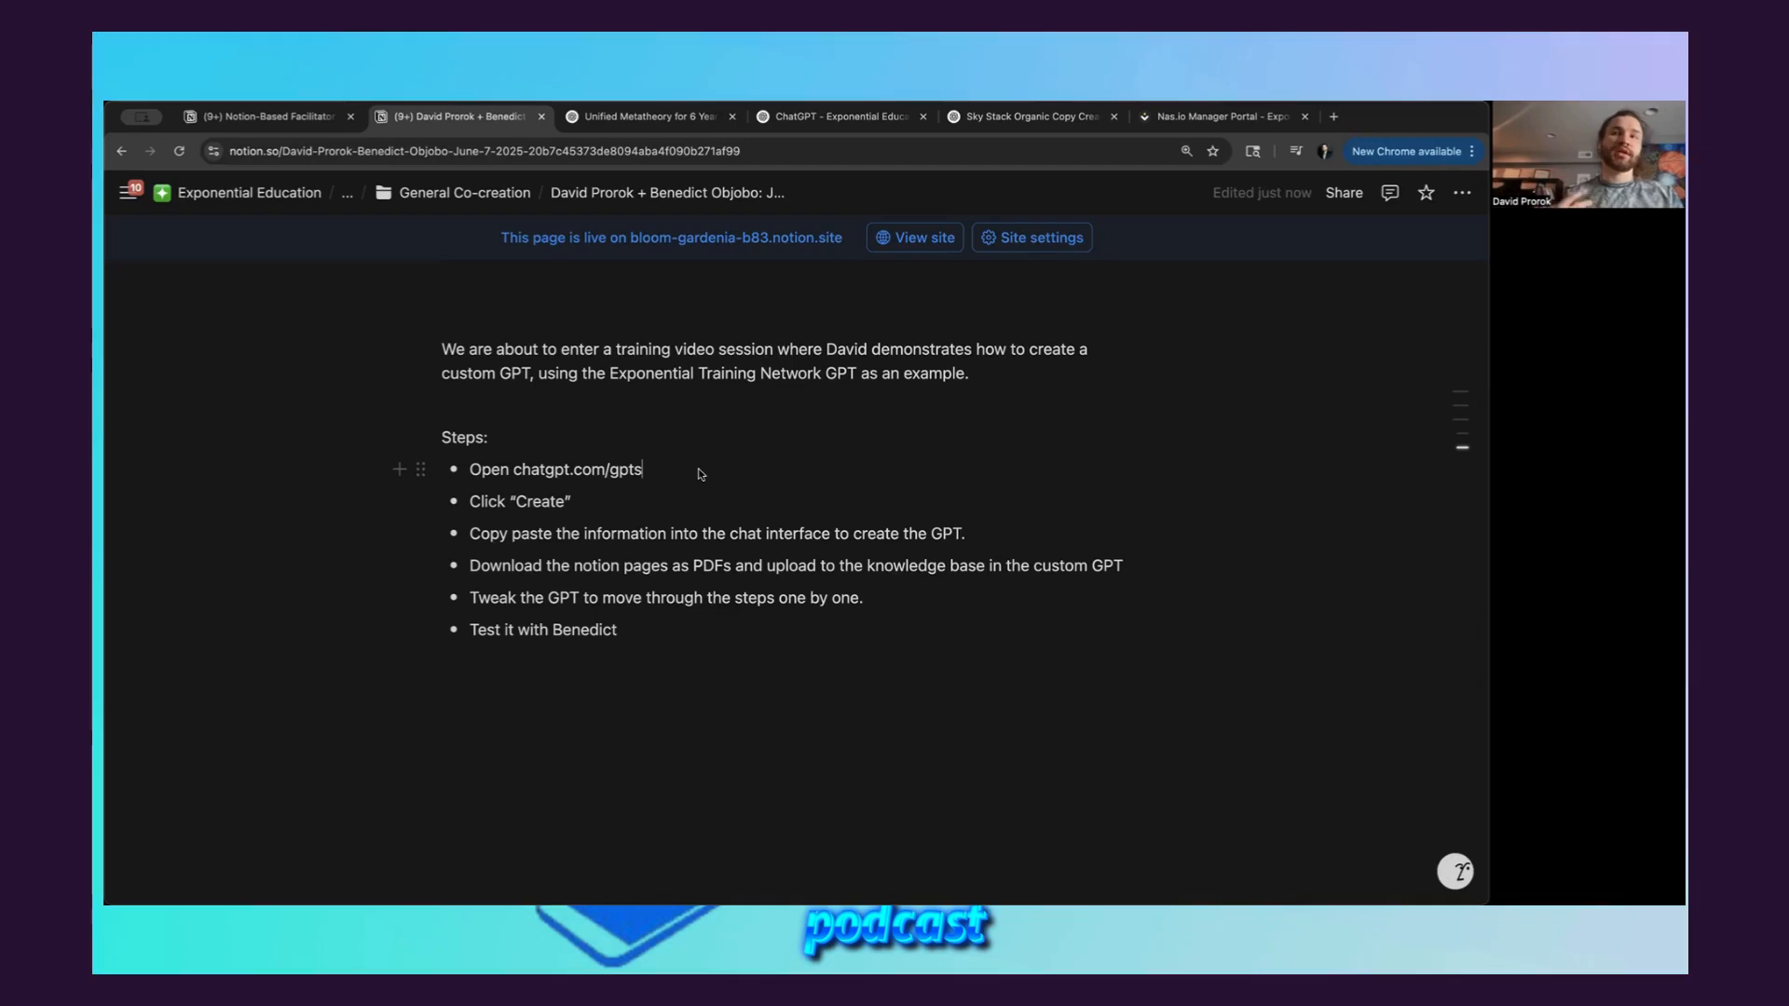
drag(643, 472, 517, 475)
key(super+c)
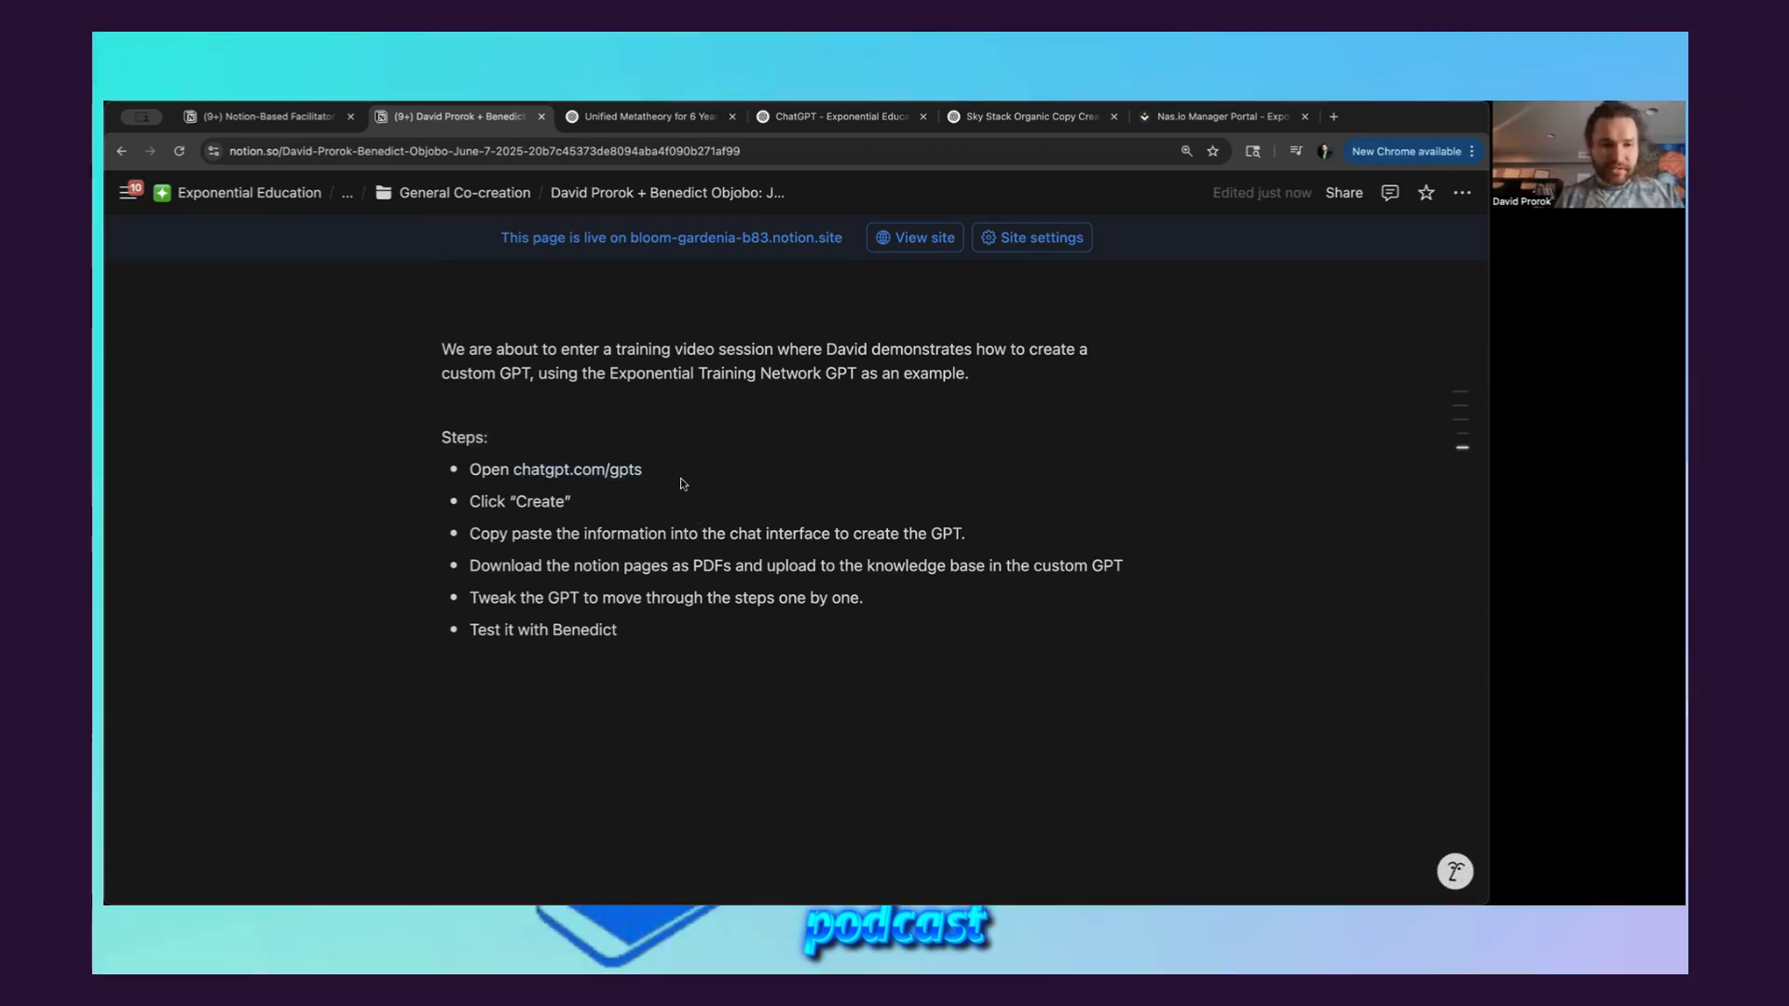
key(super+t)
key(super+v)
key(Return)
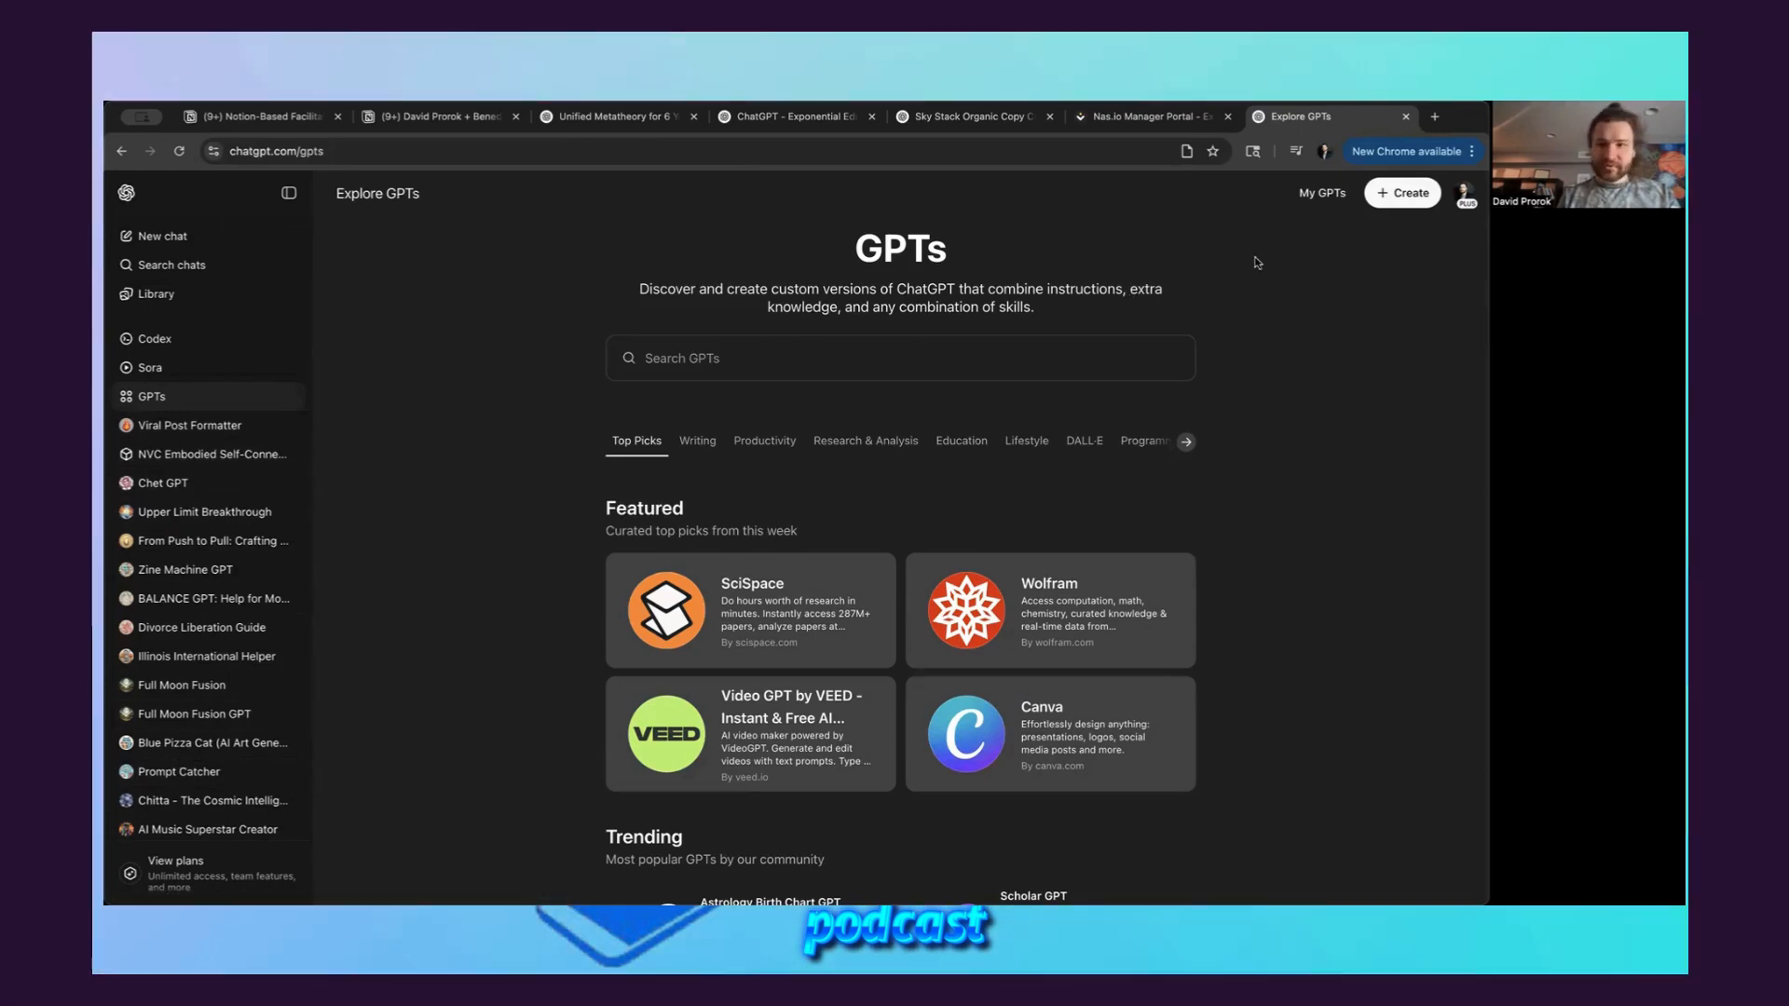
Start creating a new custom GPT and go through its Name and Description fields
click(1396, 197)
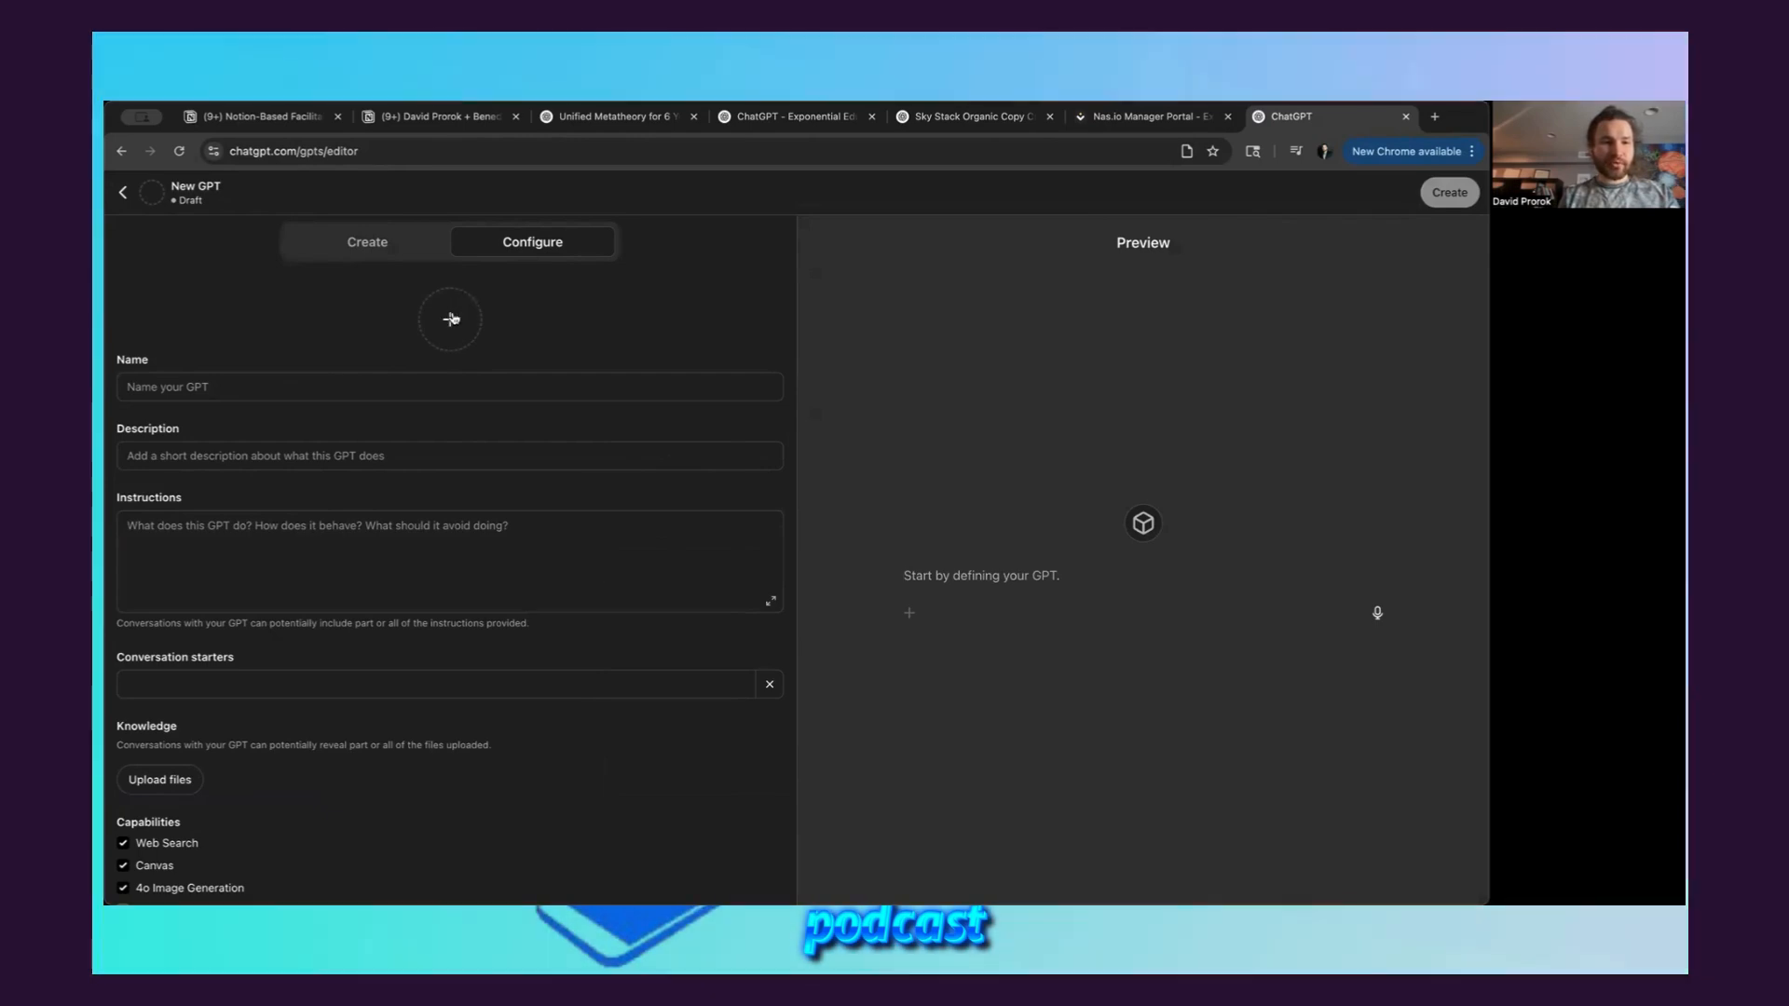
click(202, 385)
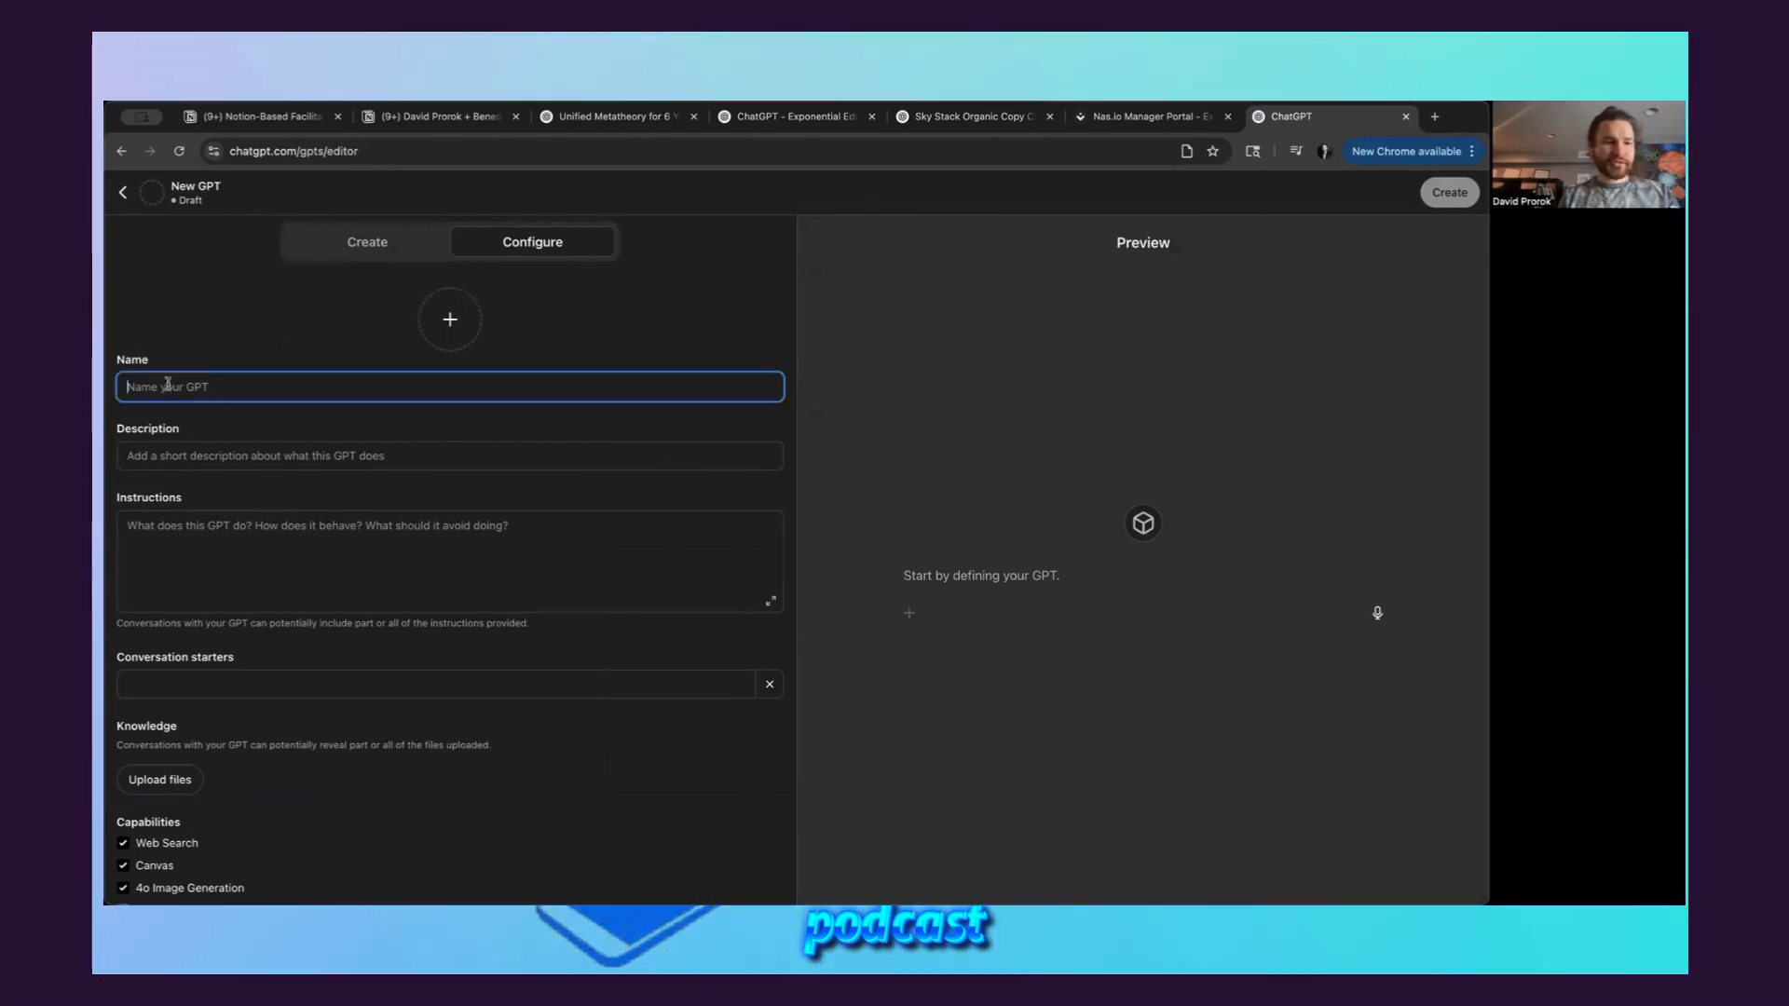
click(224, 455)
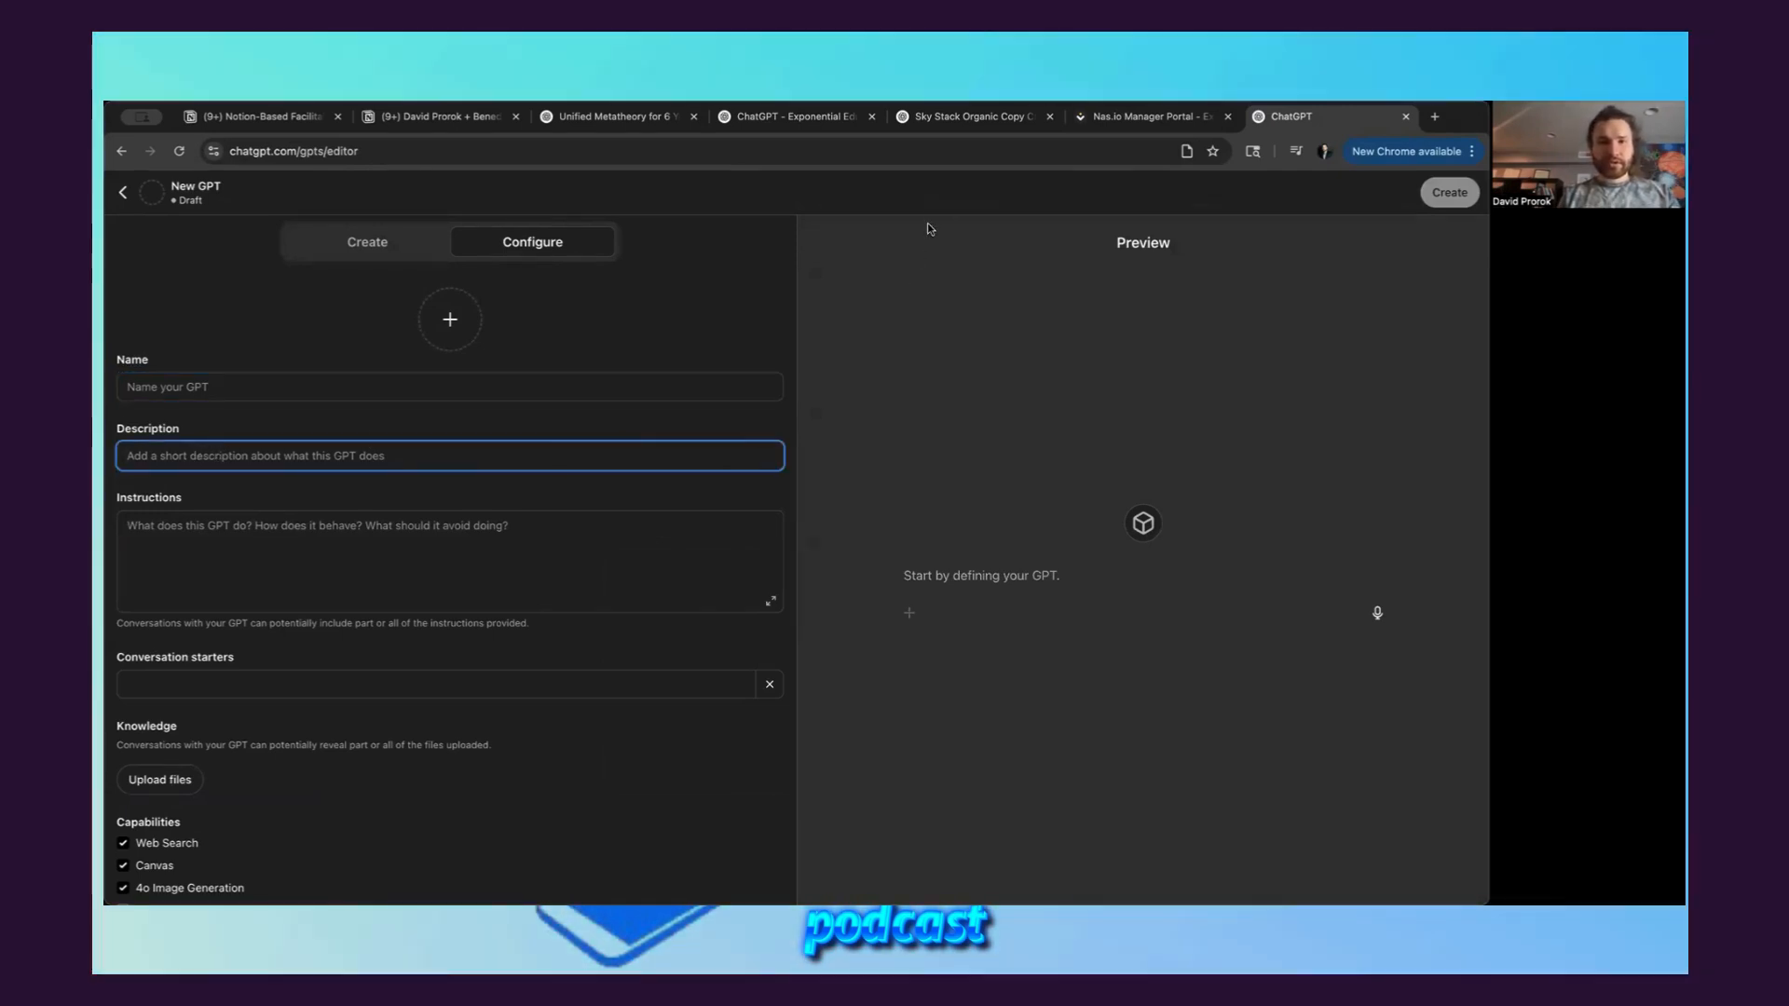
Switch to the existing Exponential Educator Guide, start a new chat with it, and examine its name, description and conversation starters
click(790, 117)
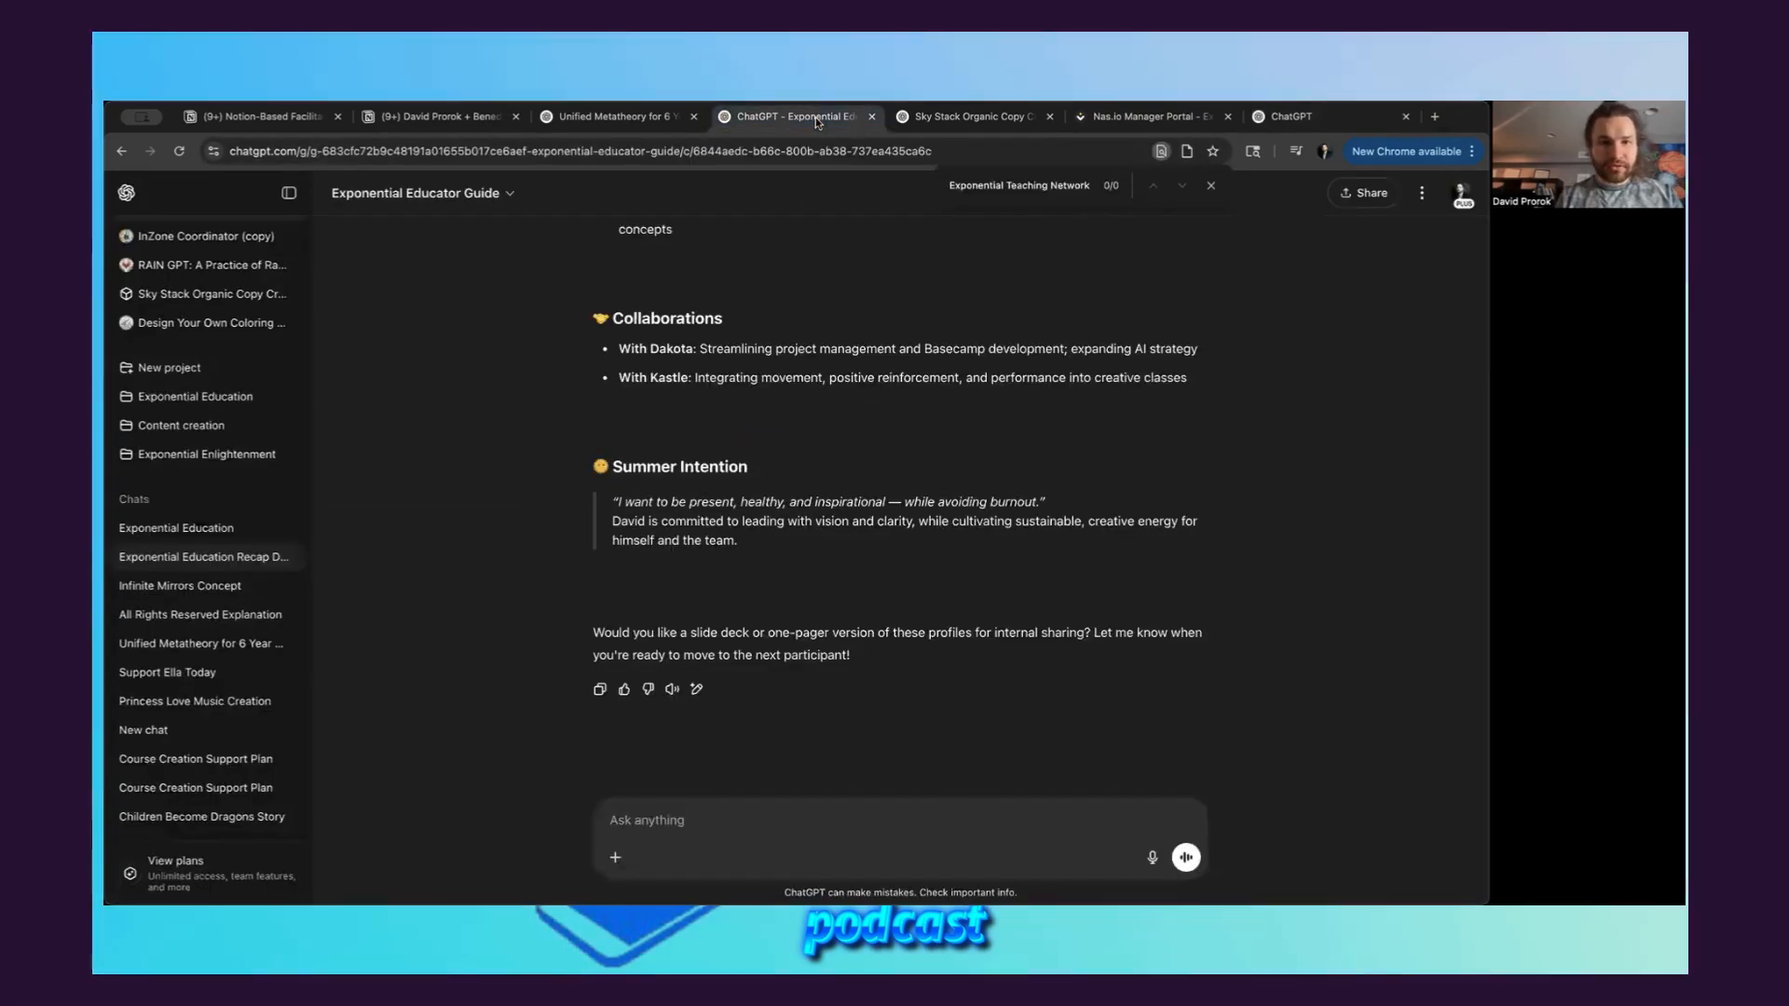
click(490, 194)
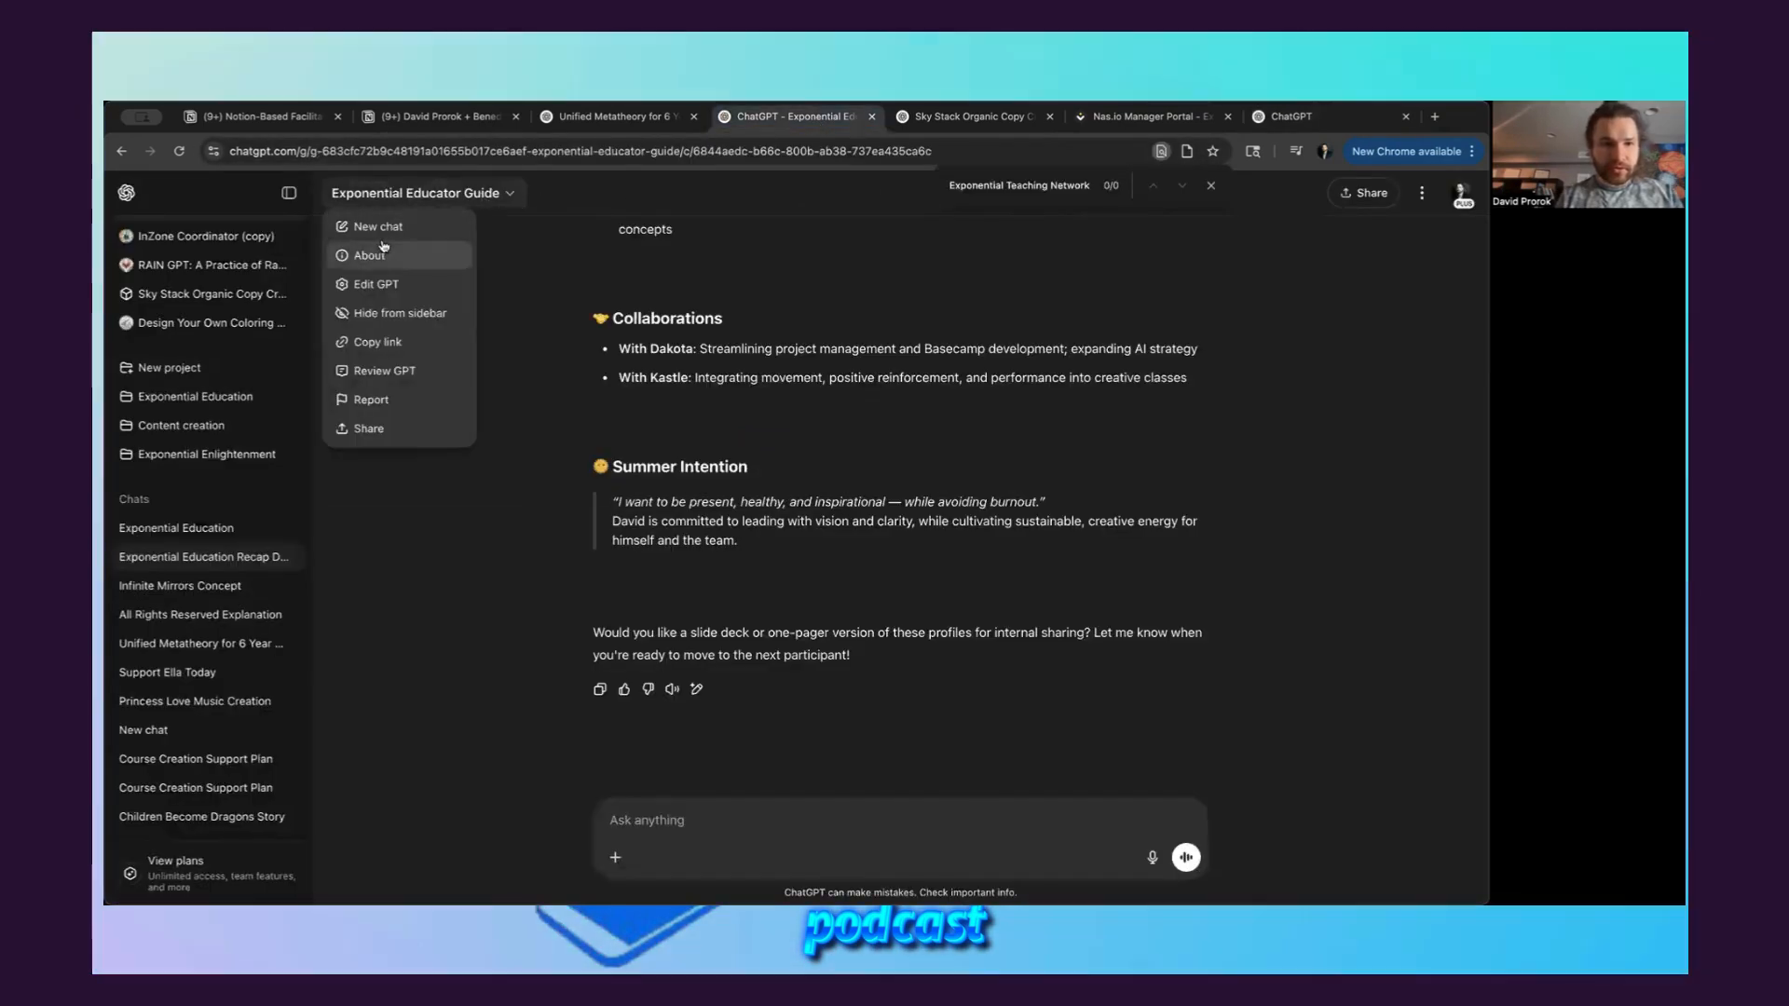
click(391, 236)
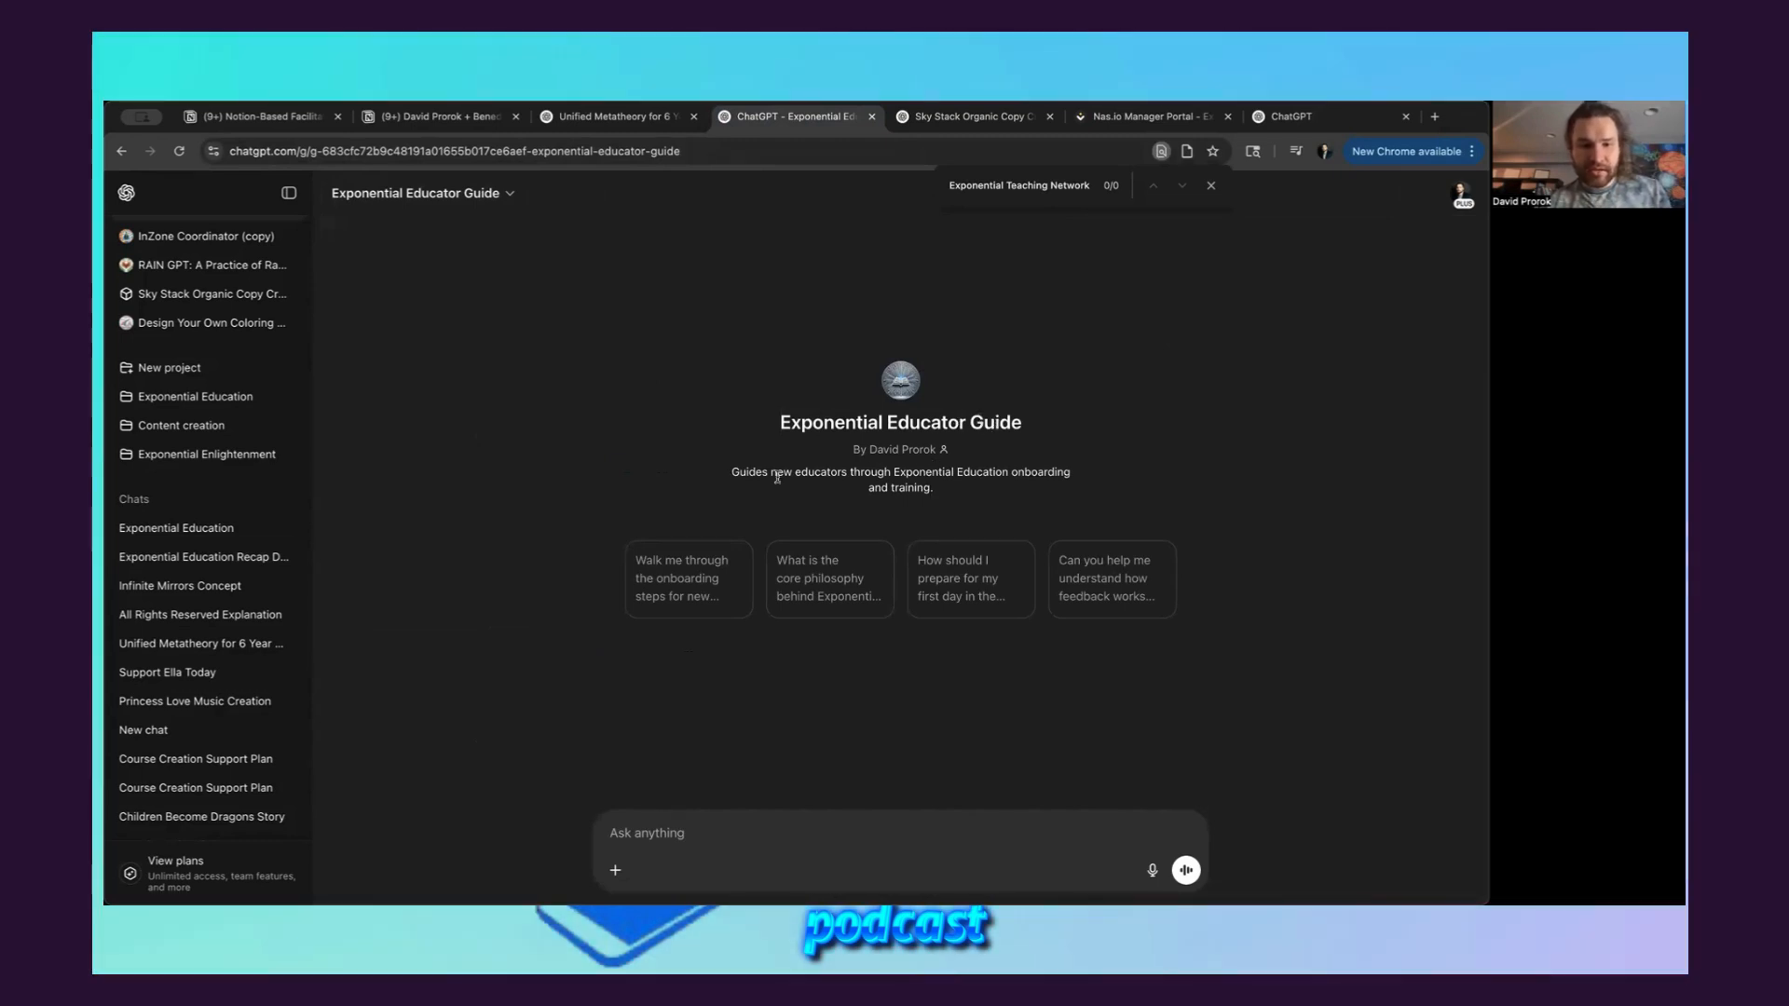
drag(732, 474, 932, 488)
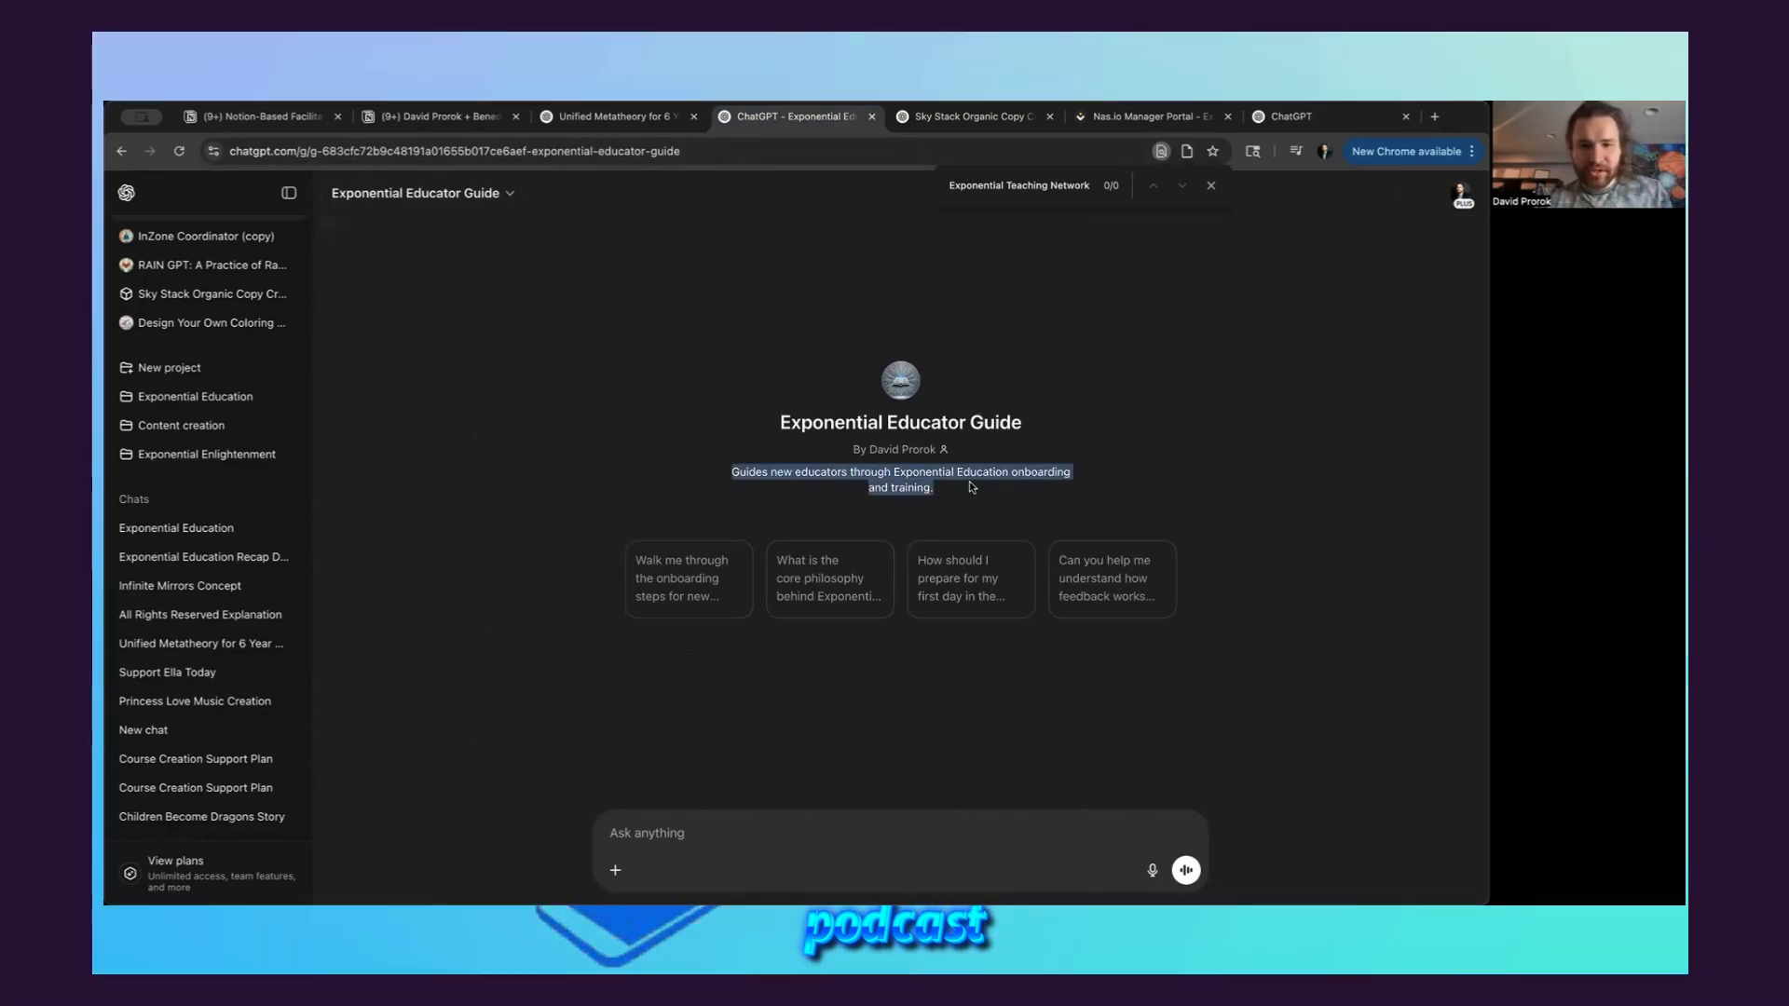
click(1005, 482)
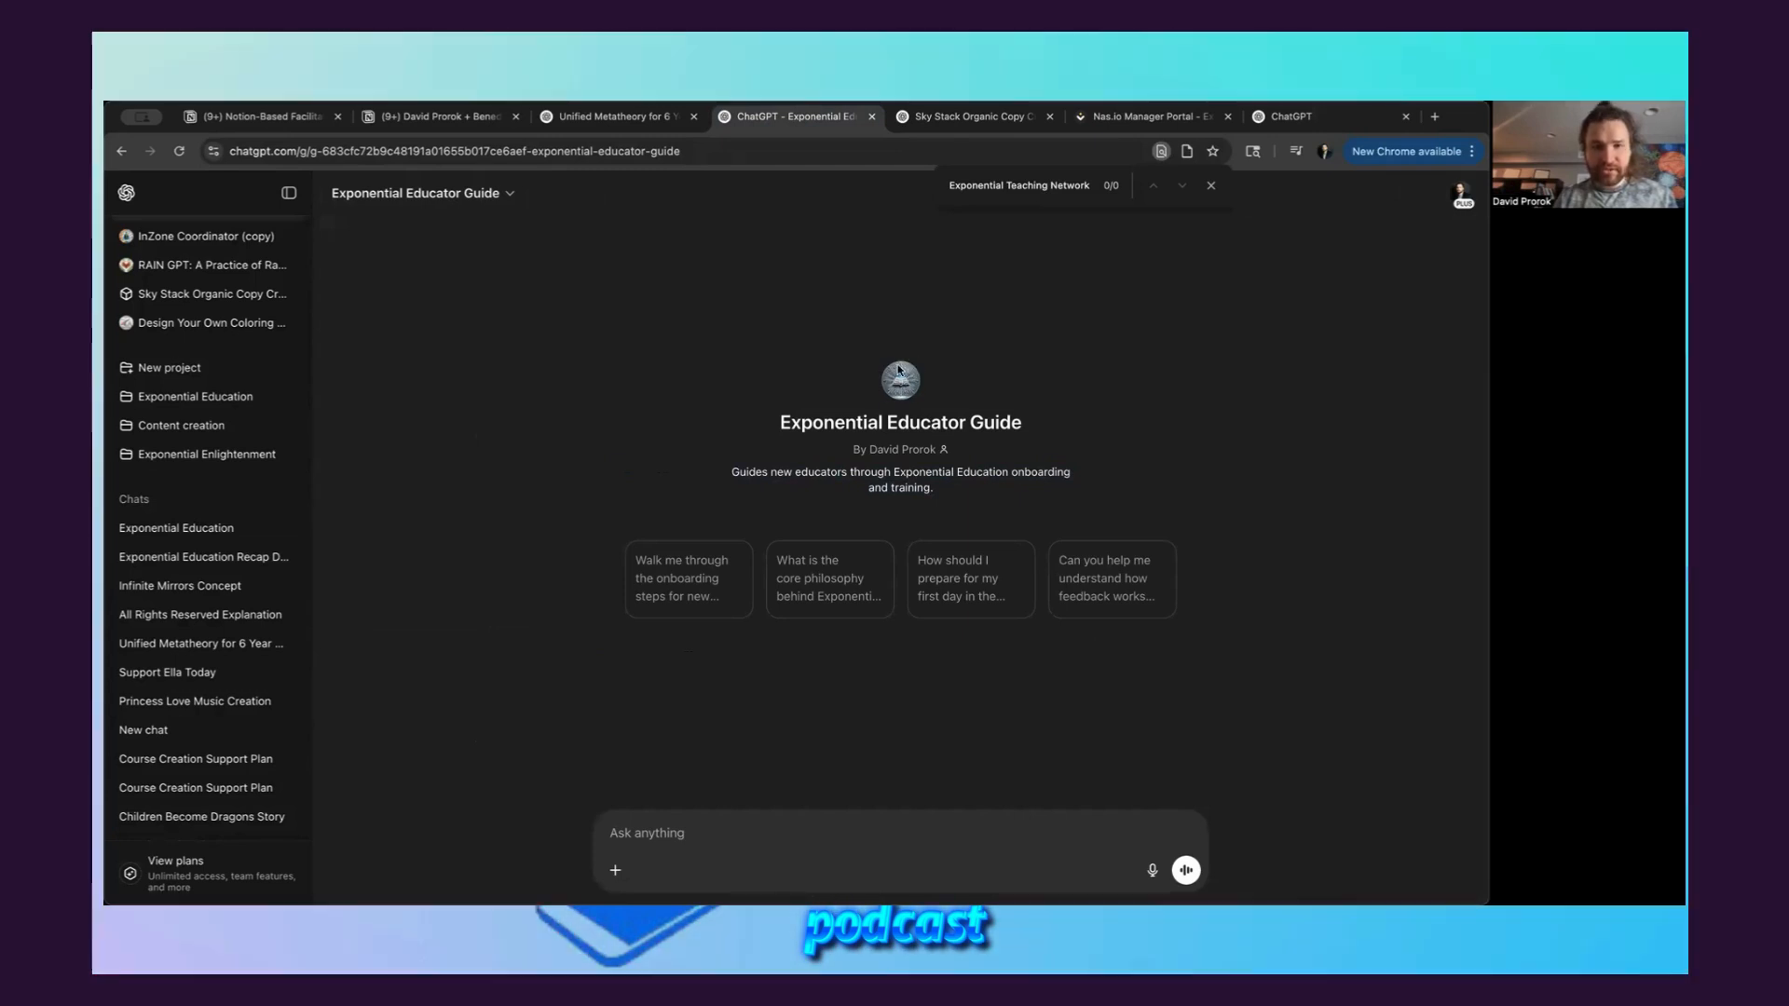
drag(779, 424, 1027, 428)
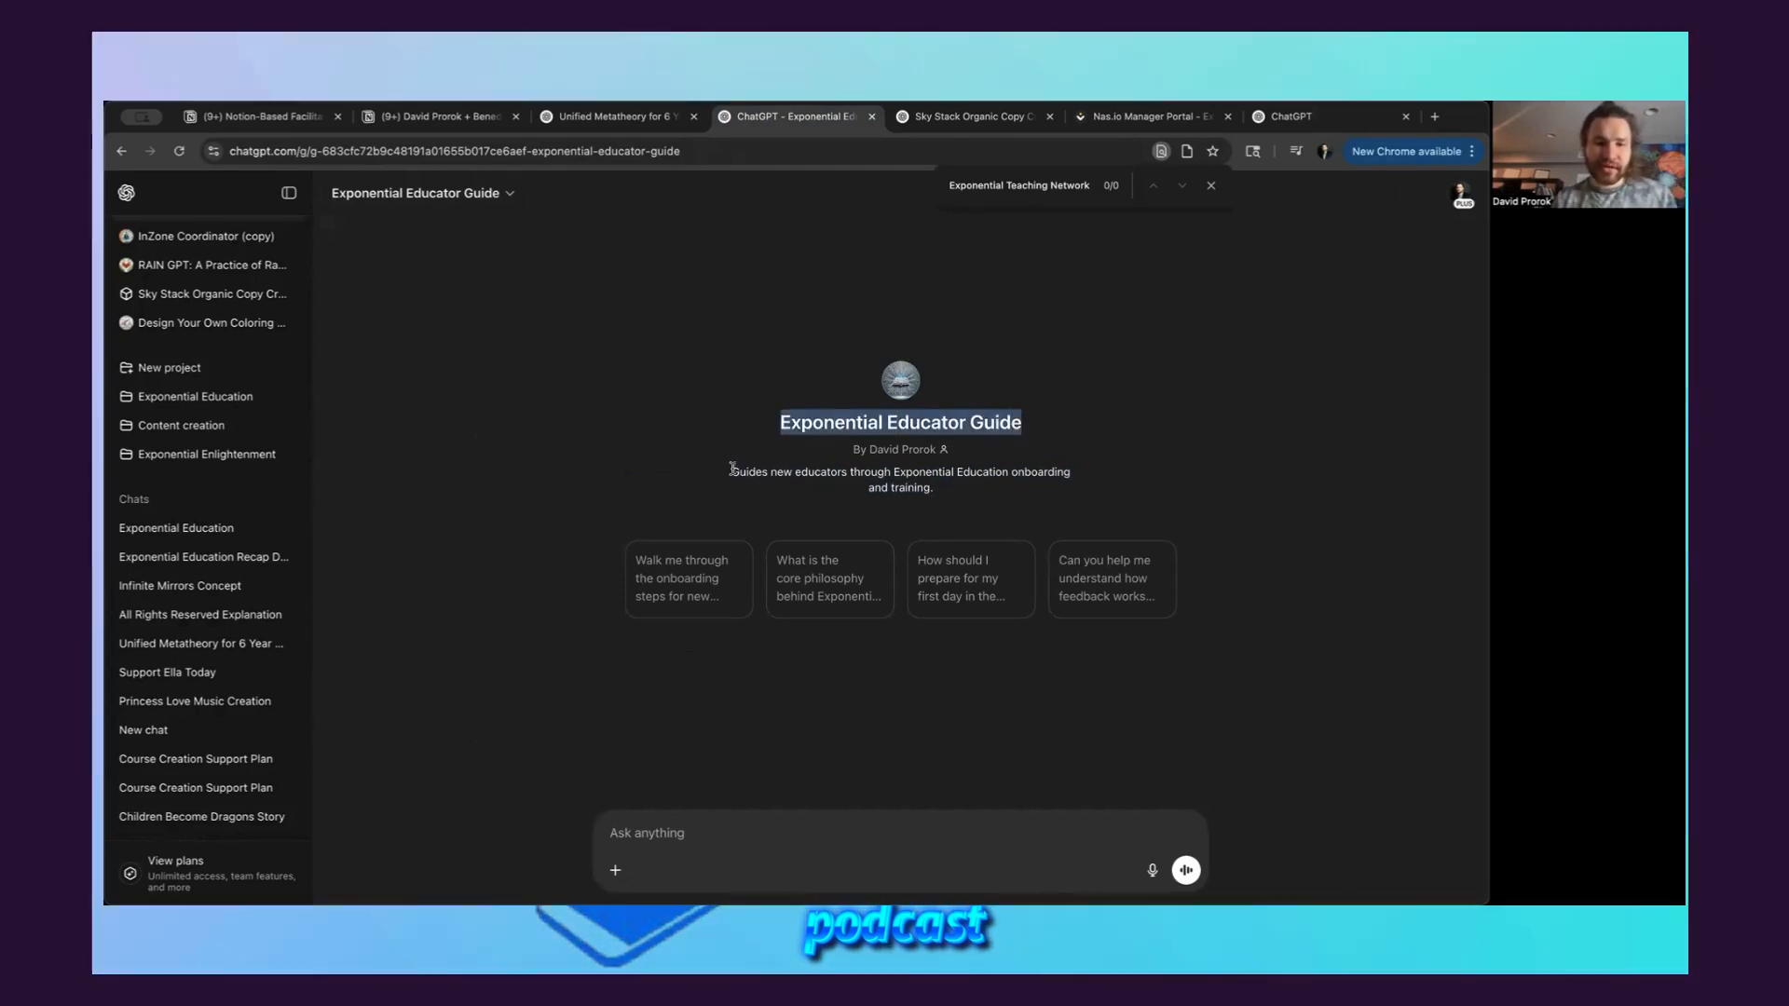
drag(732, 472, 948, 491)
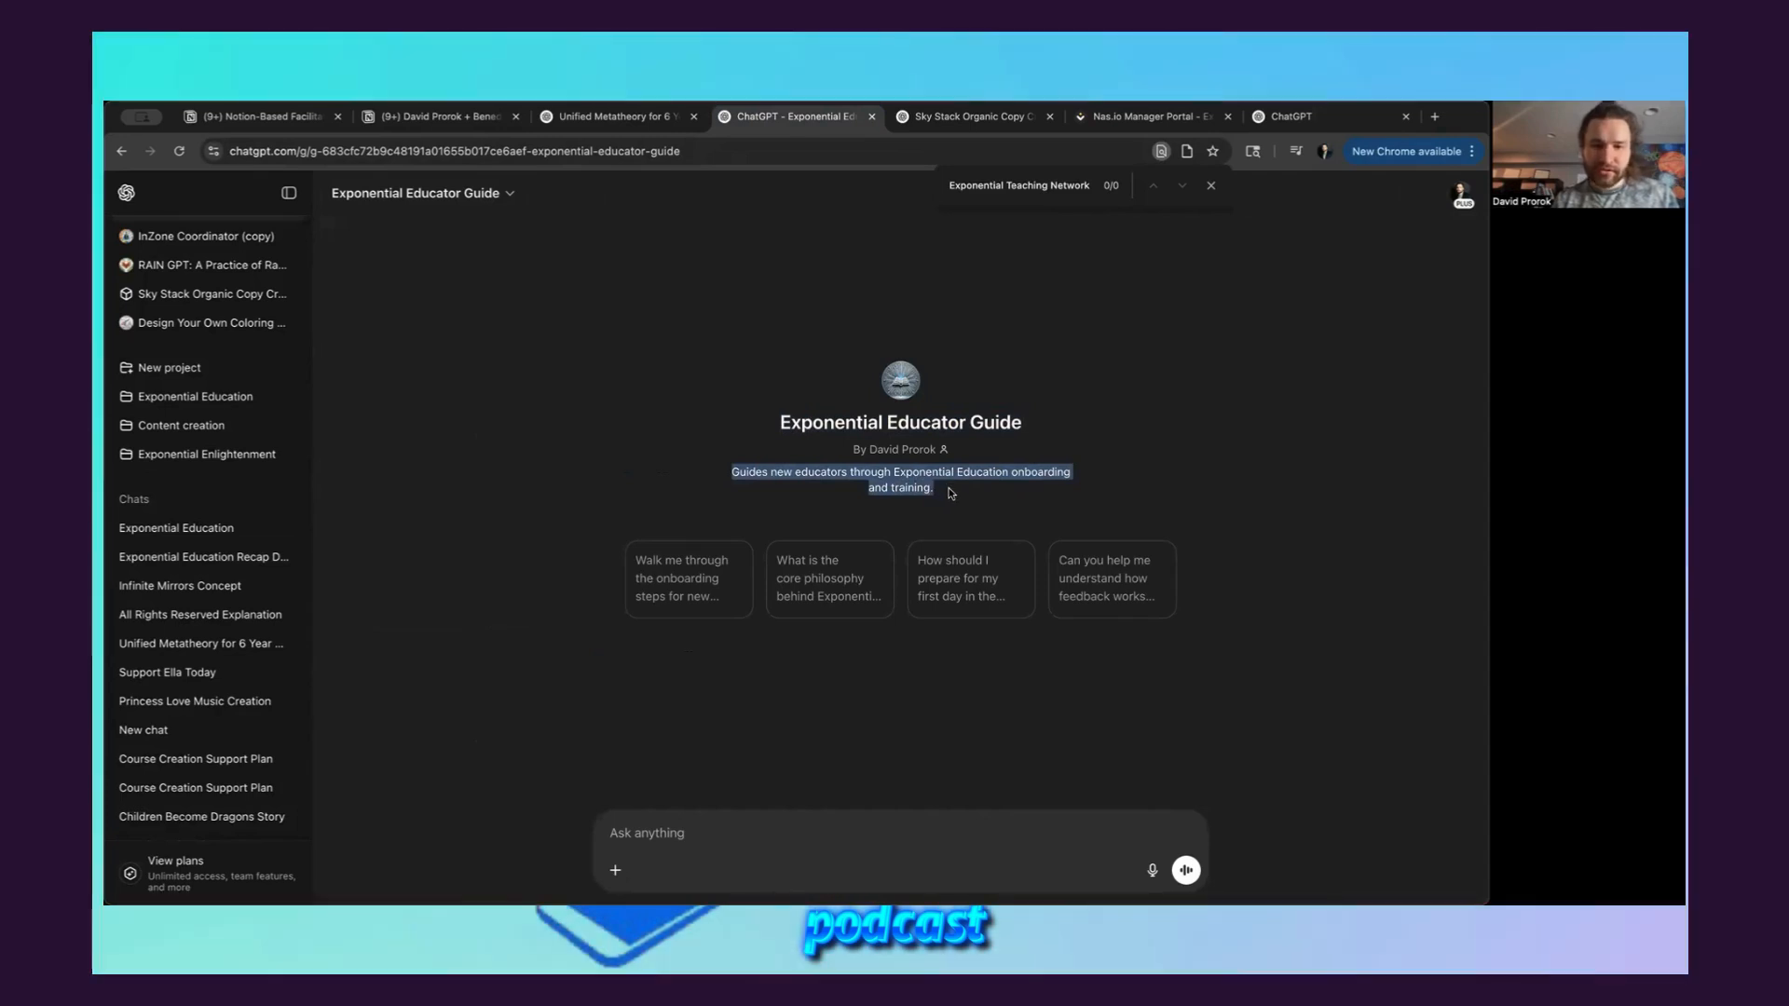
click(955, 495)
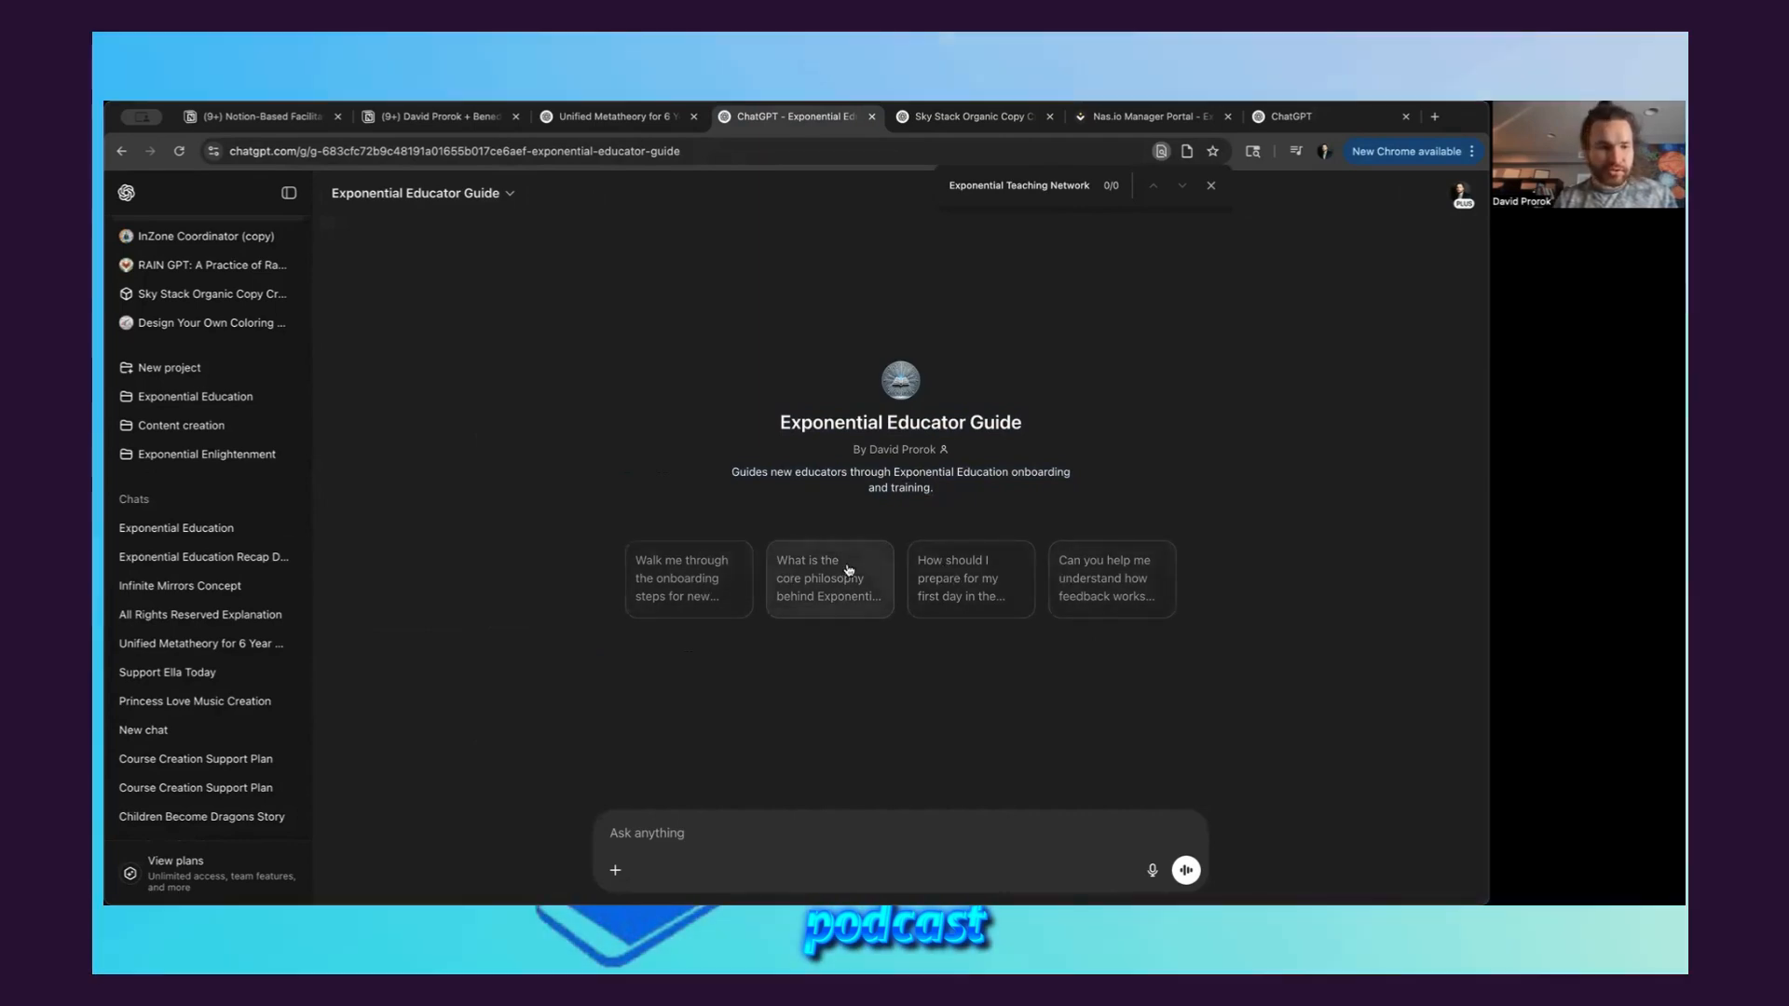
Compare the Conversation starters field of the new GPT draft with the starters on the Exponential Educator Guide page
click(1304, 118)
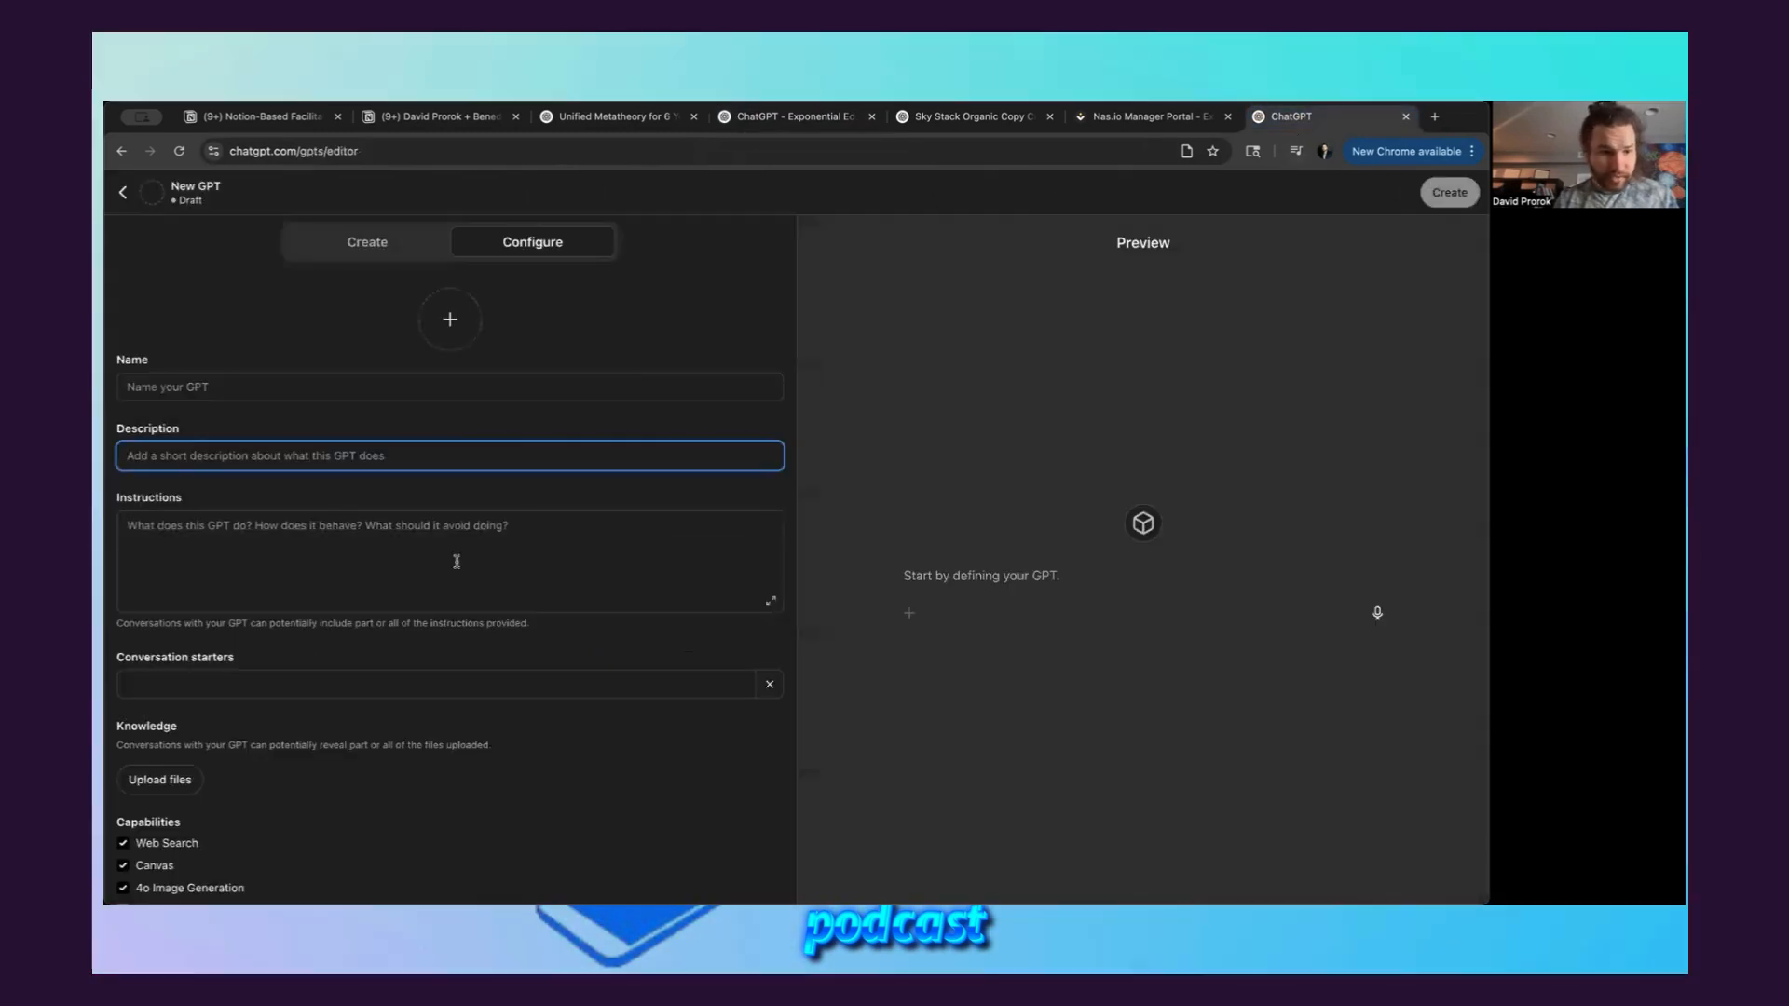
scroll(454, 565, down, 2)
click(195, 576)
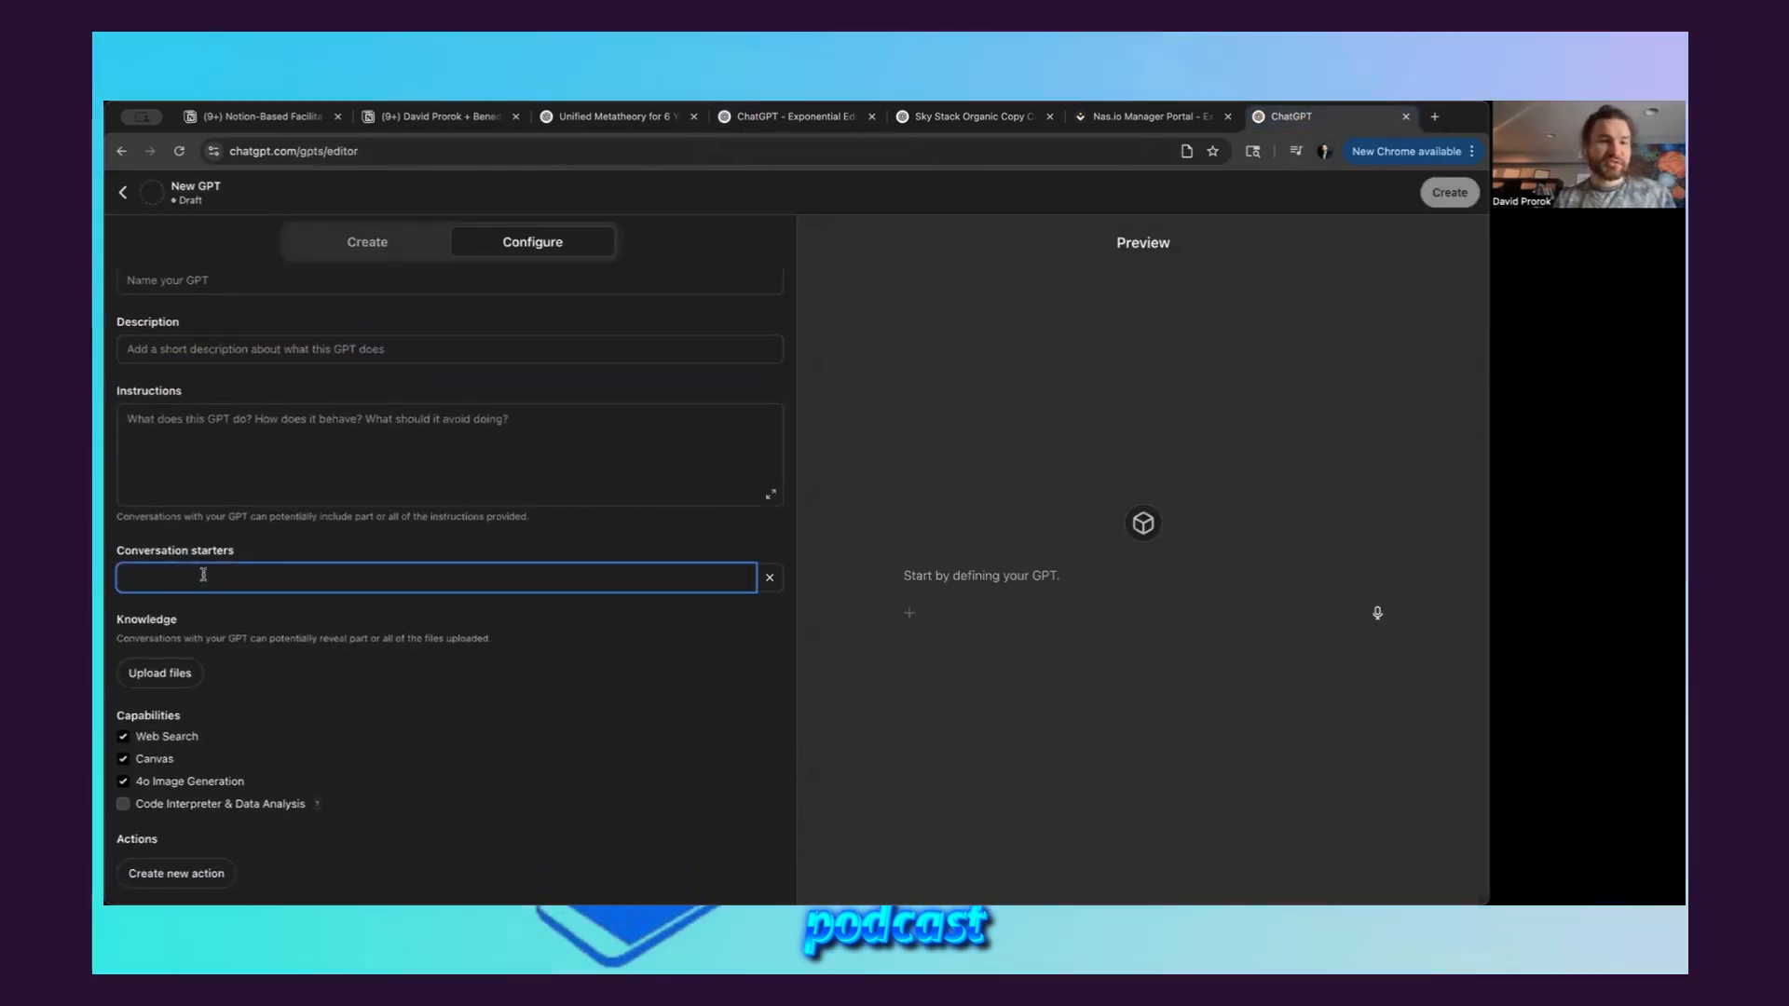
scroll(244, 575, up, 1)
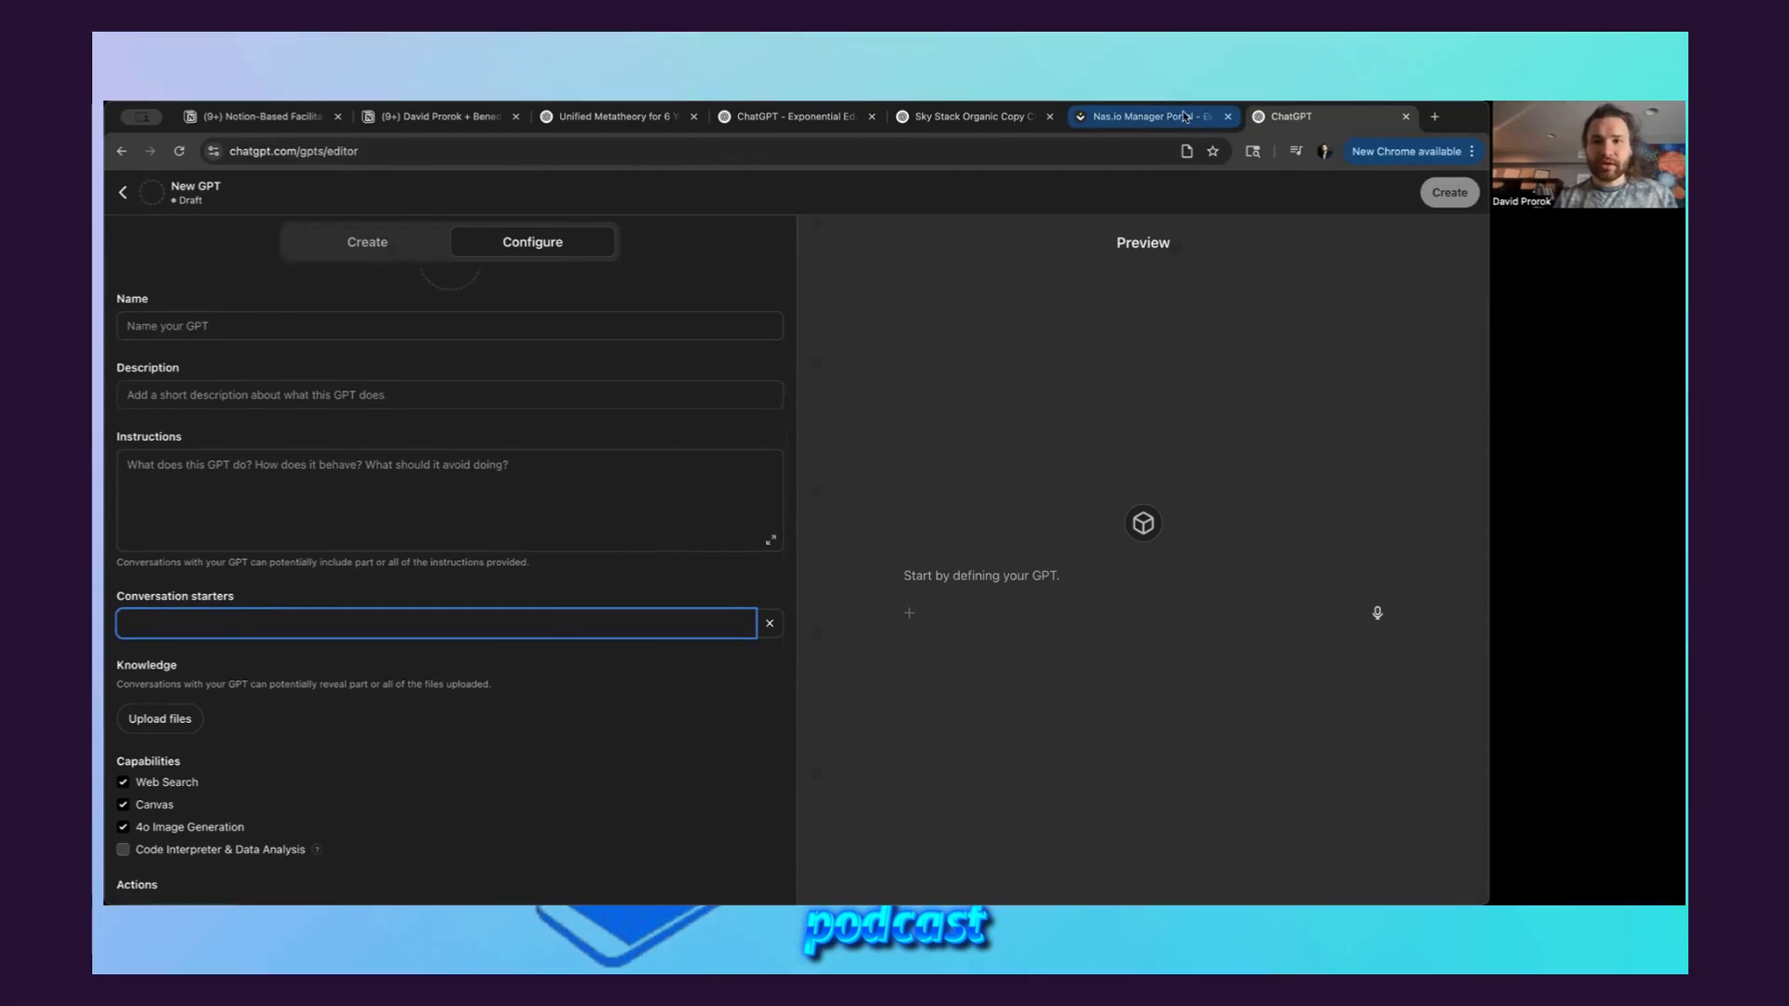
click(790, 116)
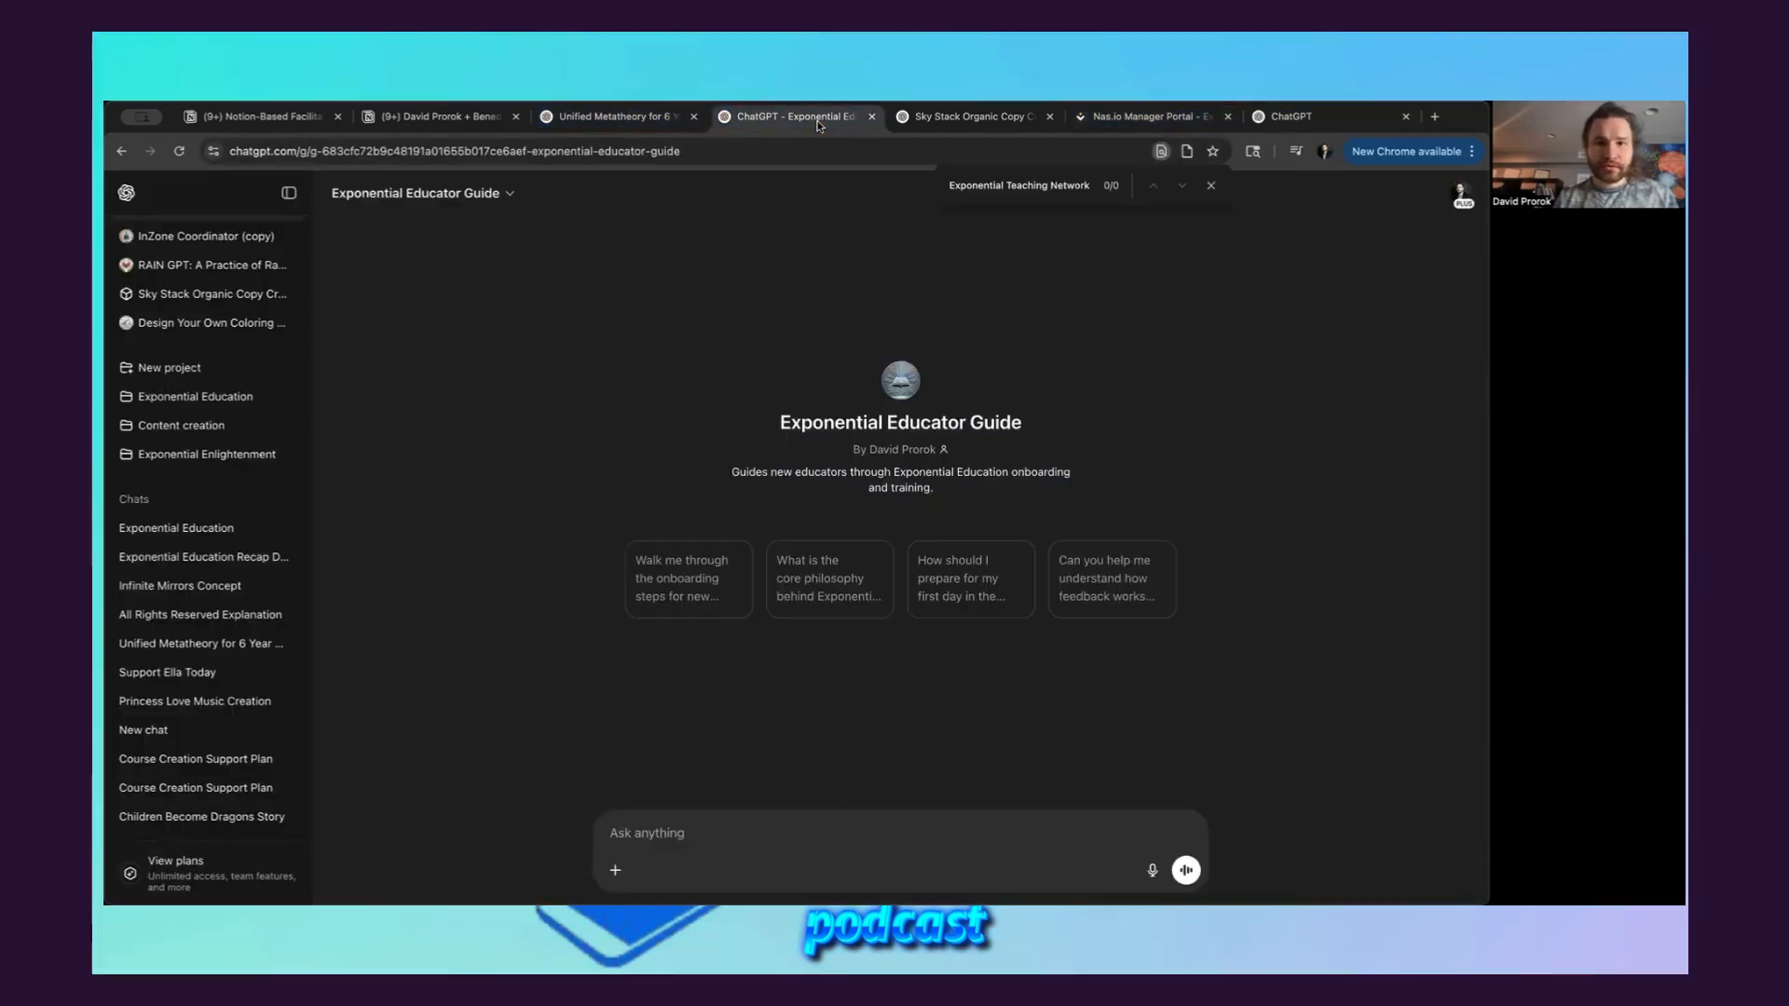
click(1298, 117)
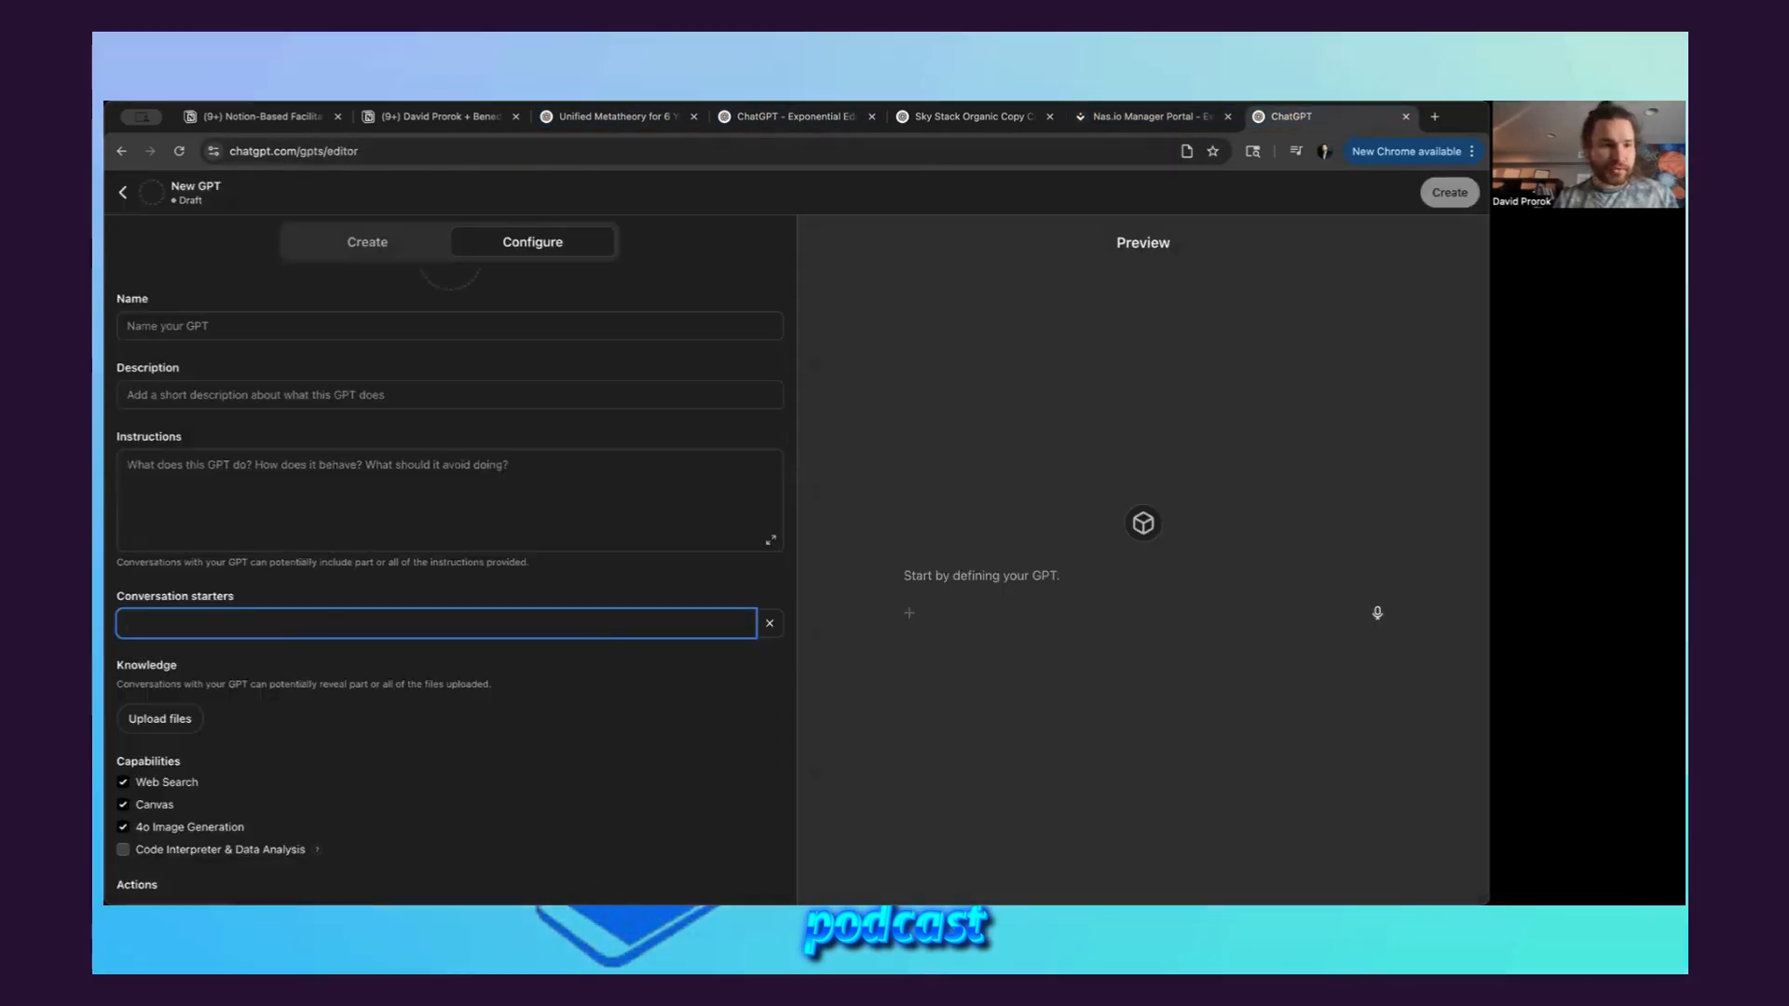
Examine the Instructions field of the new GPT draft
click(196, 494)
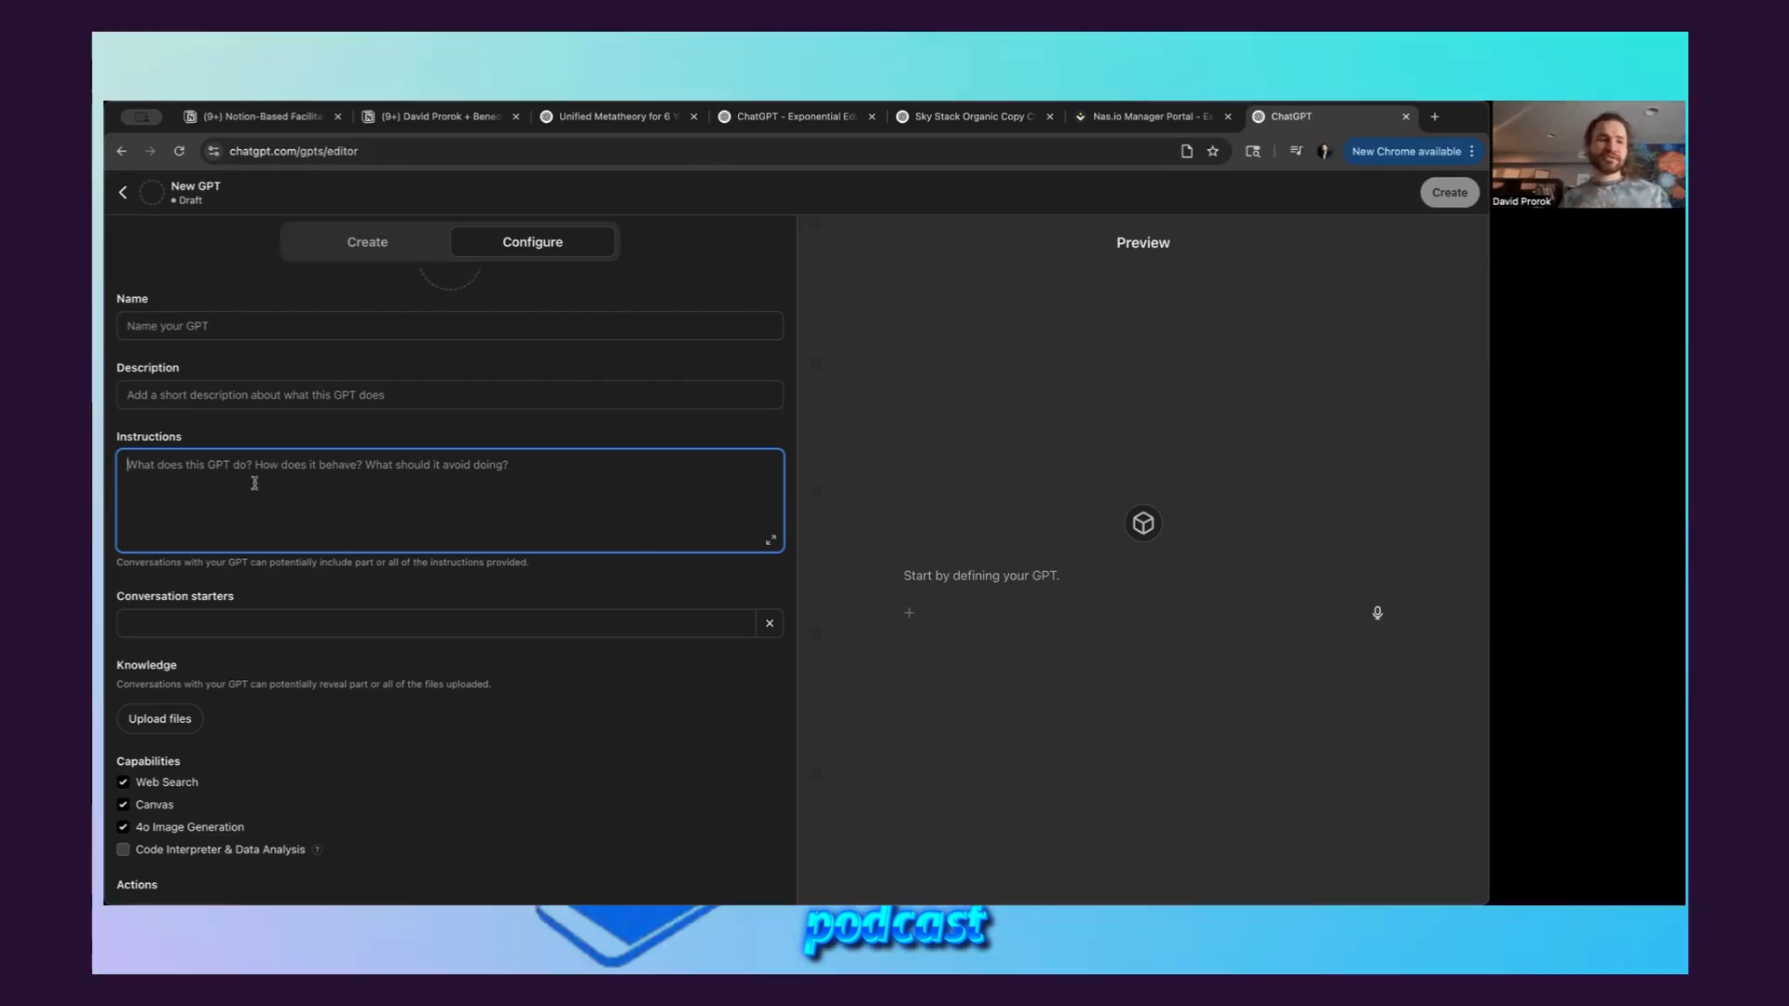
double_click(182, 442)
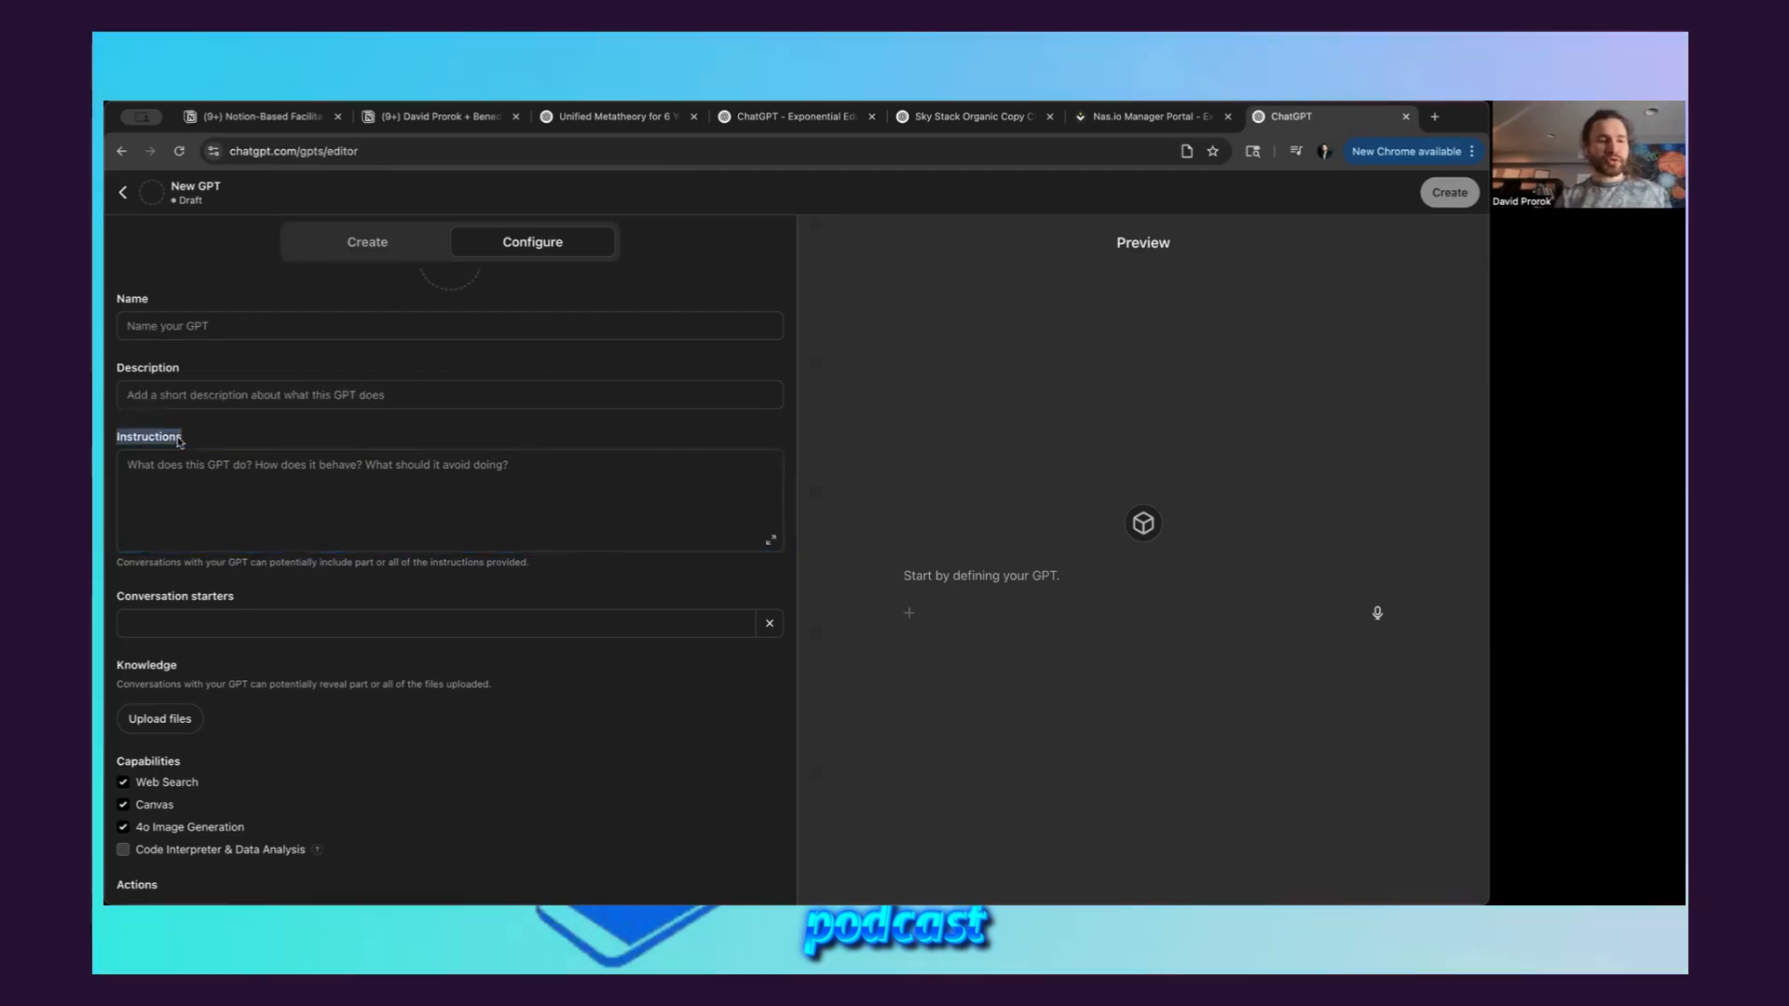
click(191, 470)
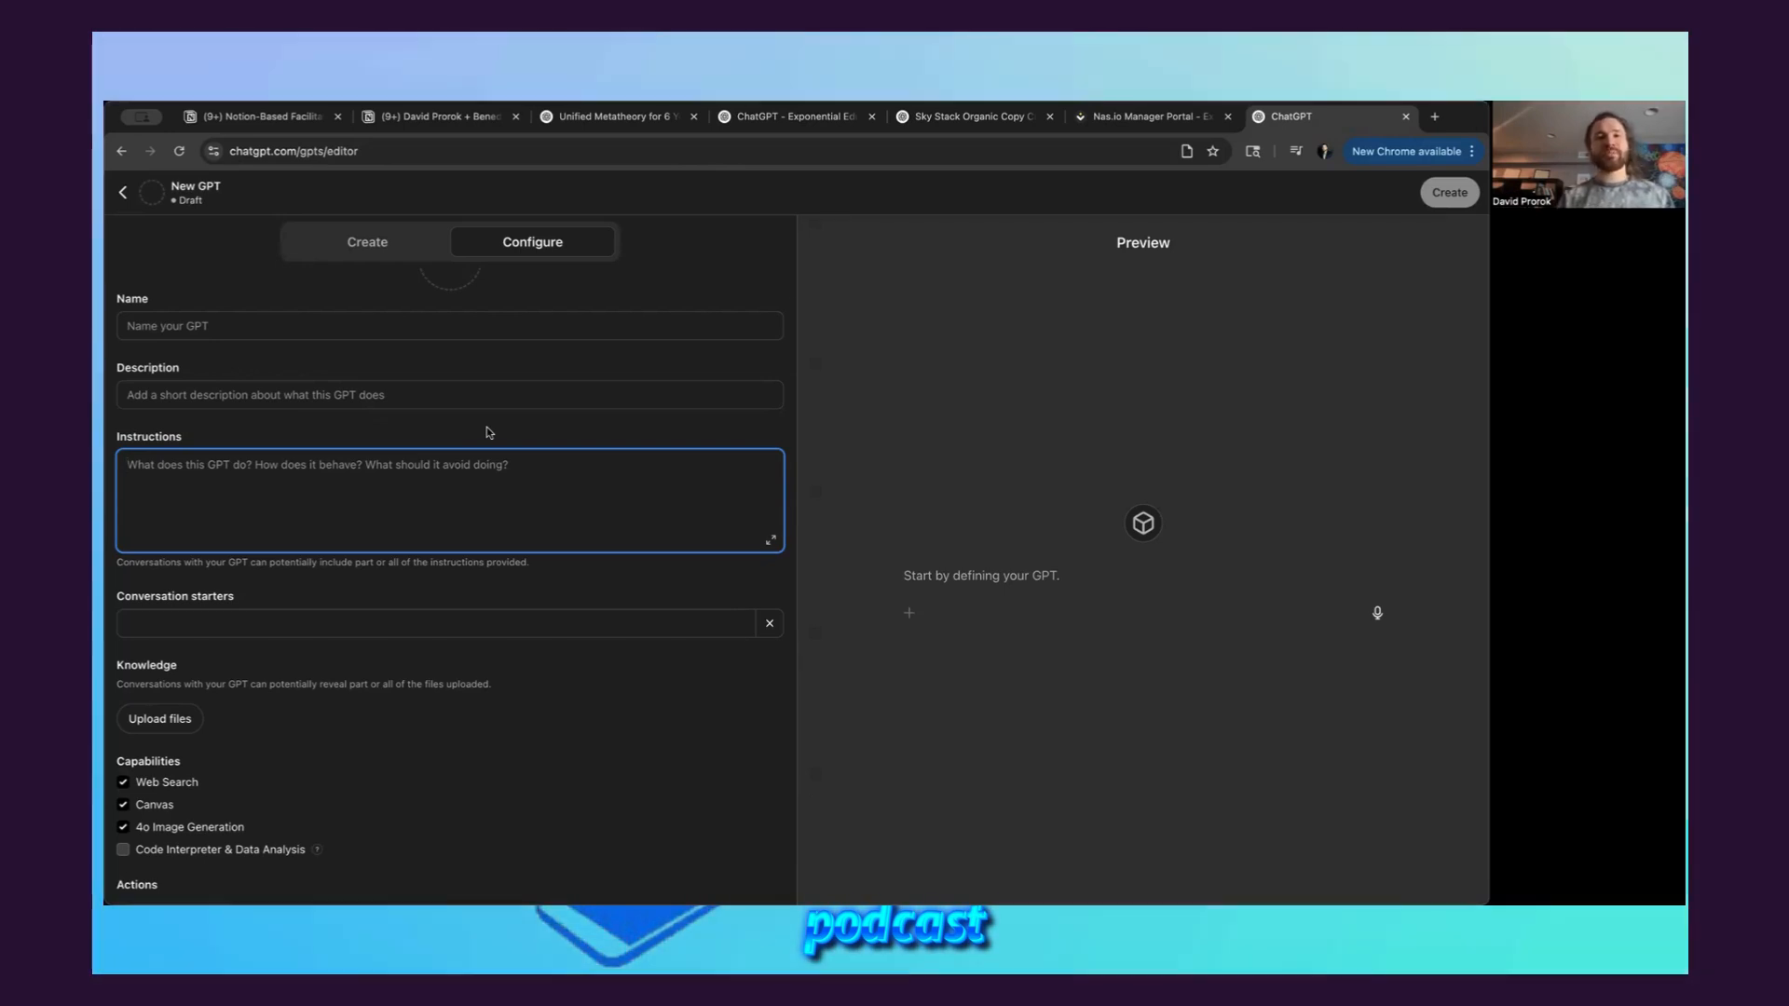
Send "hi" to the Exponential Educator Guide with the chat list collapsed, and read its reply
click(818, 118)
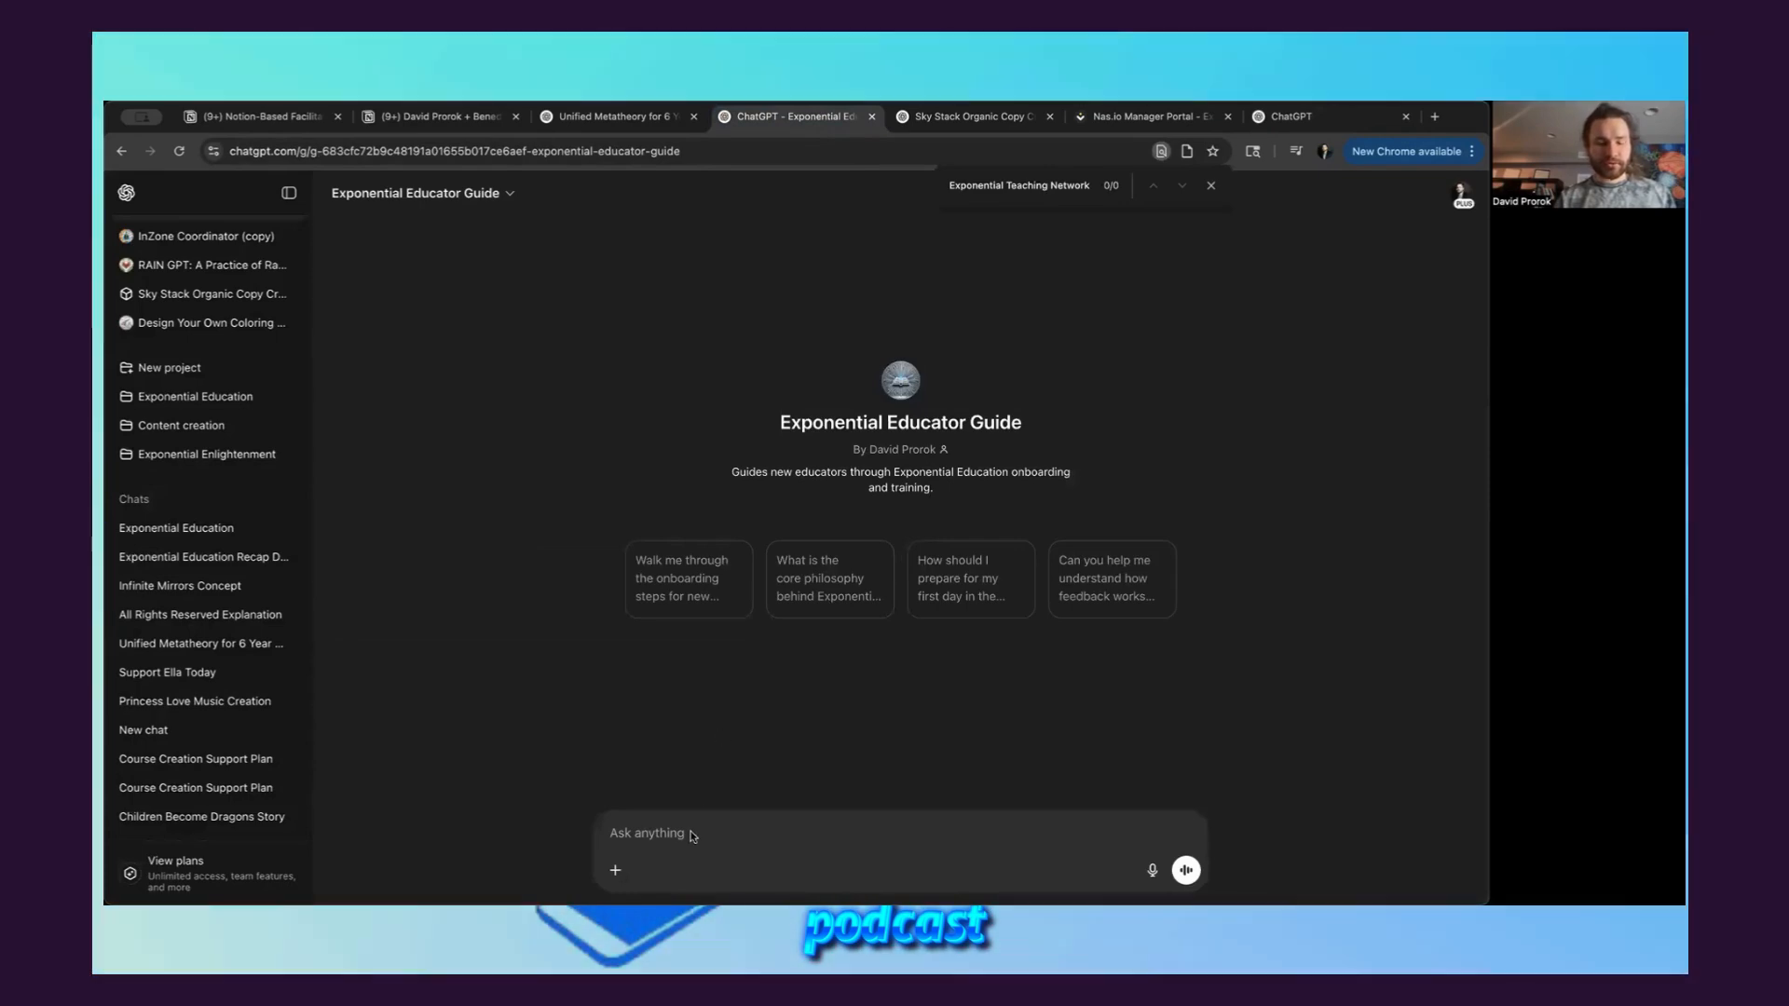
click(290, 192)
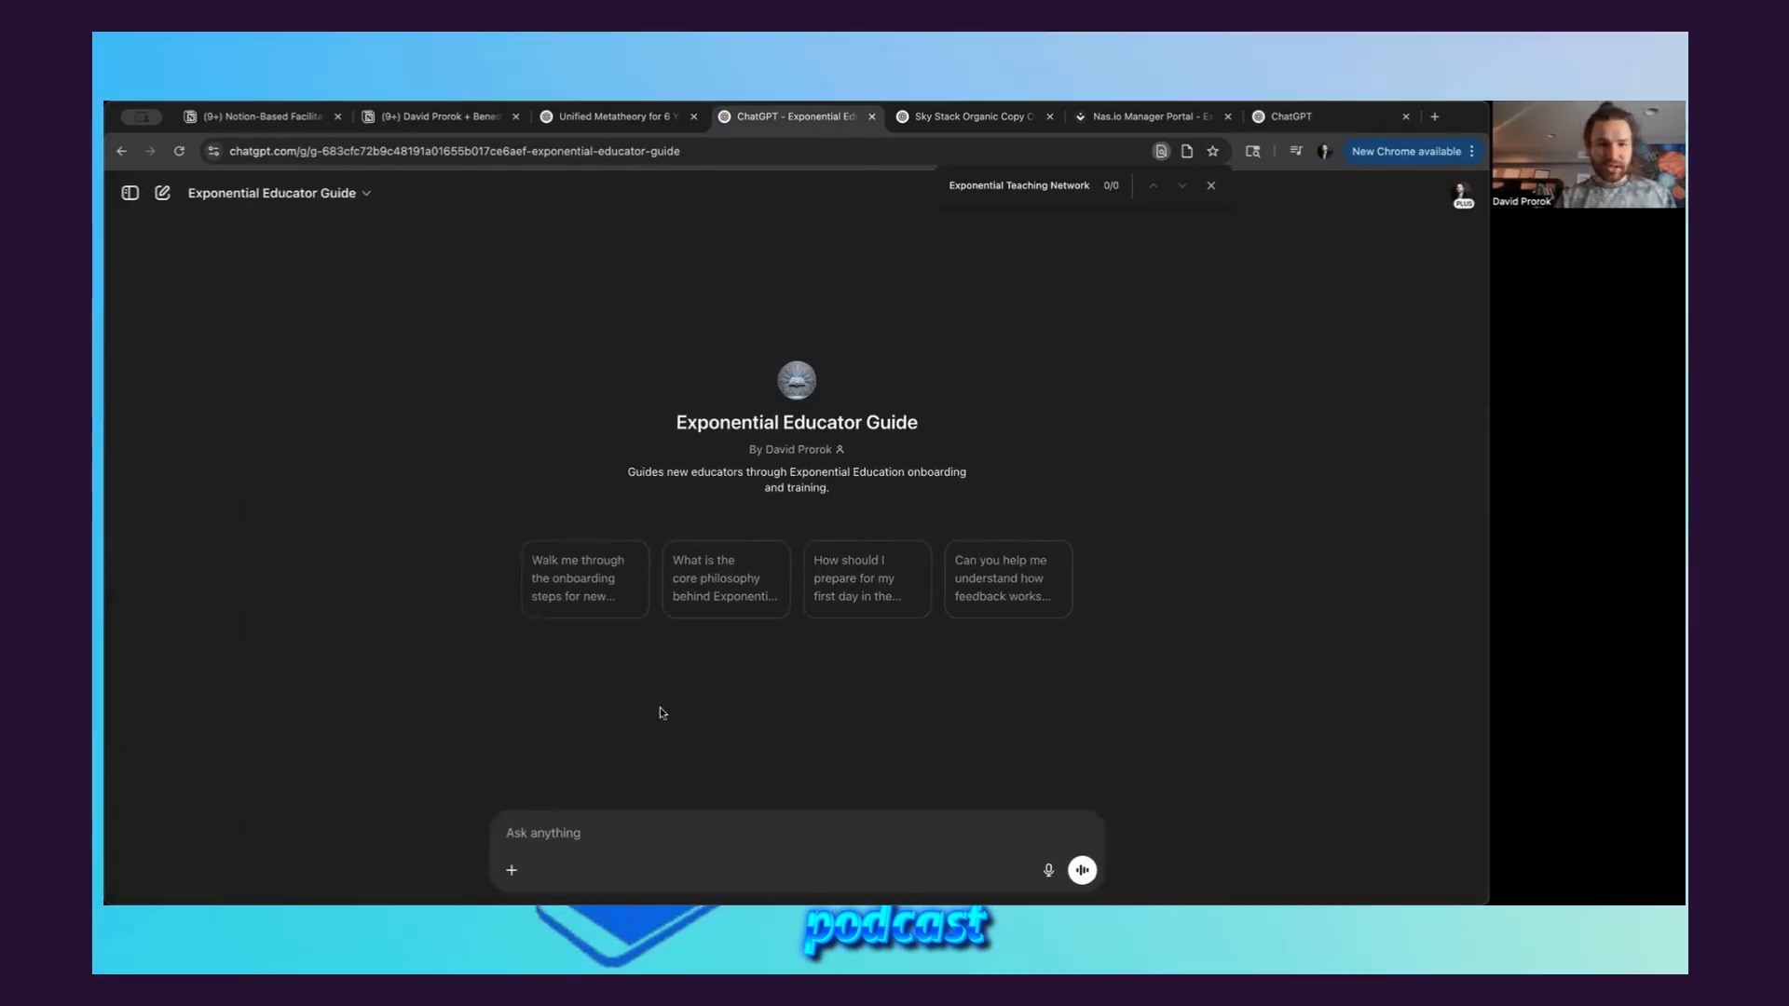
click(639, 827)
text(hi)
key(Return)
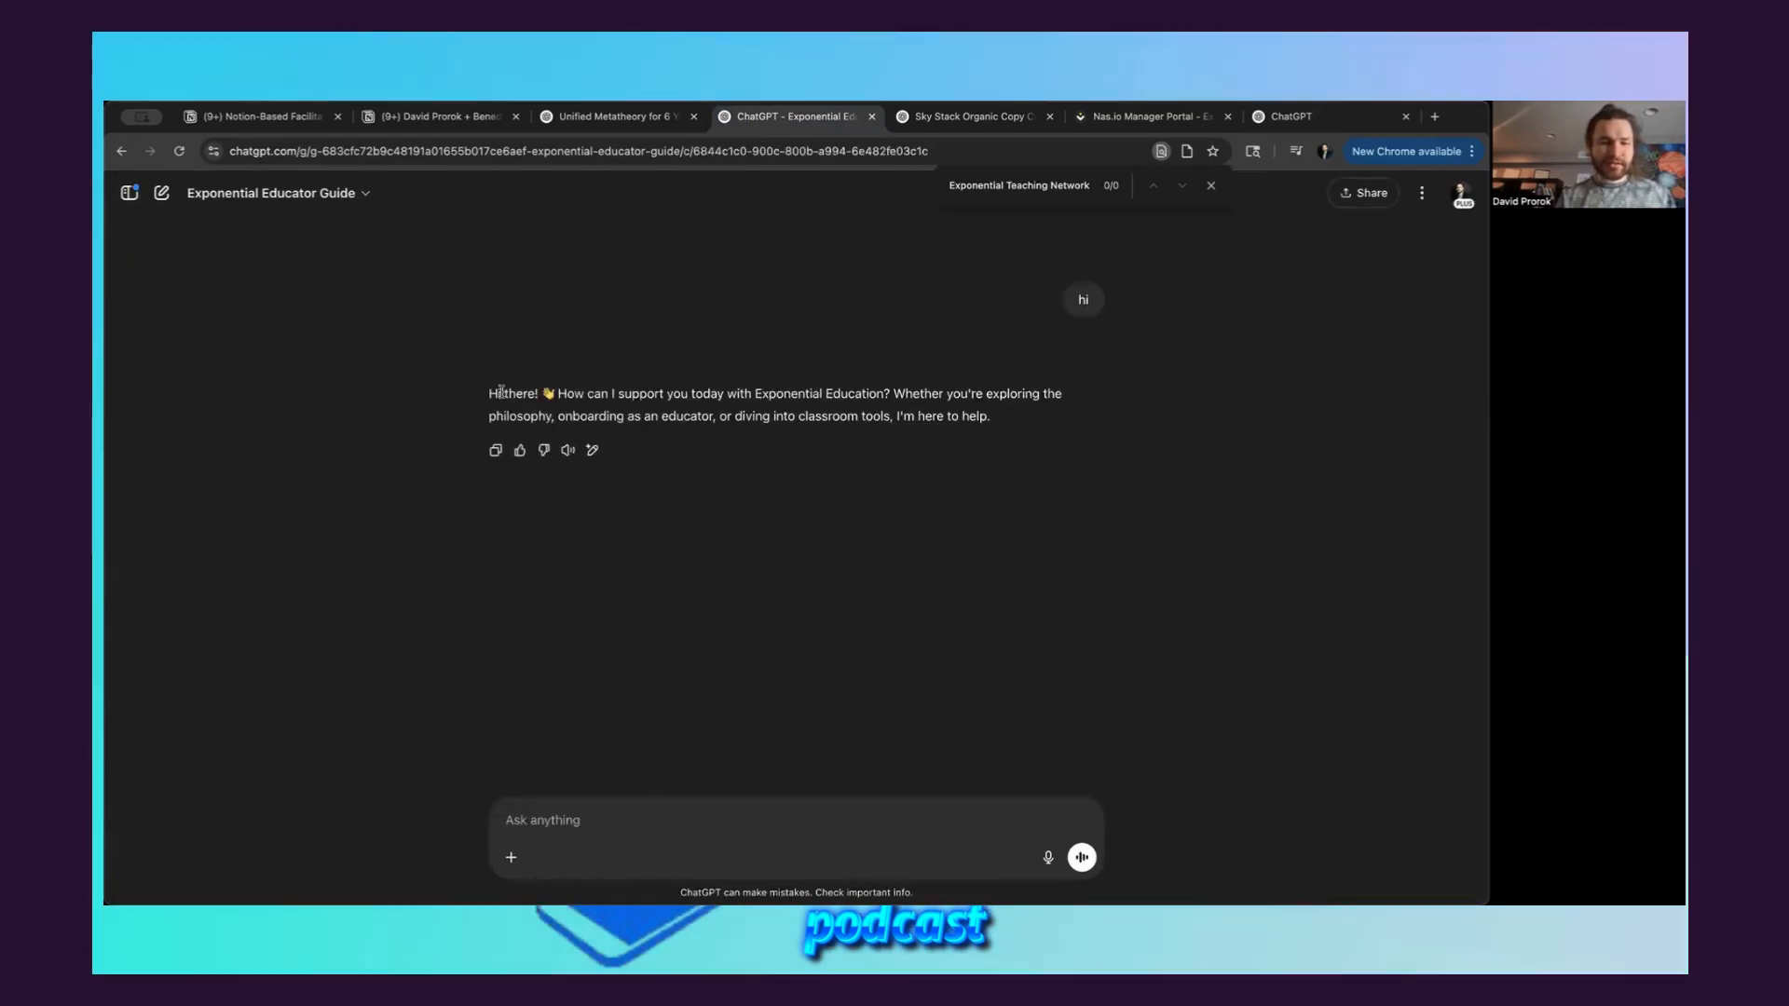
drag(488, 393, 1012, 437)
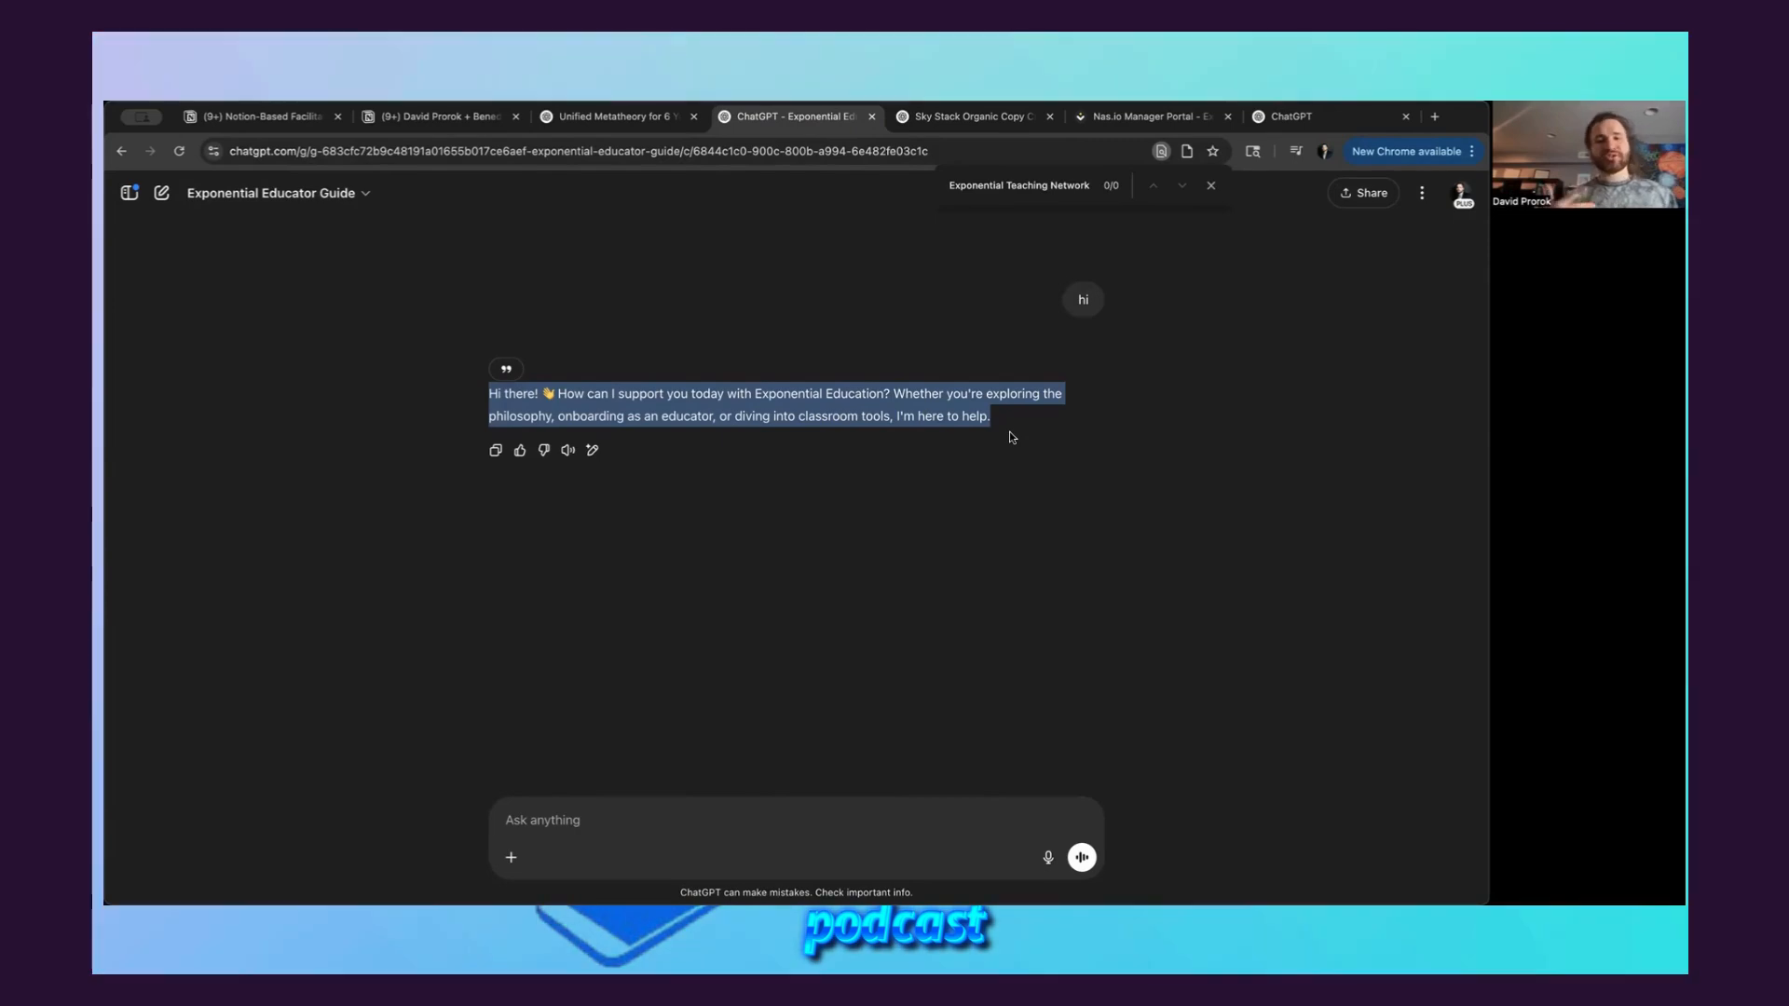
click(1015, 419)
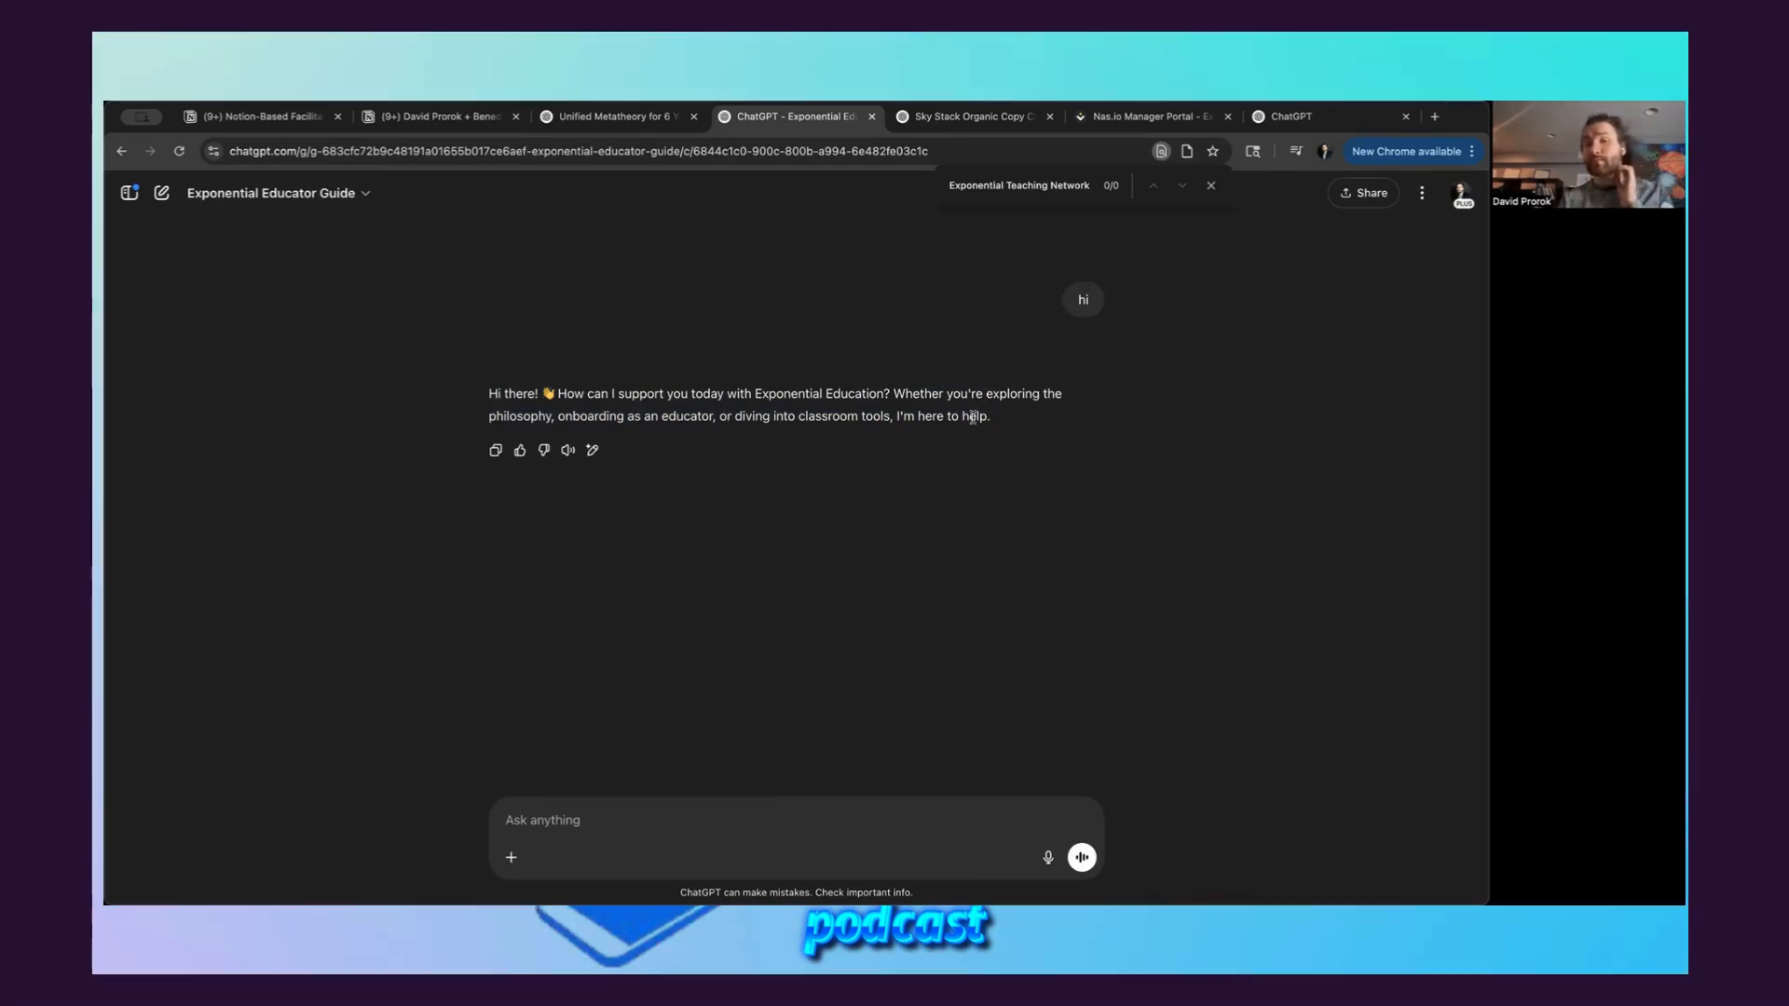
Return to the new GPT draft, review its Knowledge and Capabilities settings, and open the form for a new action
click(1280, 119)
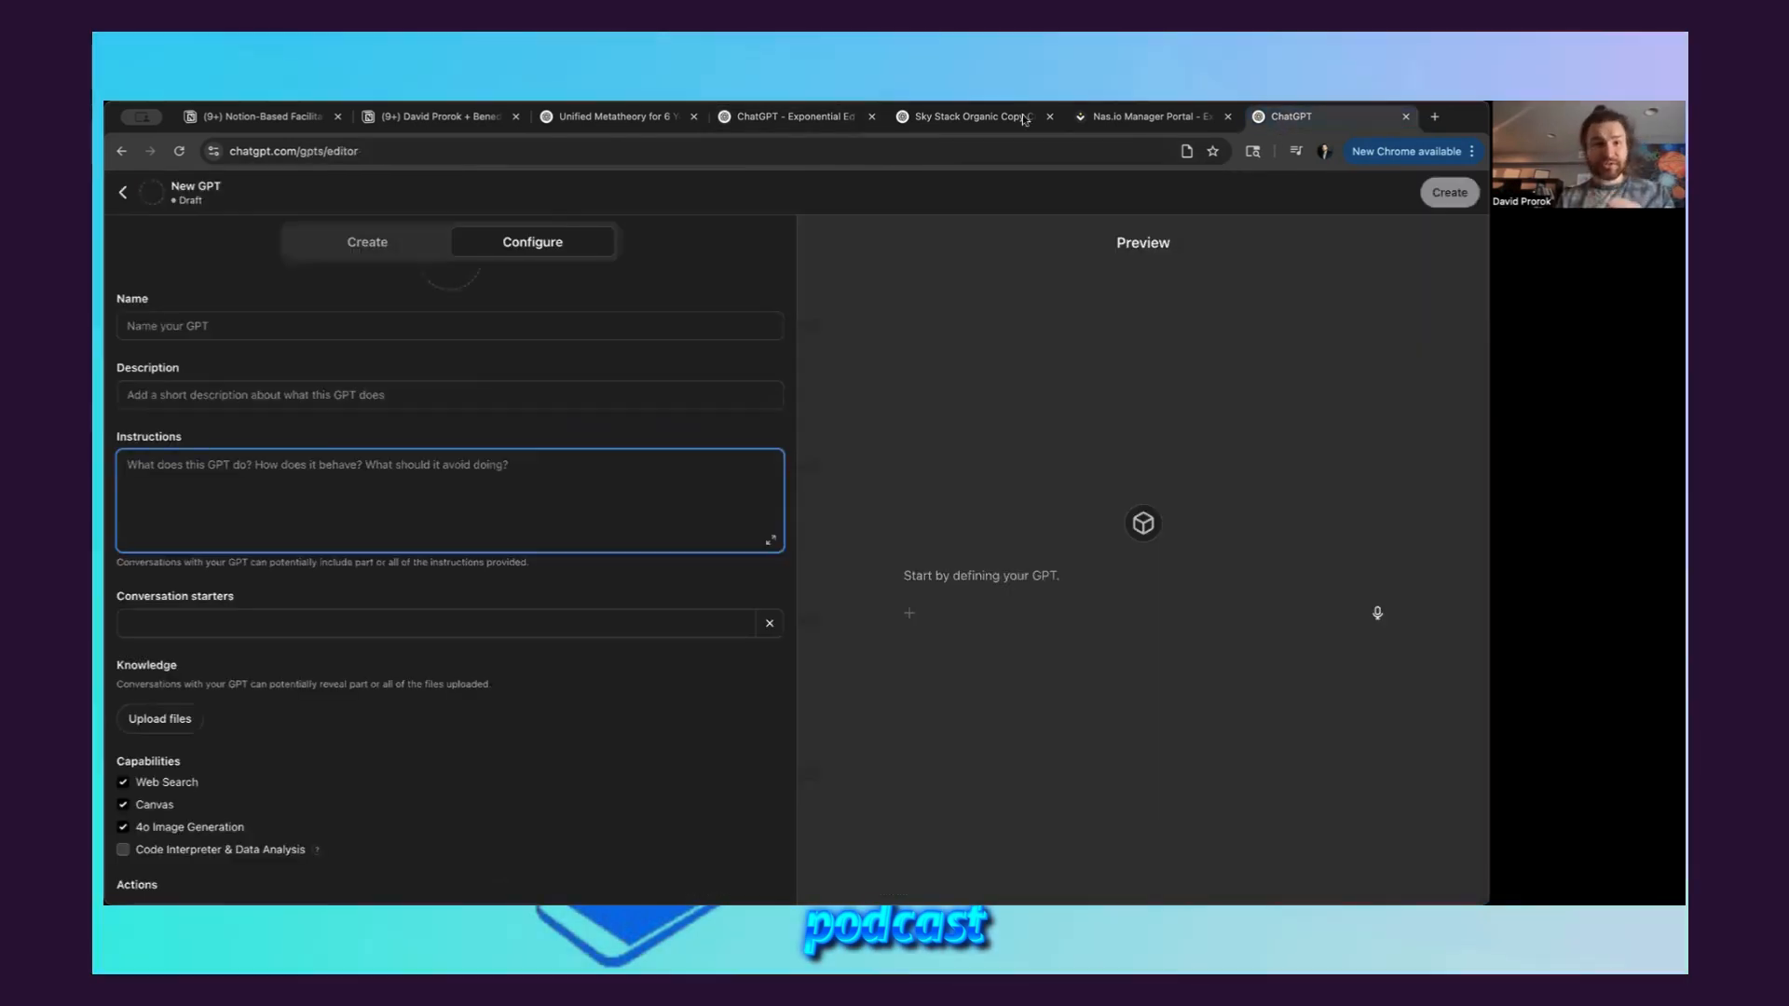
click(790, 125)
click(1311, 126)
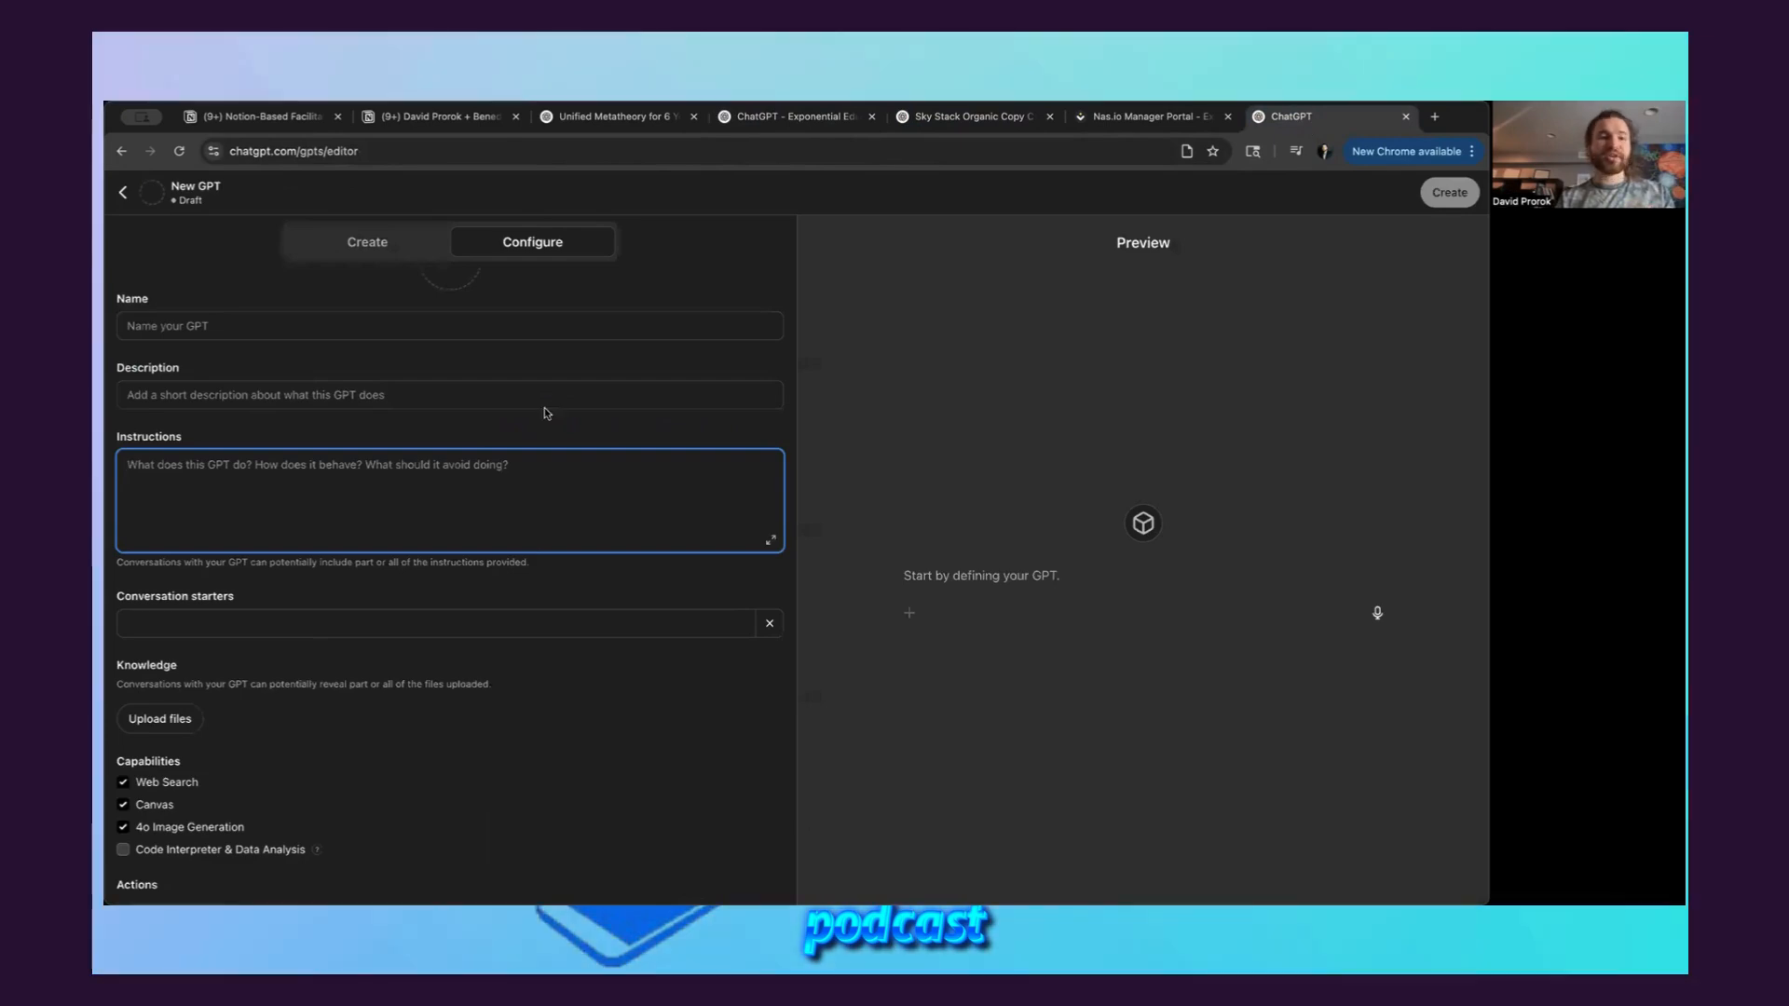
scroll(328, 463, down, 1)
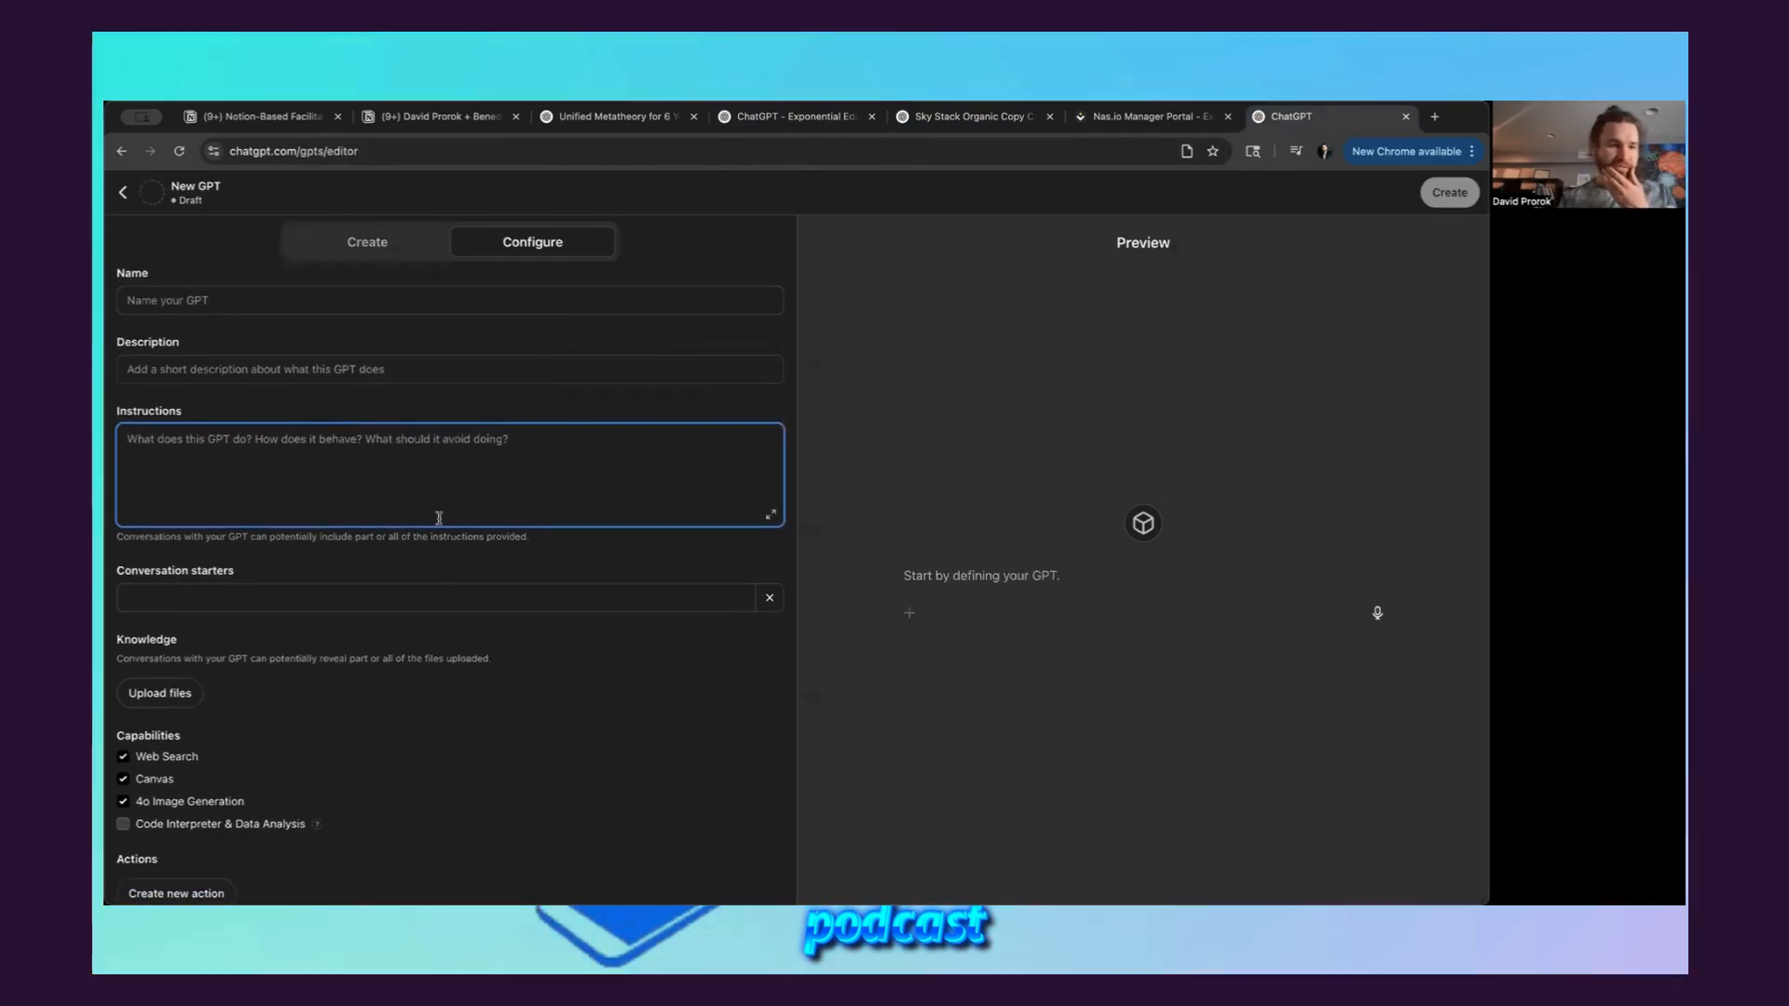
scroll(404, 509, down, 1)
click(171, 622)
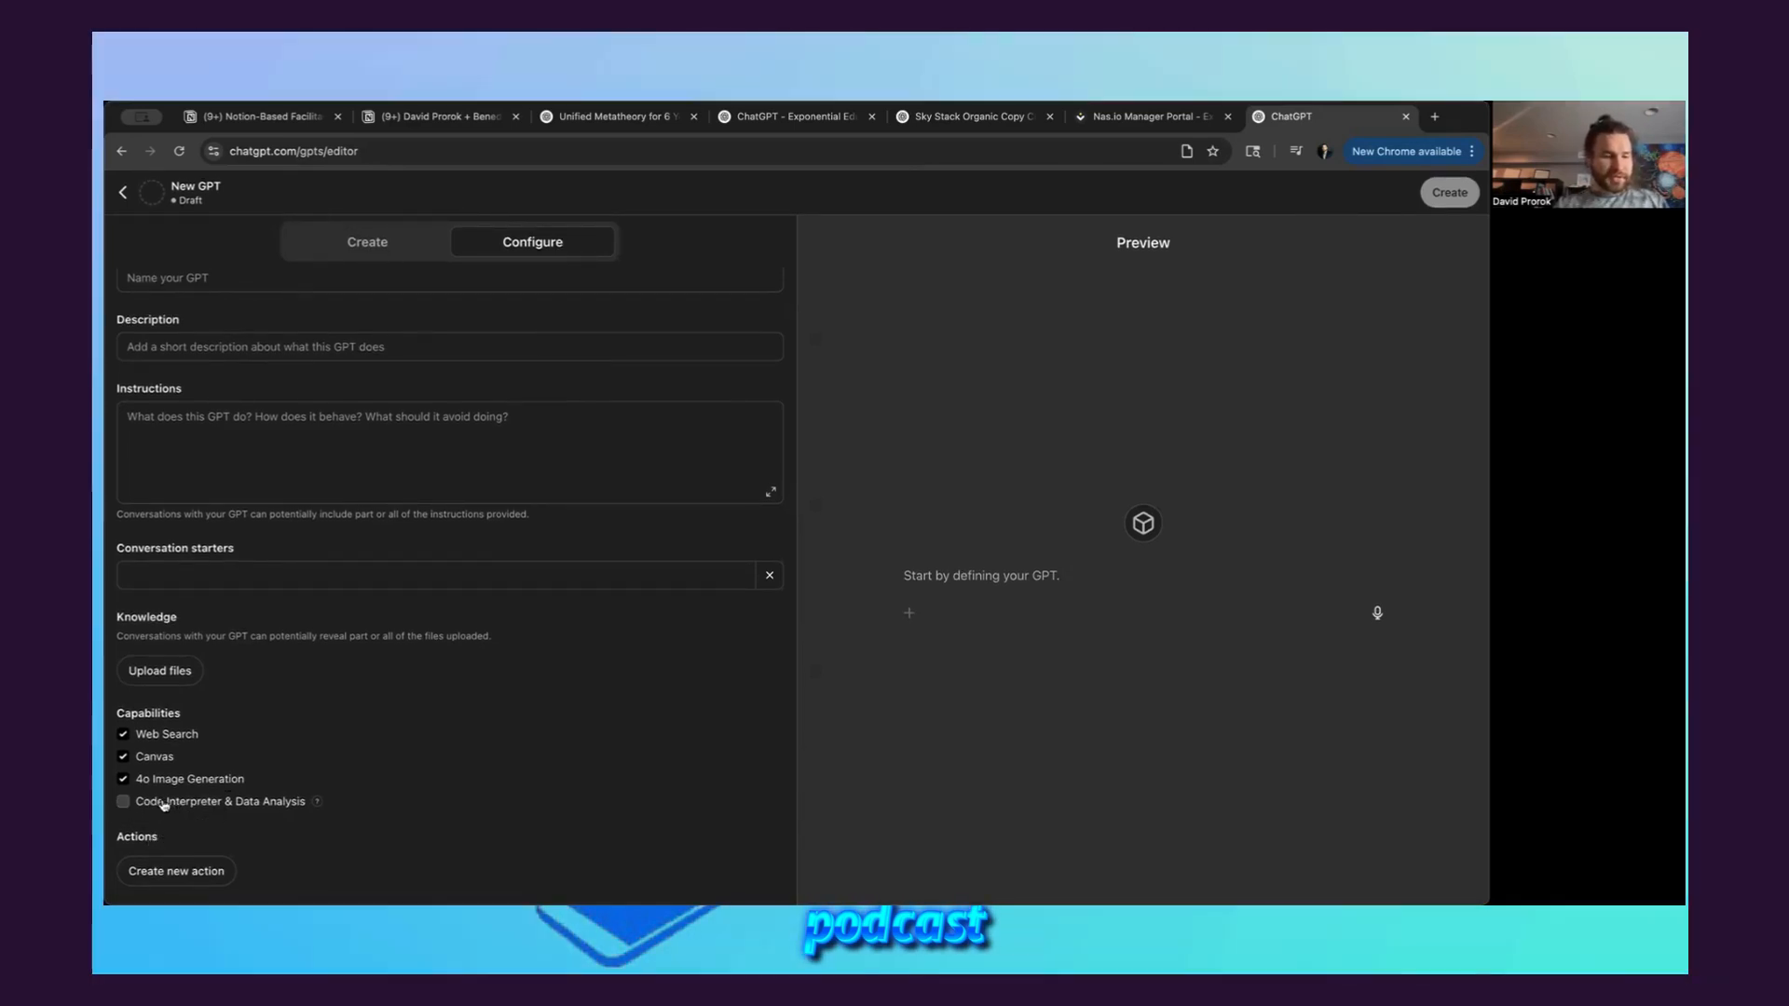
mouse_move(317, 803)
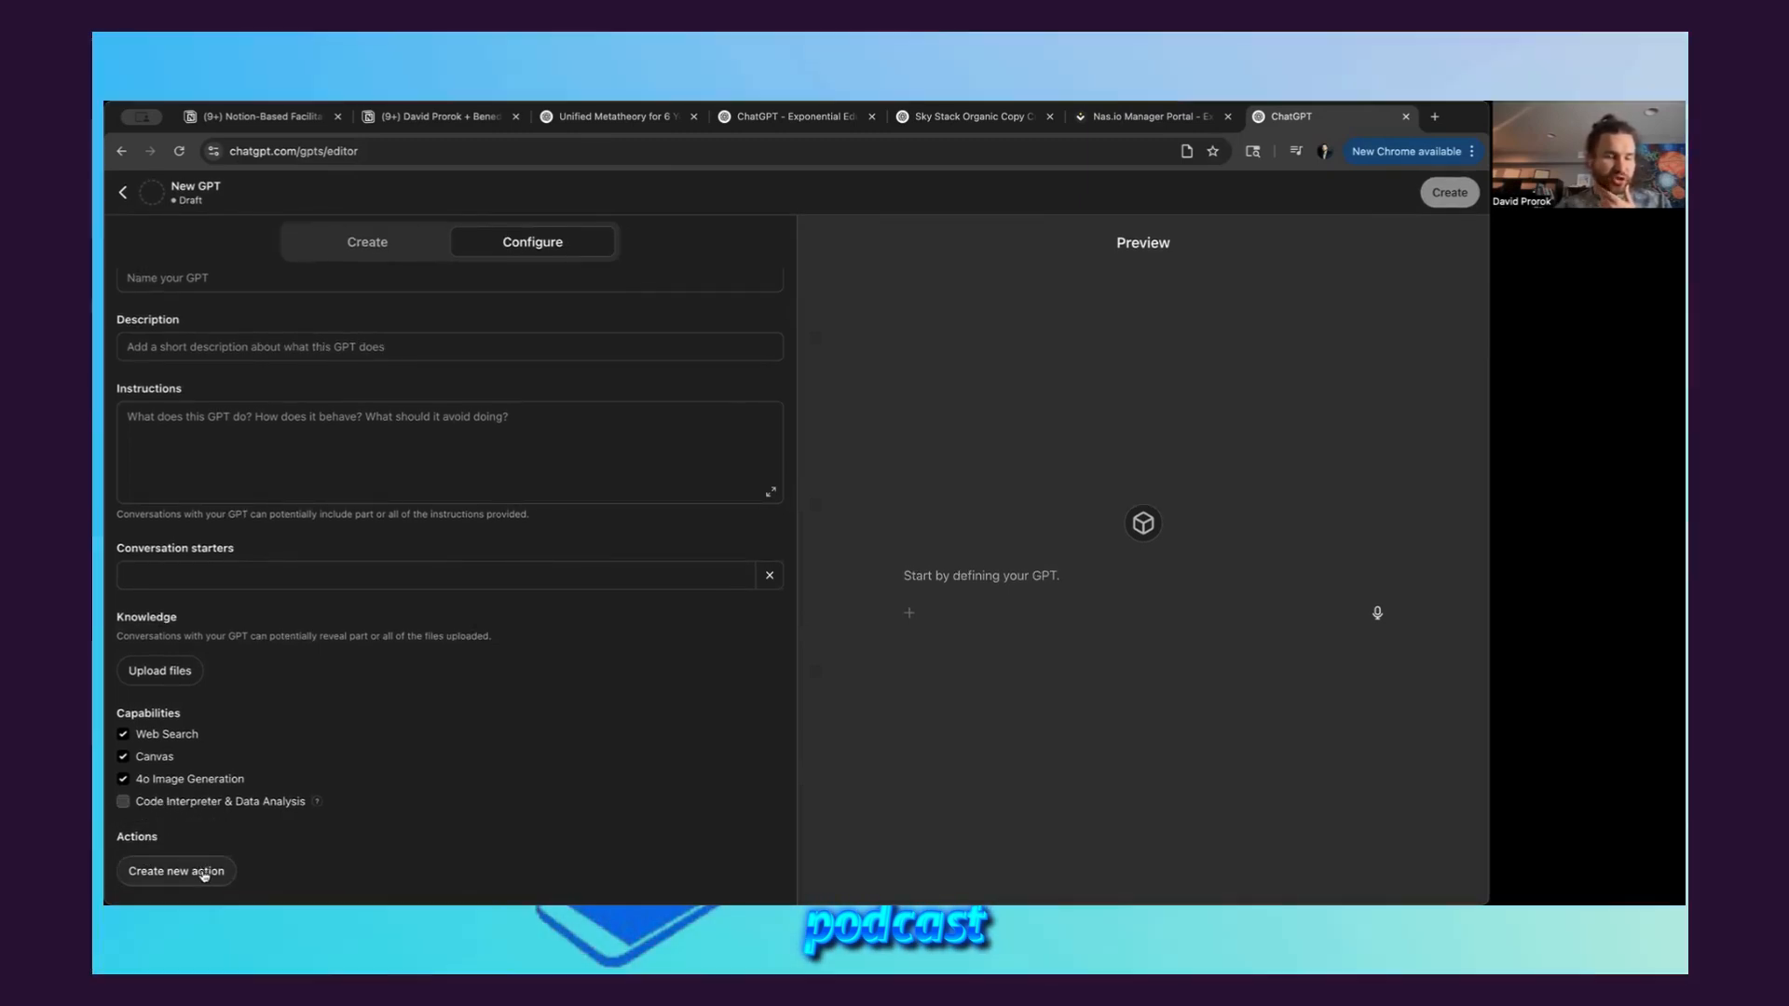
click(177, 871)
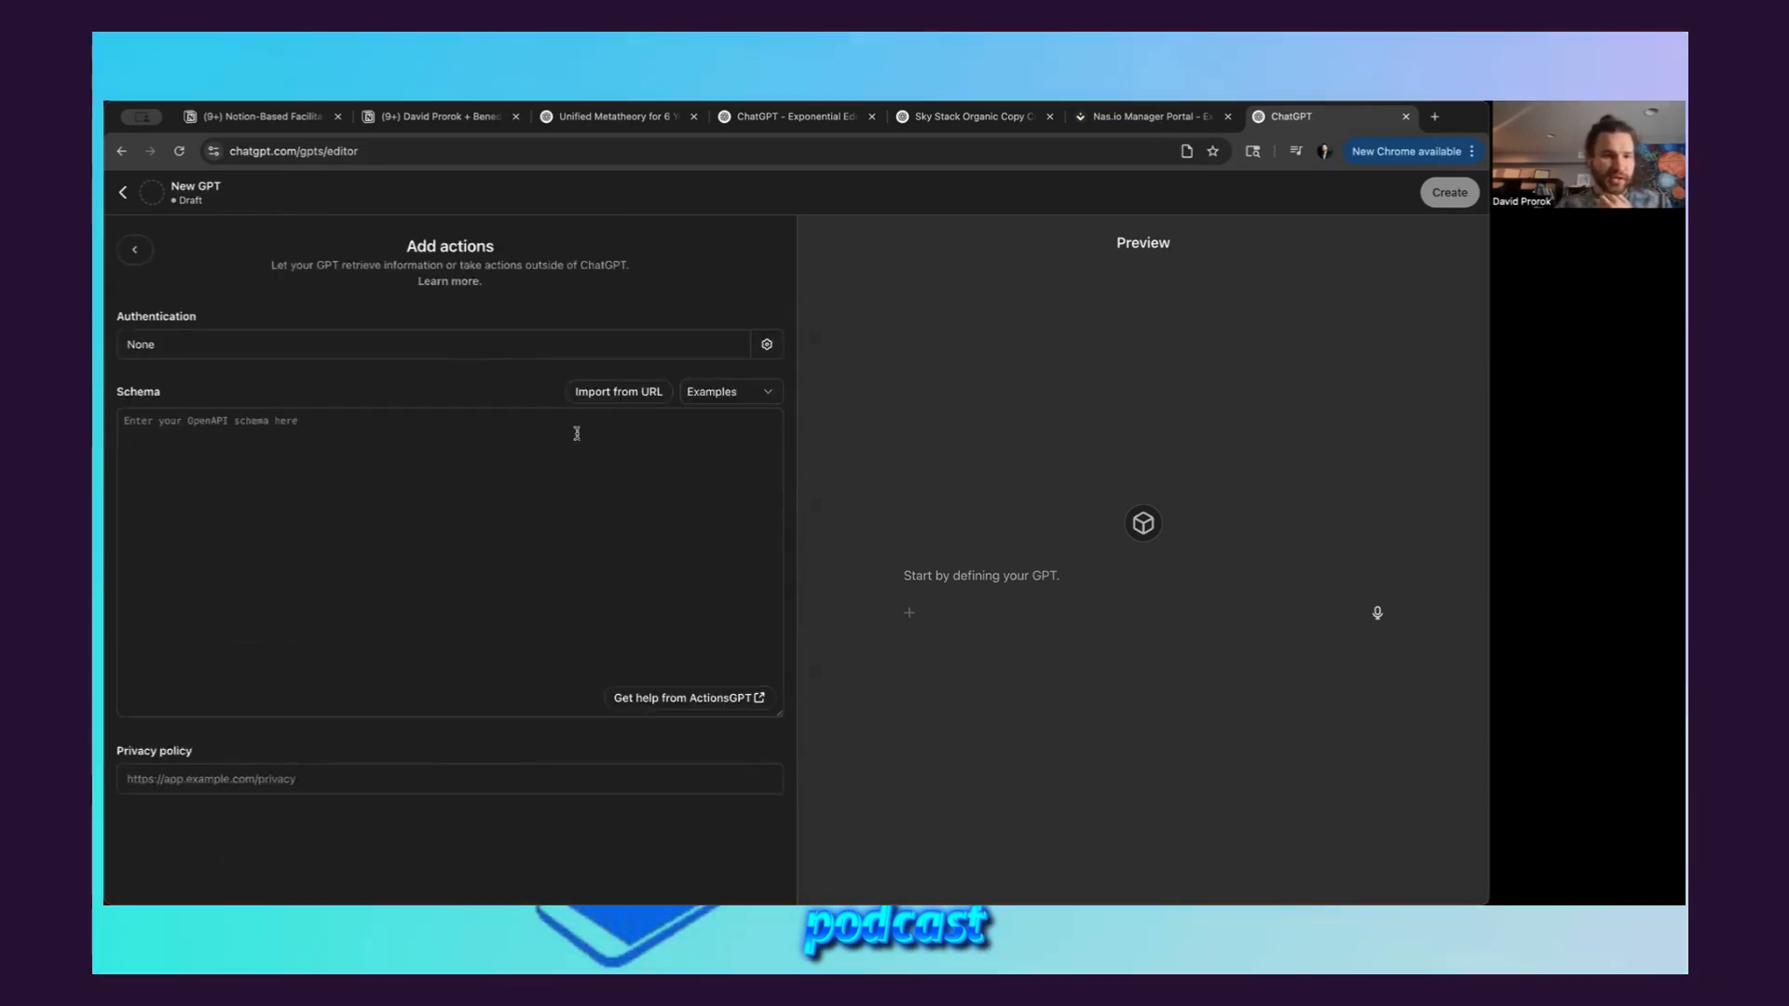
Check the authentication settings in the new action form, and return to the draft's configuration without adding an action
click(584, 451)
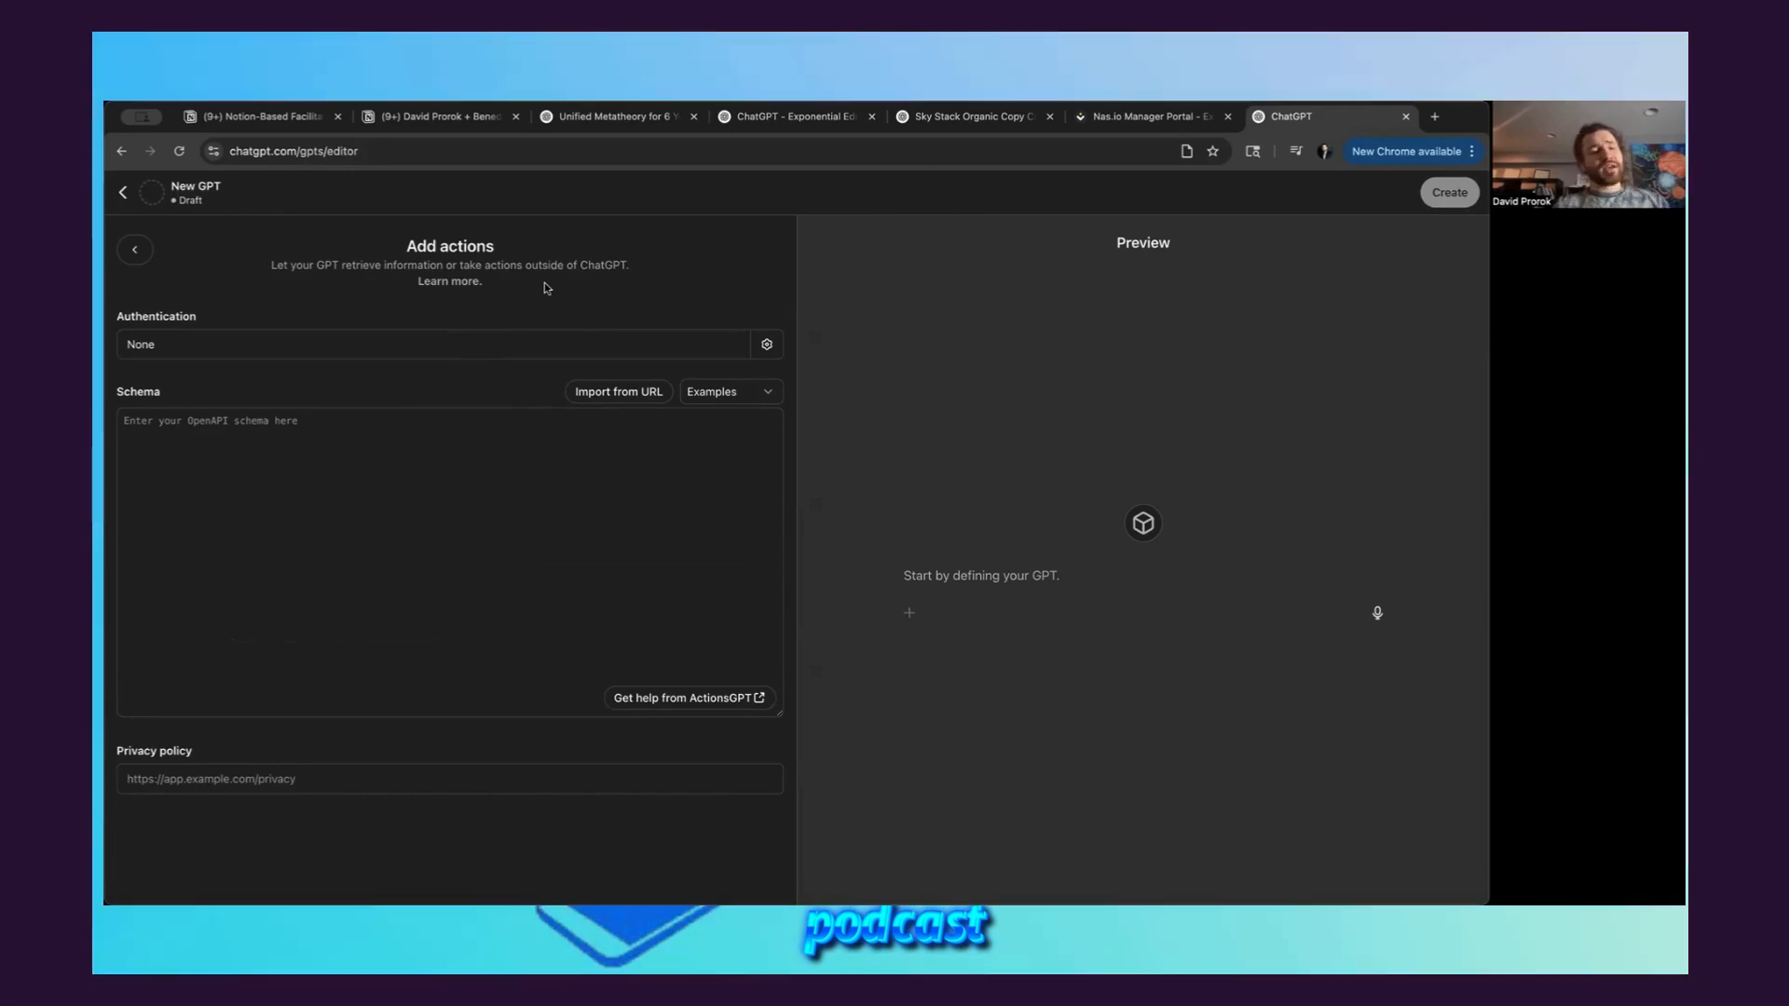
click(768, 345)
click(867, 602)
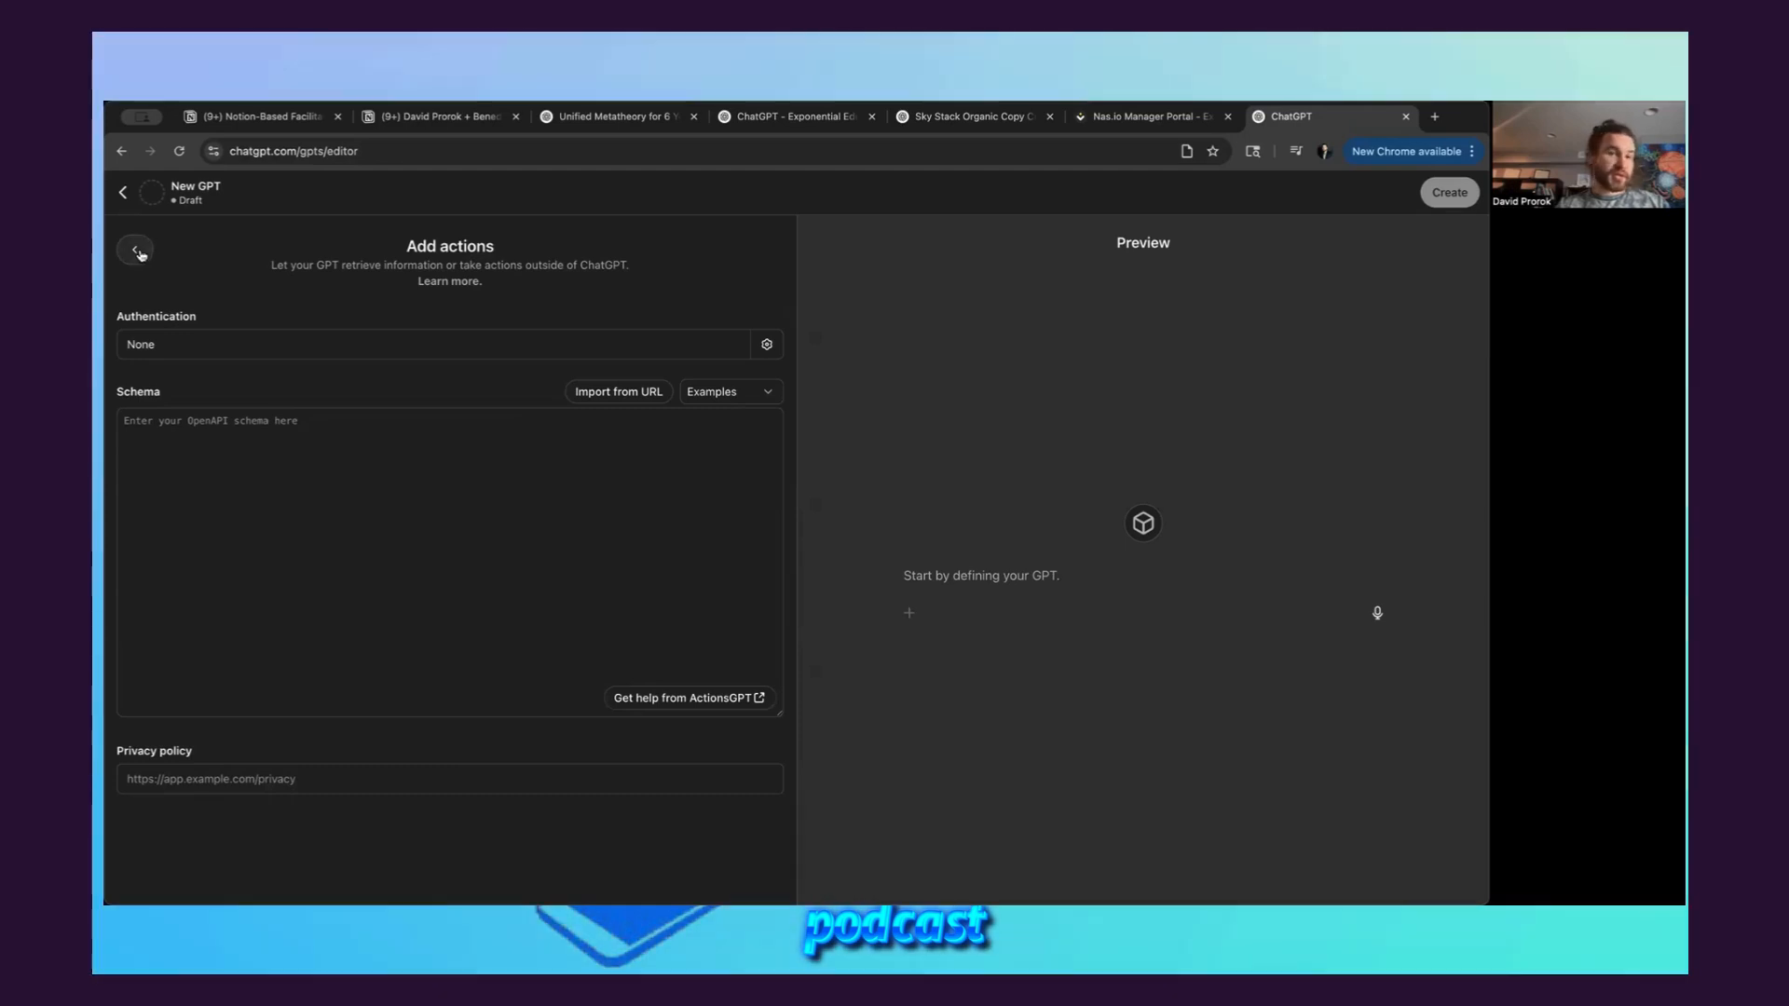
click(136, 250)
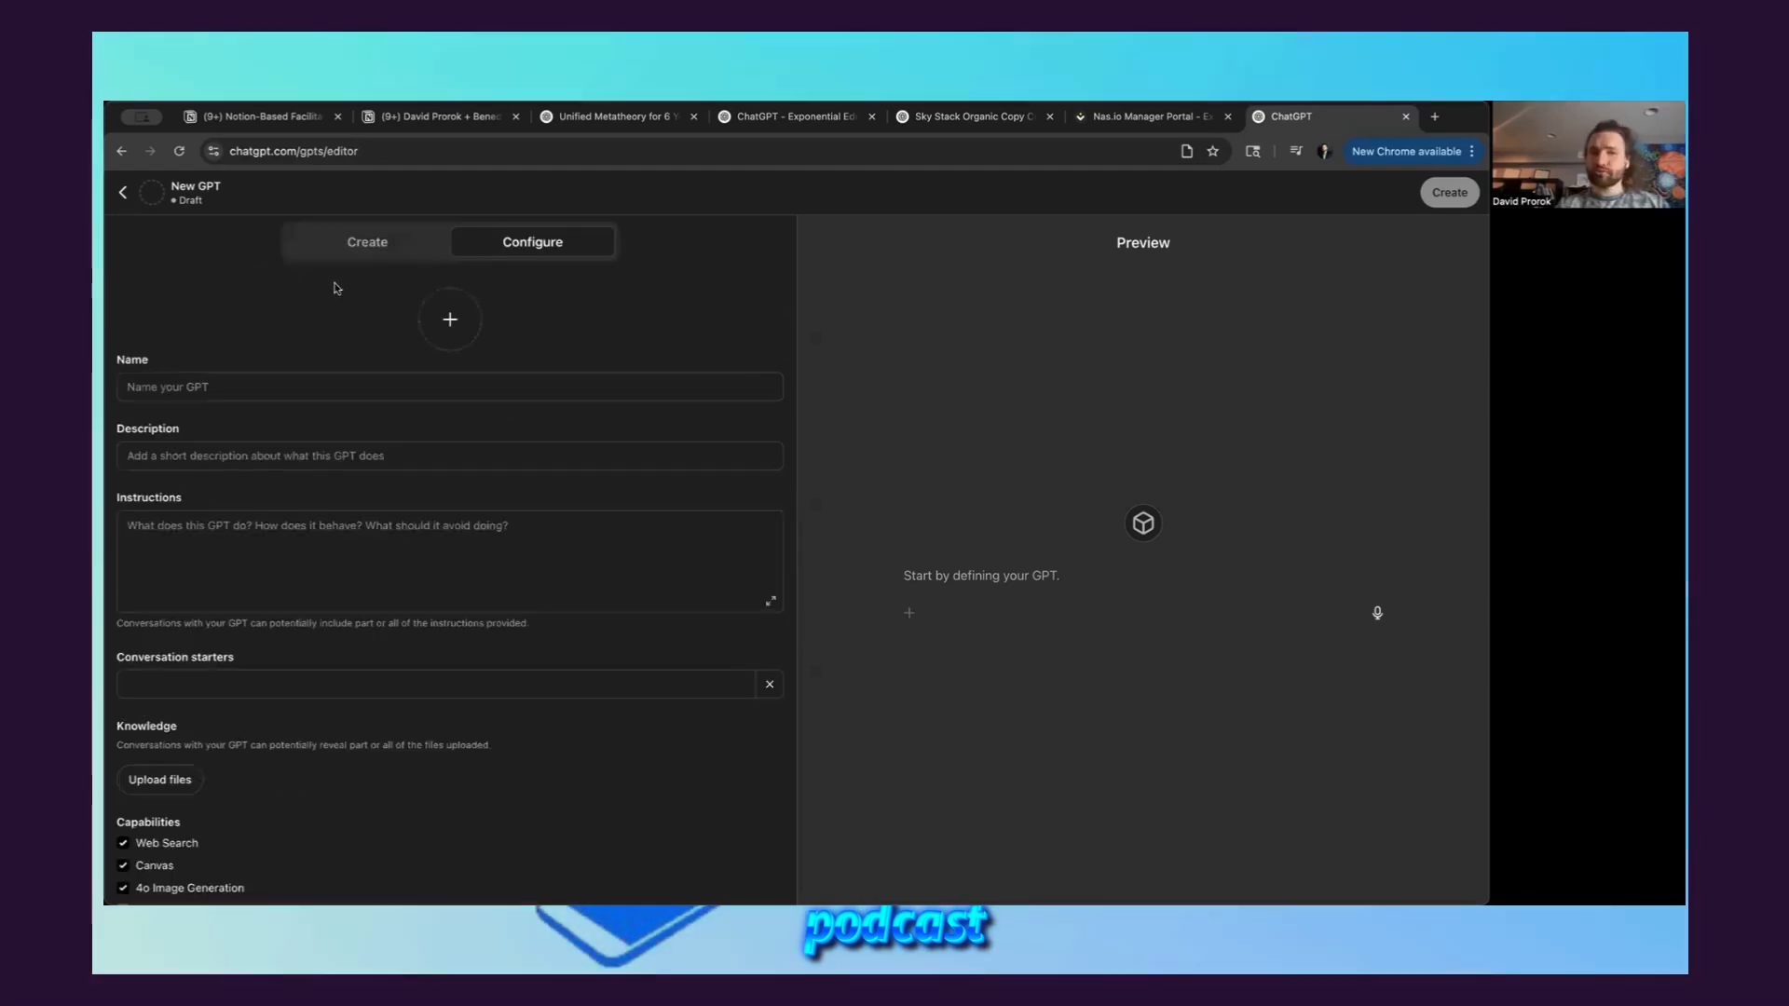
Compare the configuration fields of the new GPT draft with its conversational Create builder, and return to the configuration
scroll(417, 537, down, 2)
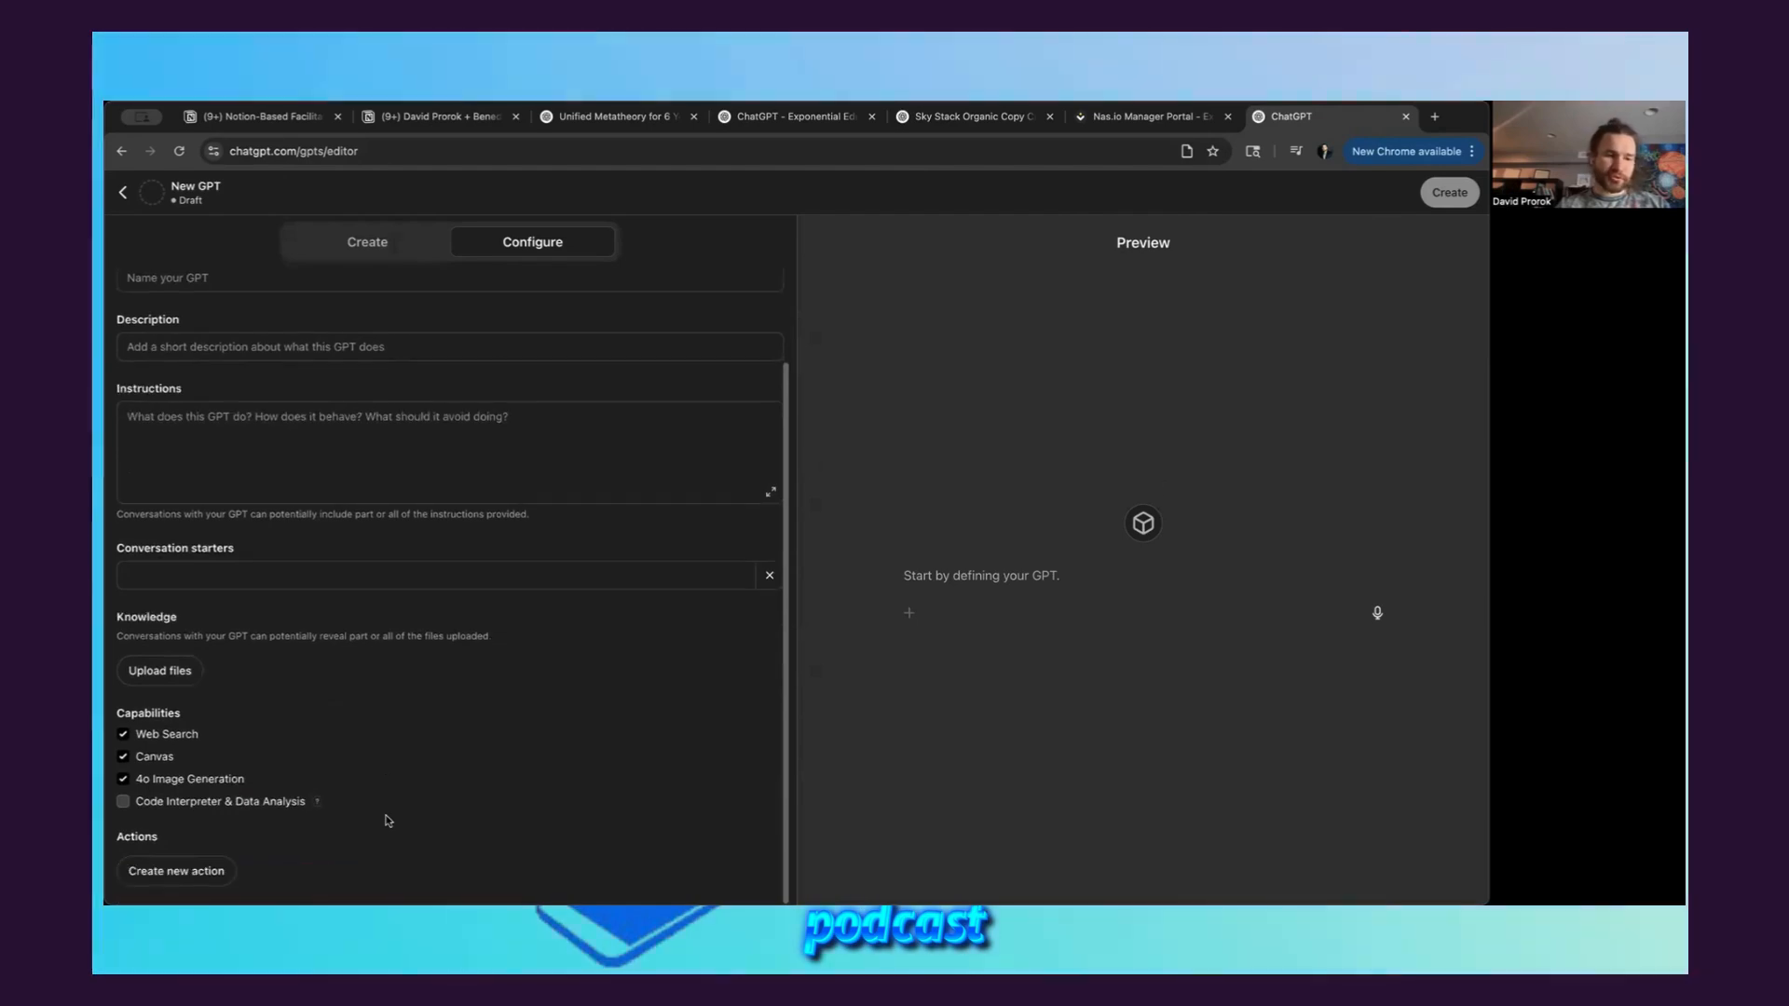
scroll(425, 685, up, 2)
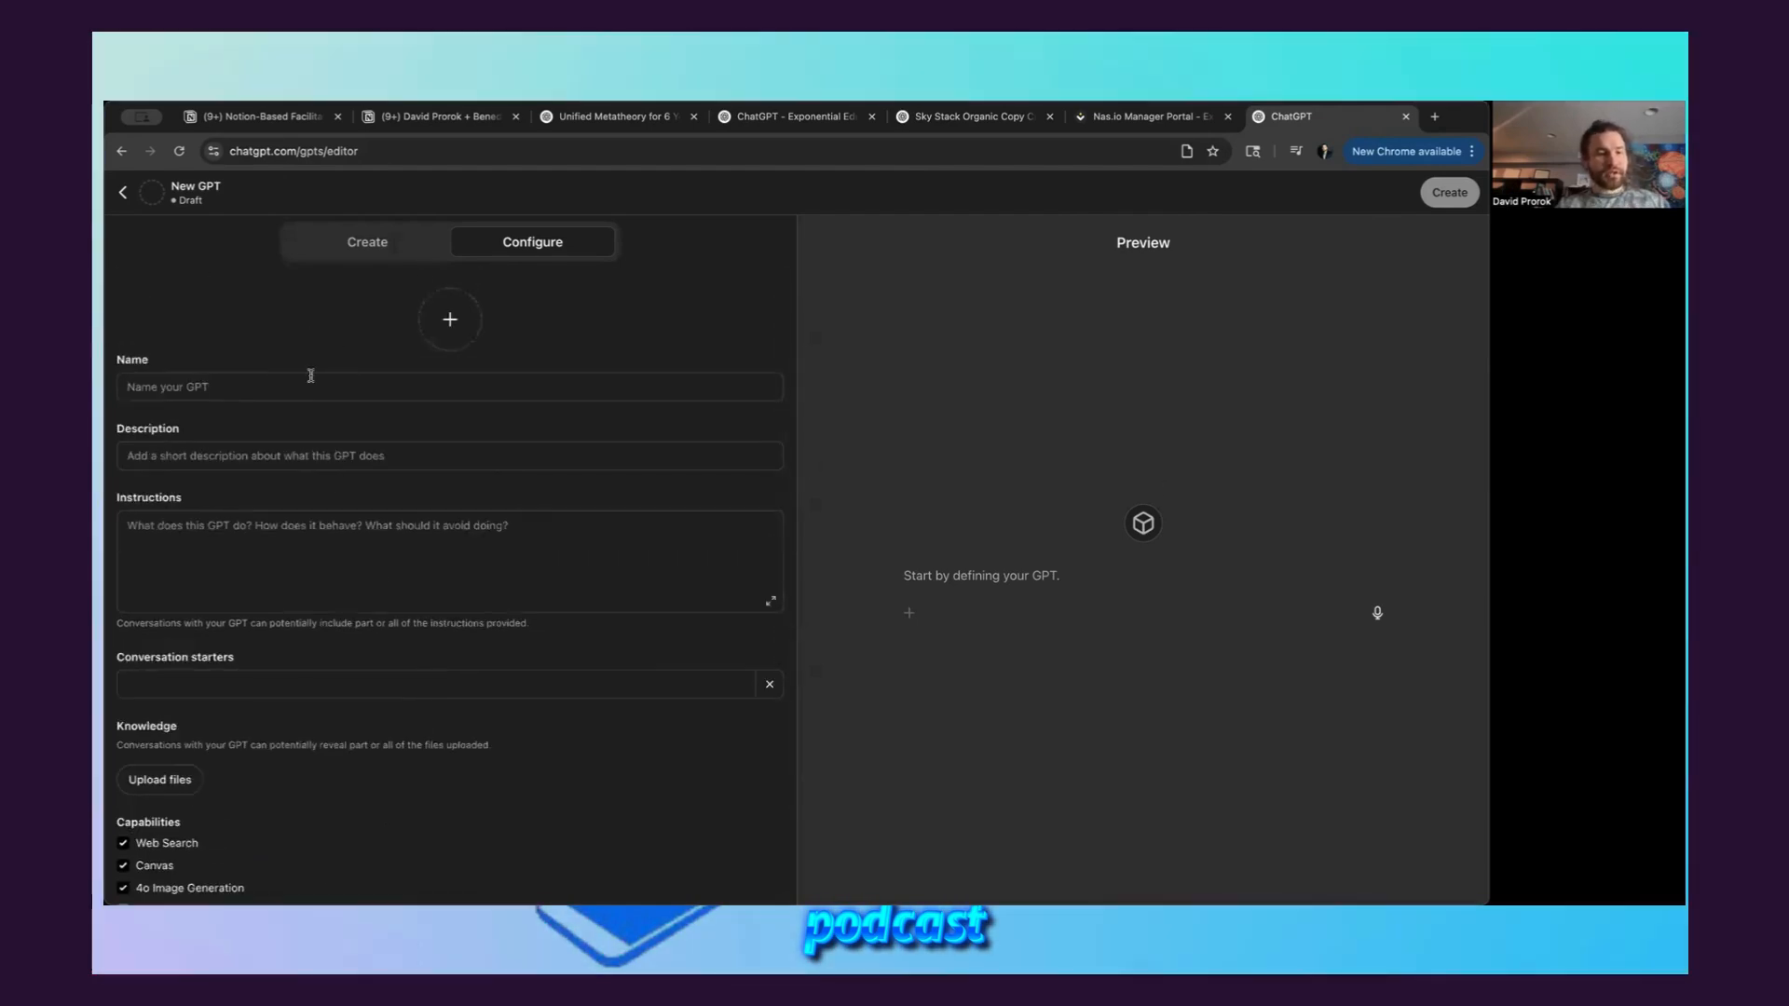
scroll(422, 487, down, 2)
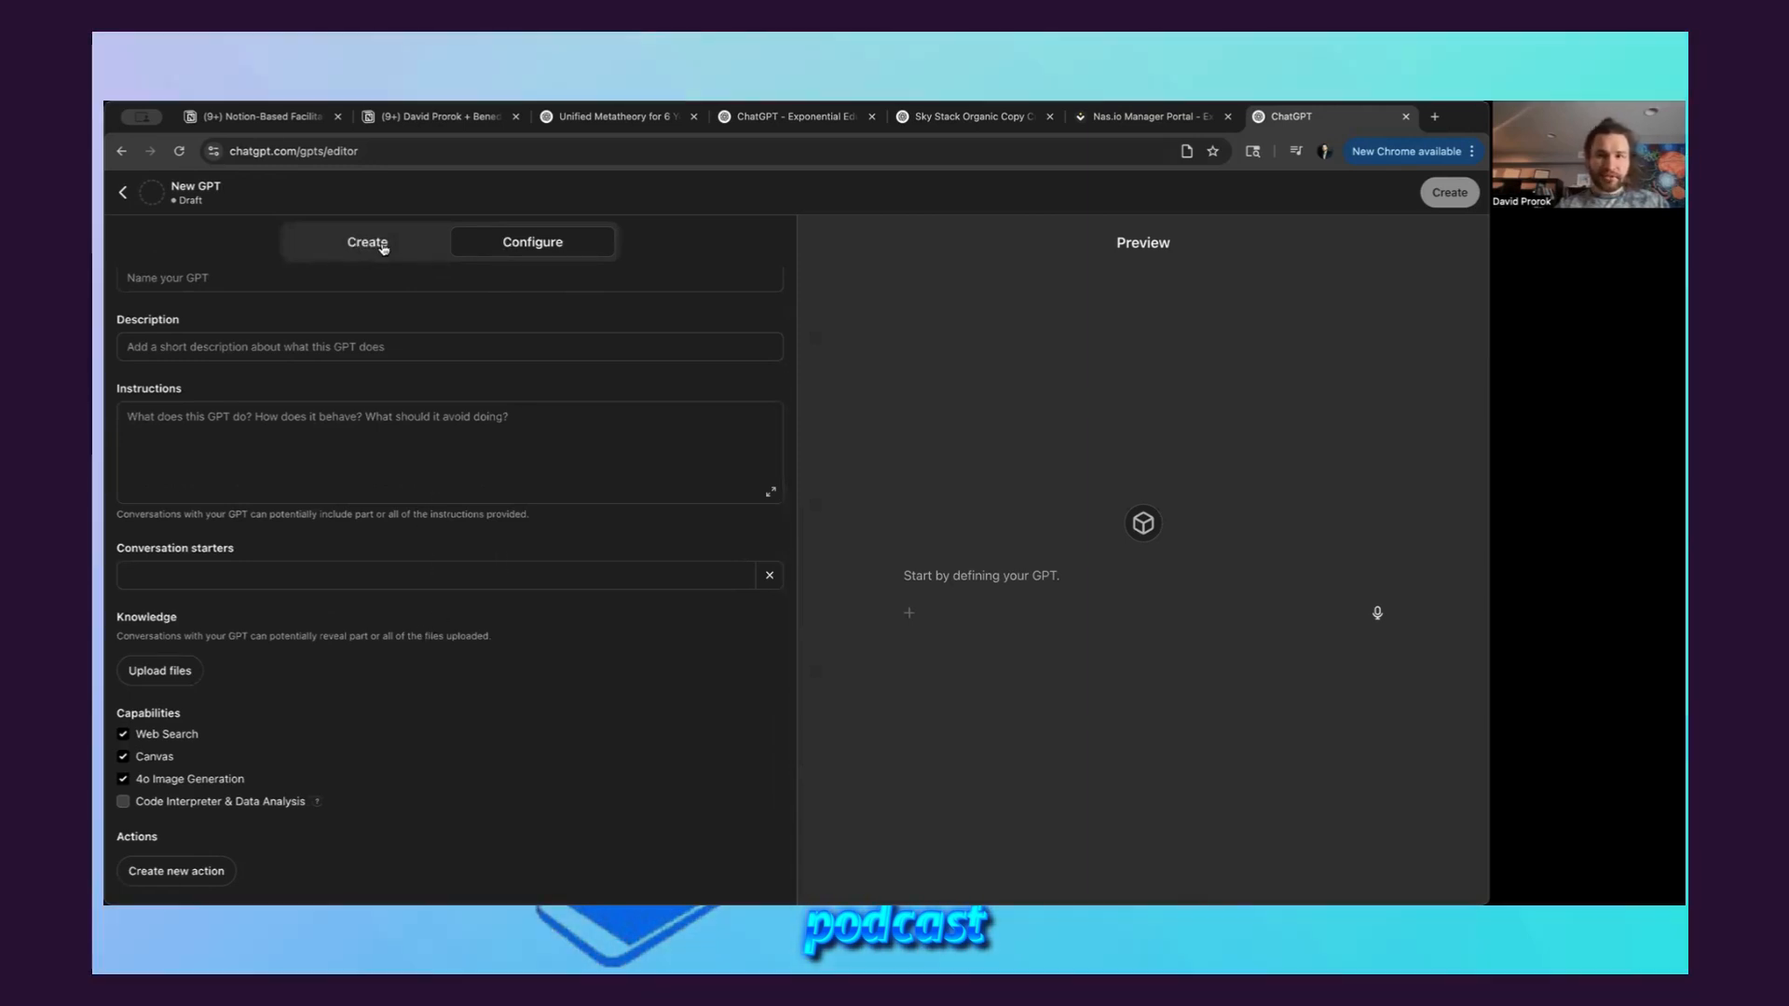
click(382, 248)
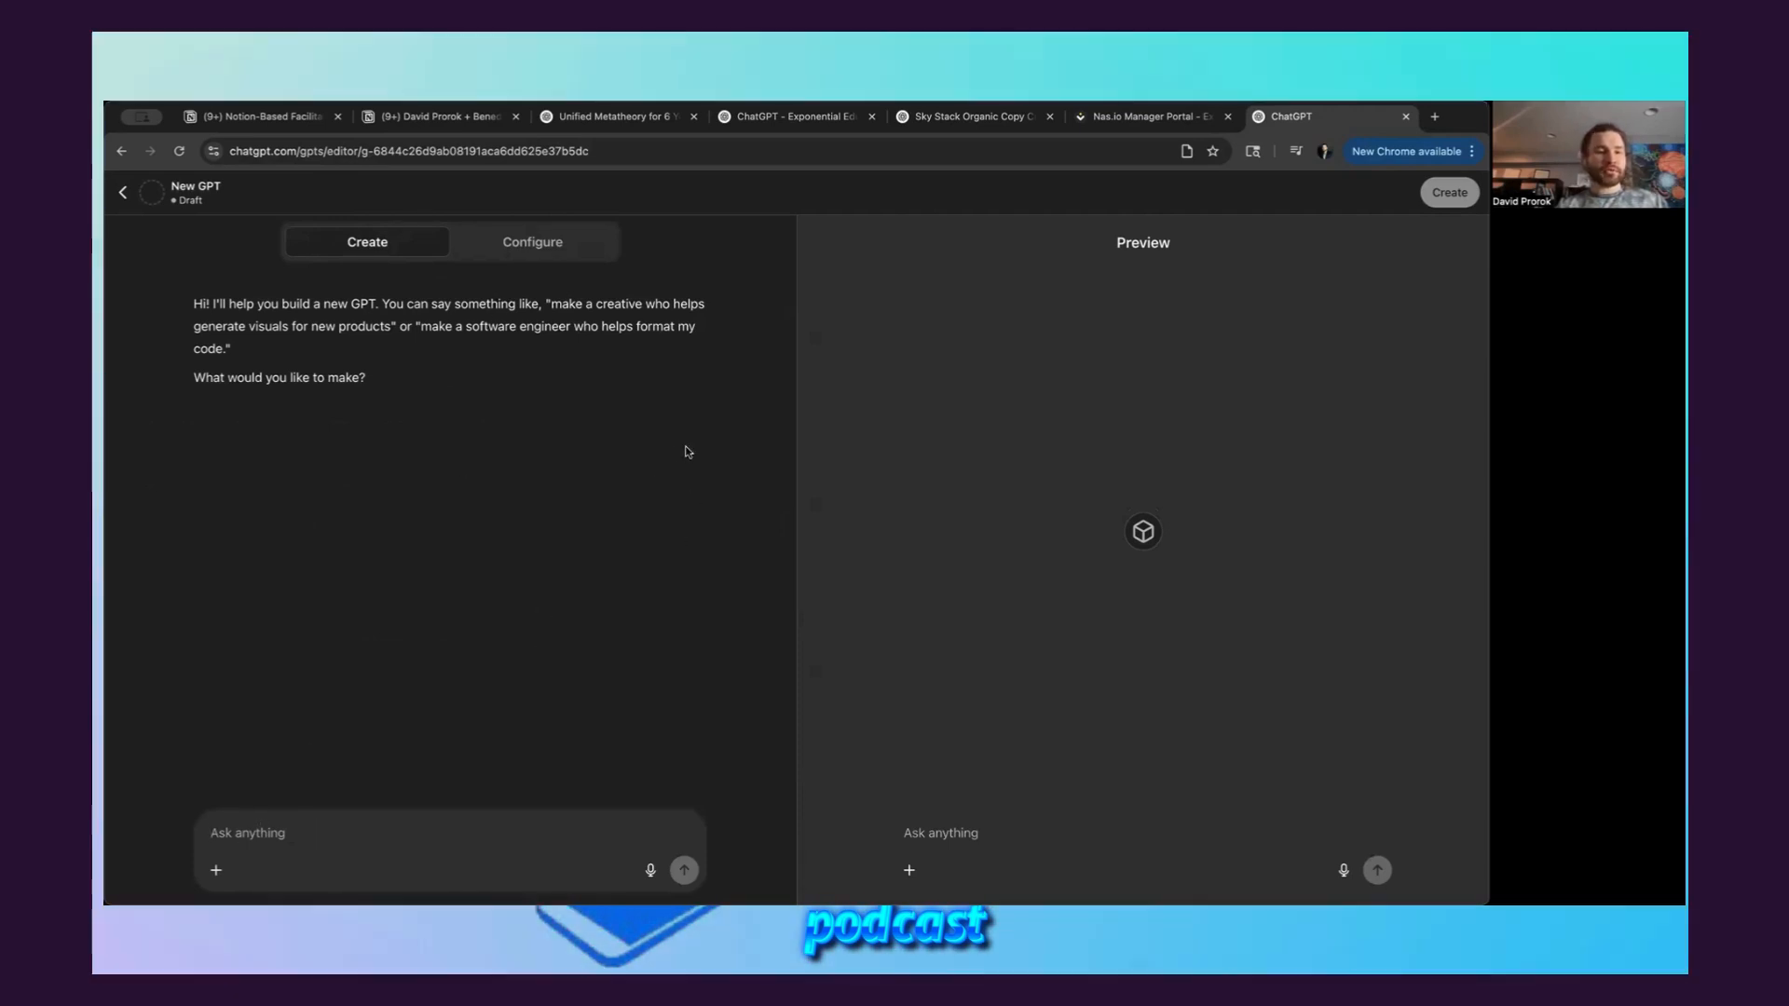
click(533, 243)
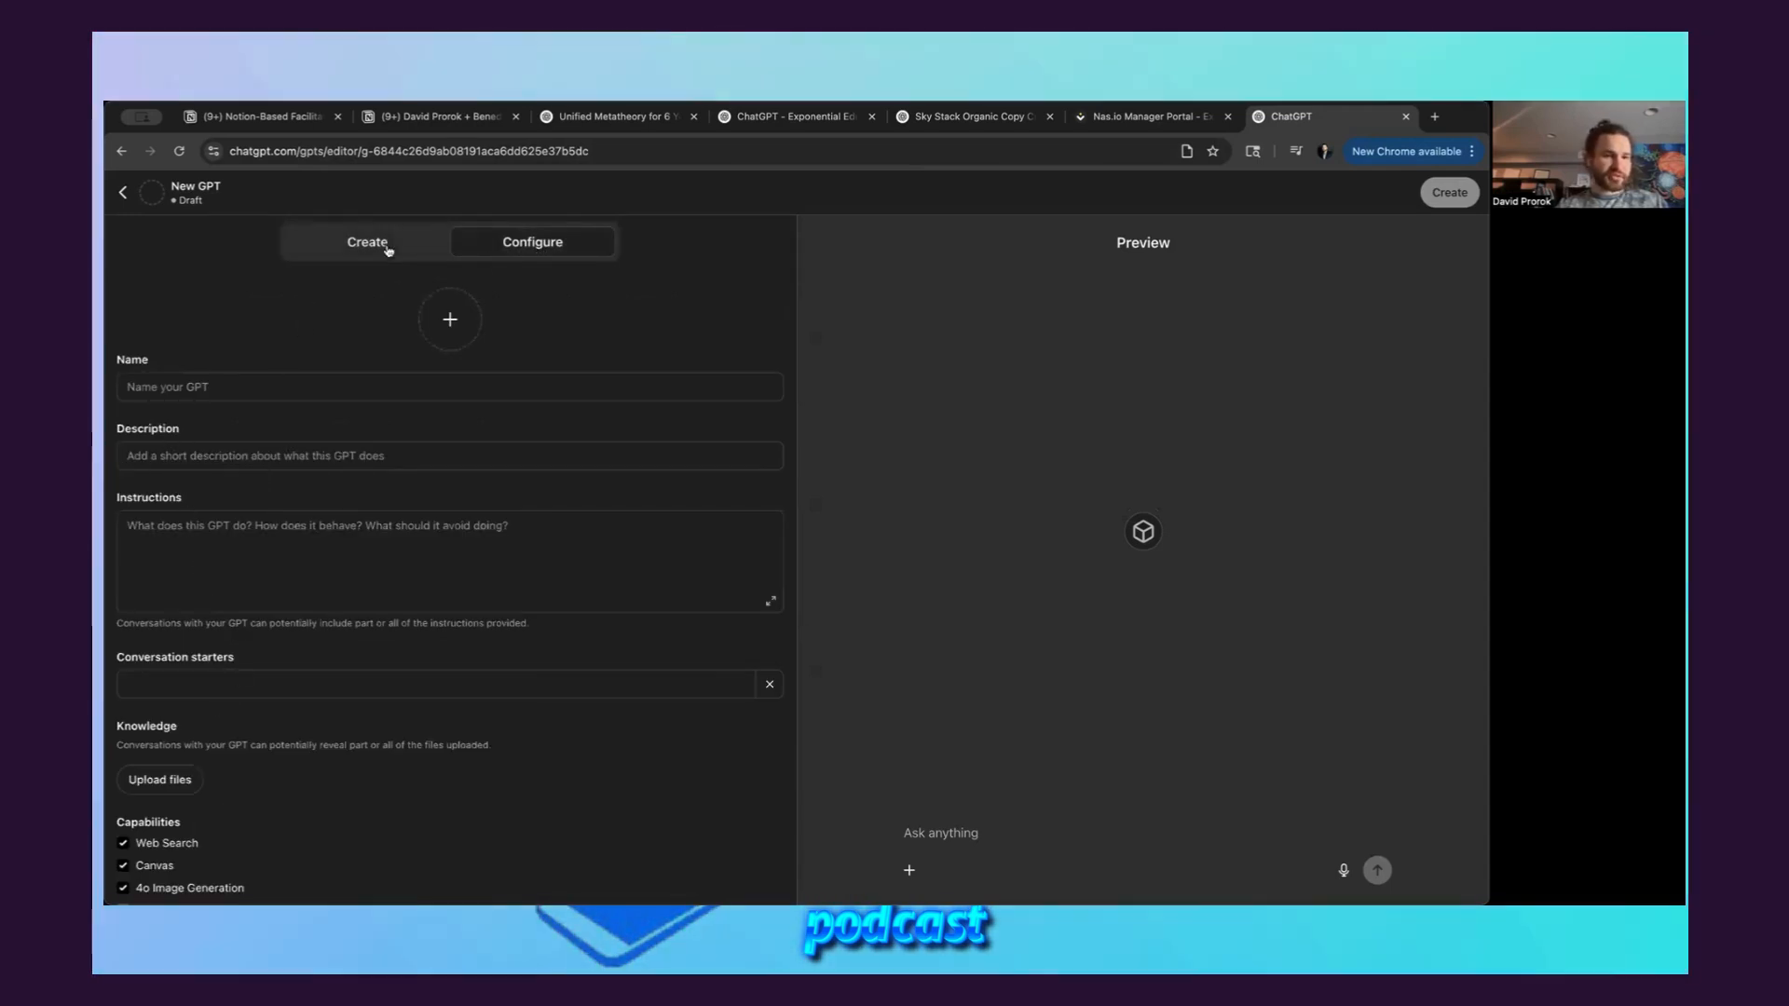
click(382, 244)
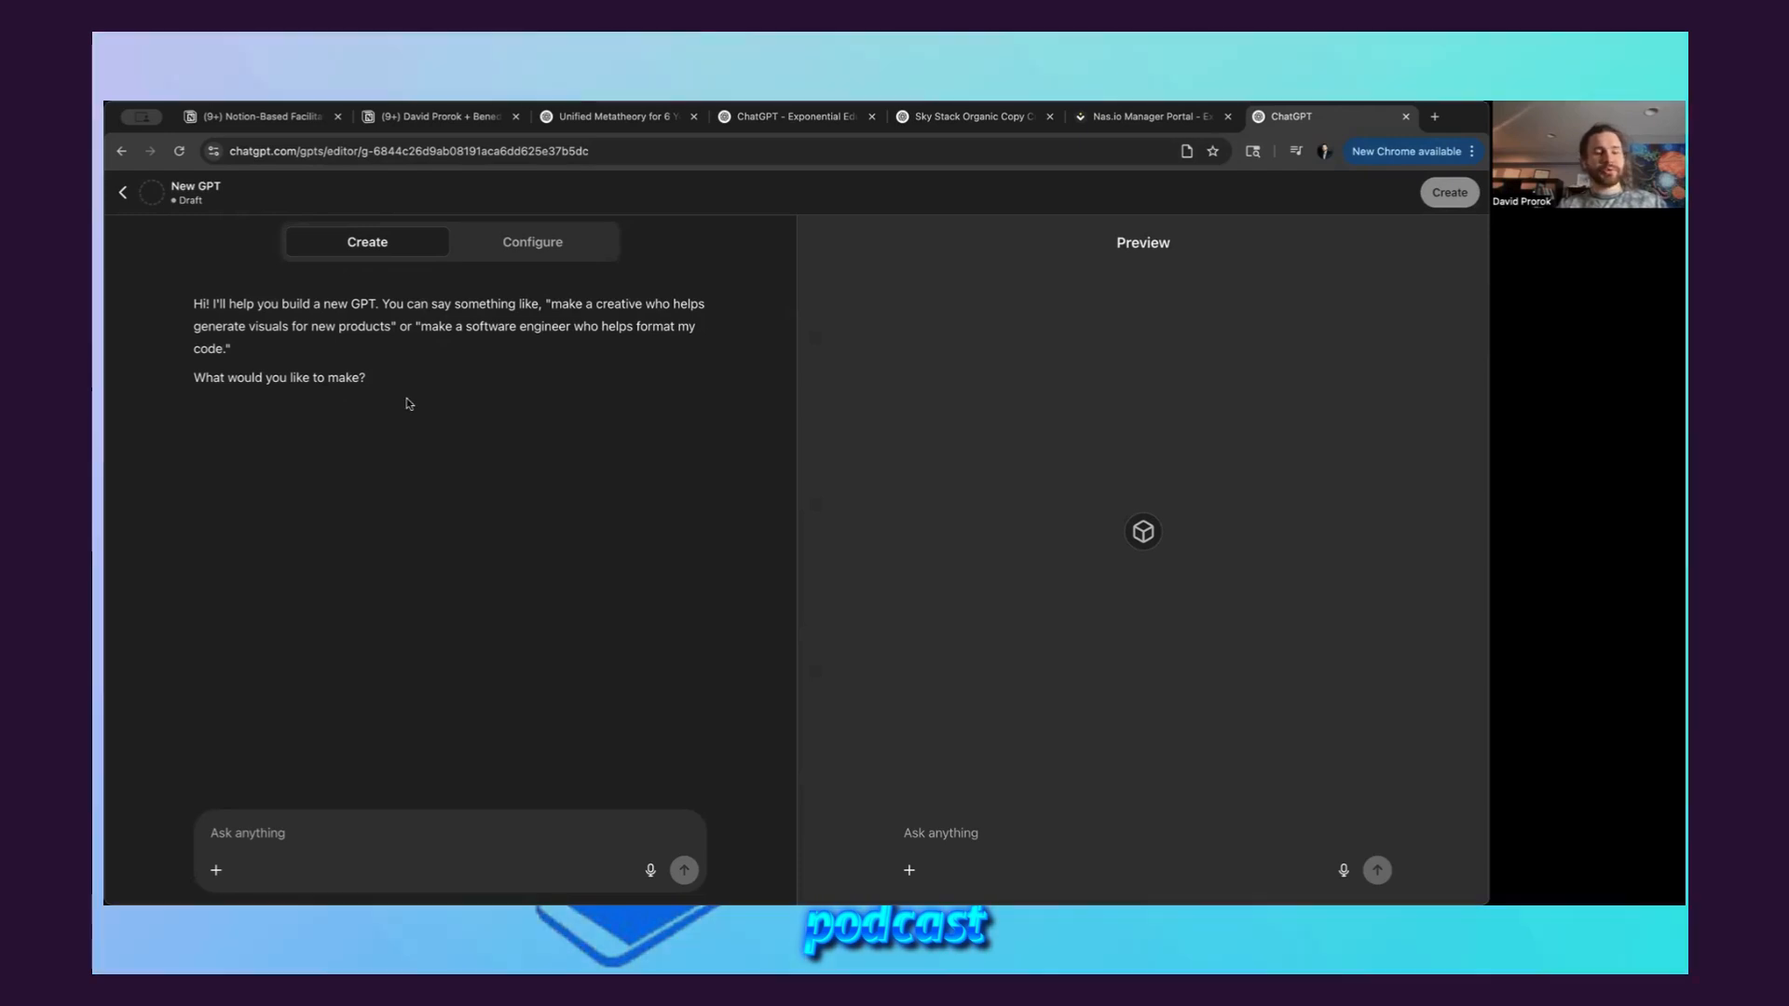
click(361, 829)
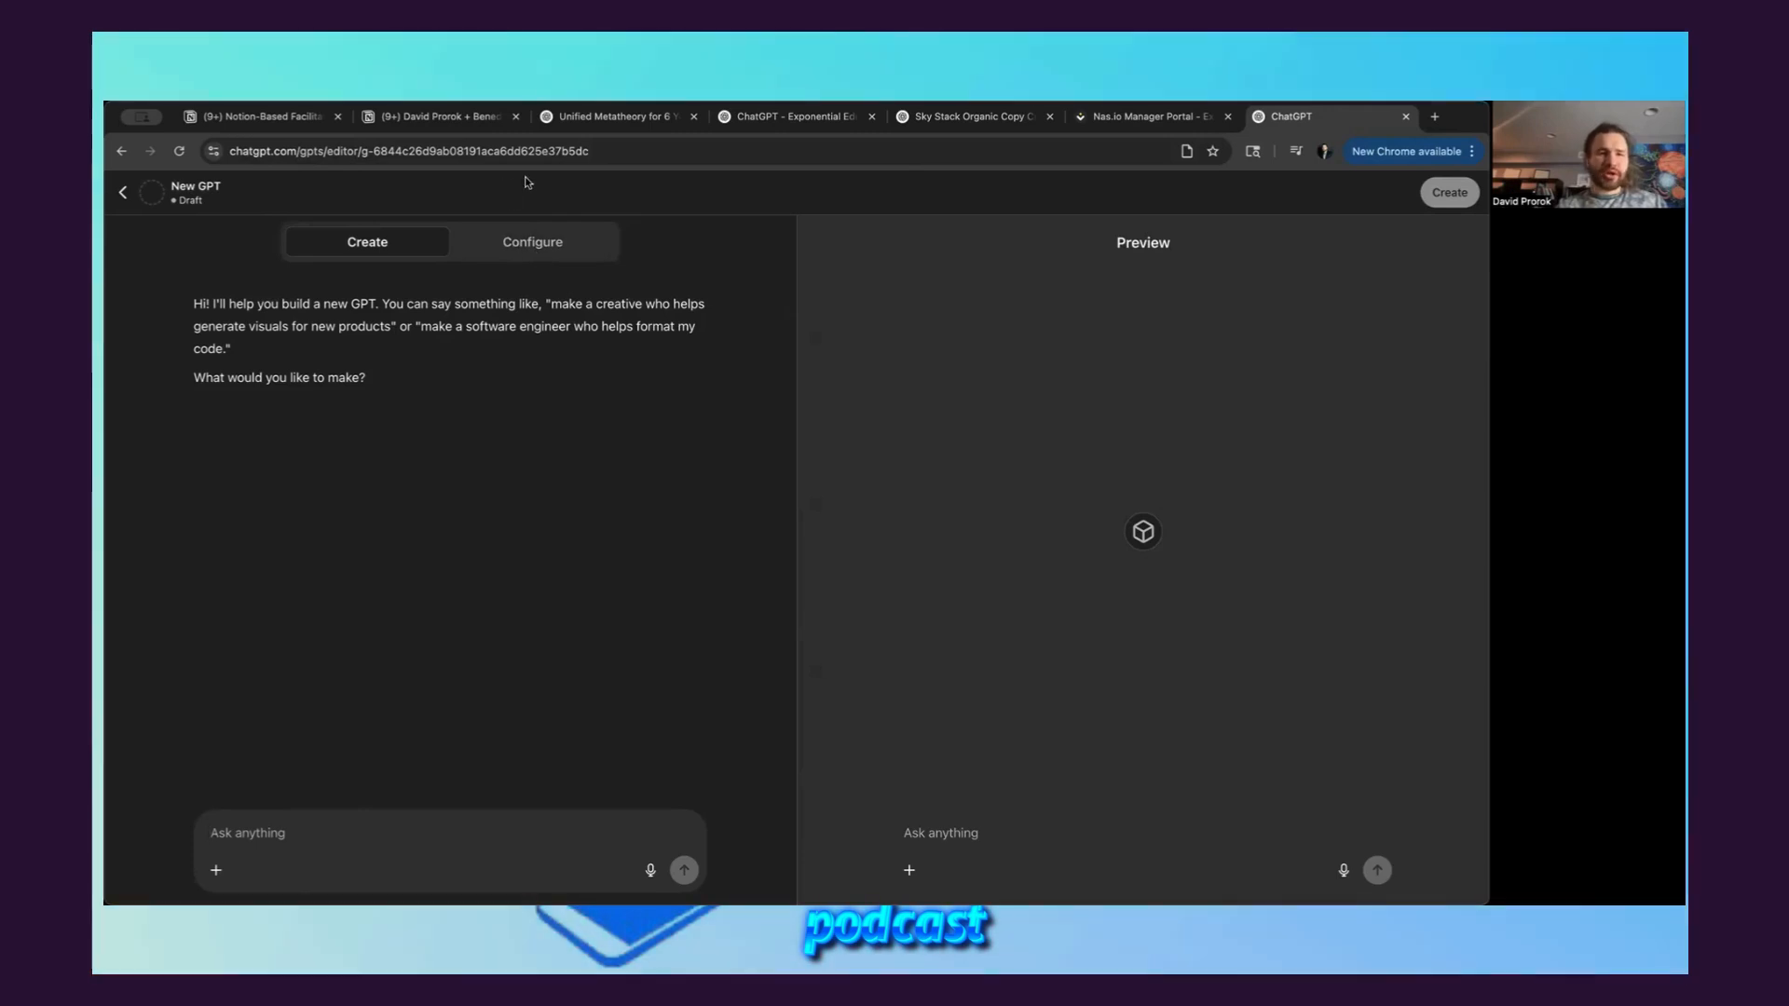
click(532, 241)
scroll(189, 641, down, 2)
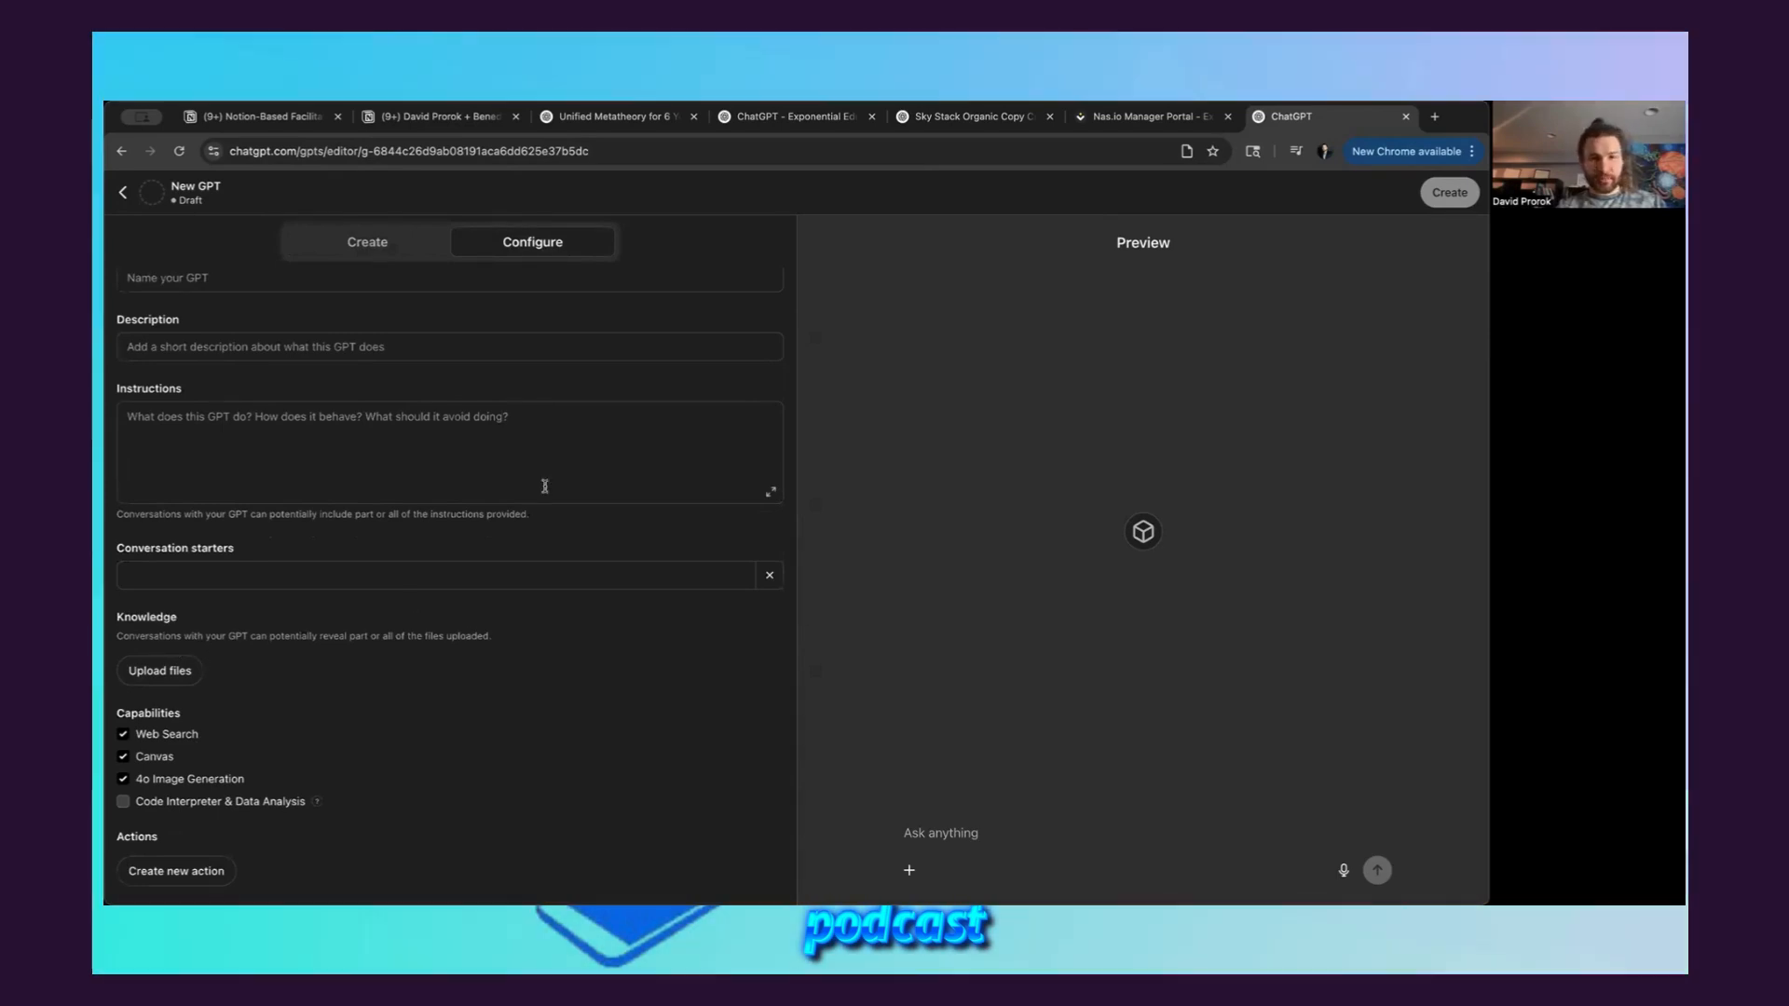
Switch to the meeting notes in Notion, open the linked Exponential Teaching Network (ETN) page, and export it as a PDF
click(448, 119)
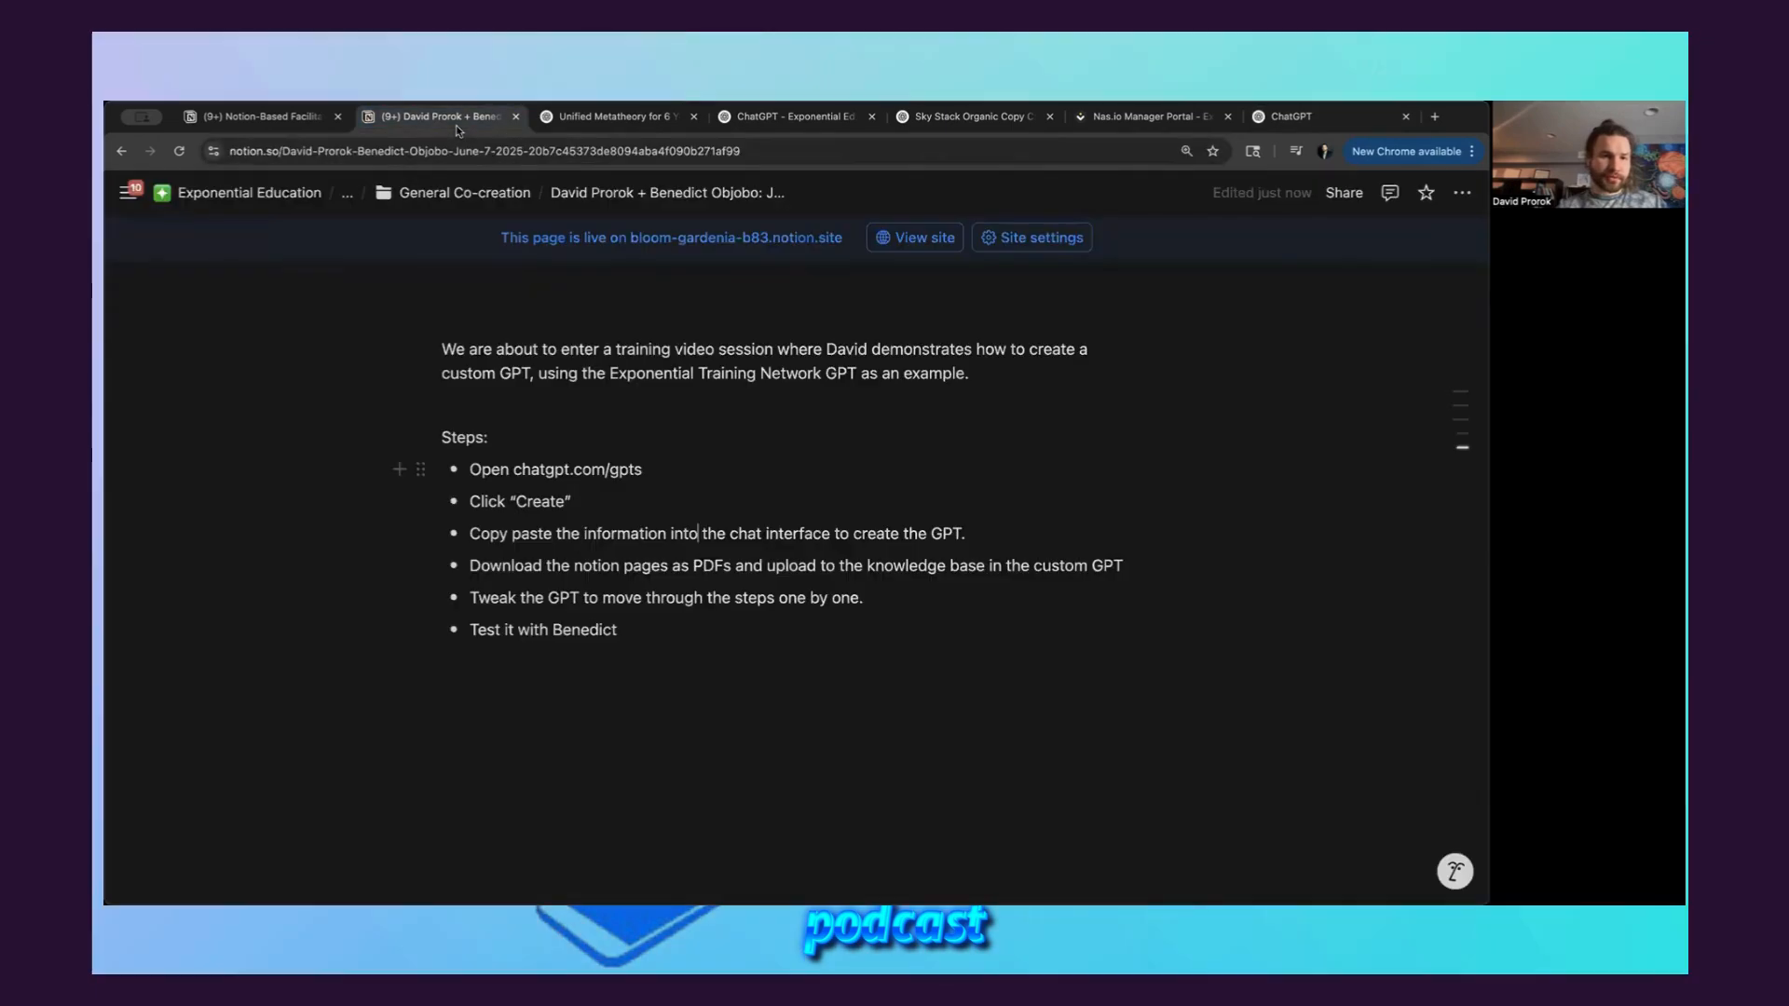
scroll(646, 369, up, 10)
scroll(646, 369, up, 2)
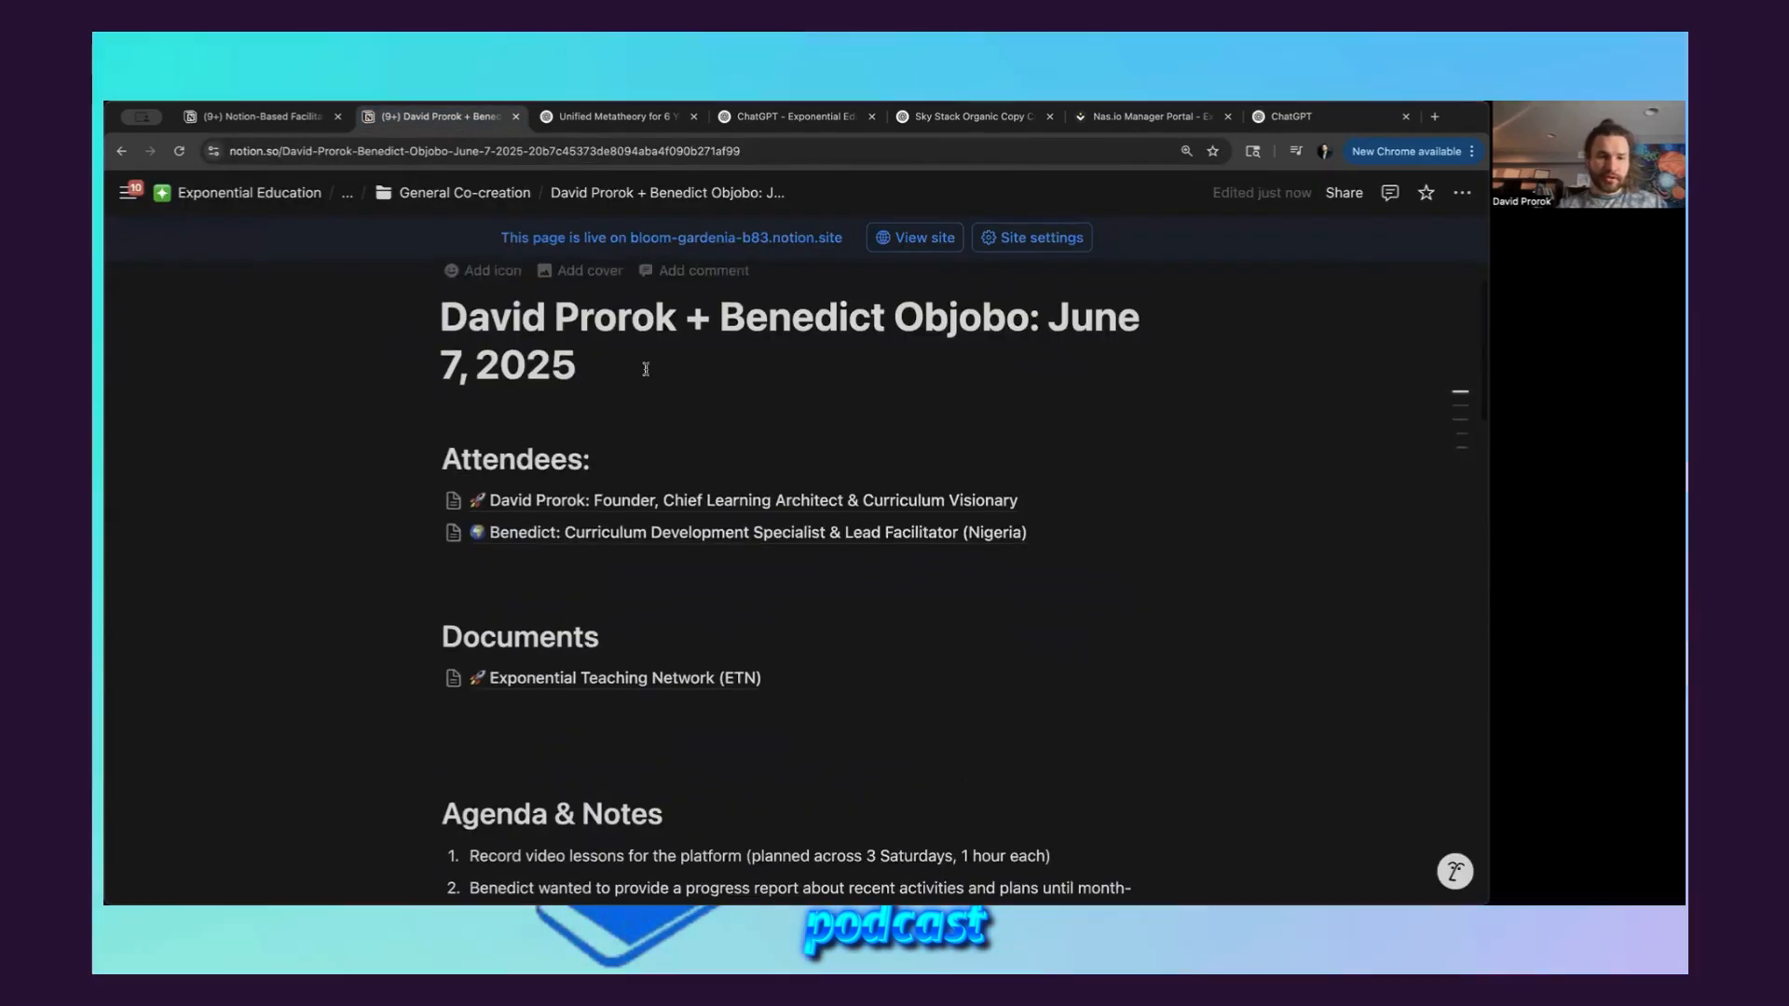
scroll(650, 429, down, 3)
click(656, 528)
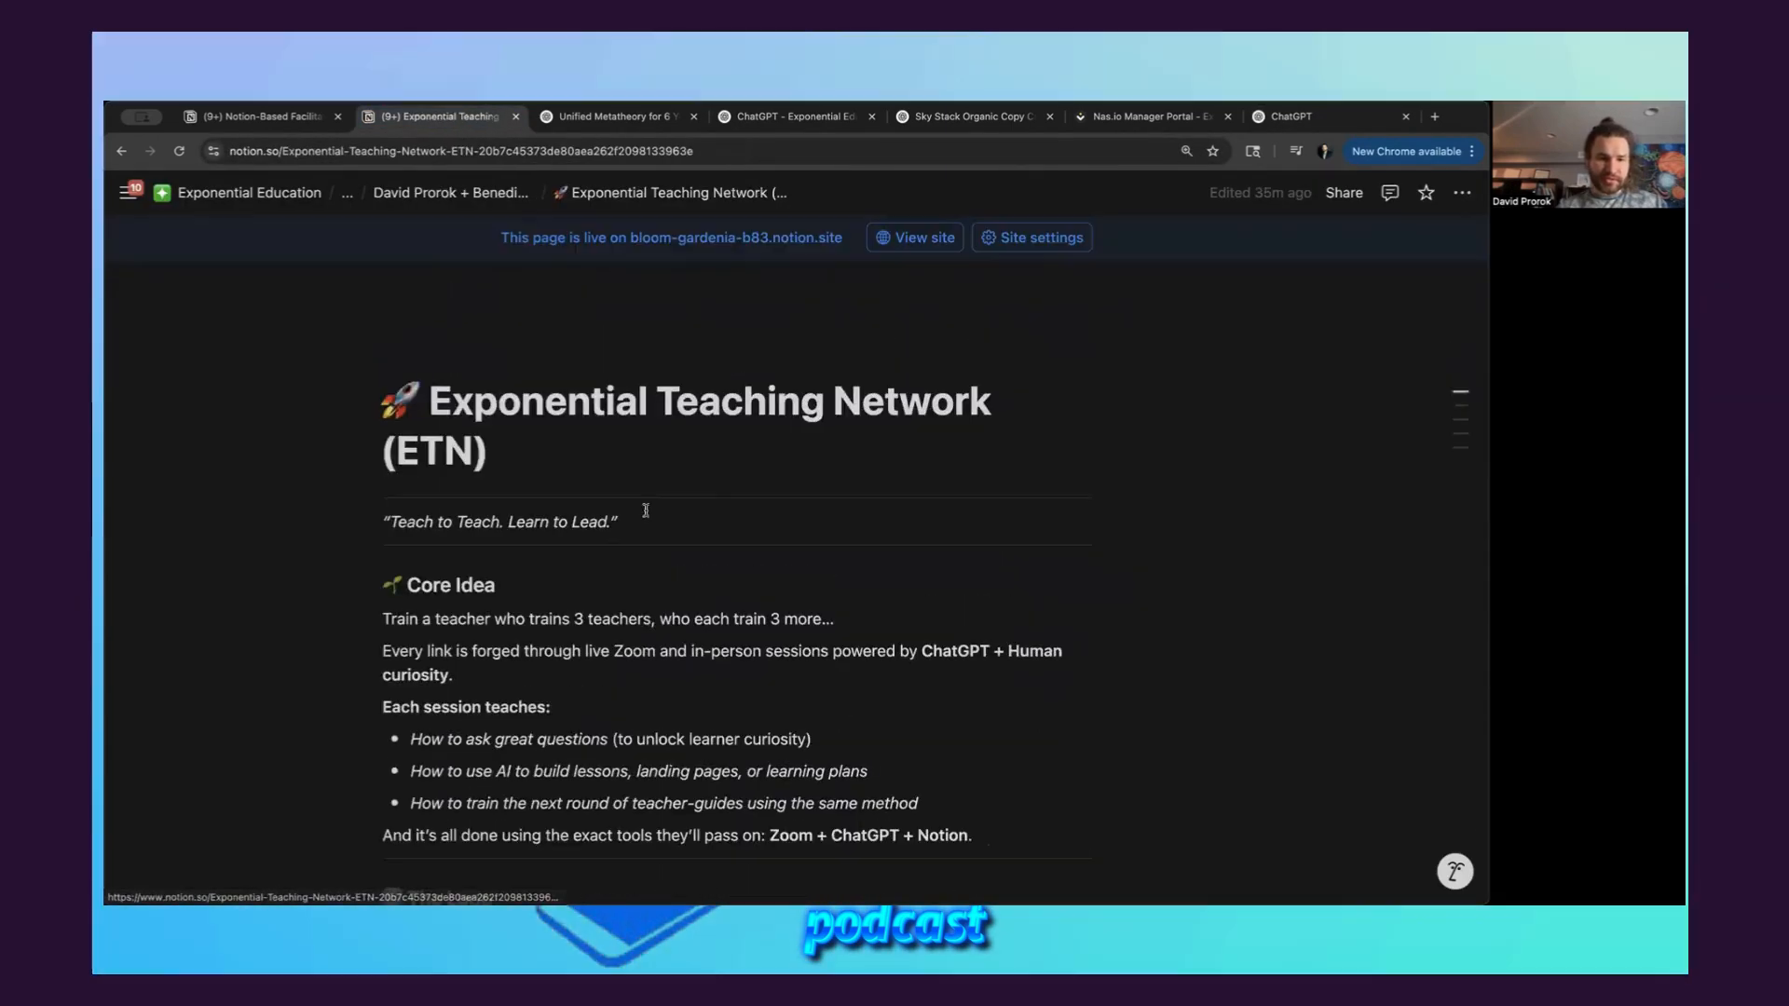
click(1463, 194)
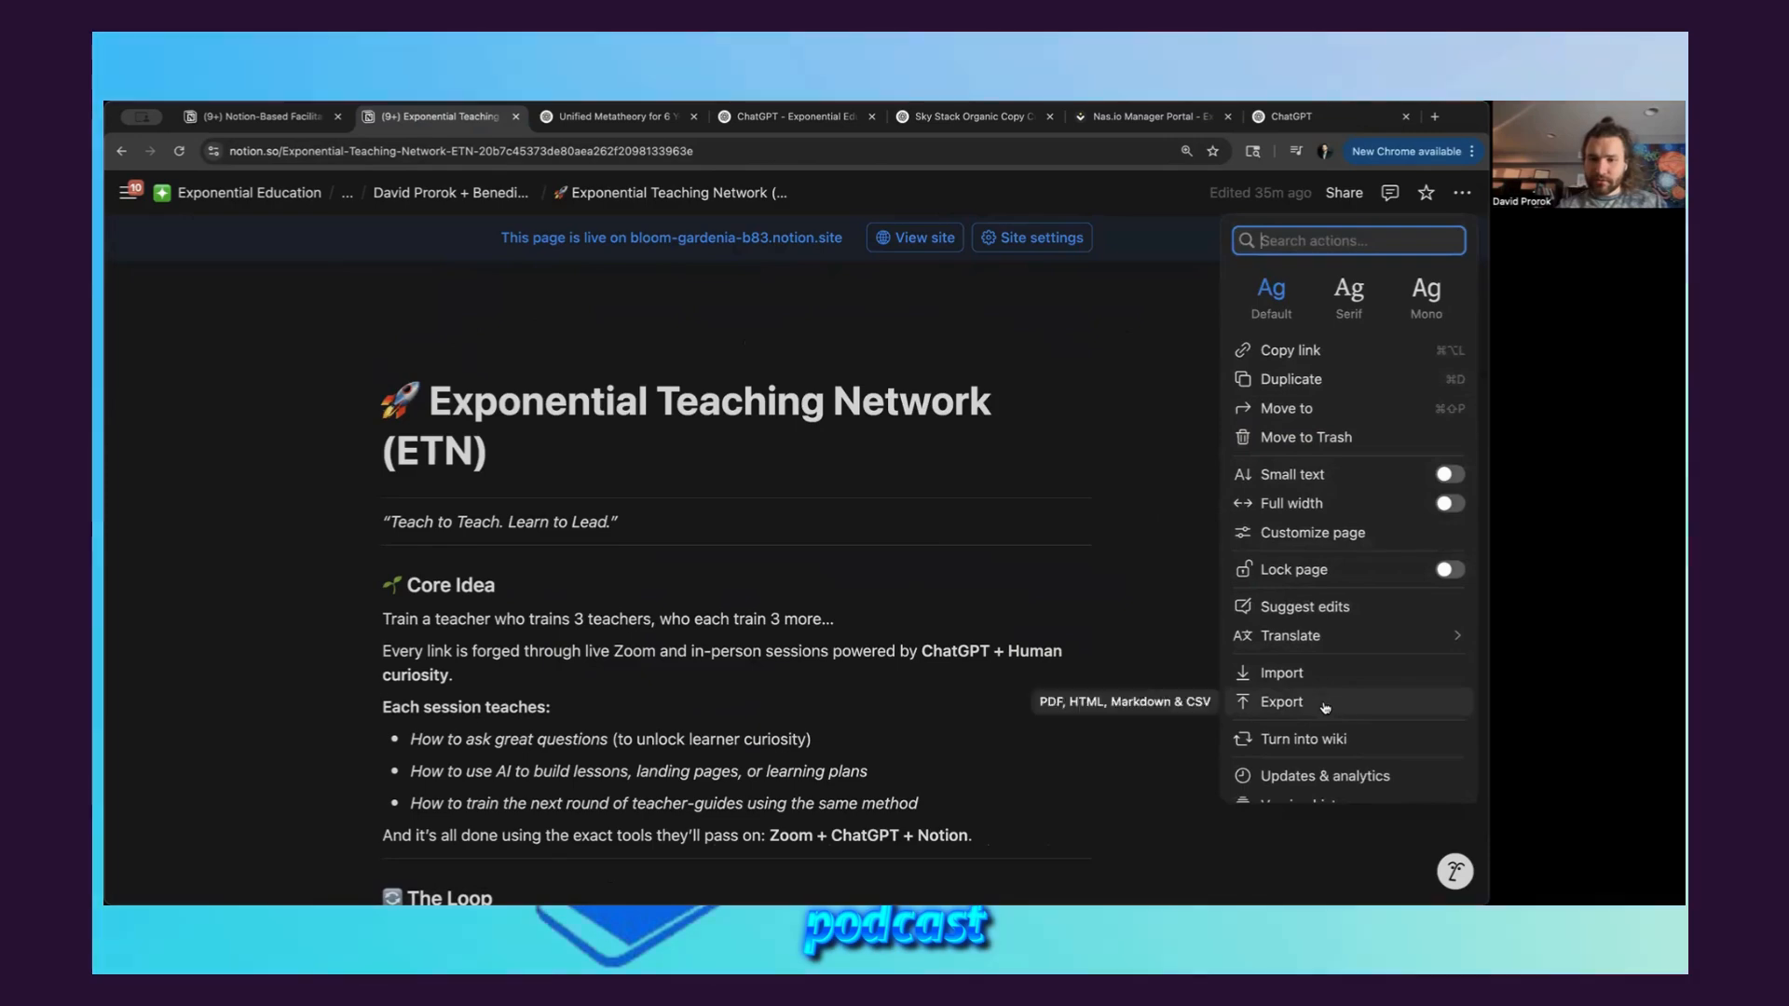
click(1284, 702)
click(906, 660)
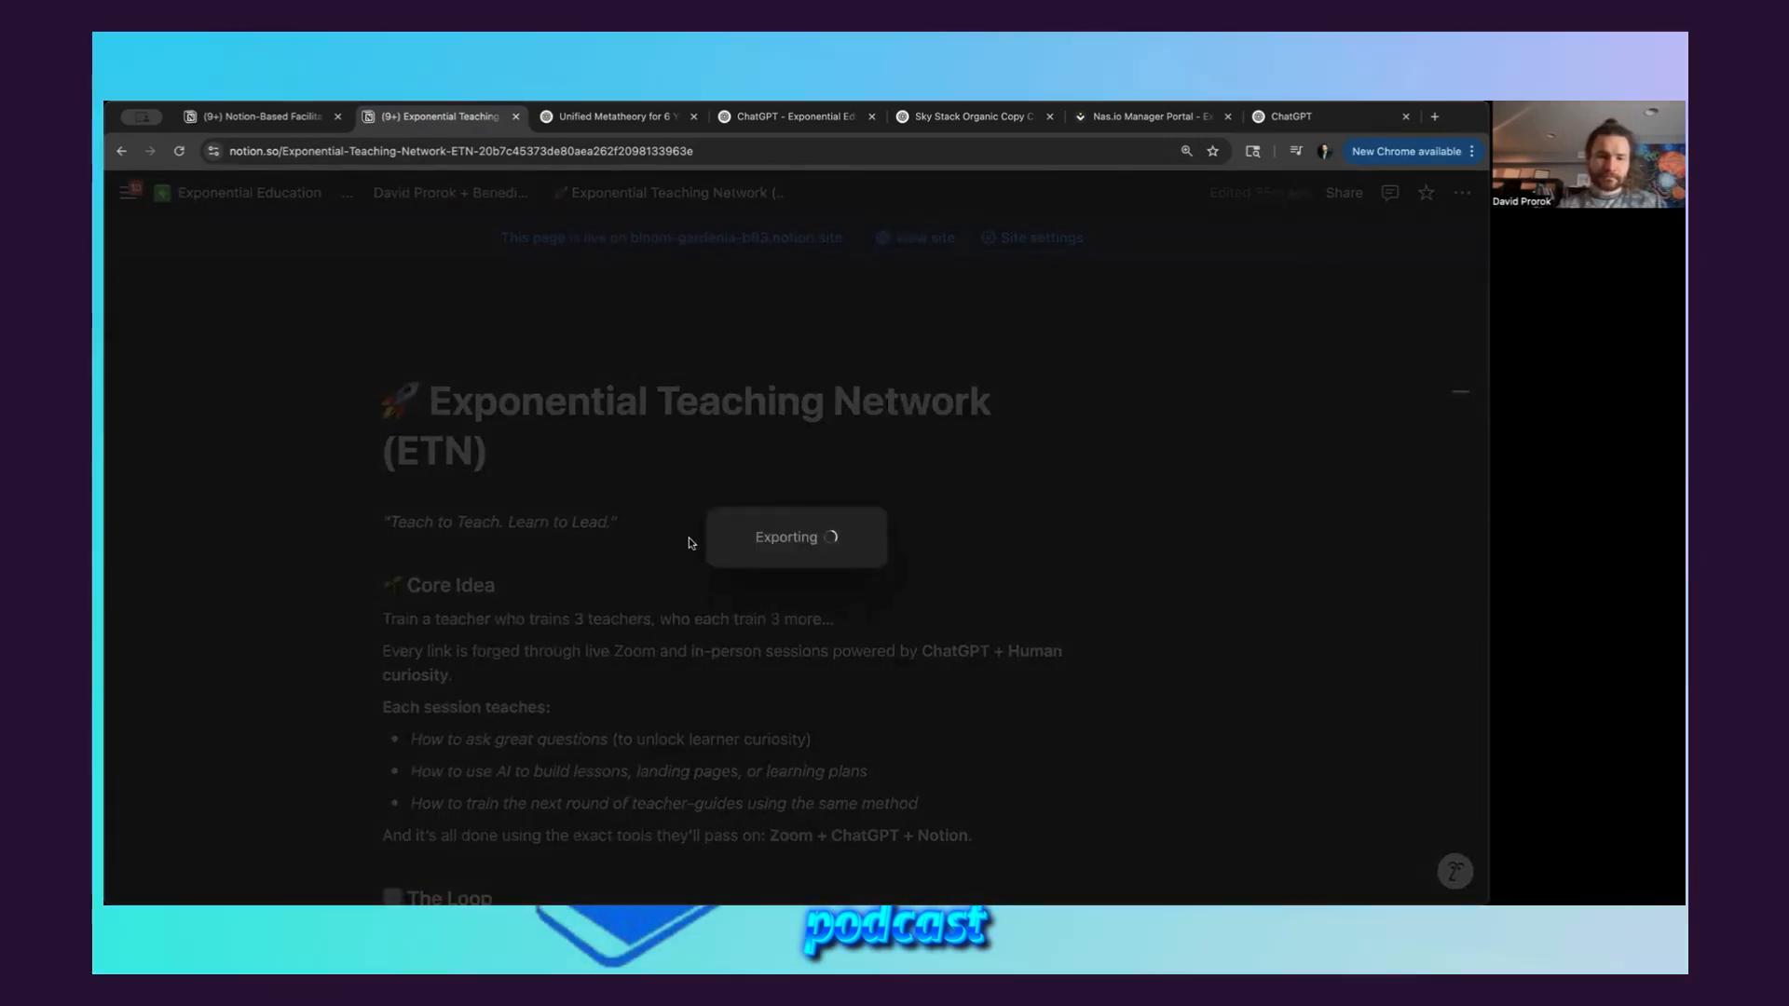
Open the linked Notion-Based Facilitator Guide page, export it as a PDF, and return to the meeting notes
scroll(686, 671, down, 20)
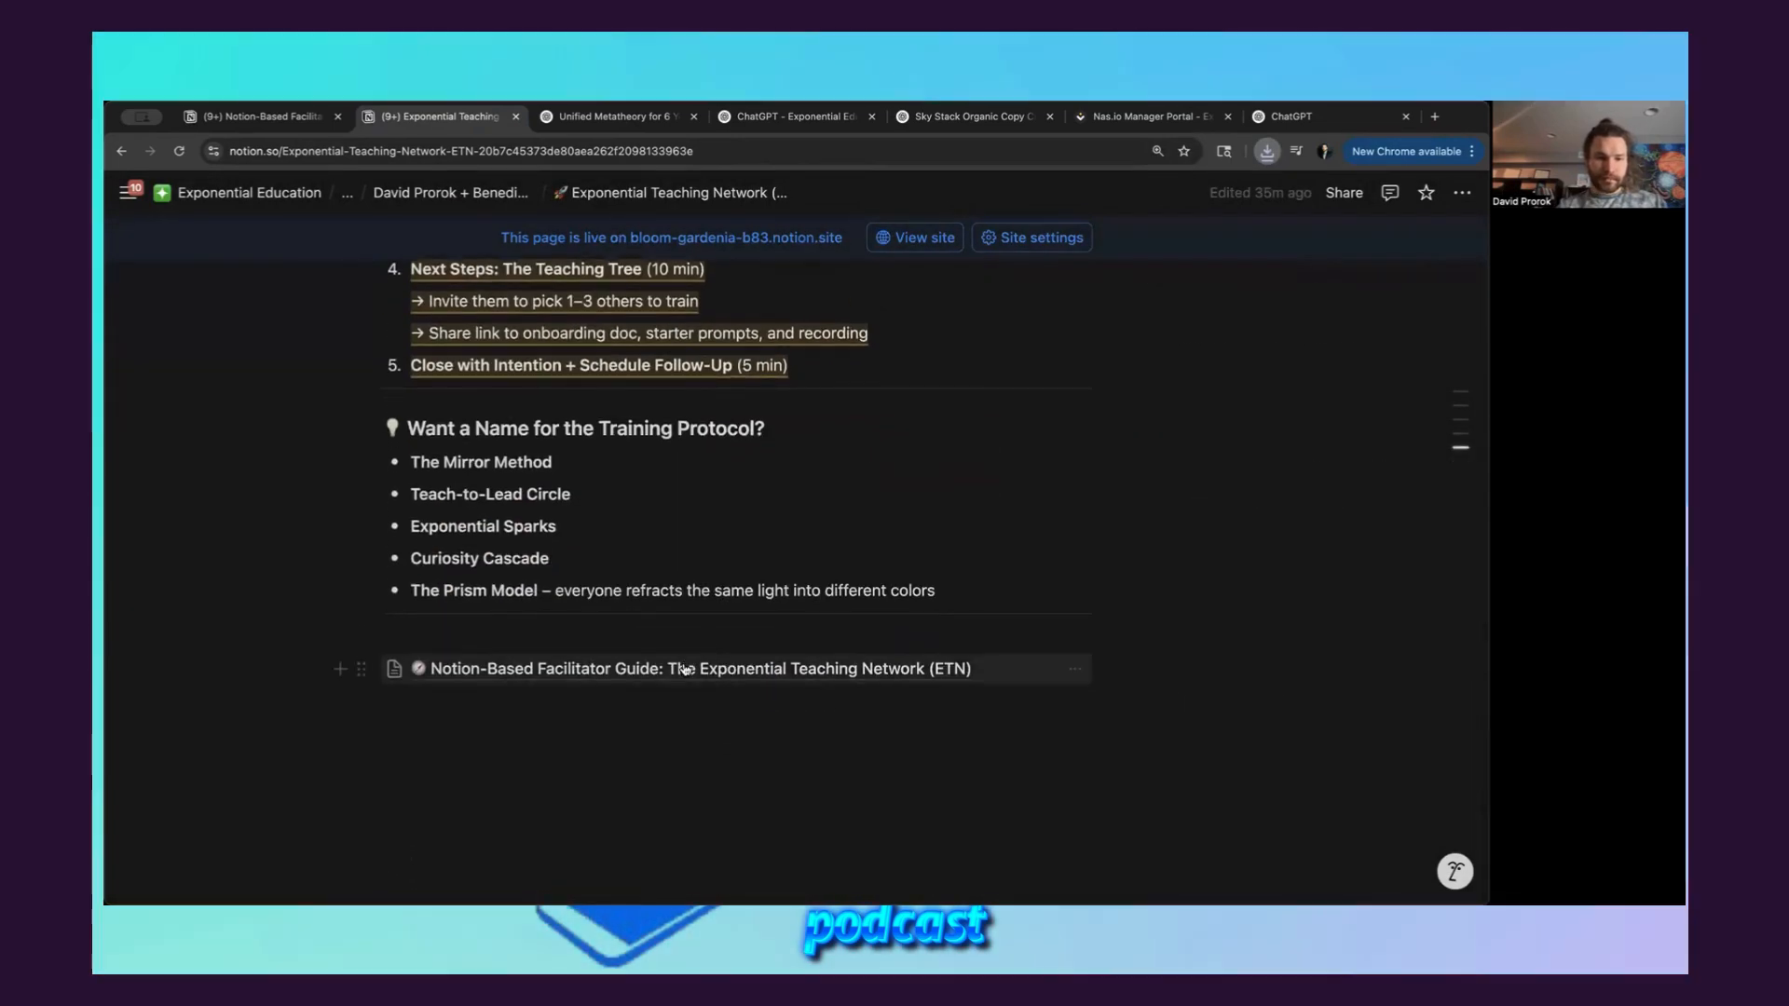
click(724, 668)
click(1461, 192)
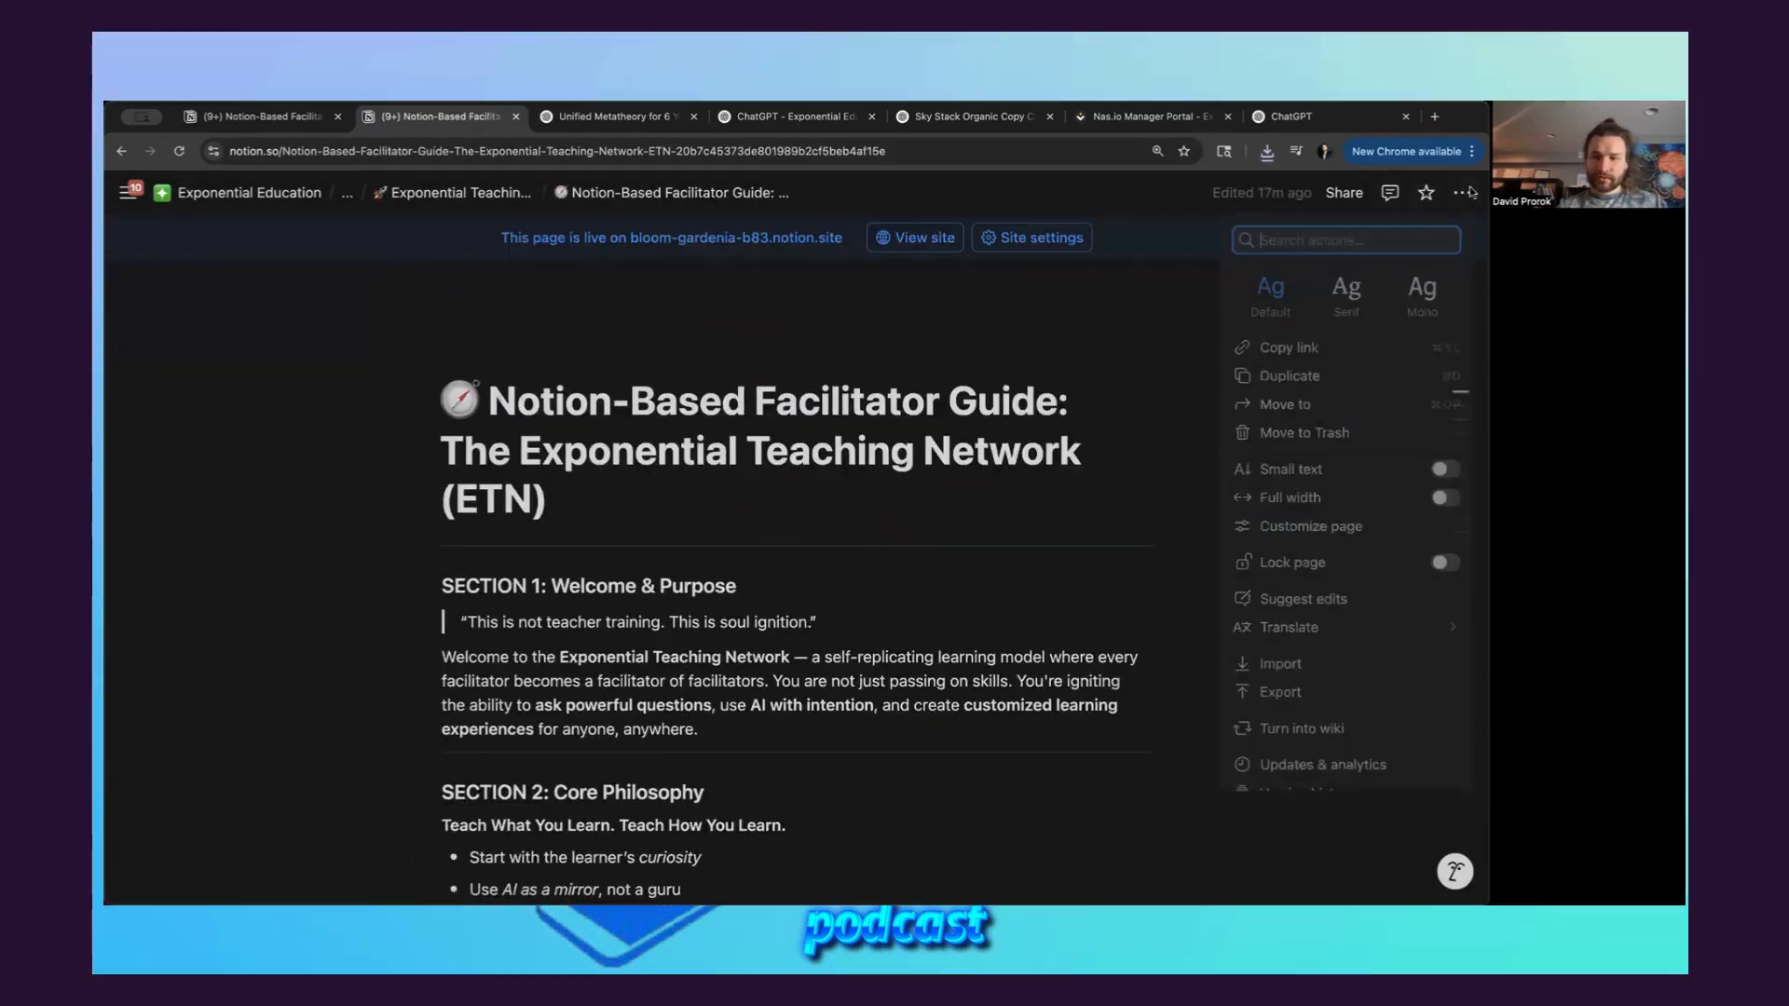
click(1284, 701)
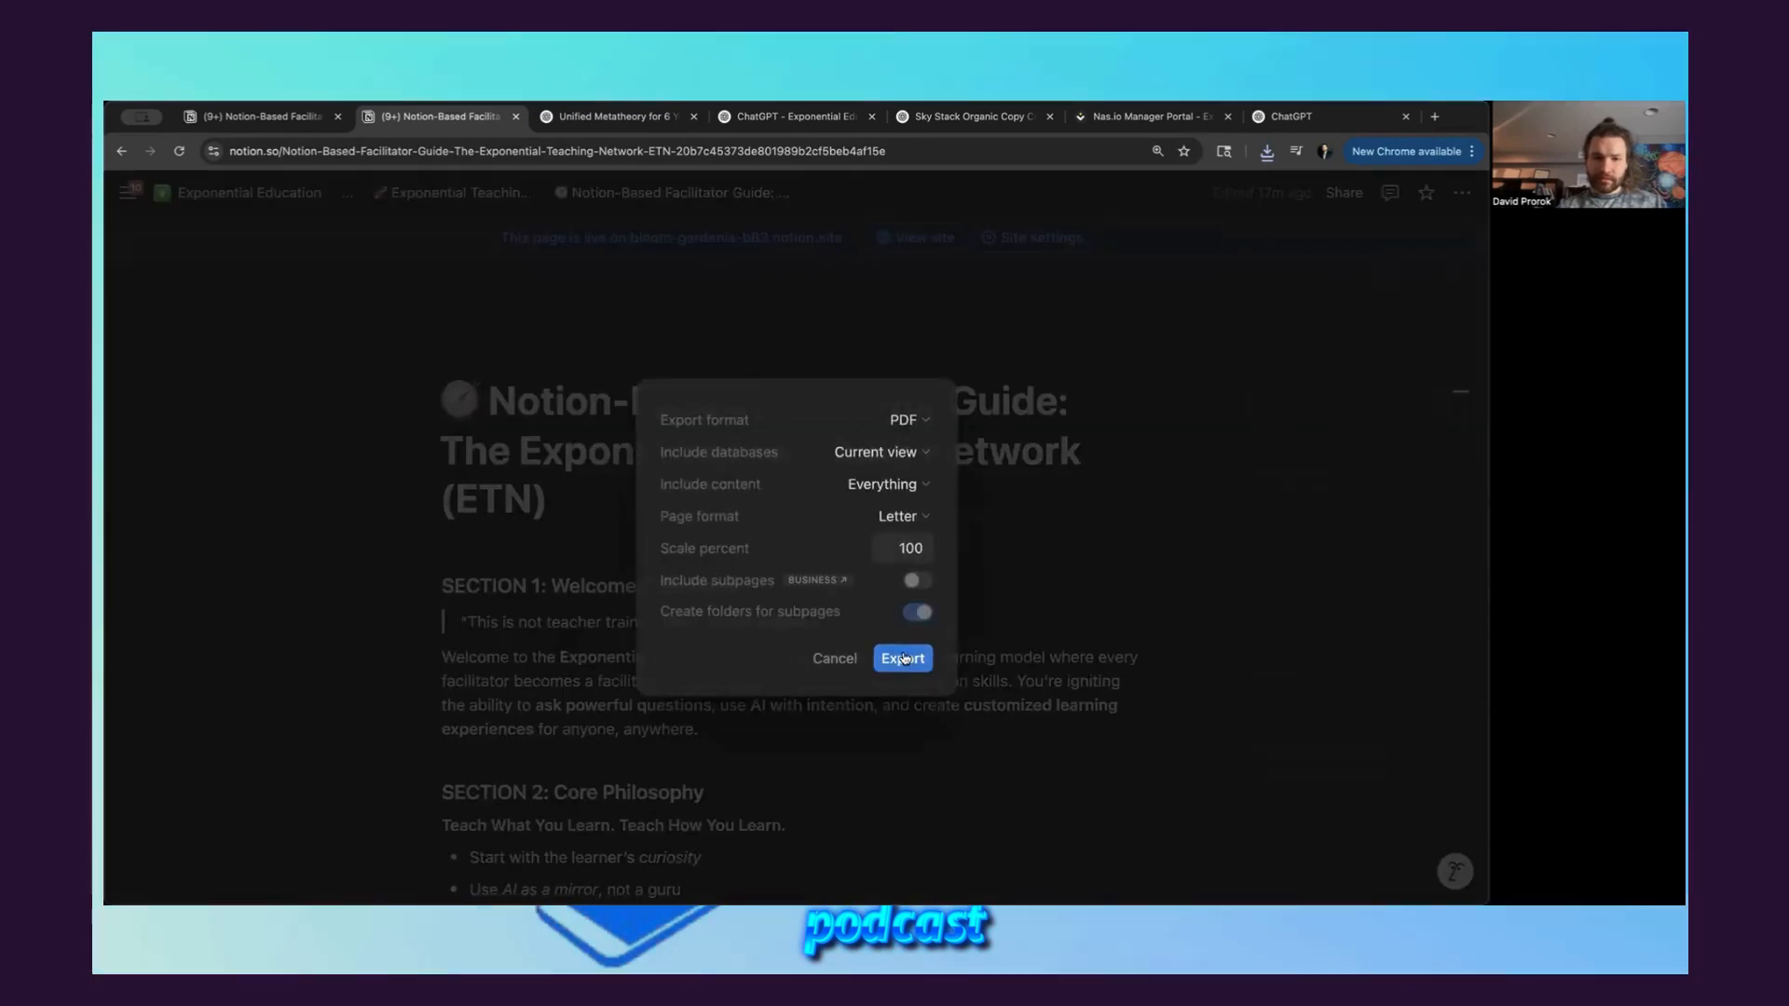
click(902, 658)
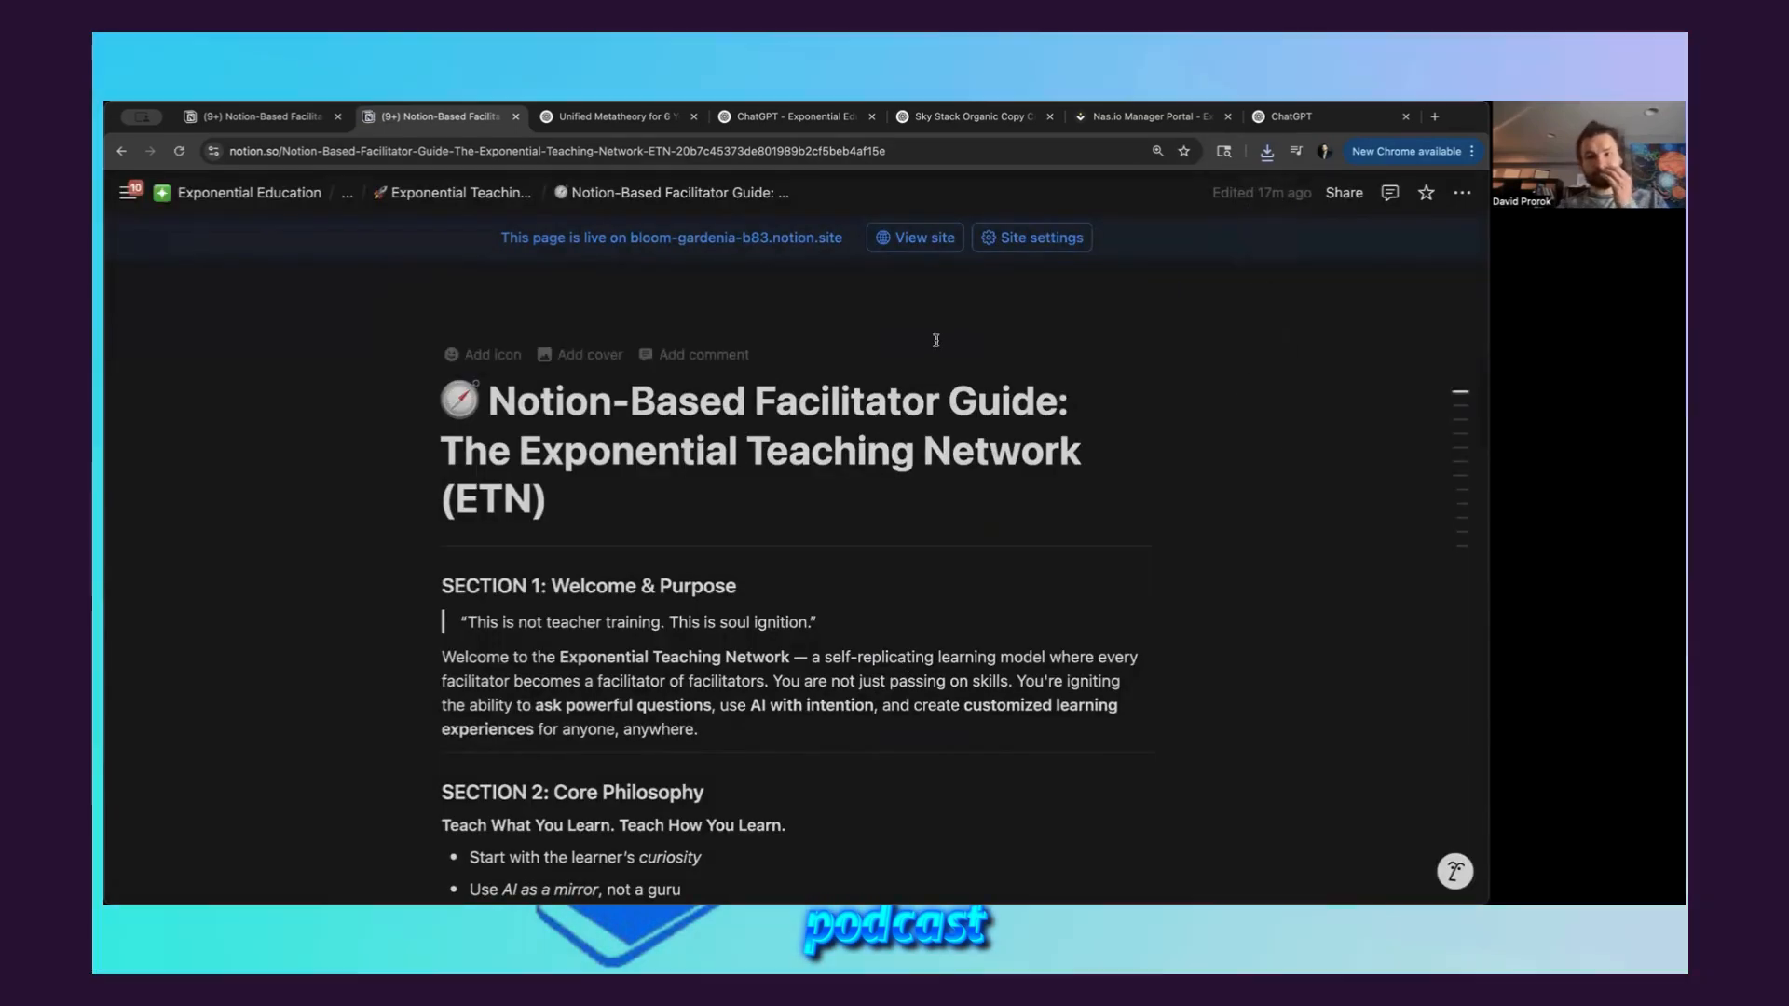
click(483, 193)
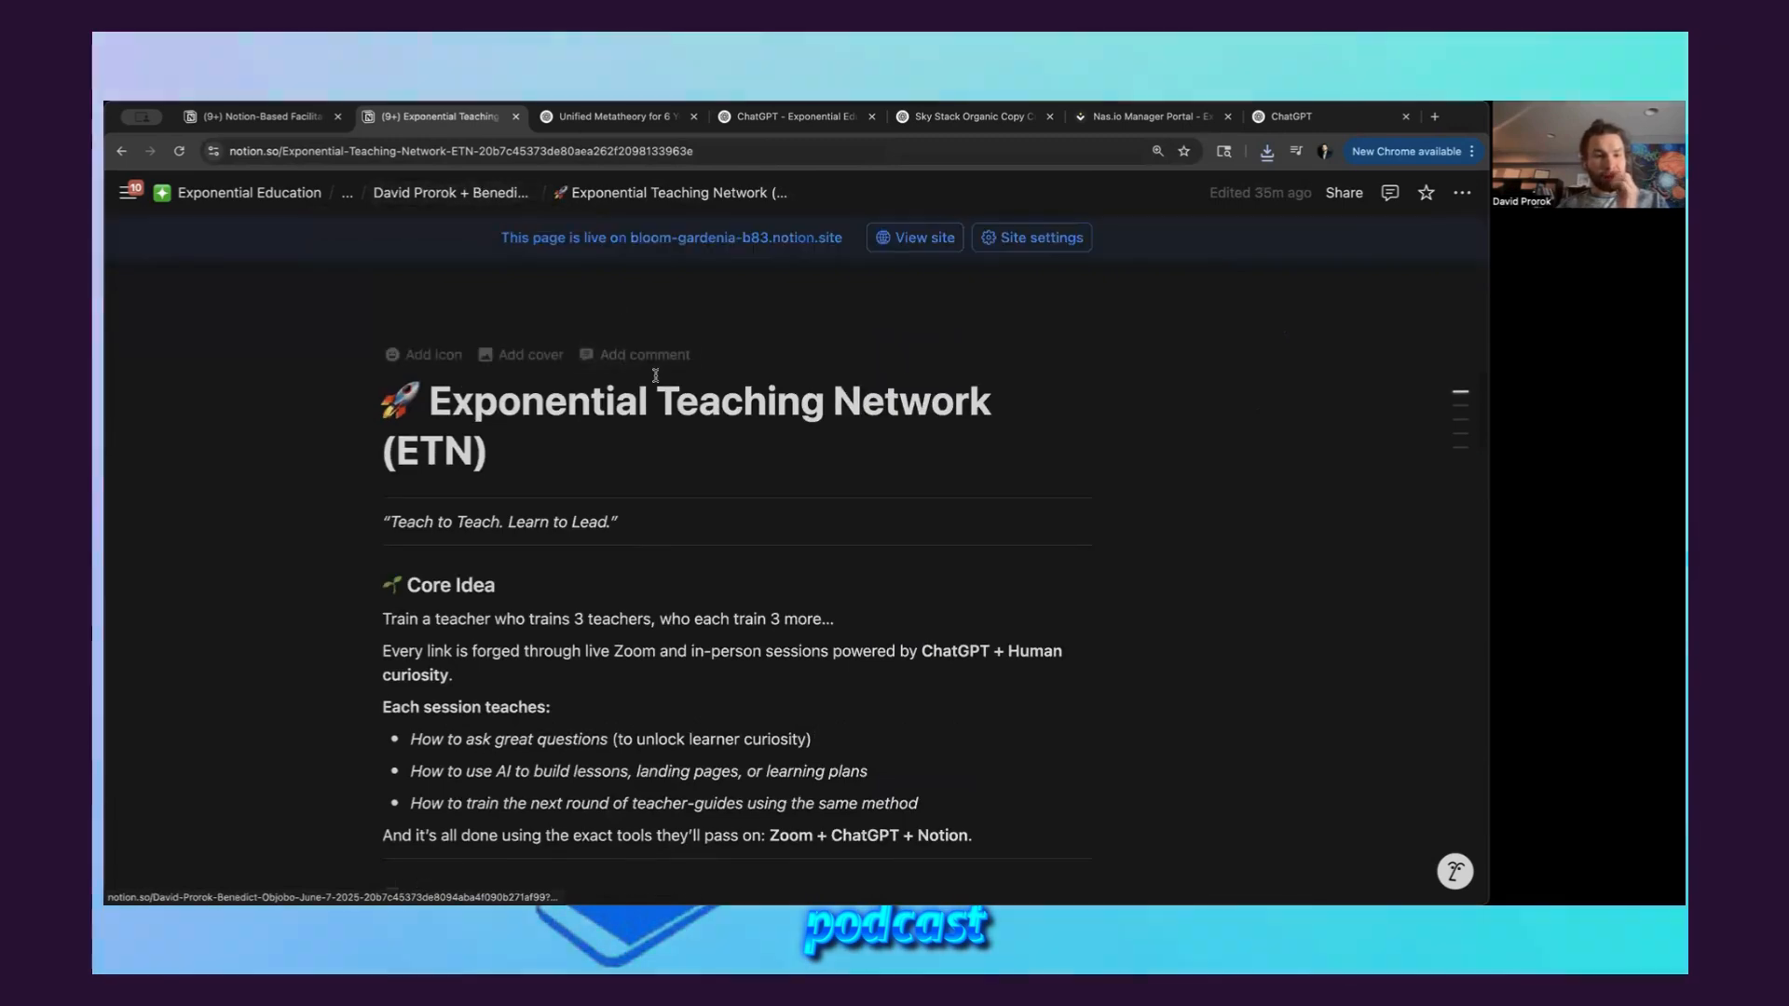
click(389, 202)
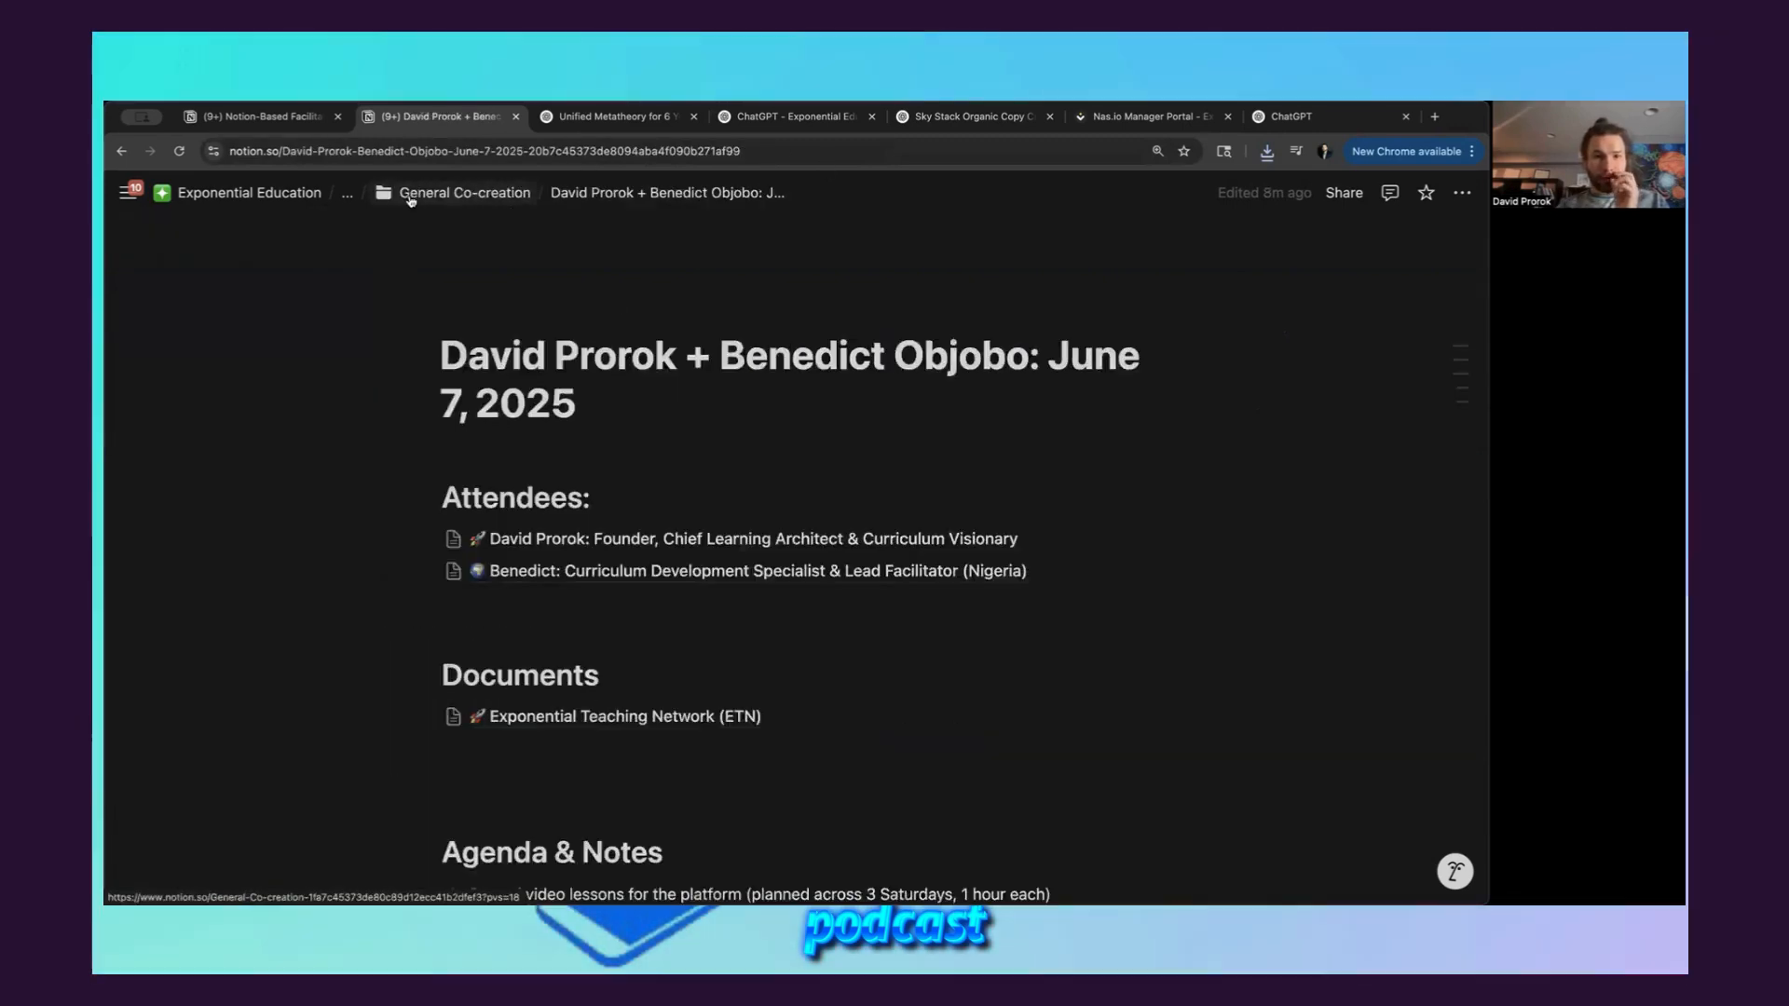
Switch to the new GPT draft in ChatGPT and upload the two exported PDFs as Knowledge files
click(1290, 116)
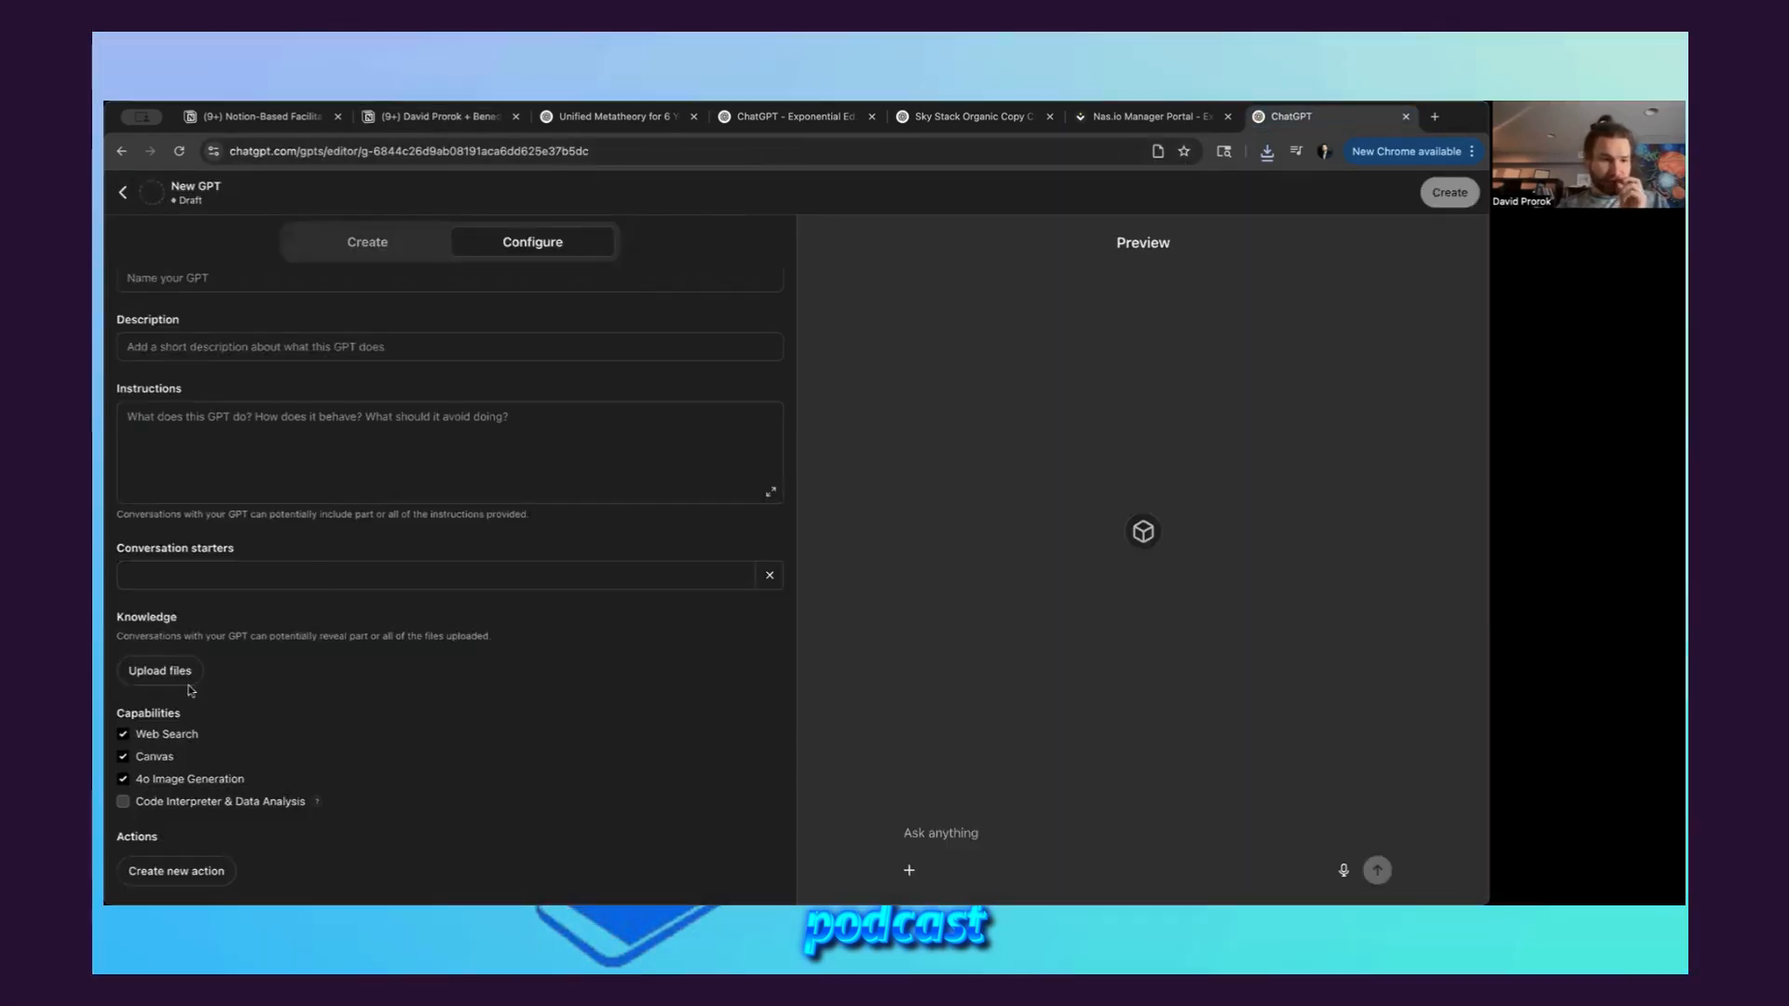
click(186, 680)
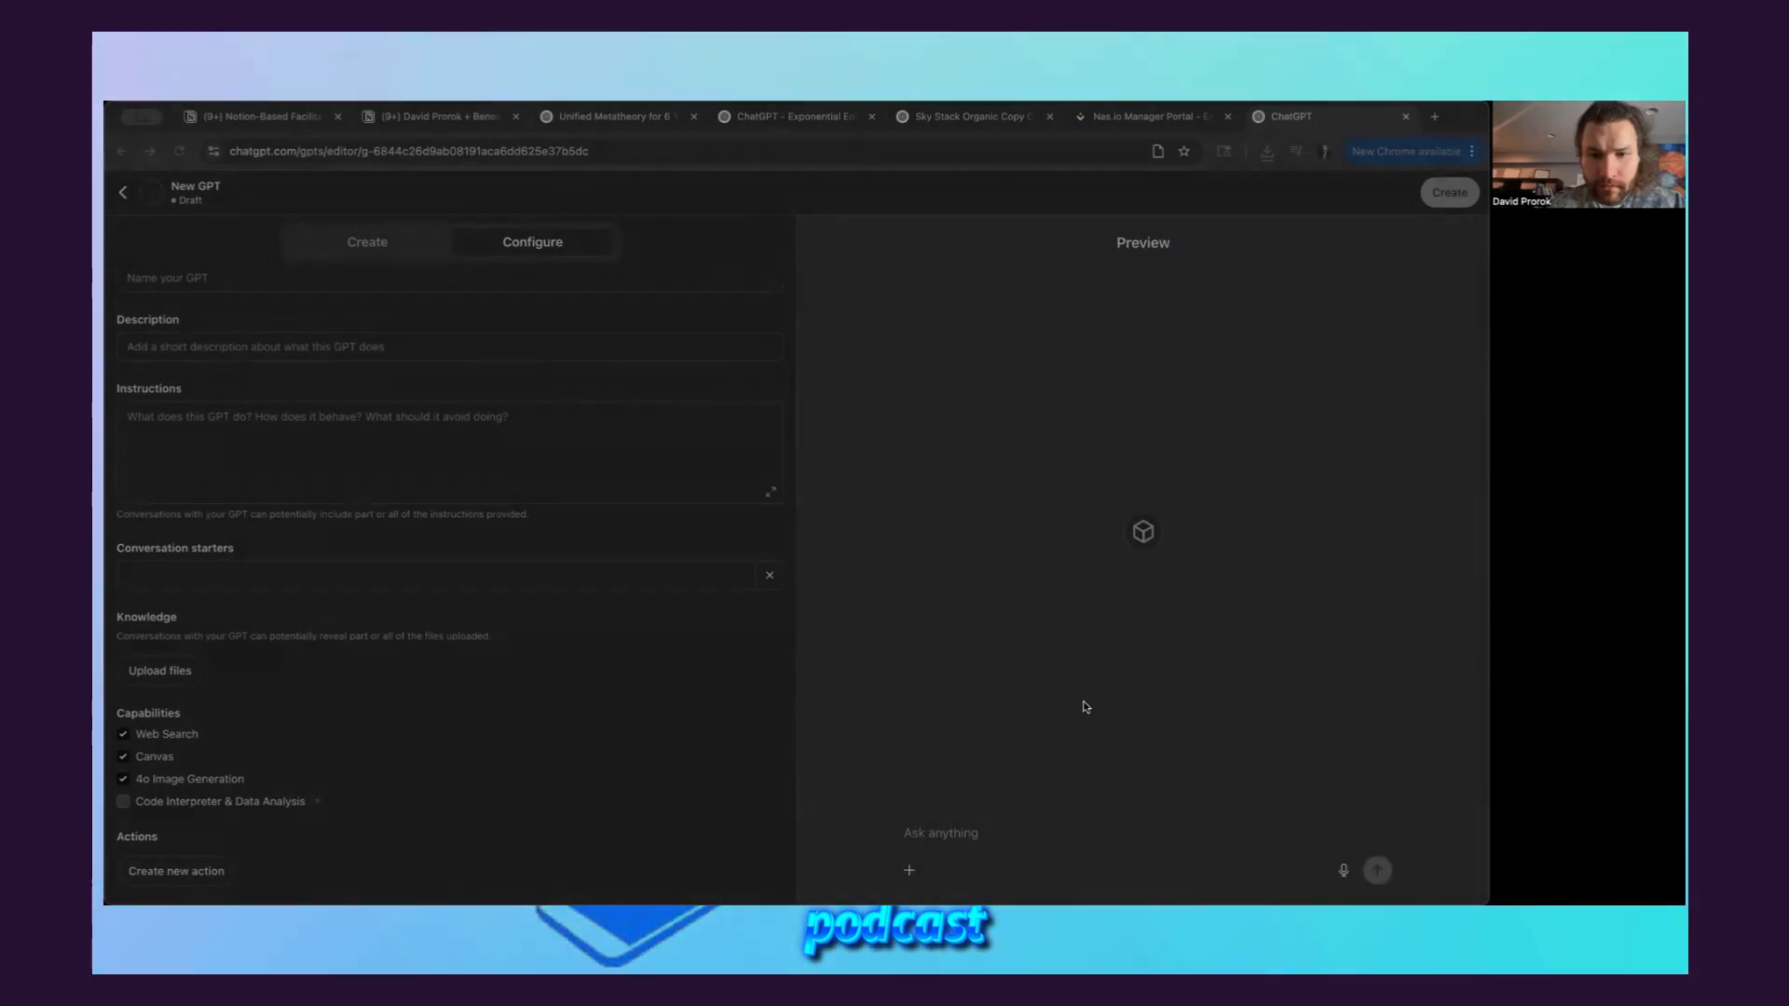
click(1084, 703)
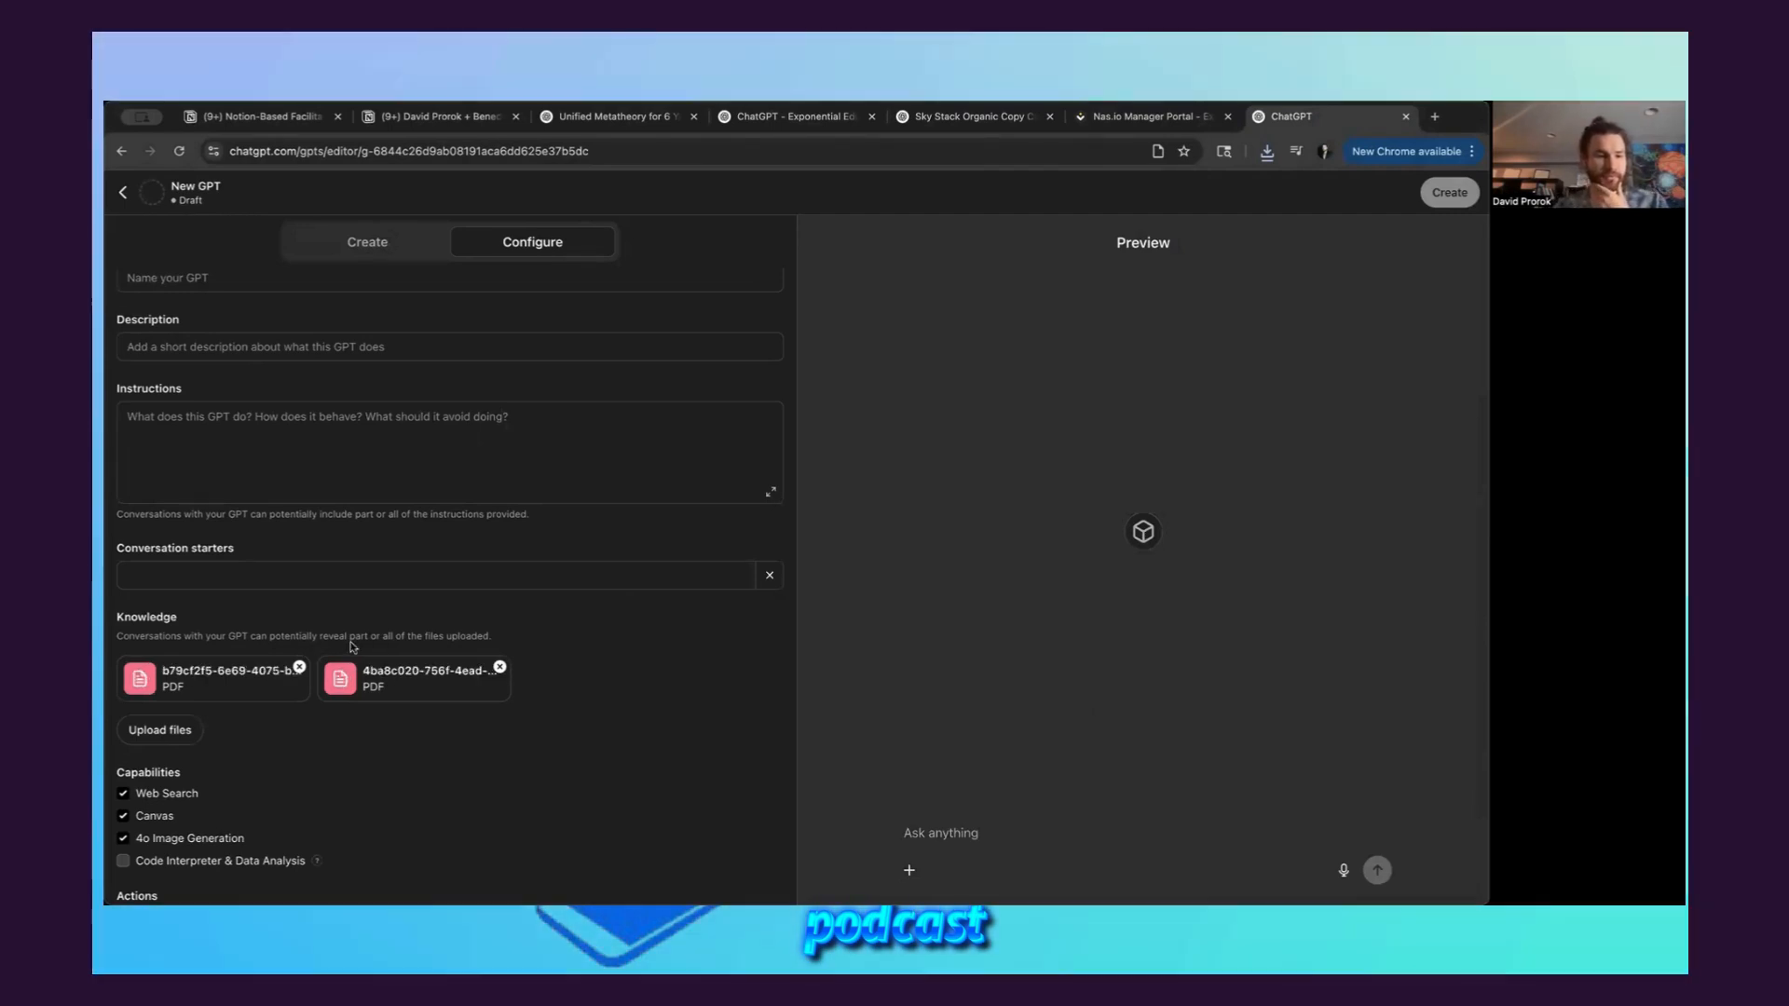
Copy the custom GPT line from the meeting notes into the builder prompt and add "Use the PDFs in your knowledge base, which outlines the full process."
click(375, 242)
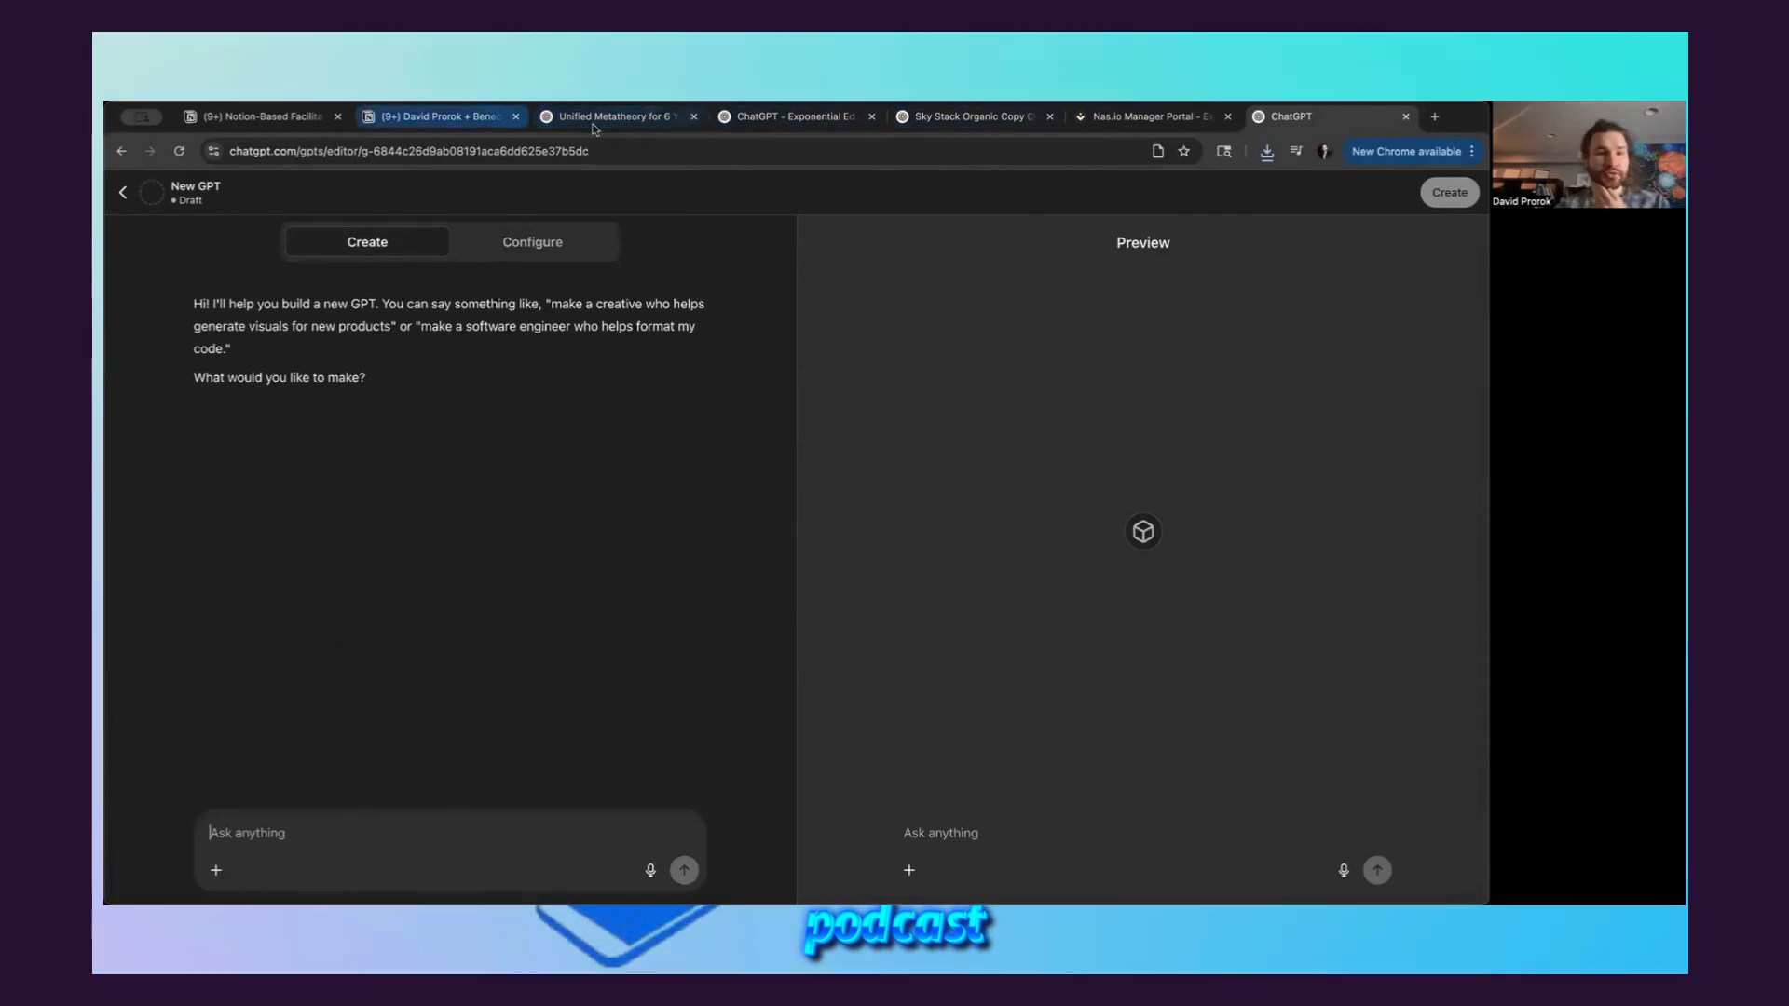
click(415, 116)
scroll(753, 680, down, 3)
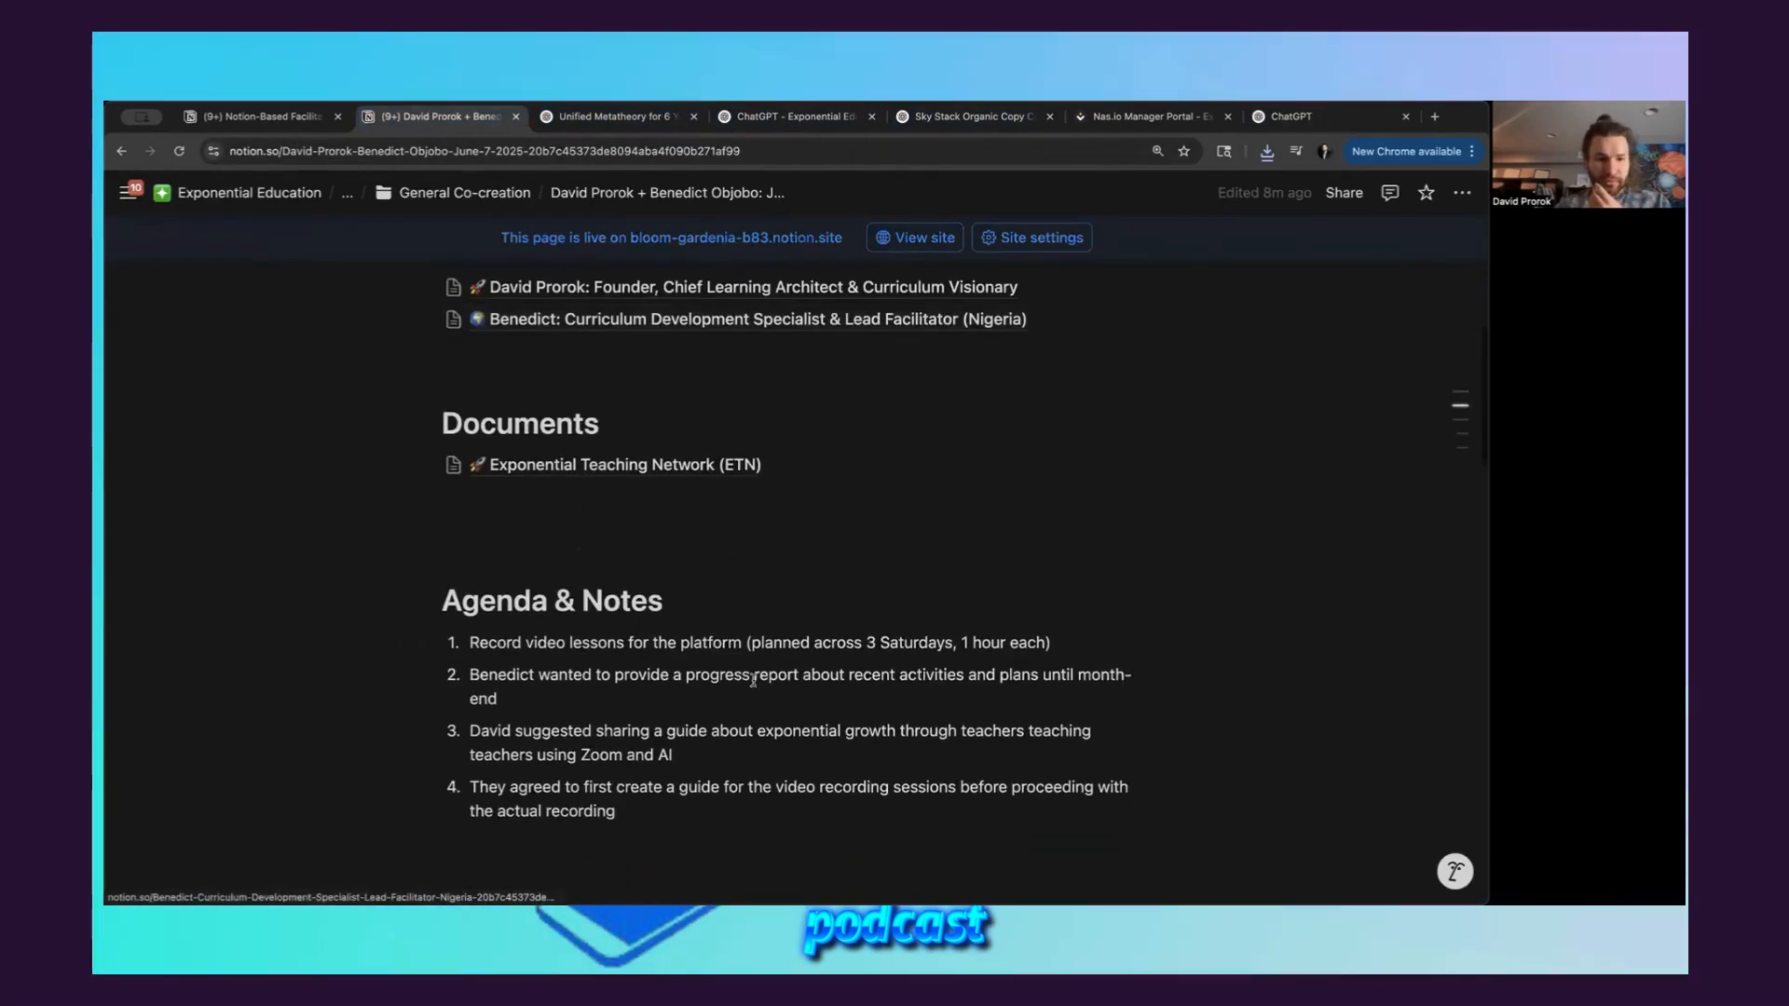
scroll(753, 680, down, 5)
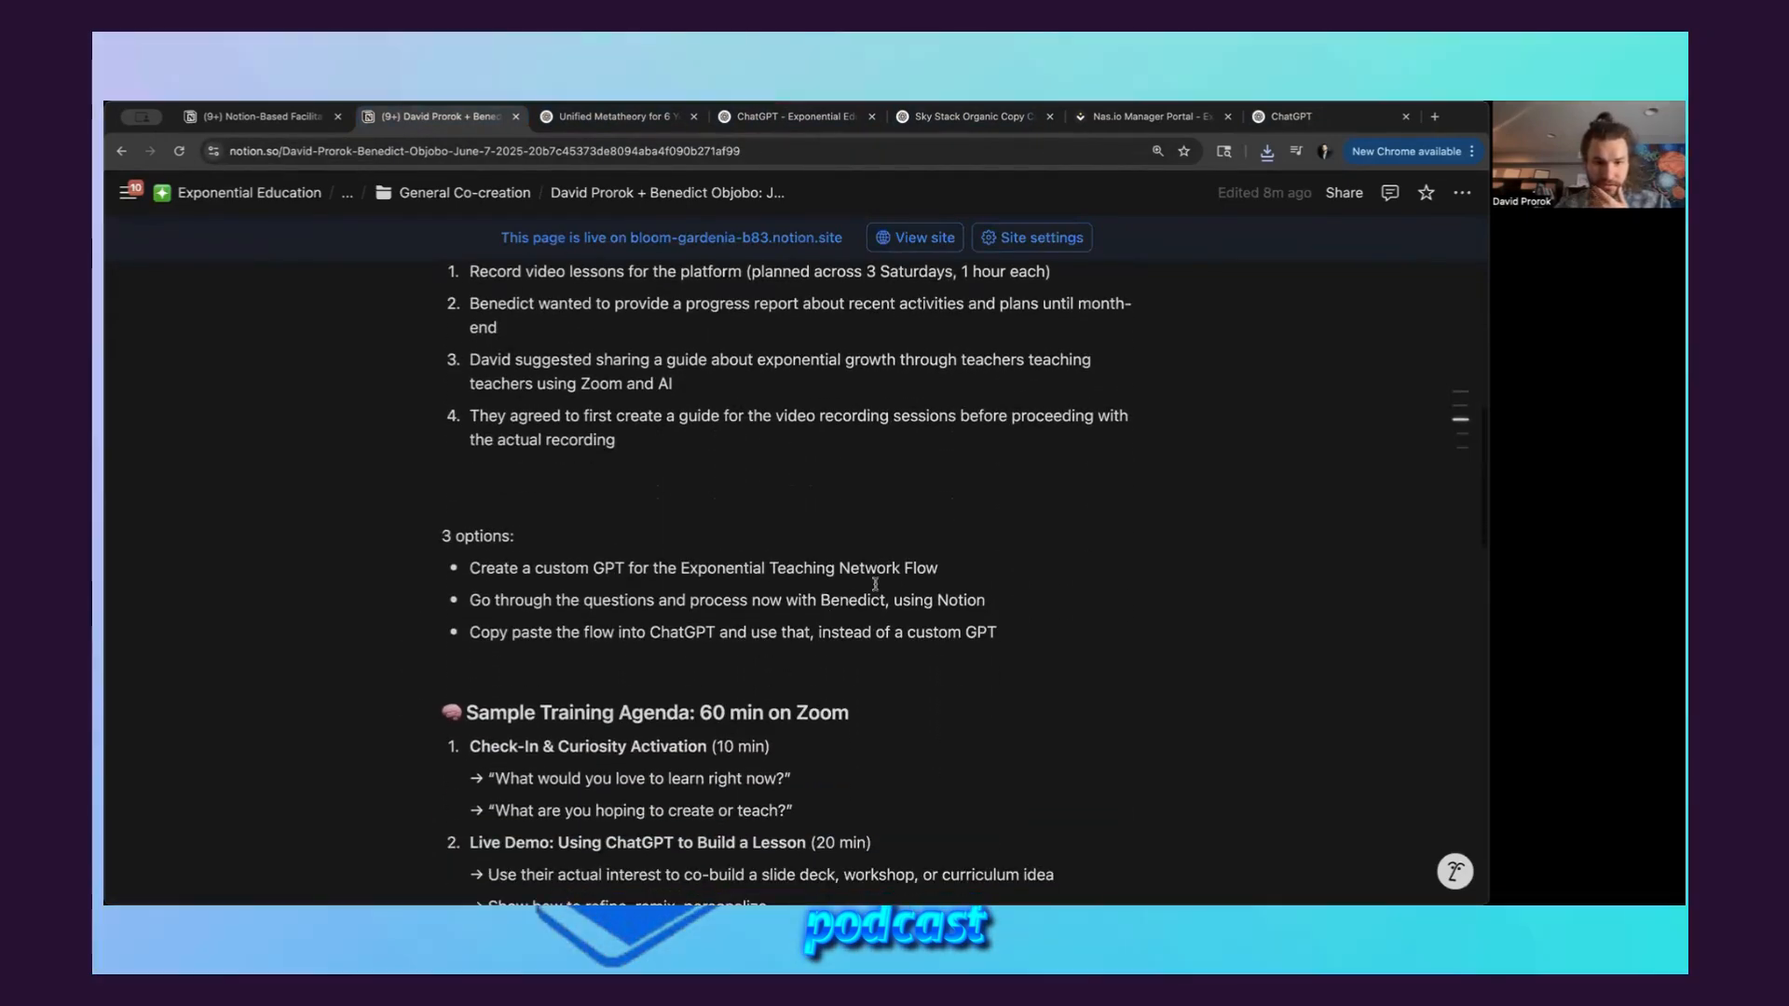
drag(1162, 515, 472, 517)
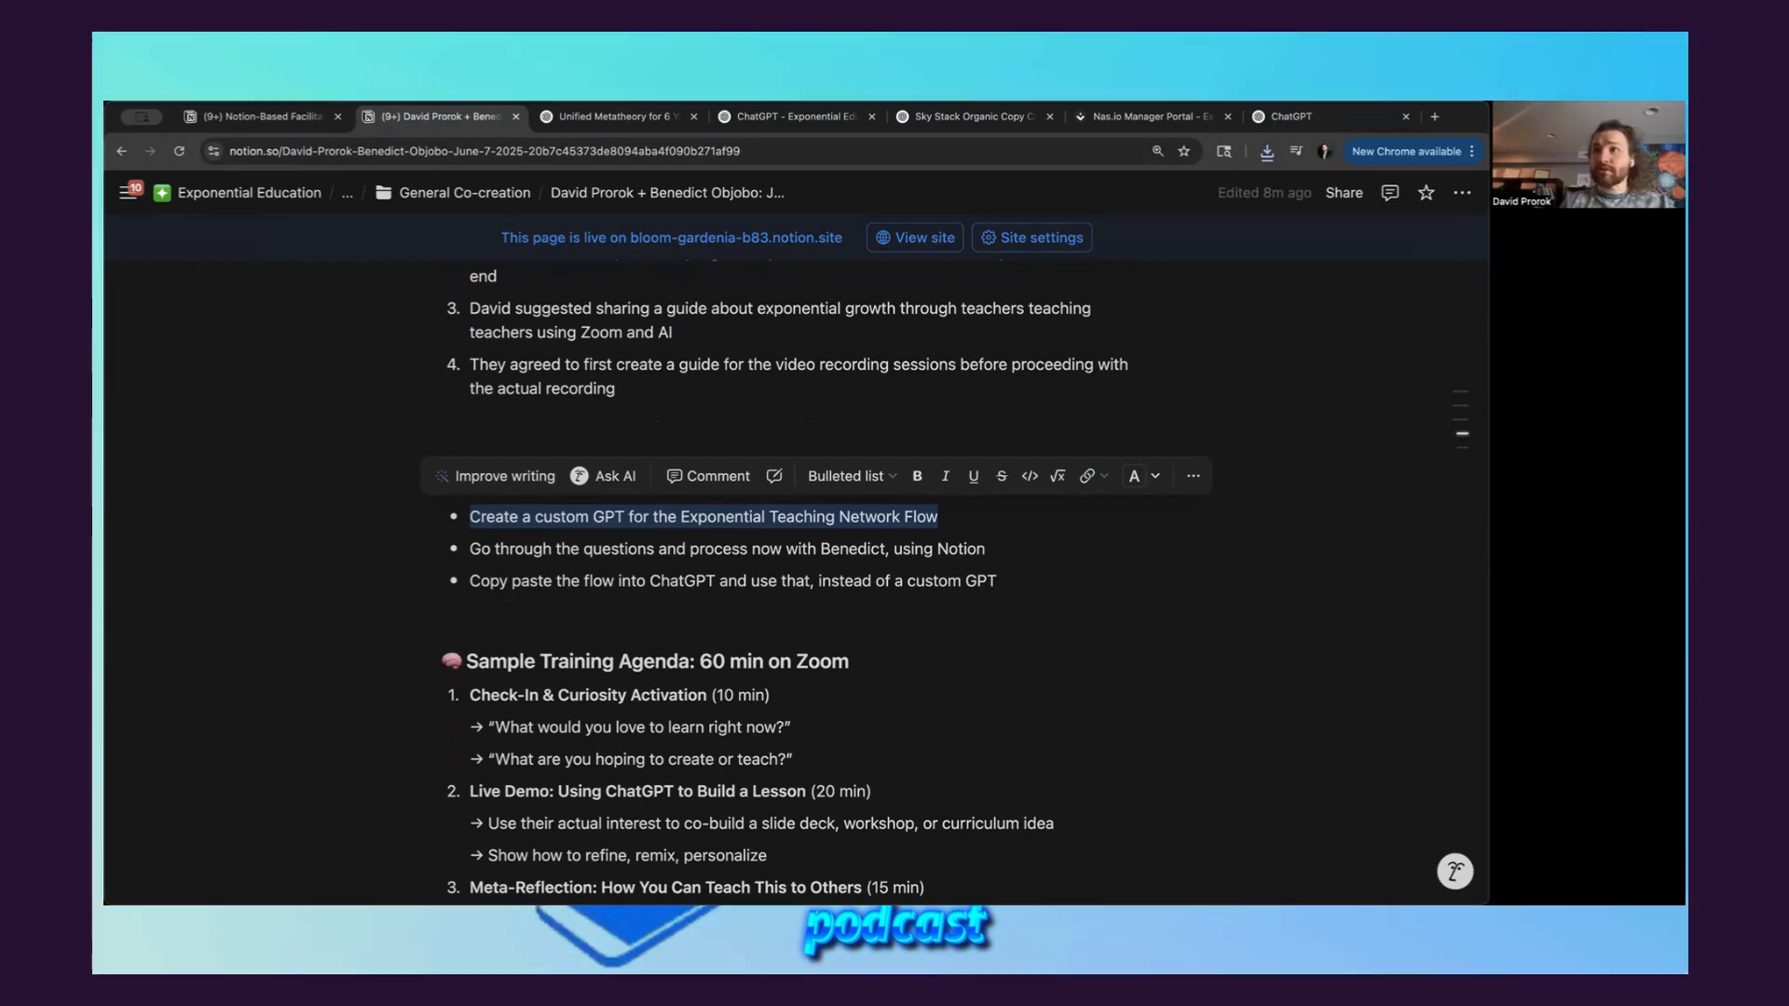
drag(921, 526, 479, 522)
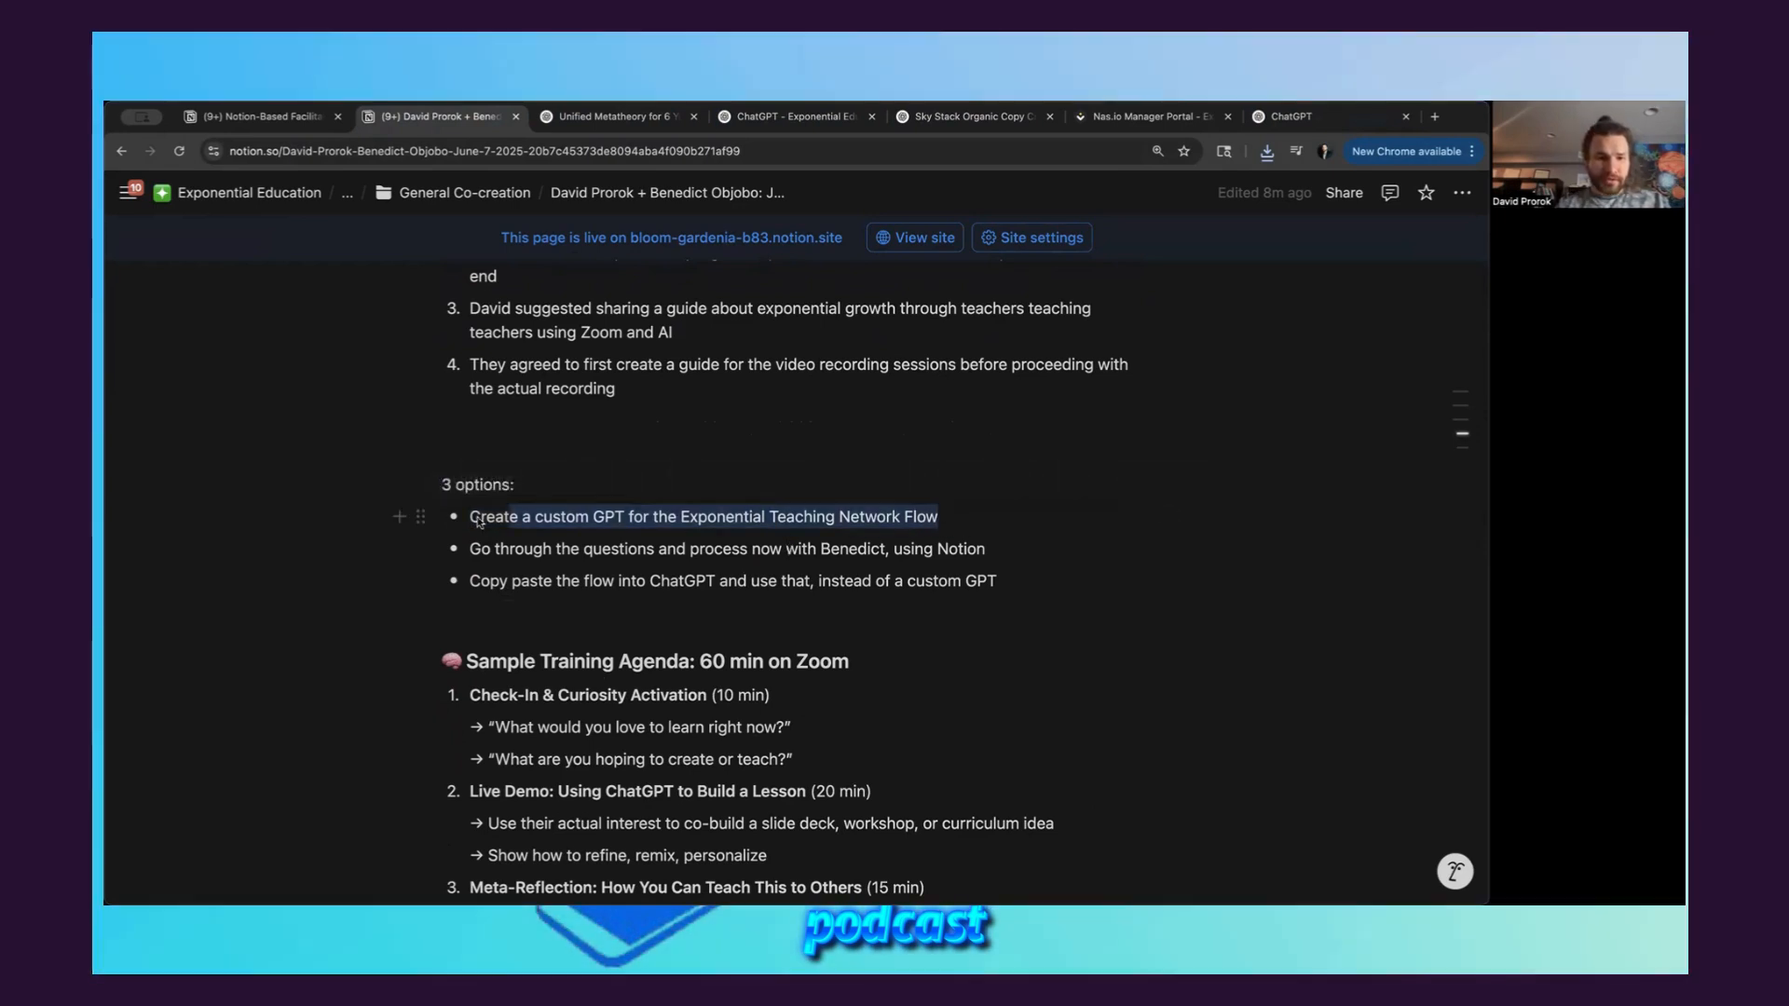
click(701, 421)
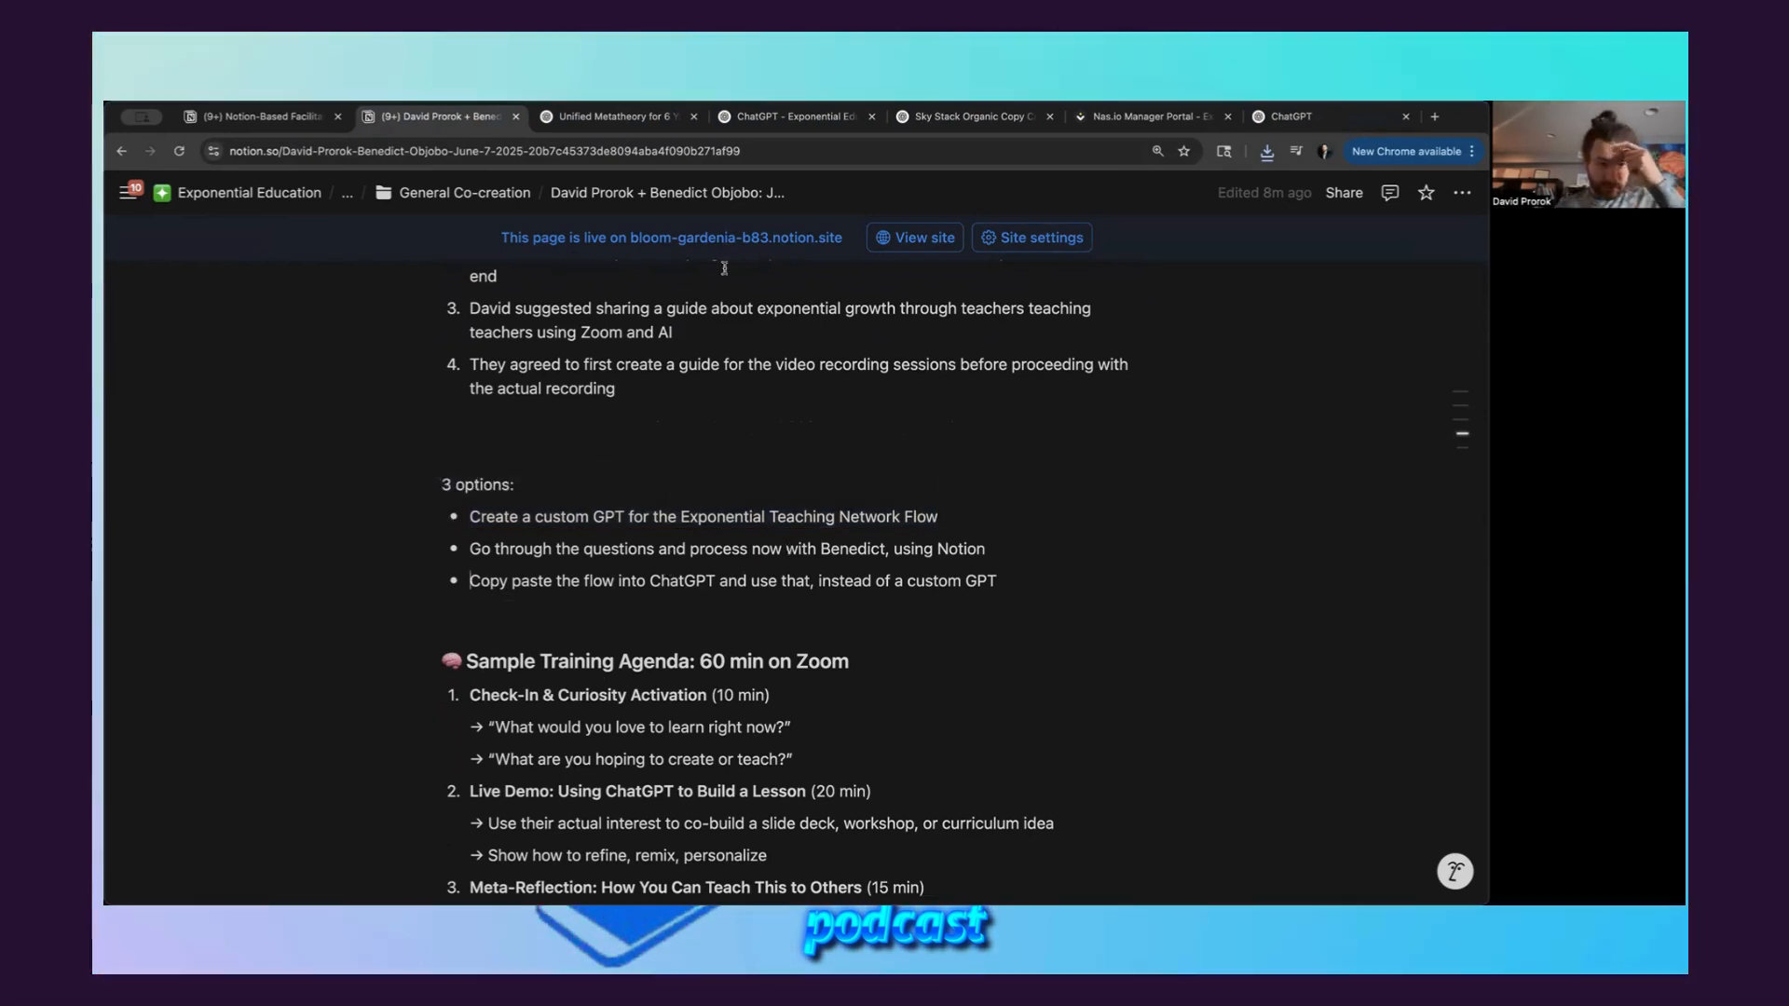
click(1293, 124)
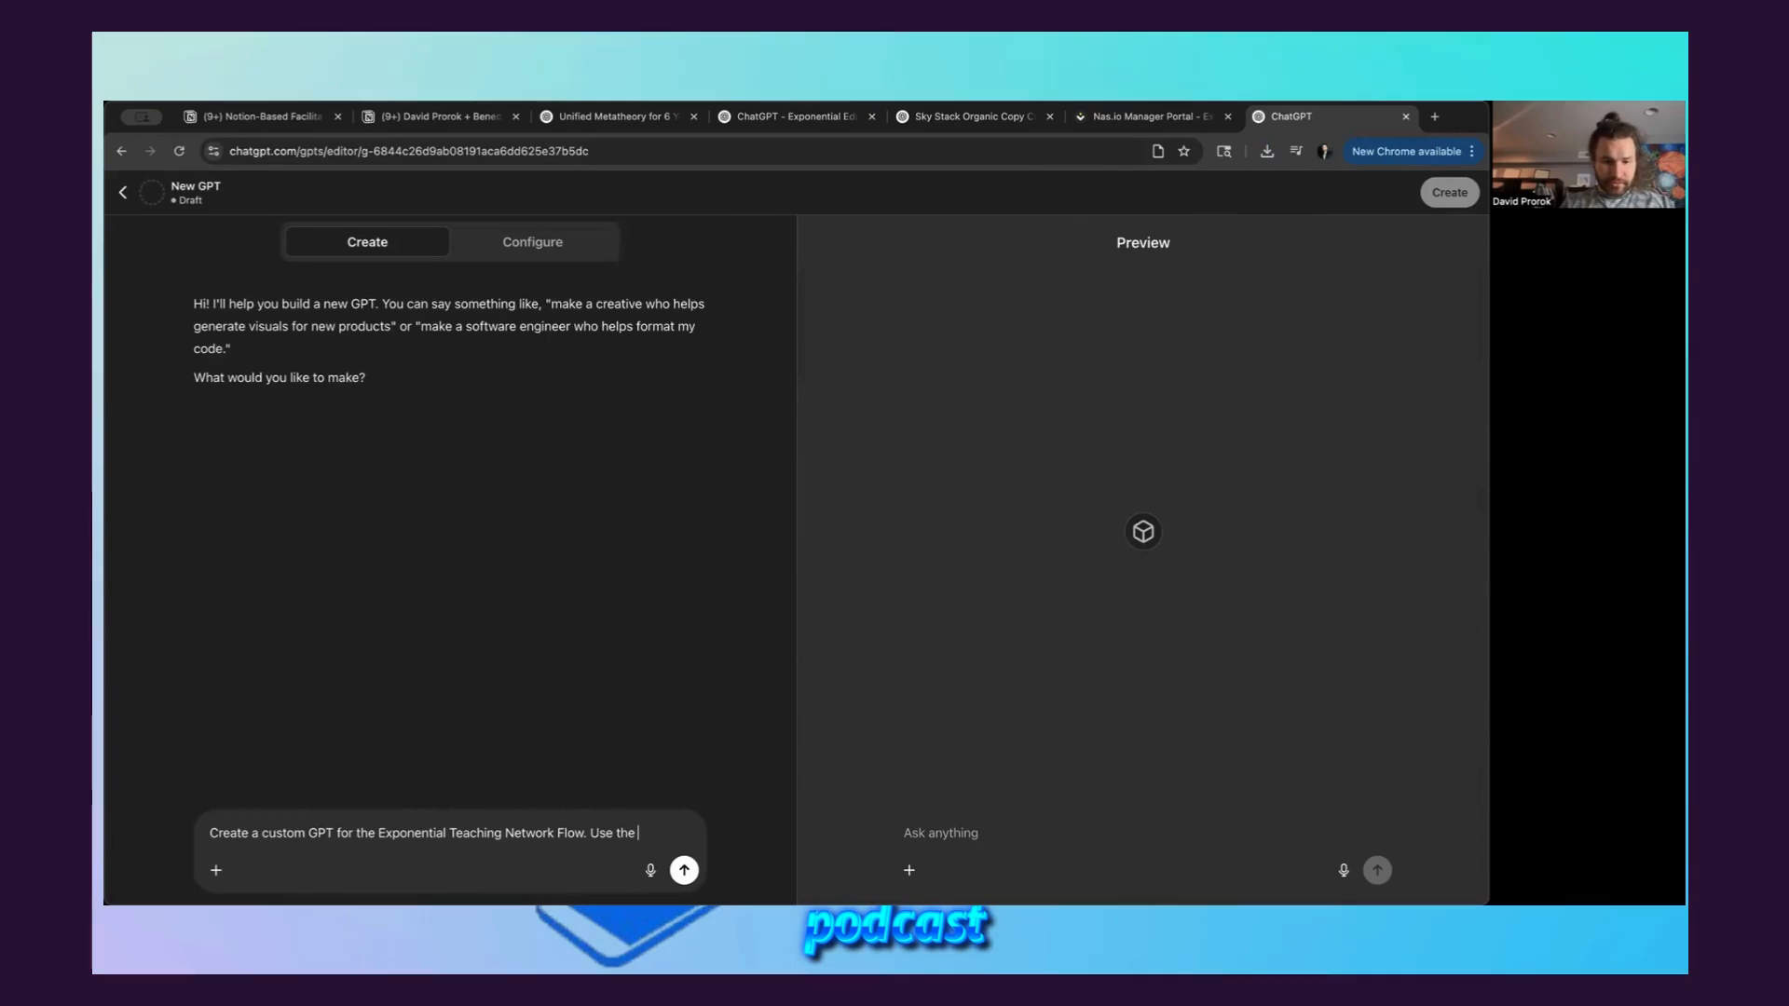
text(your knowledge base, which outlines the full process.)
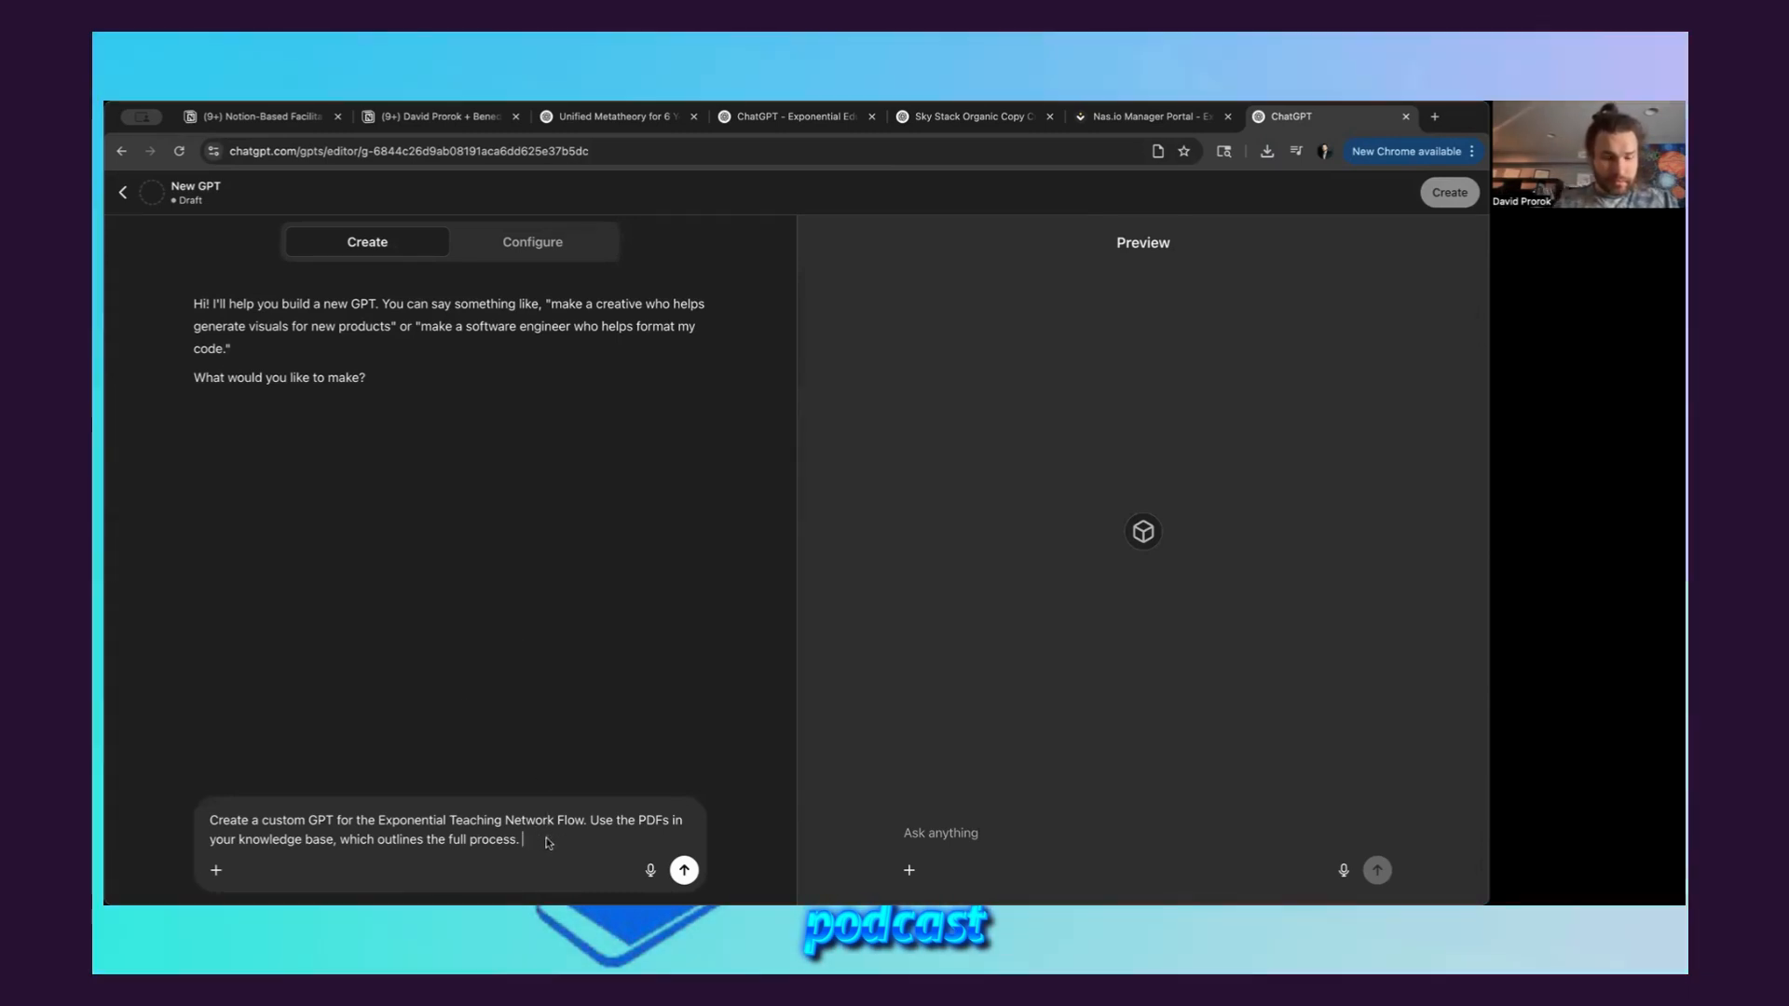
Add to the builder prompt "The tool that can be used in two scenarios:" with "Live on calls with clients/students" and "As a standalone self-guided tool"
key(shift+Return)
key(shift+Return)
text(The)
text(tool that can be used in two scenarios: Live on calls with clients/students As a standalone self-guided tool)
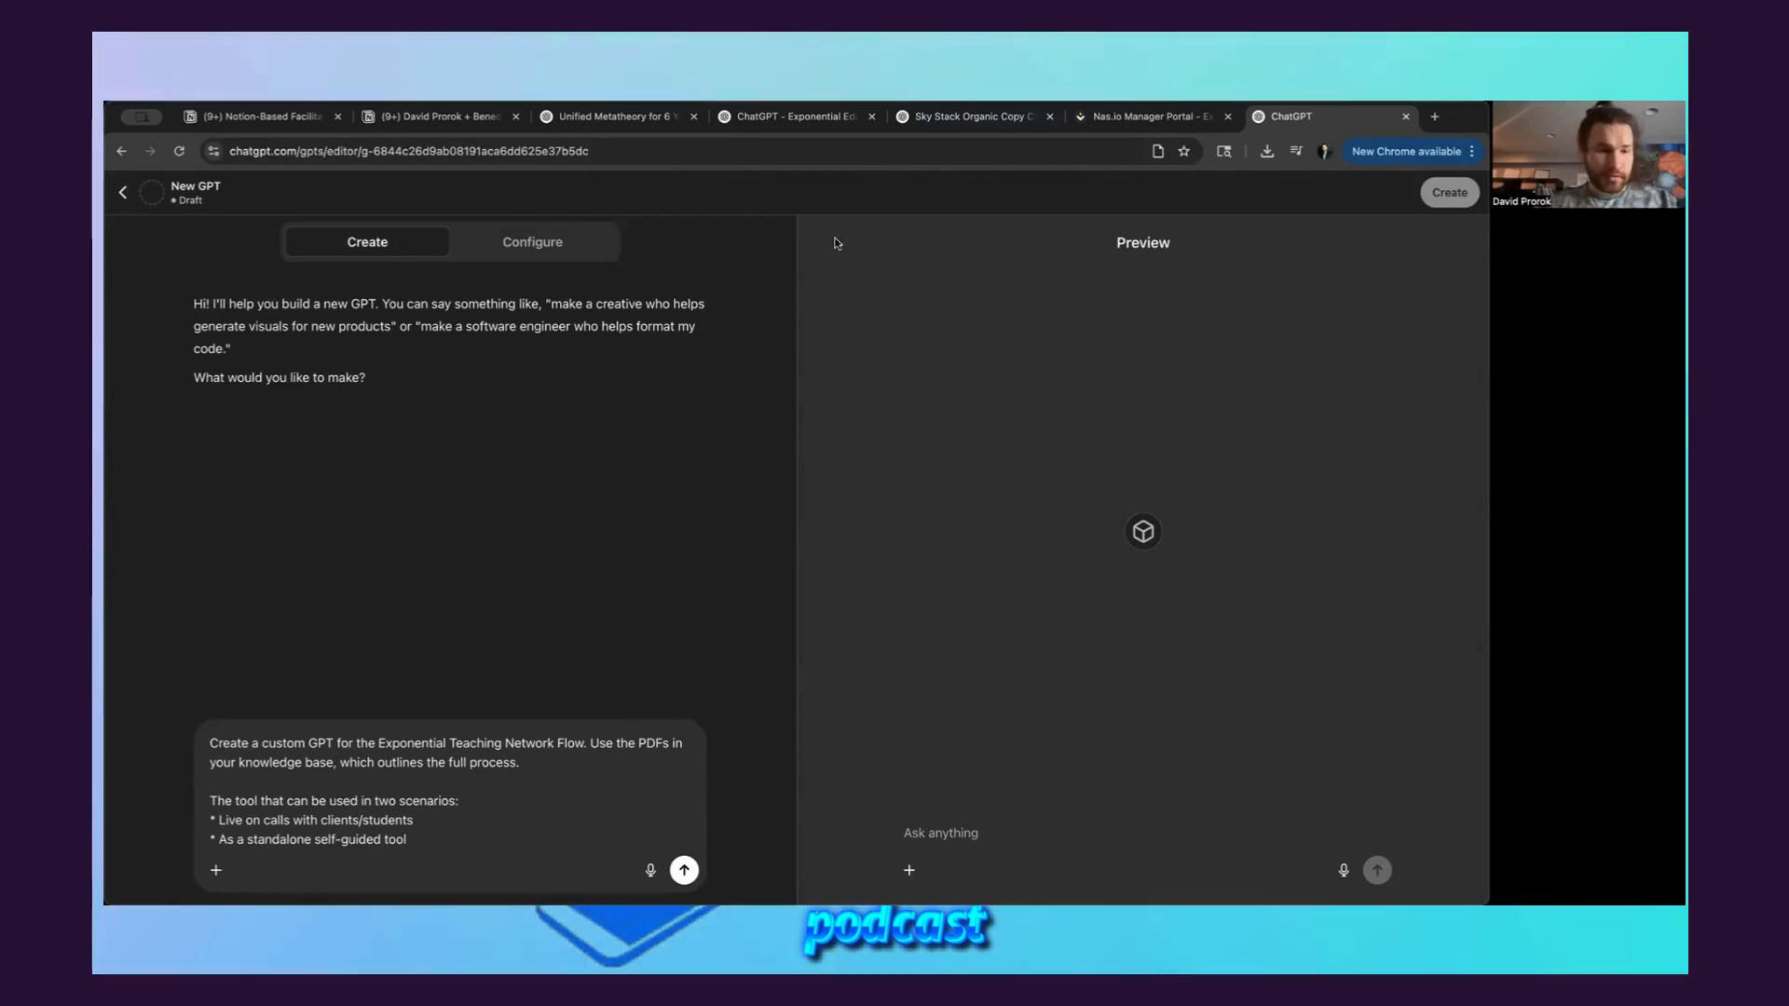
click(467, 839)
key(shift+Return)
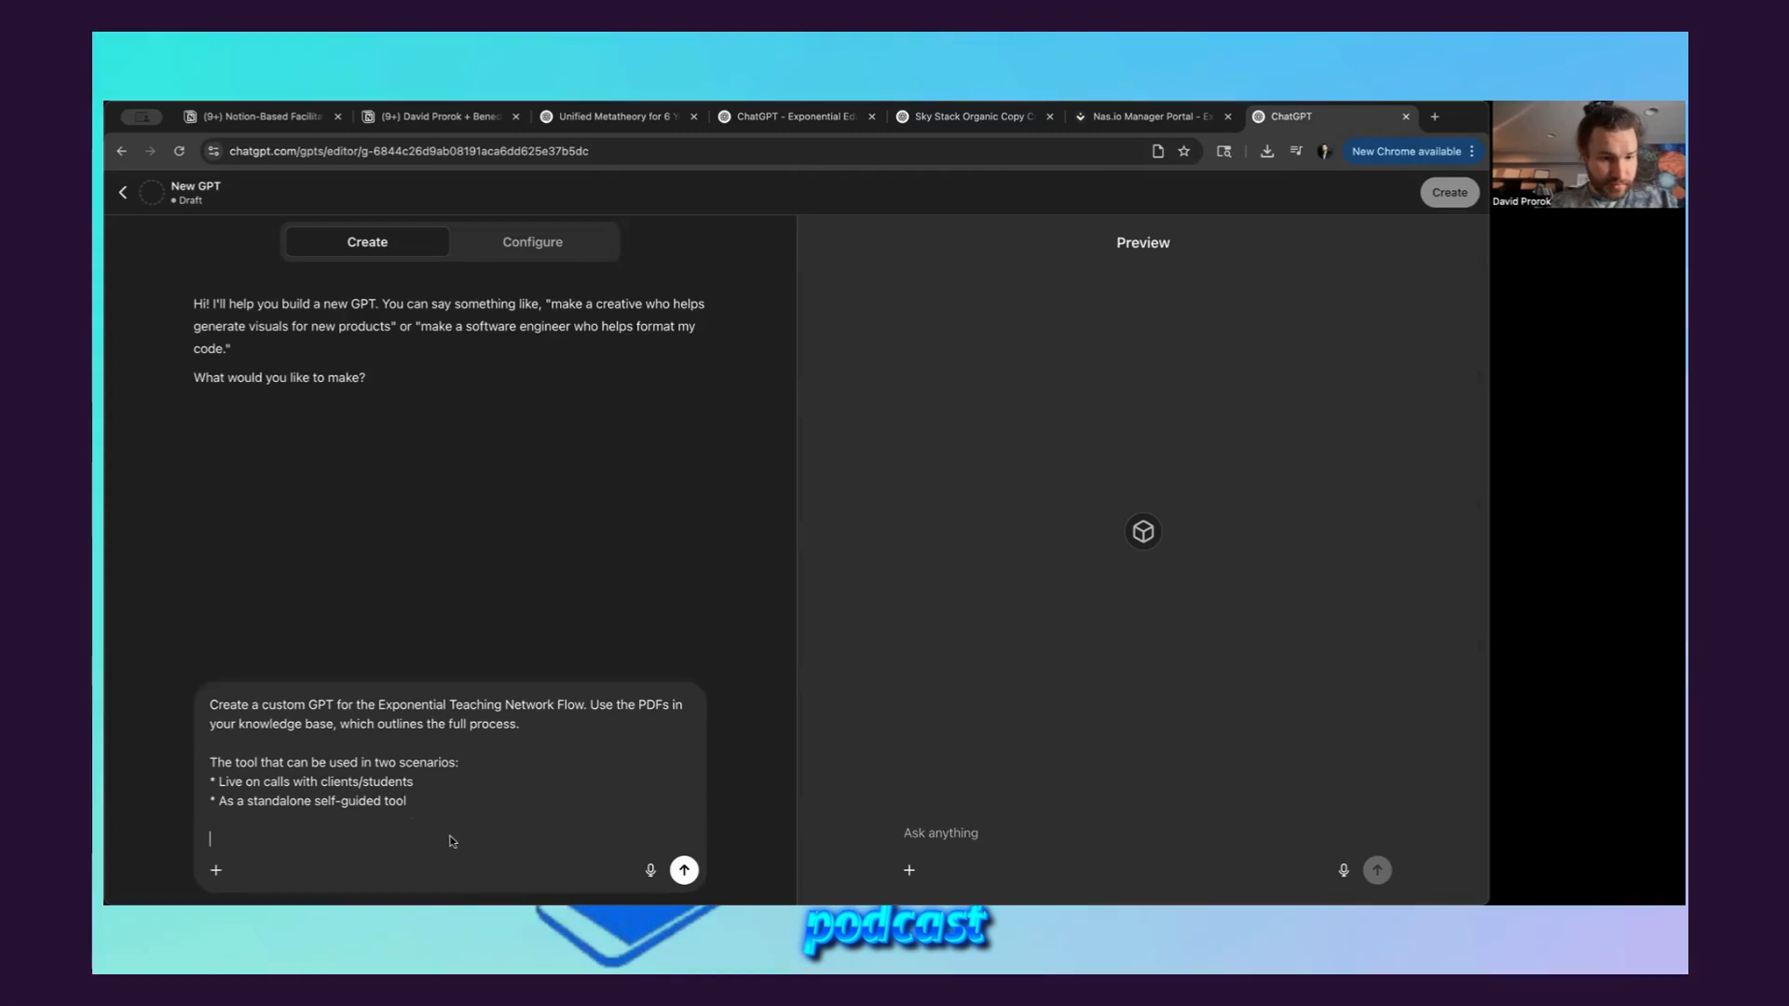
Add "The GPT includes:" to the builder prompt, followed by "Custom instructions to guide users step-by-step through the training process"
text(The GPT would include: Custom instructions to guide users step-by-step through the training process)
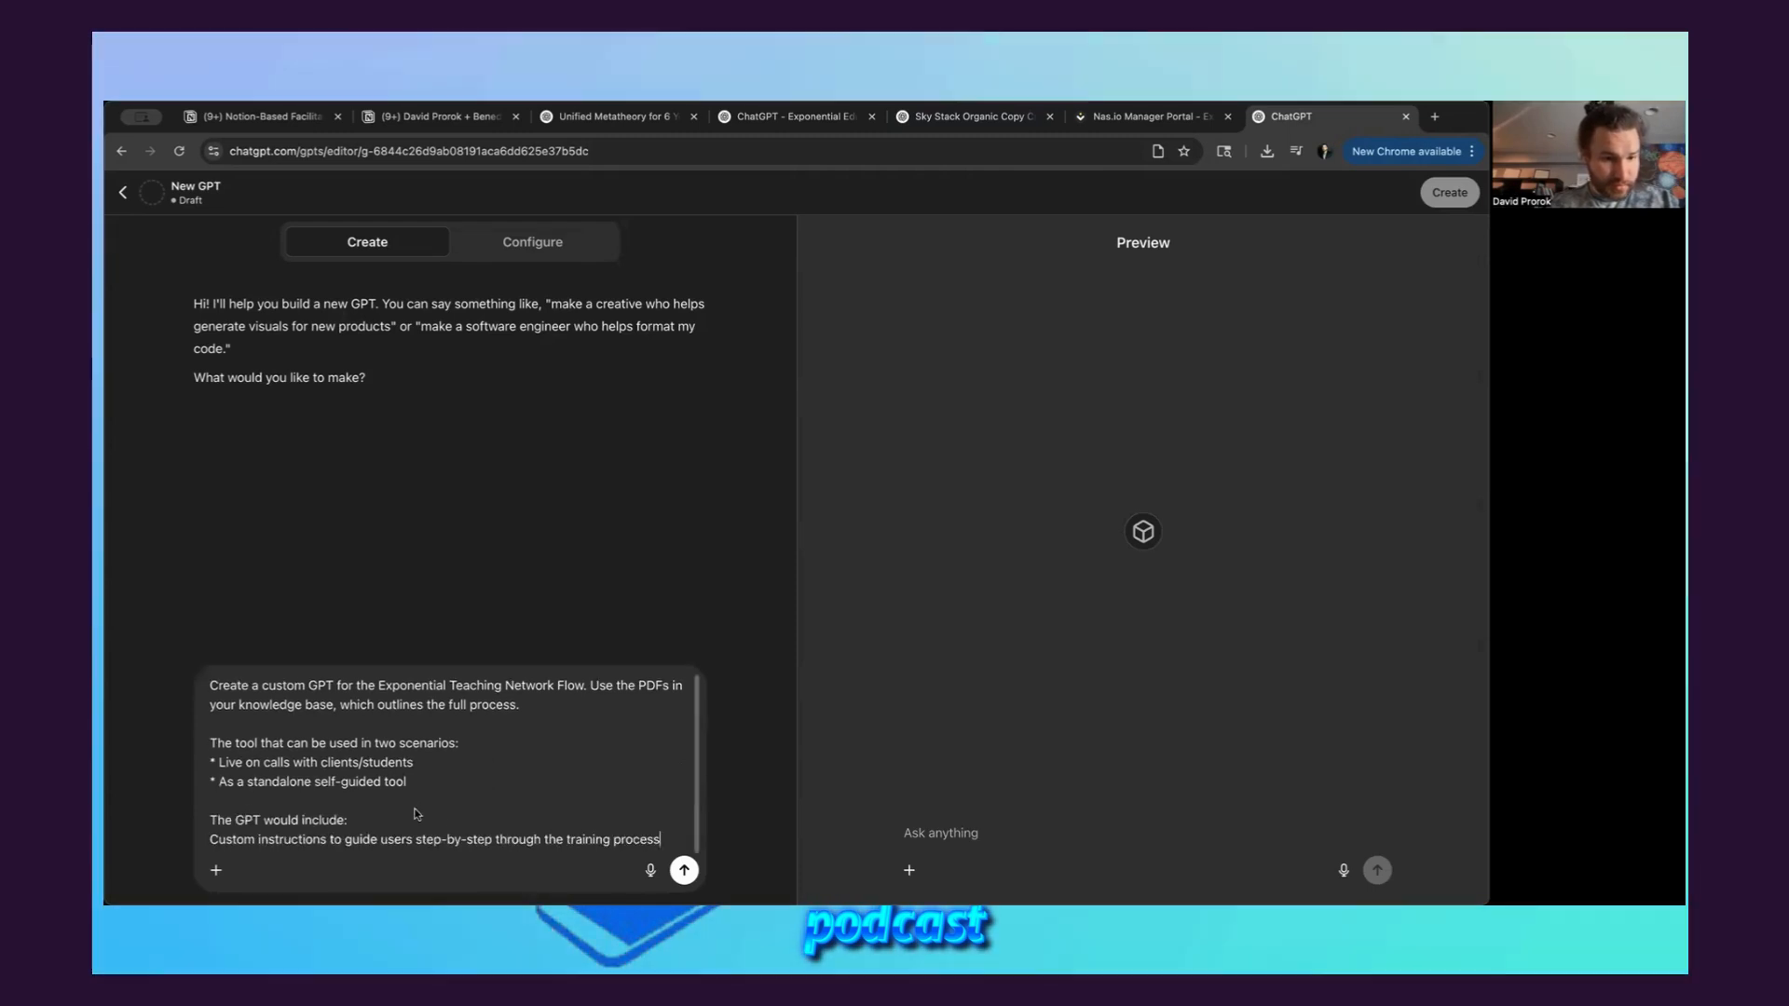
double_click(261, 822)
key(BackSpace)
key(BackSpace)
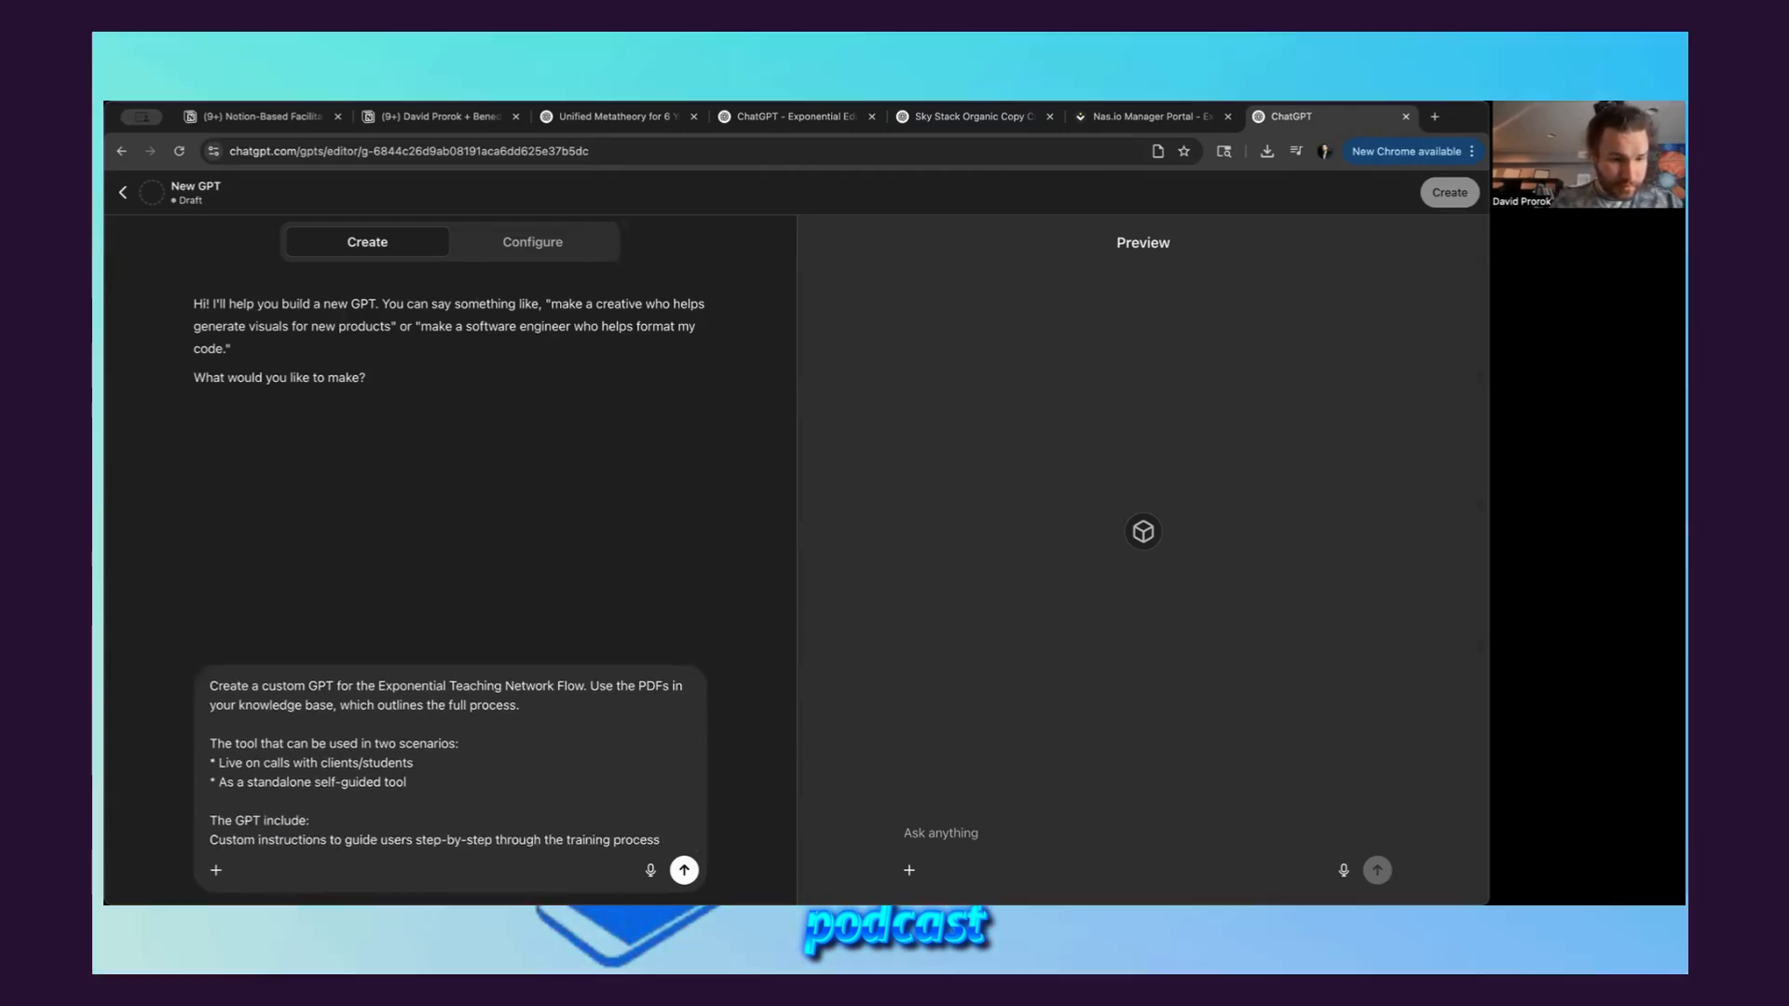
click(311, 821)
text(s)
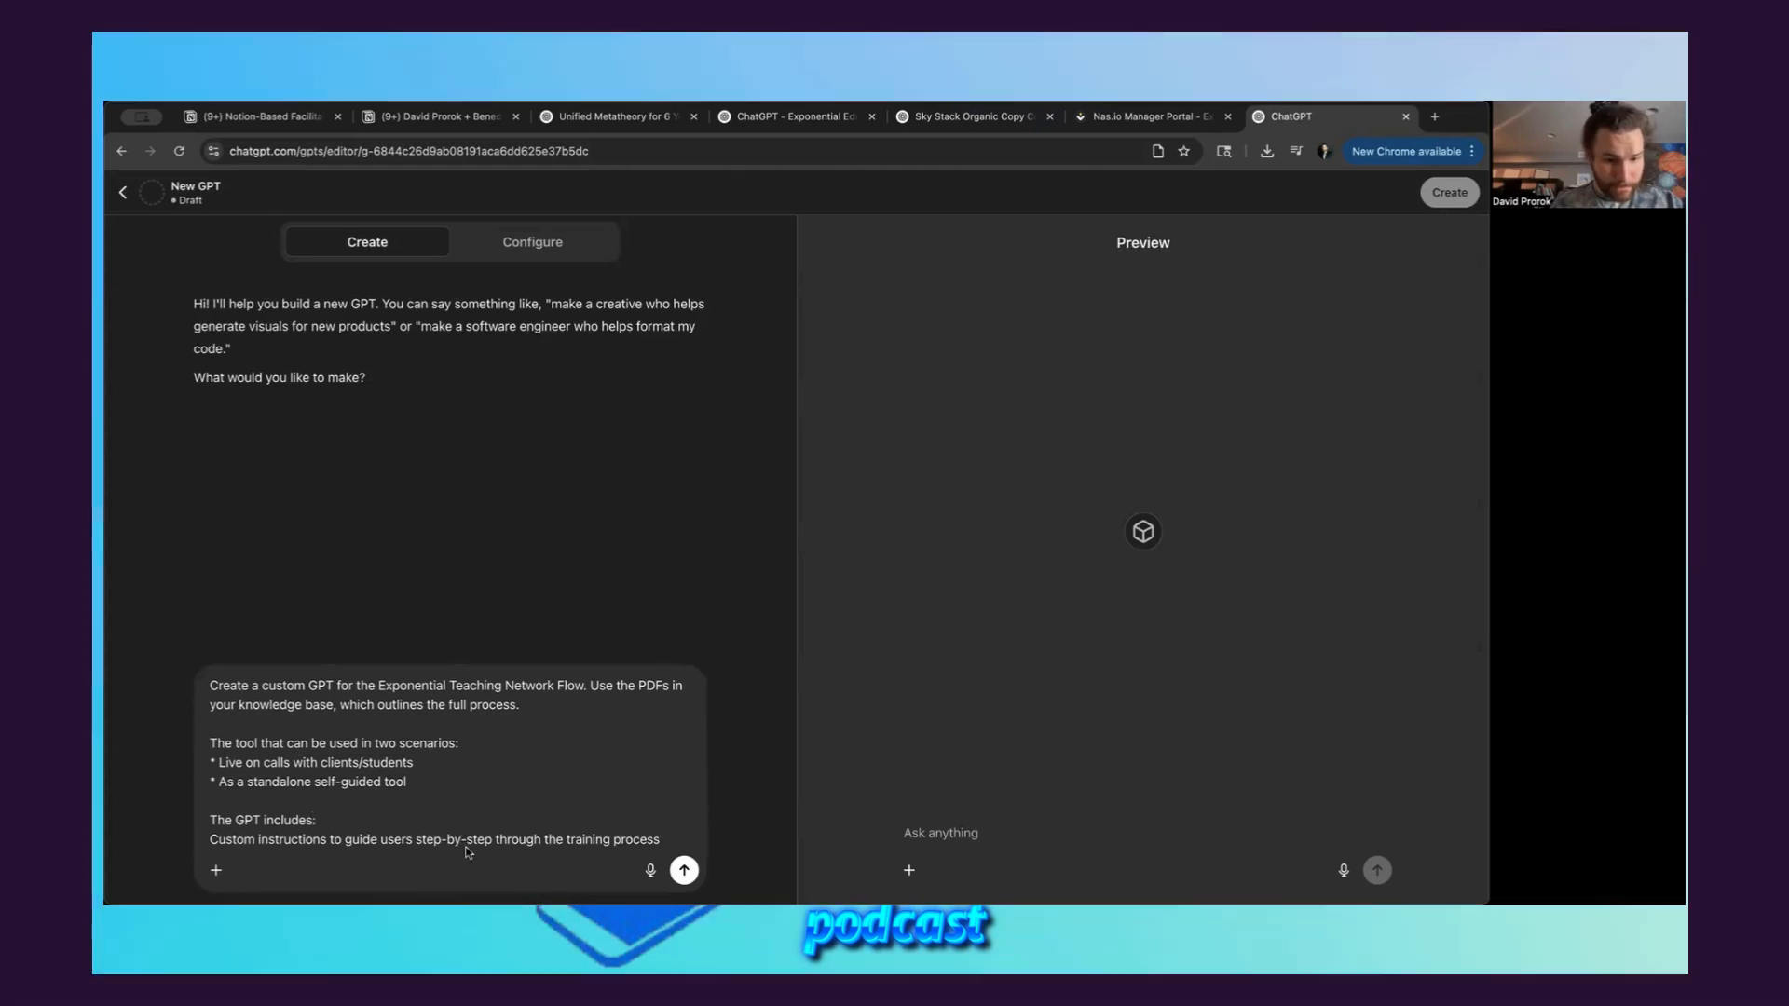
click(466, 852)
key(shift+Return)
key(shift+Return)
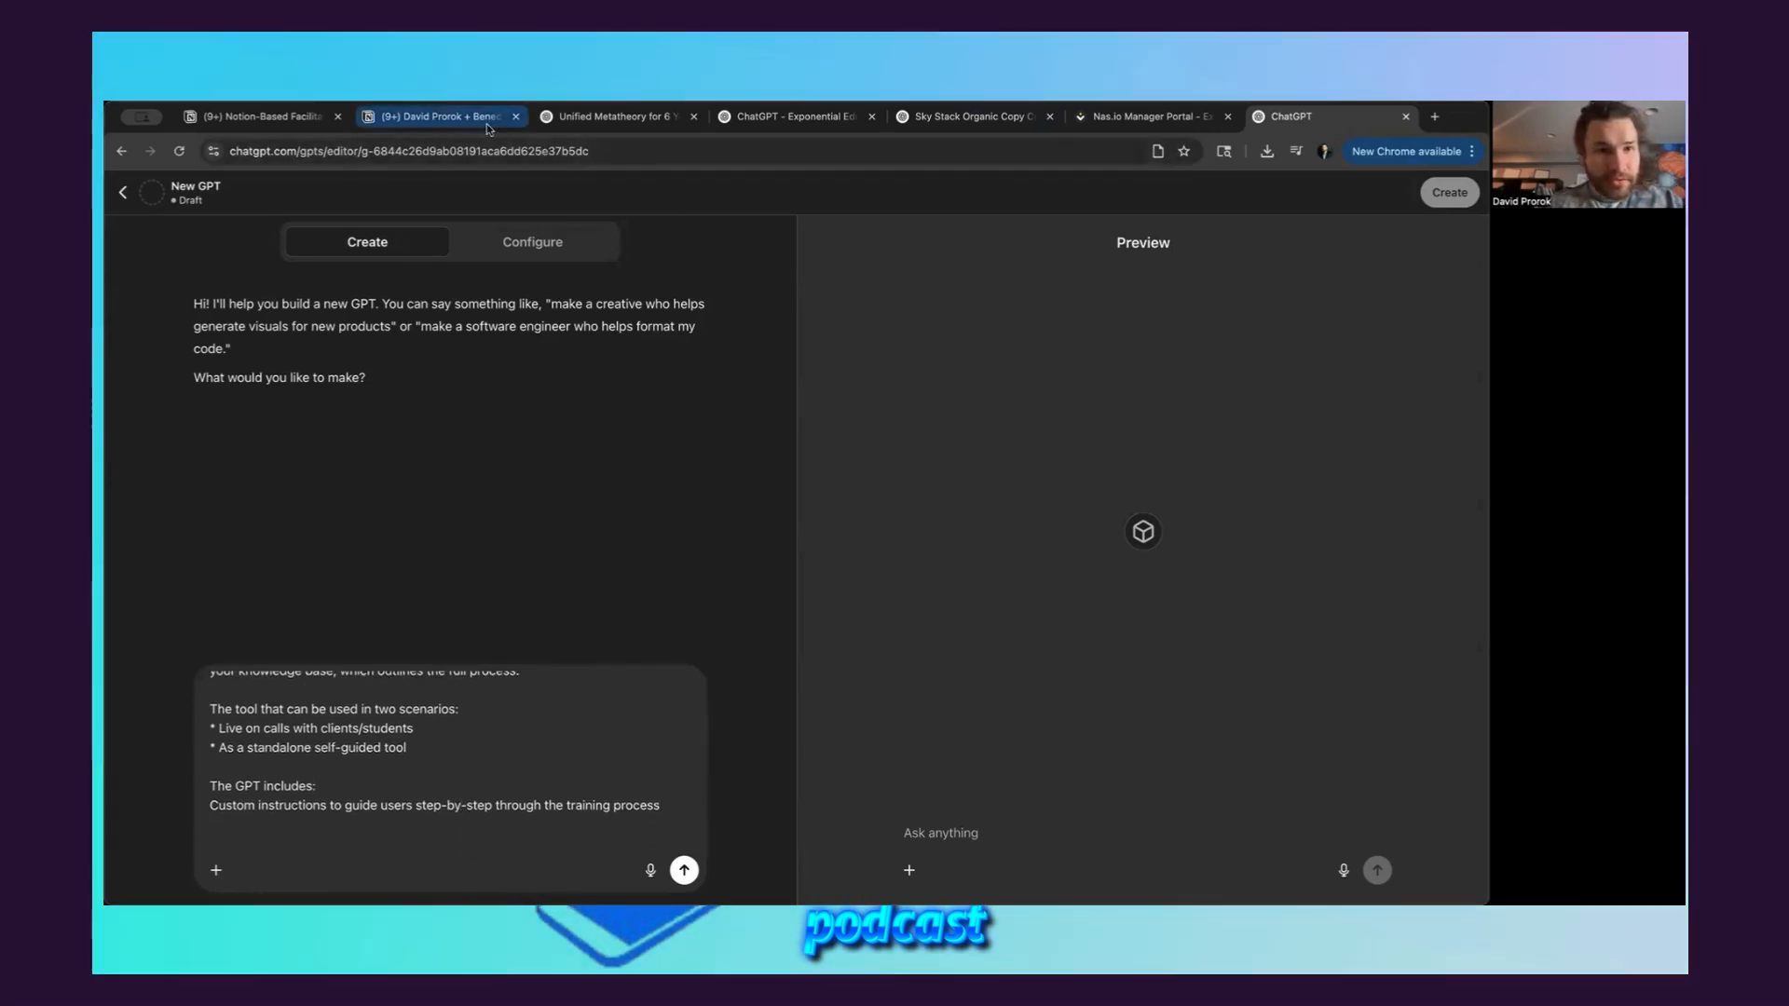
Copy the whole "Sample Training Agenda: 60 min on Zoom" section from the Notion meeting notes to the end of the builder prompt
click(486, 123)
scroll(831, 607, down, 2)
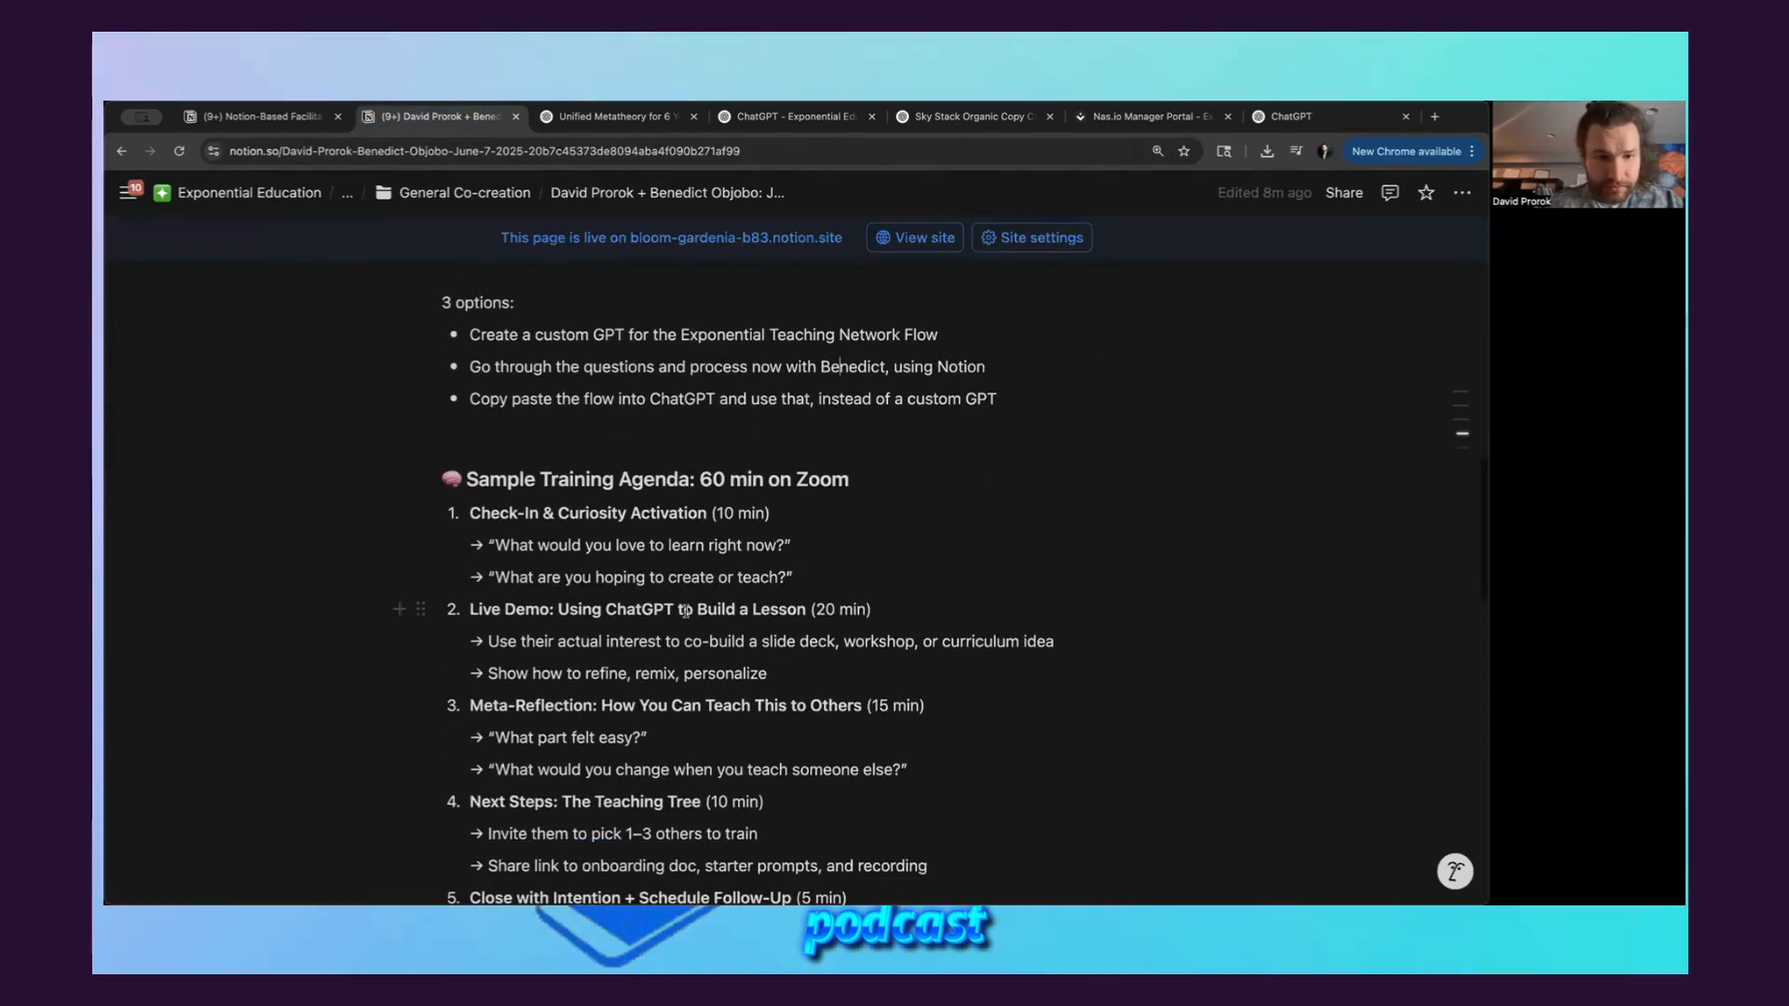
scroll(831, 606, down, 3)
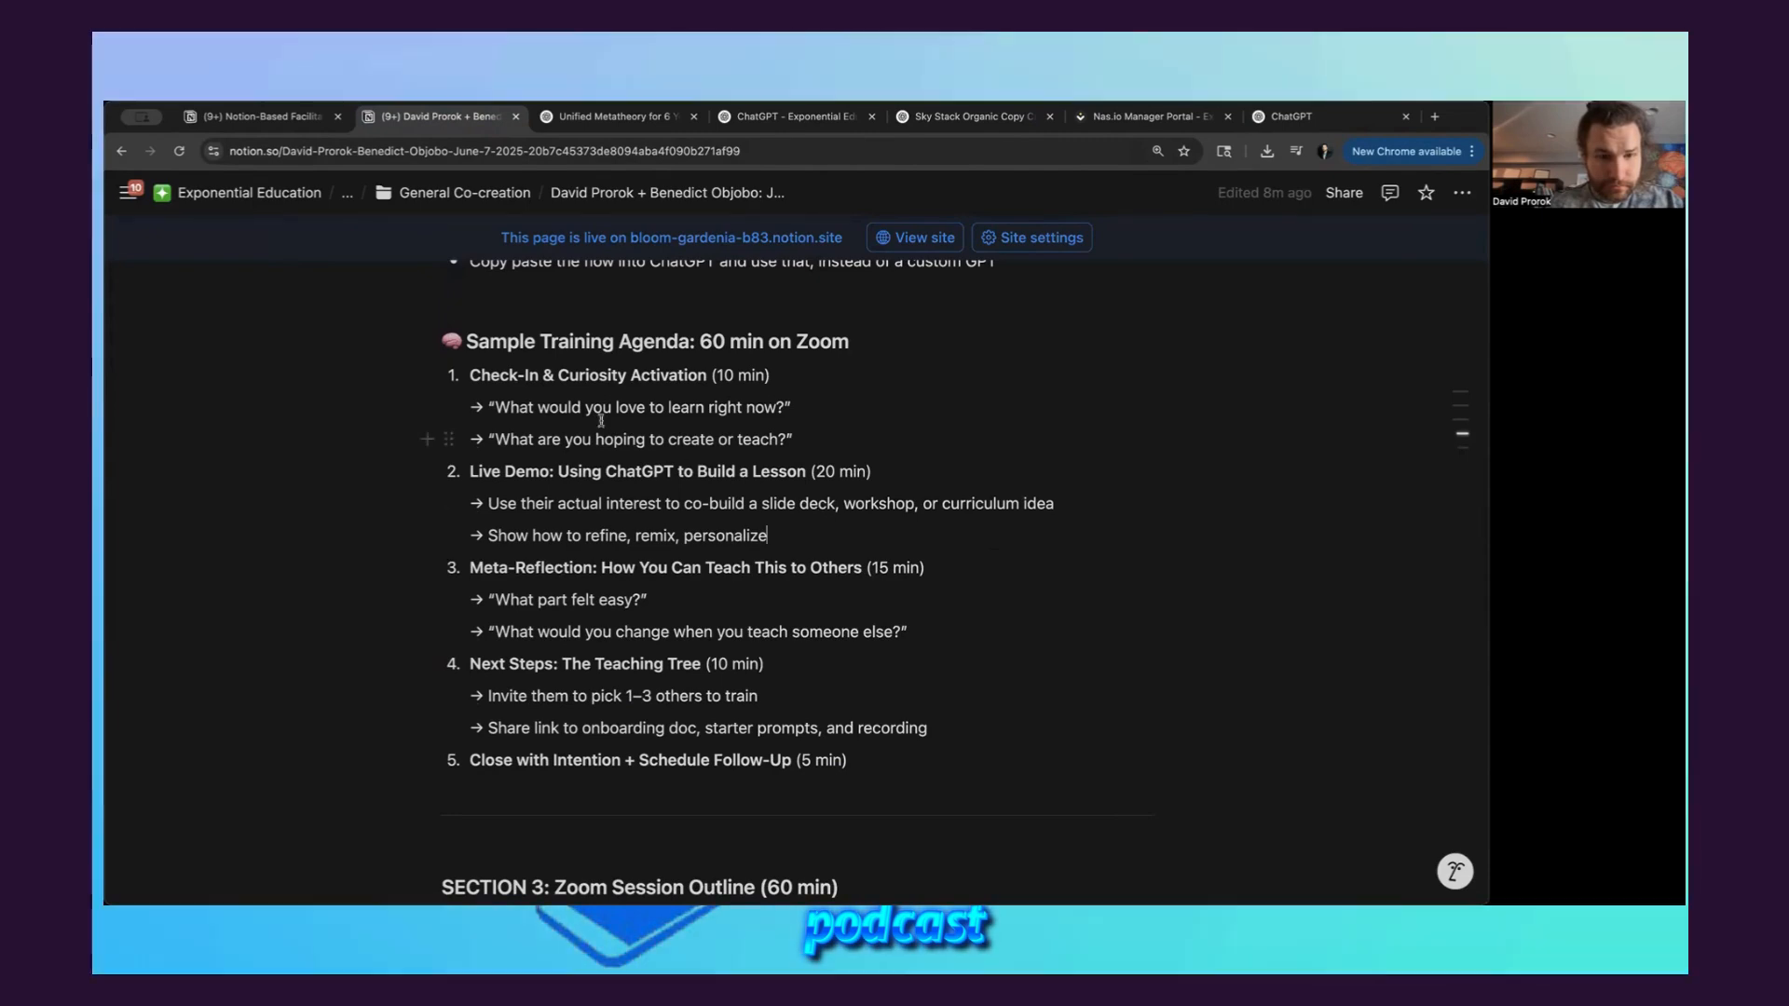
drag(446, 341, 874, 771)
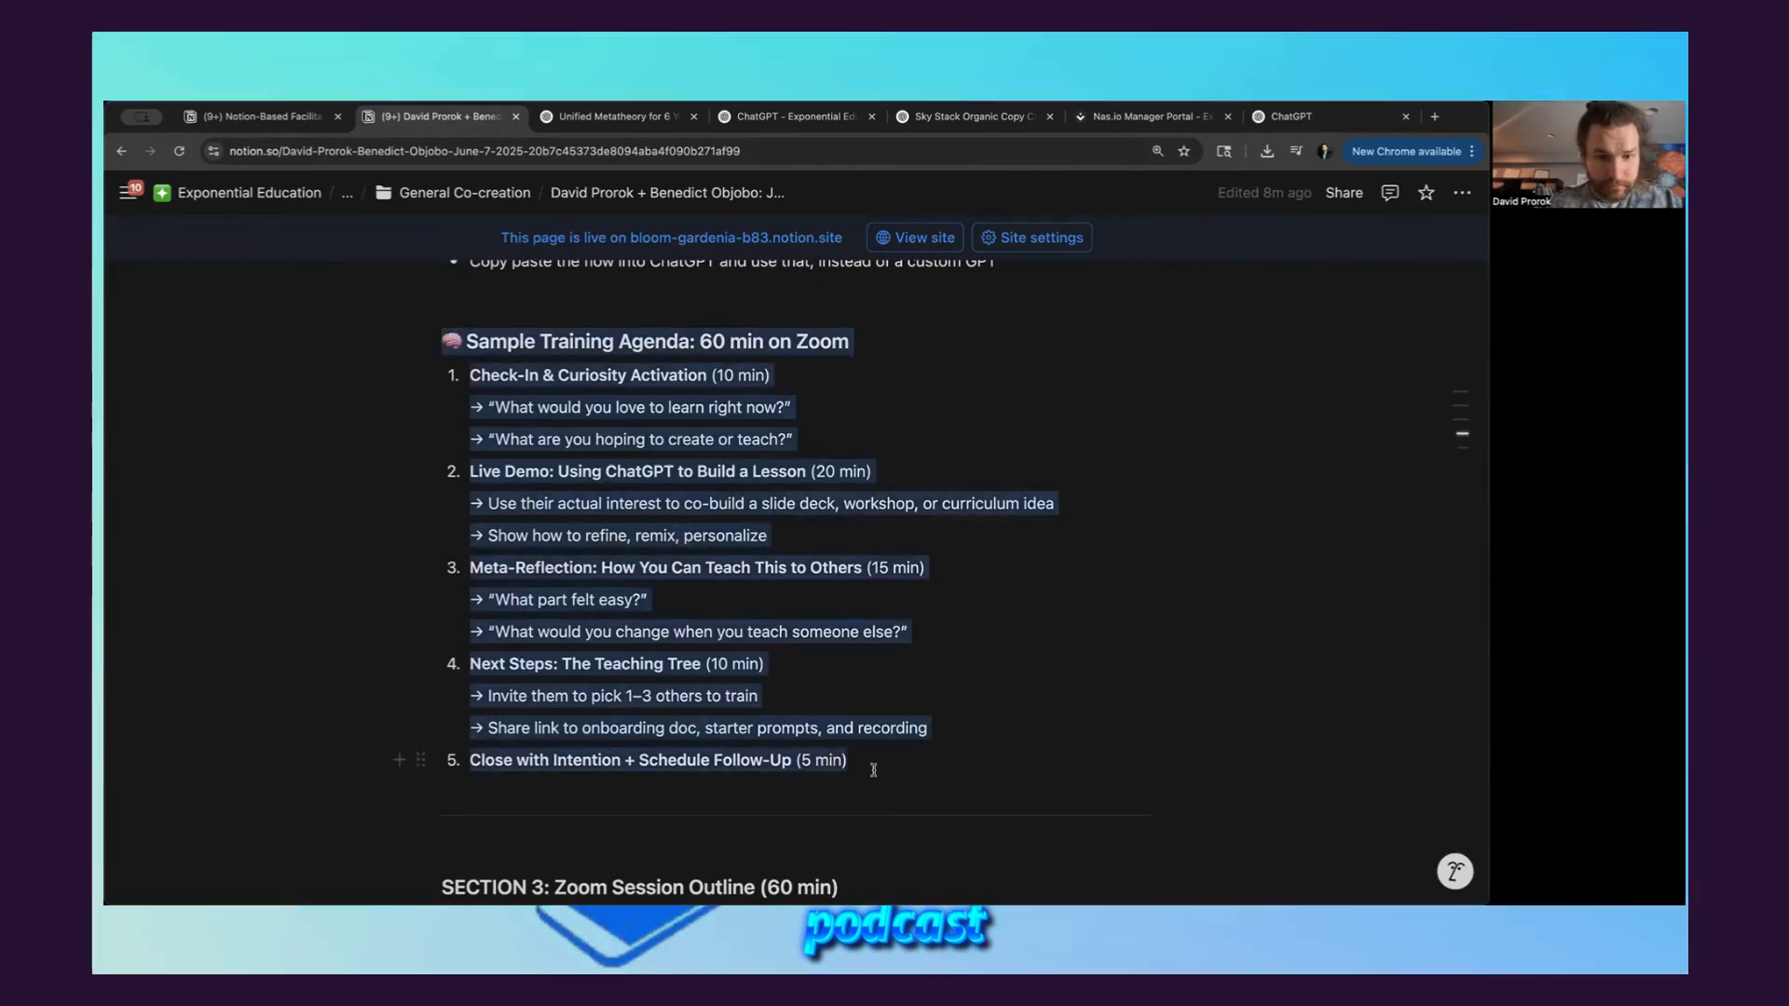
click(1328, 116)
text(and recording)
key(super+v)
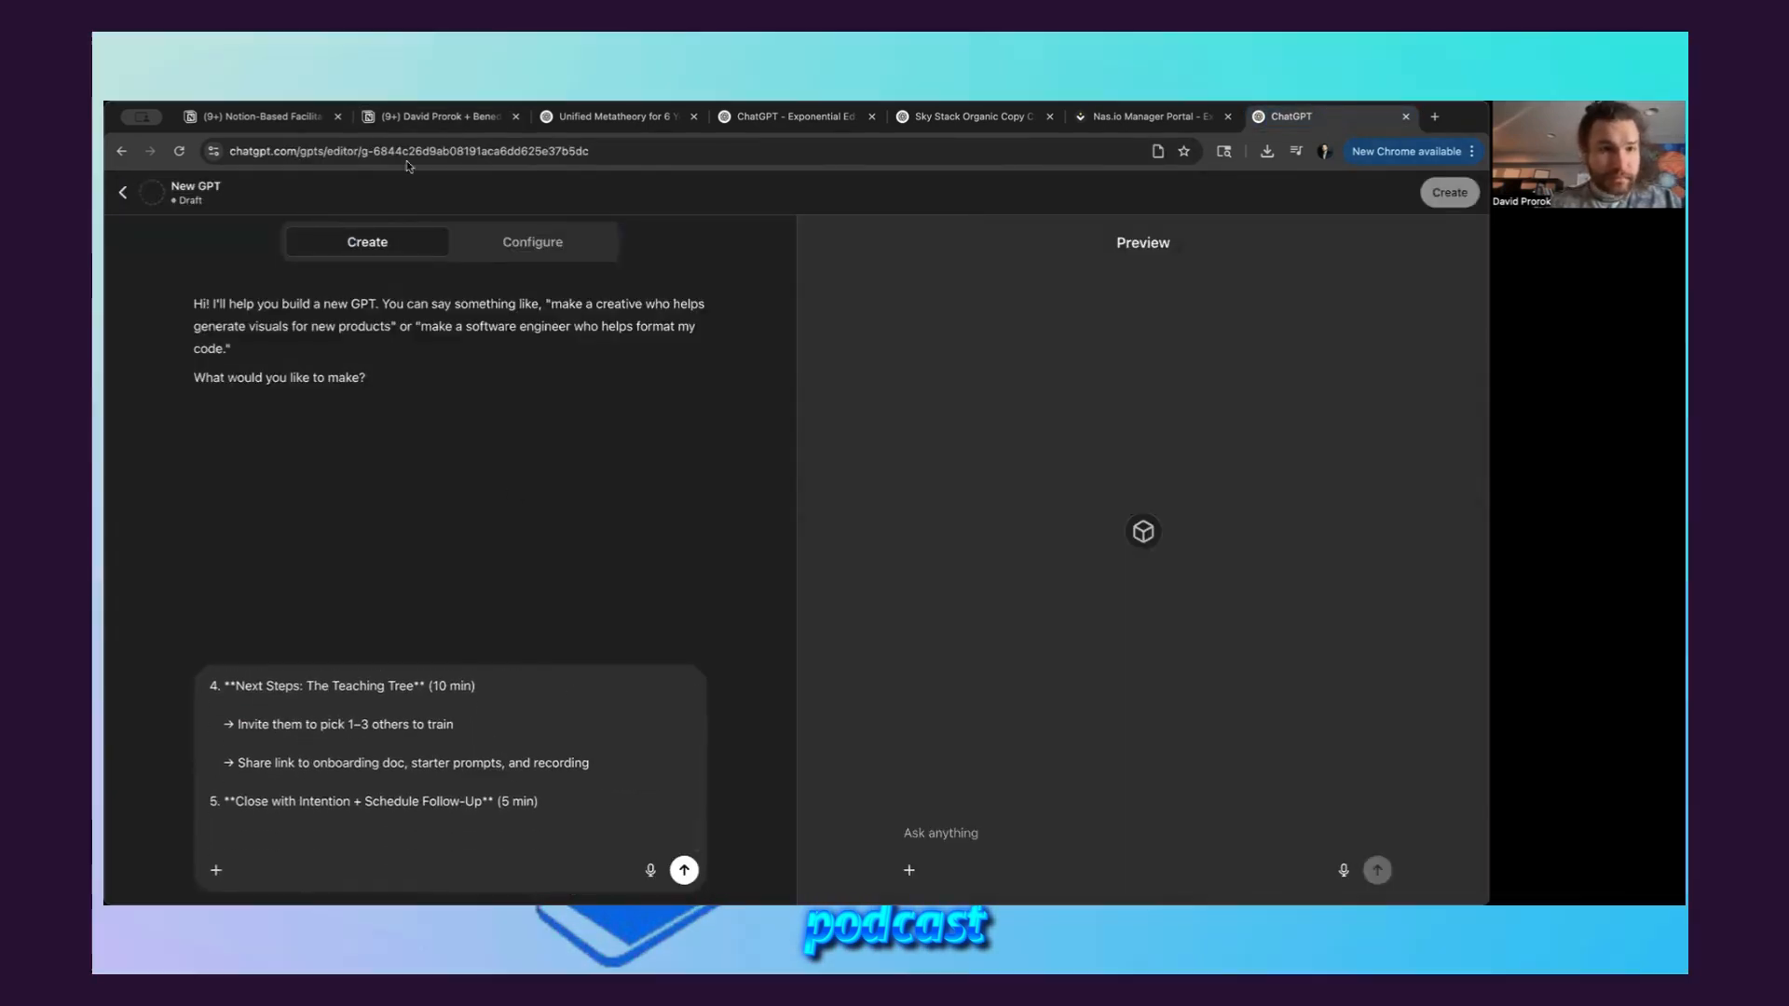
Return to the Notion meeting notes and open the Notion-Based Facilitator Guide through the linked Exponential Teaching Network (ETN) document
click(442, 118)
scroll(829, 650, down, 4)
scroll(831, 653, down, 3)
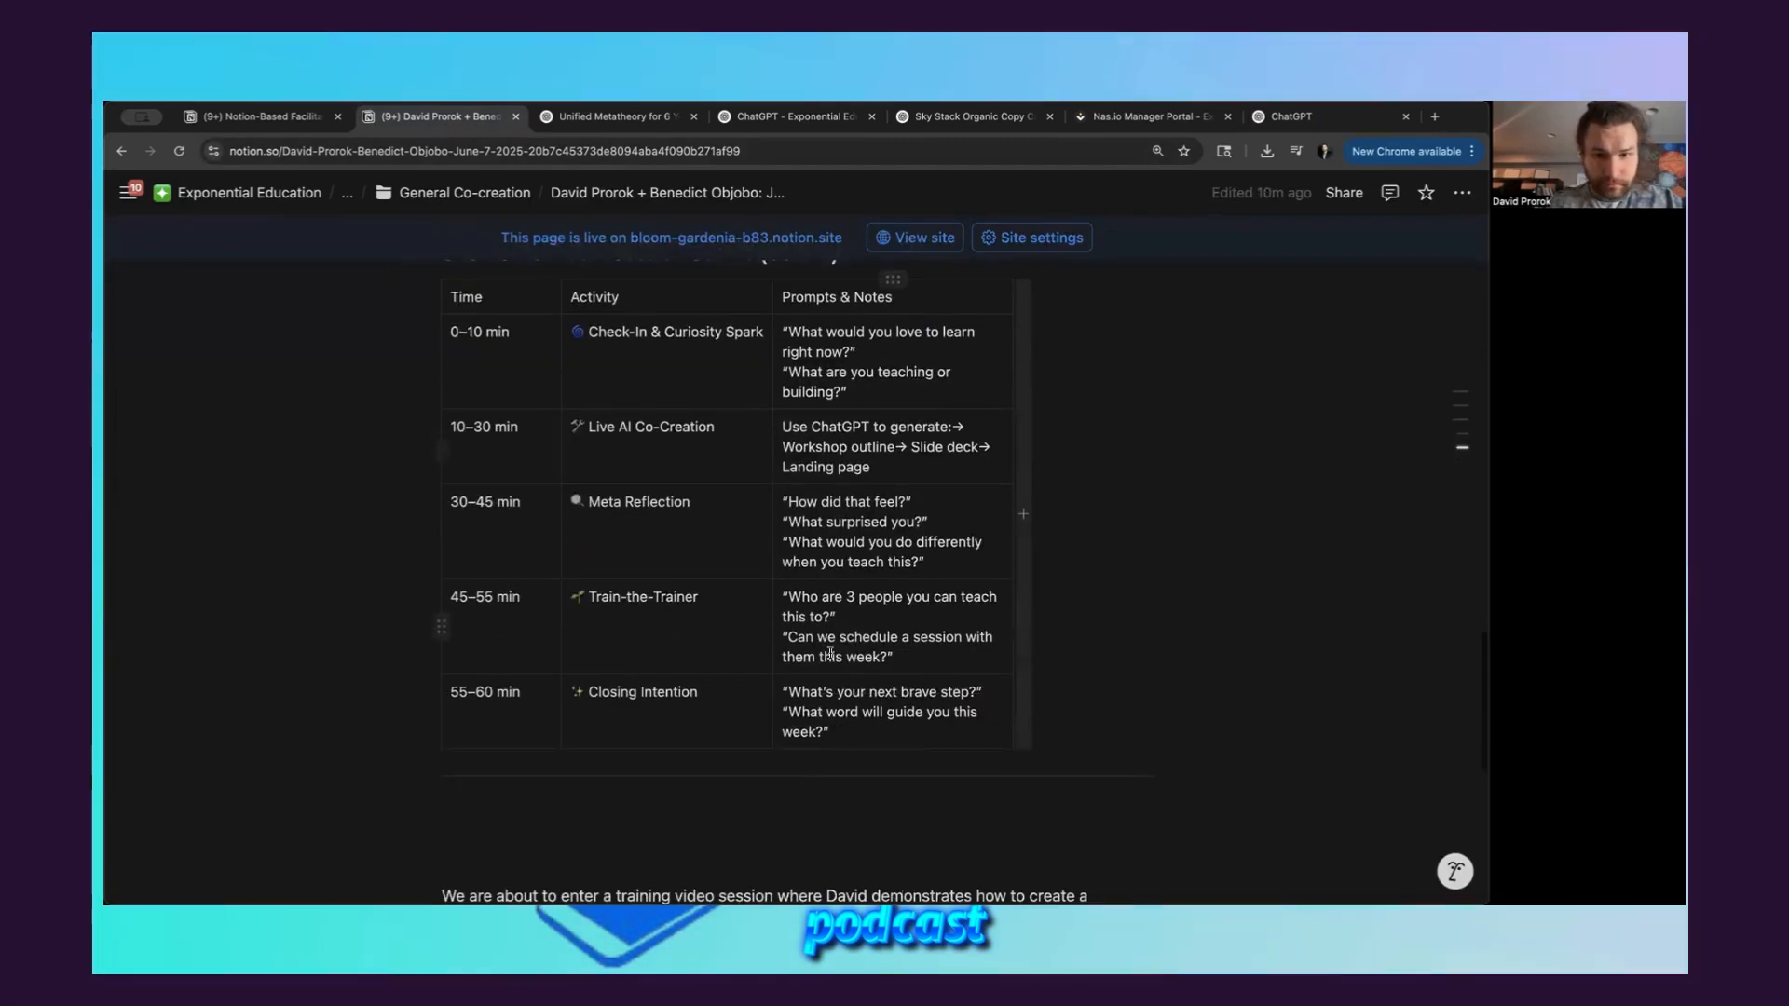
scroll(846, 750, down, 4)
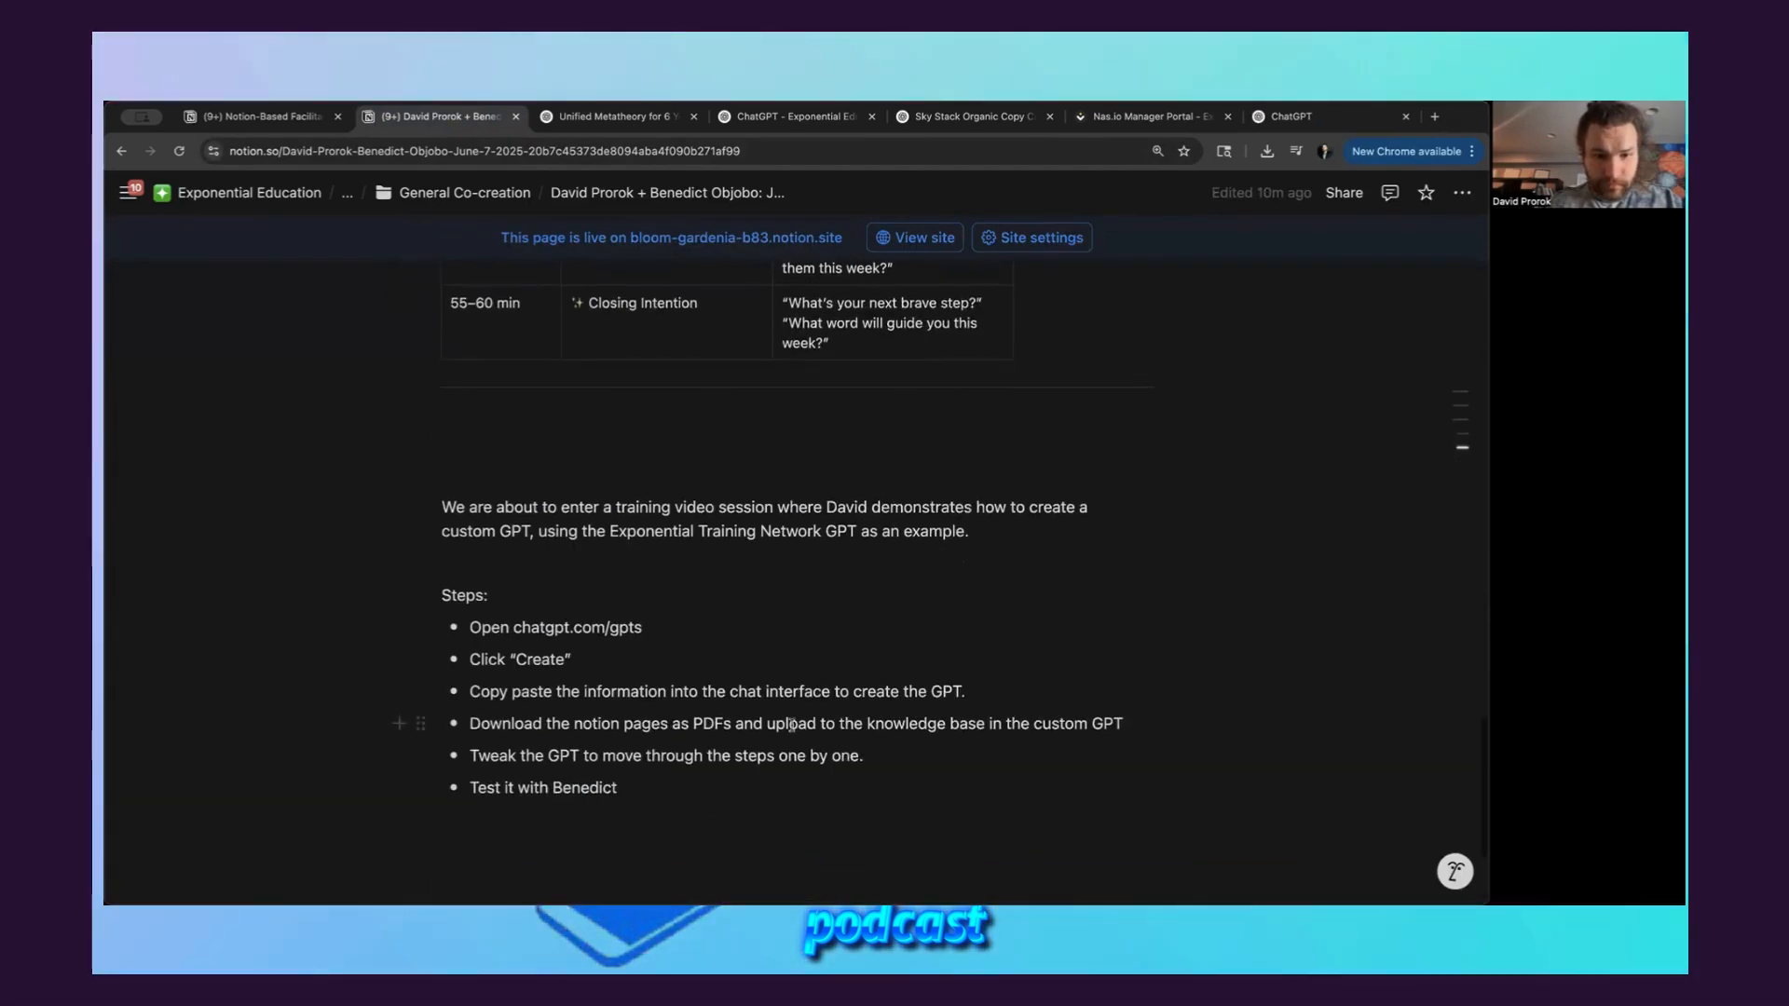
scroll(793, 725, up, 1)
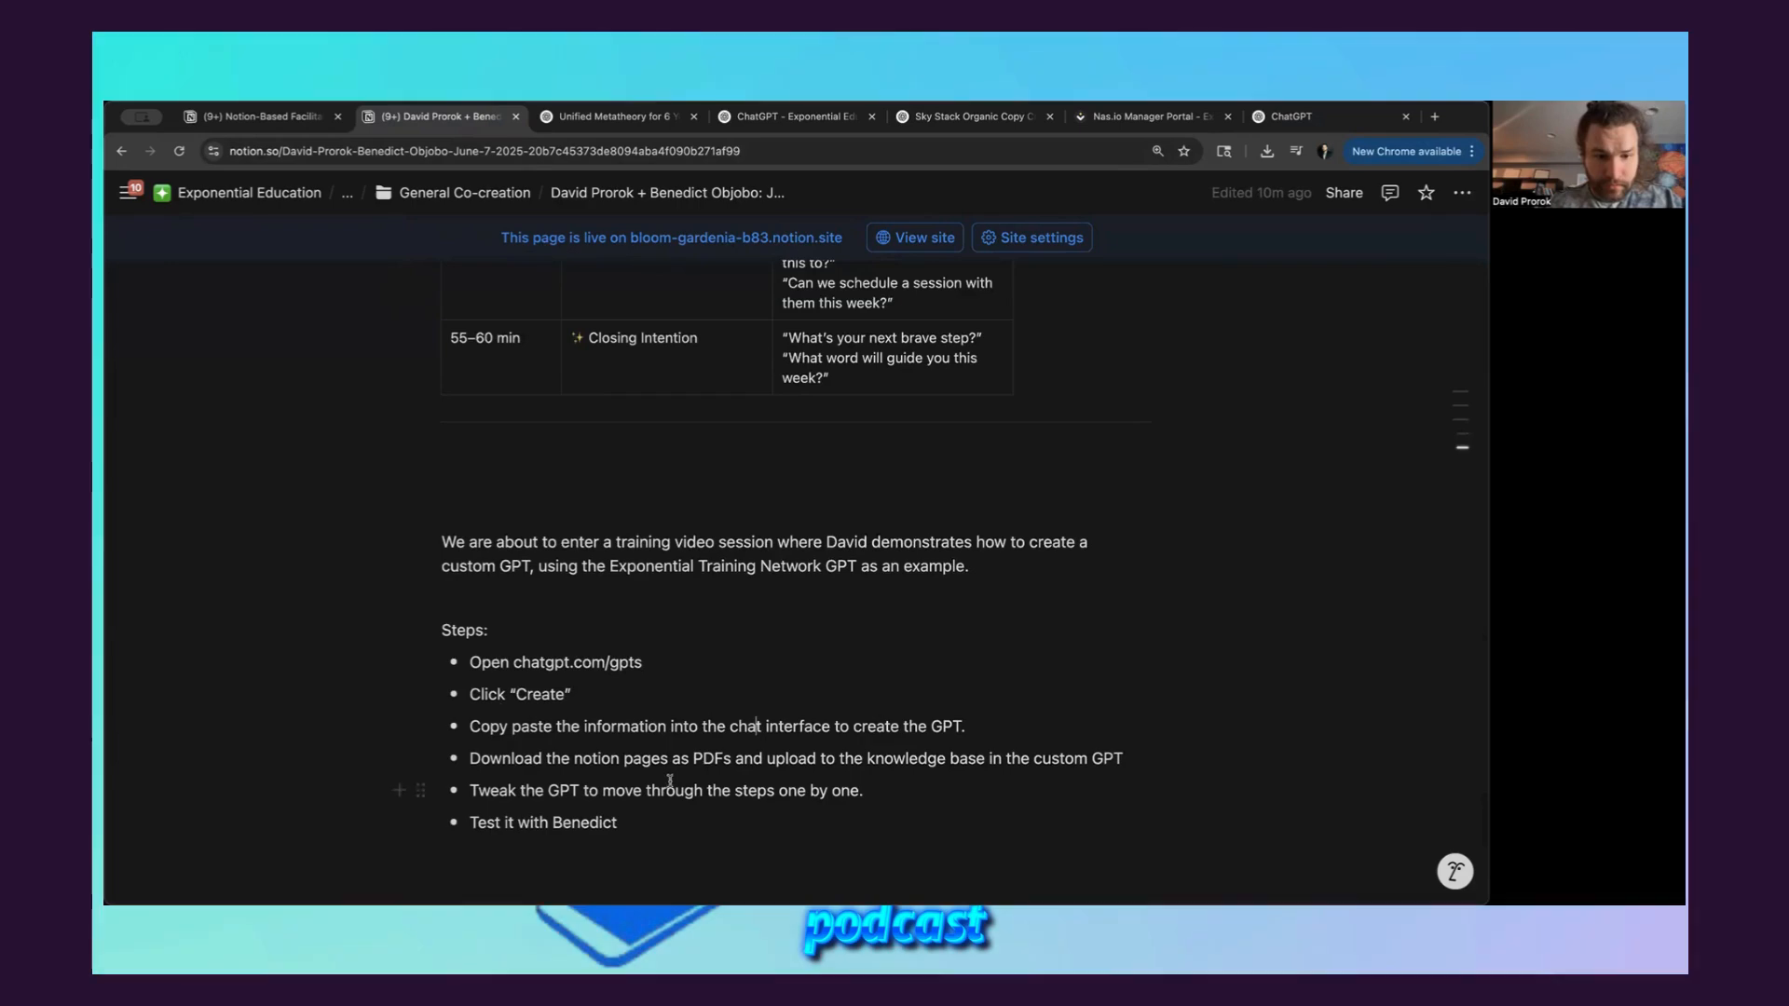
scroll(715, 507, up, 15)
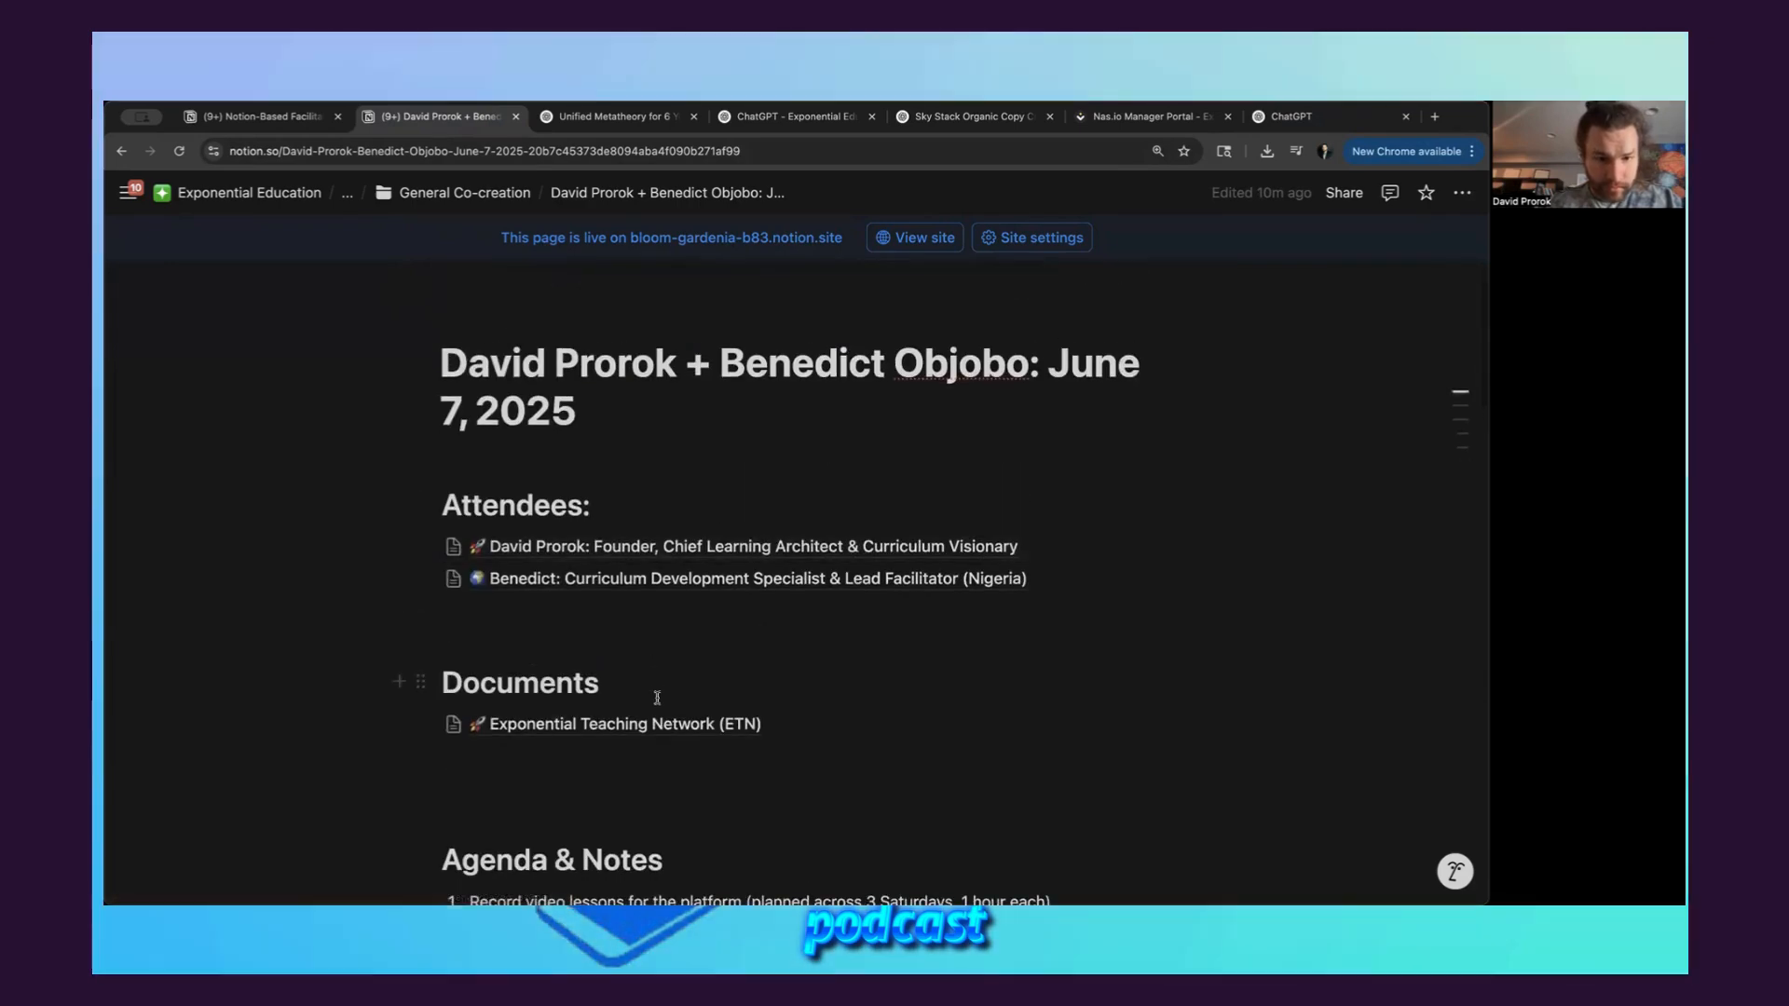
click(550, 723)
scroll(823, 665, down, 10)
scroll(823, 664, down, 10)
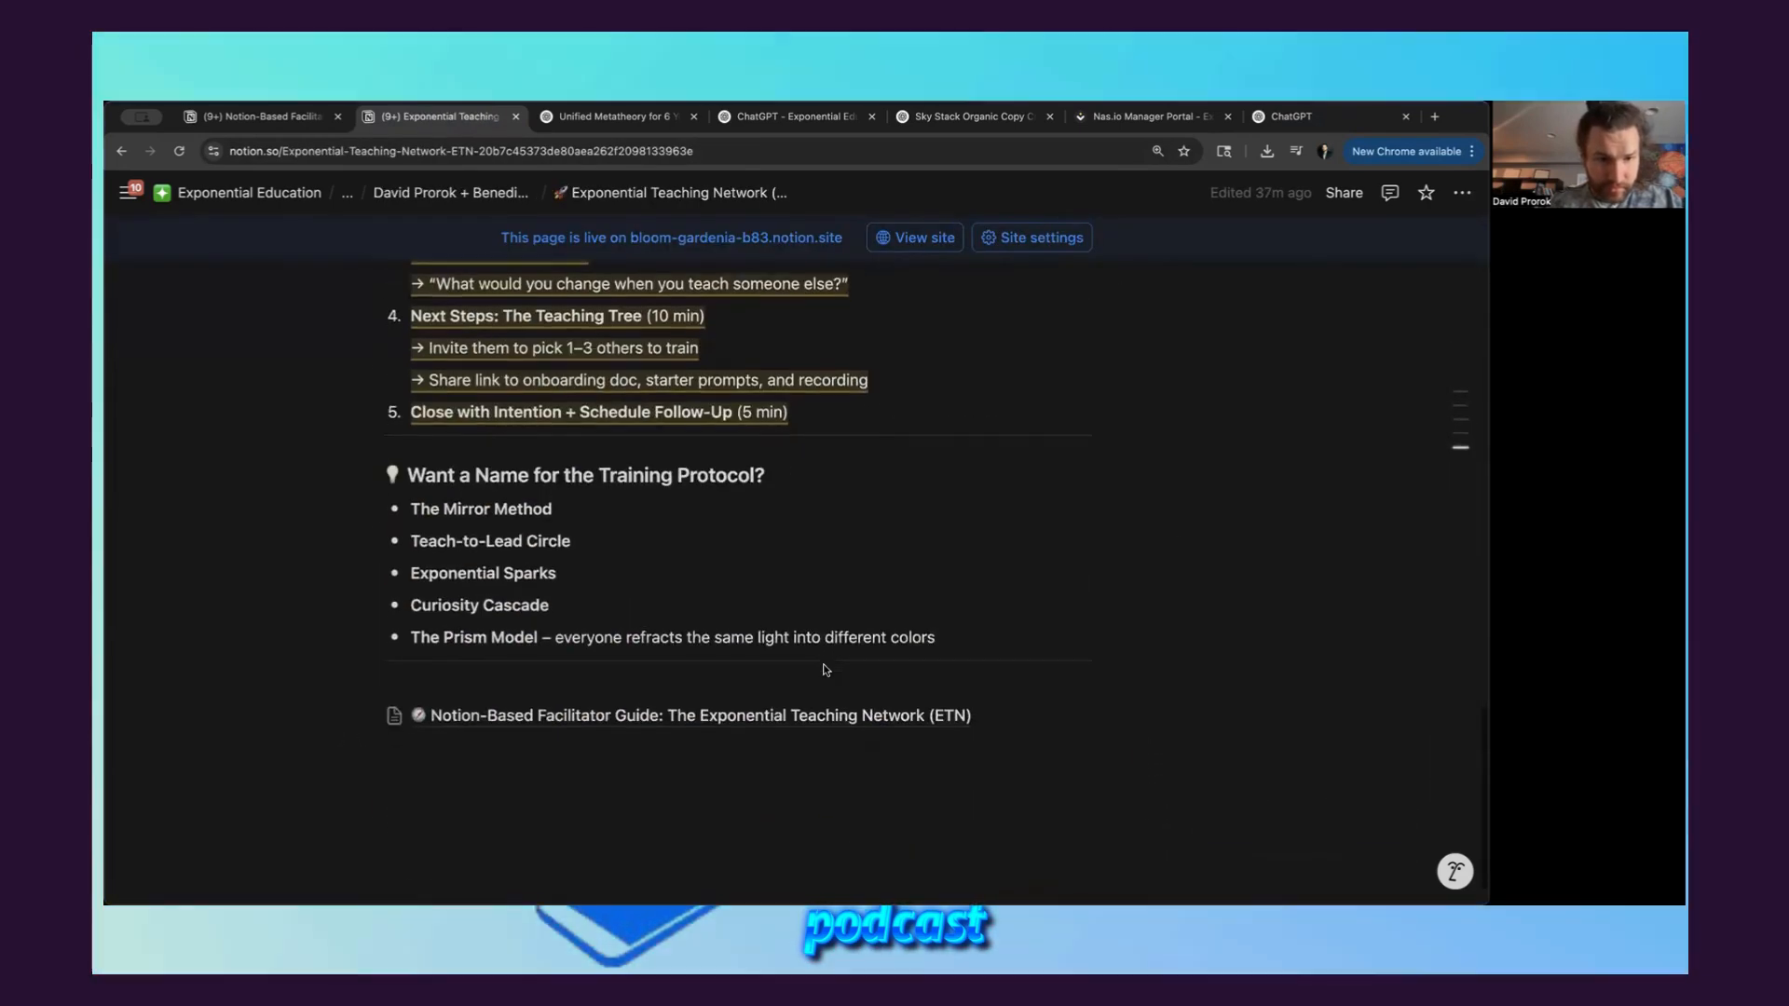
click(548, 716)
Copy the "ChatGPT Prompt Pack for ETN Trainers" section, from its heading through the Train-the-Trainer Script prompt
scroll(548, 710, down, 15)
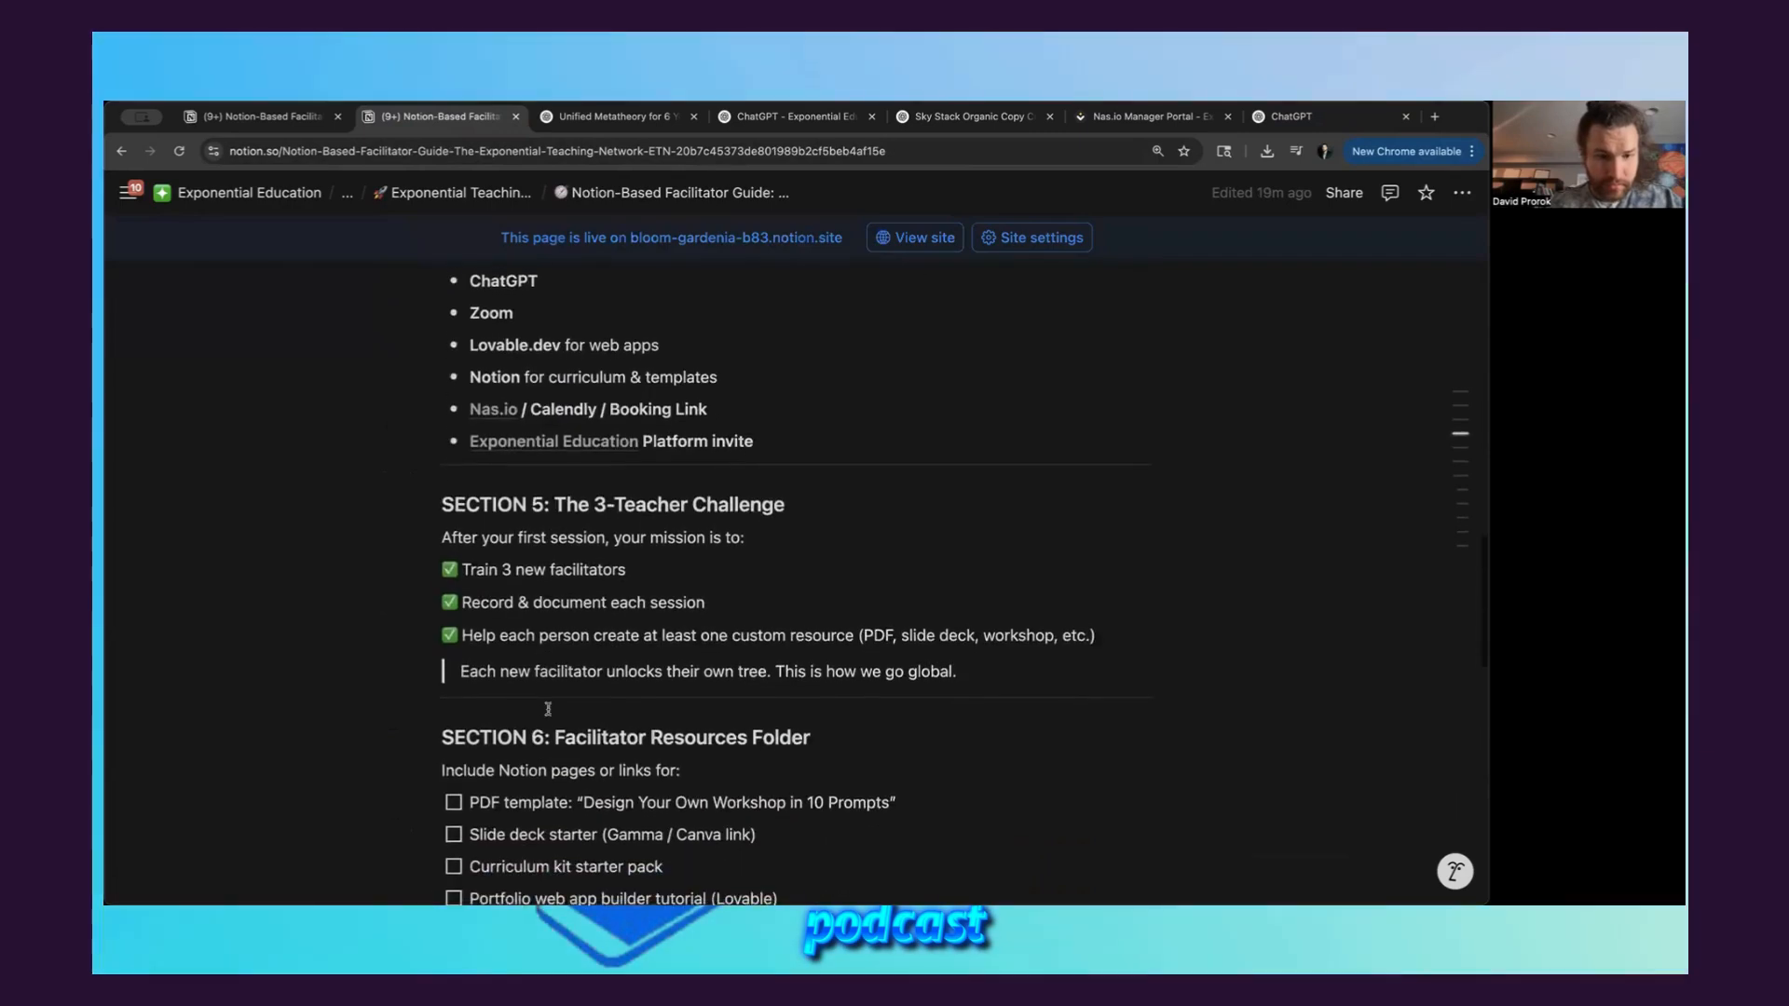
scroll(623, 475, down, 2)
click(643, 372)
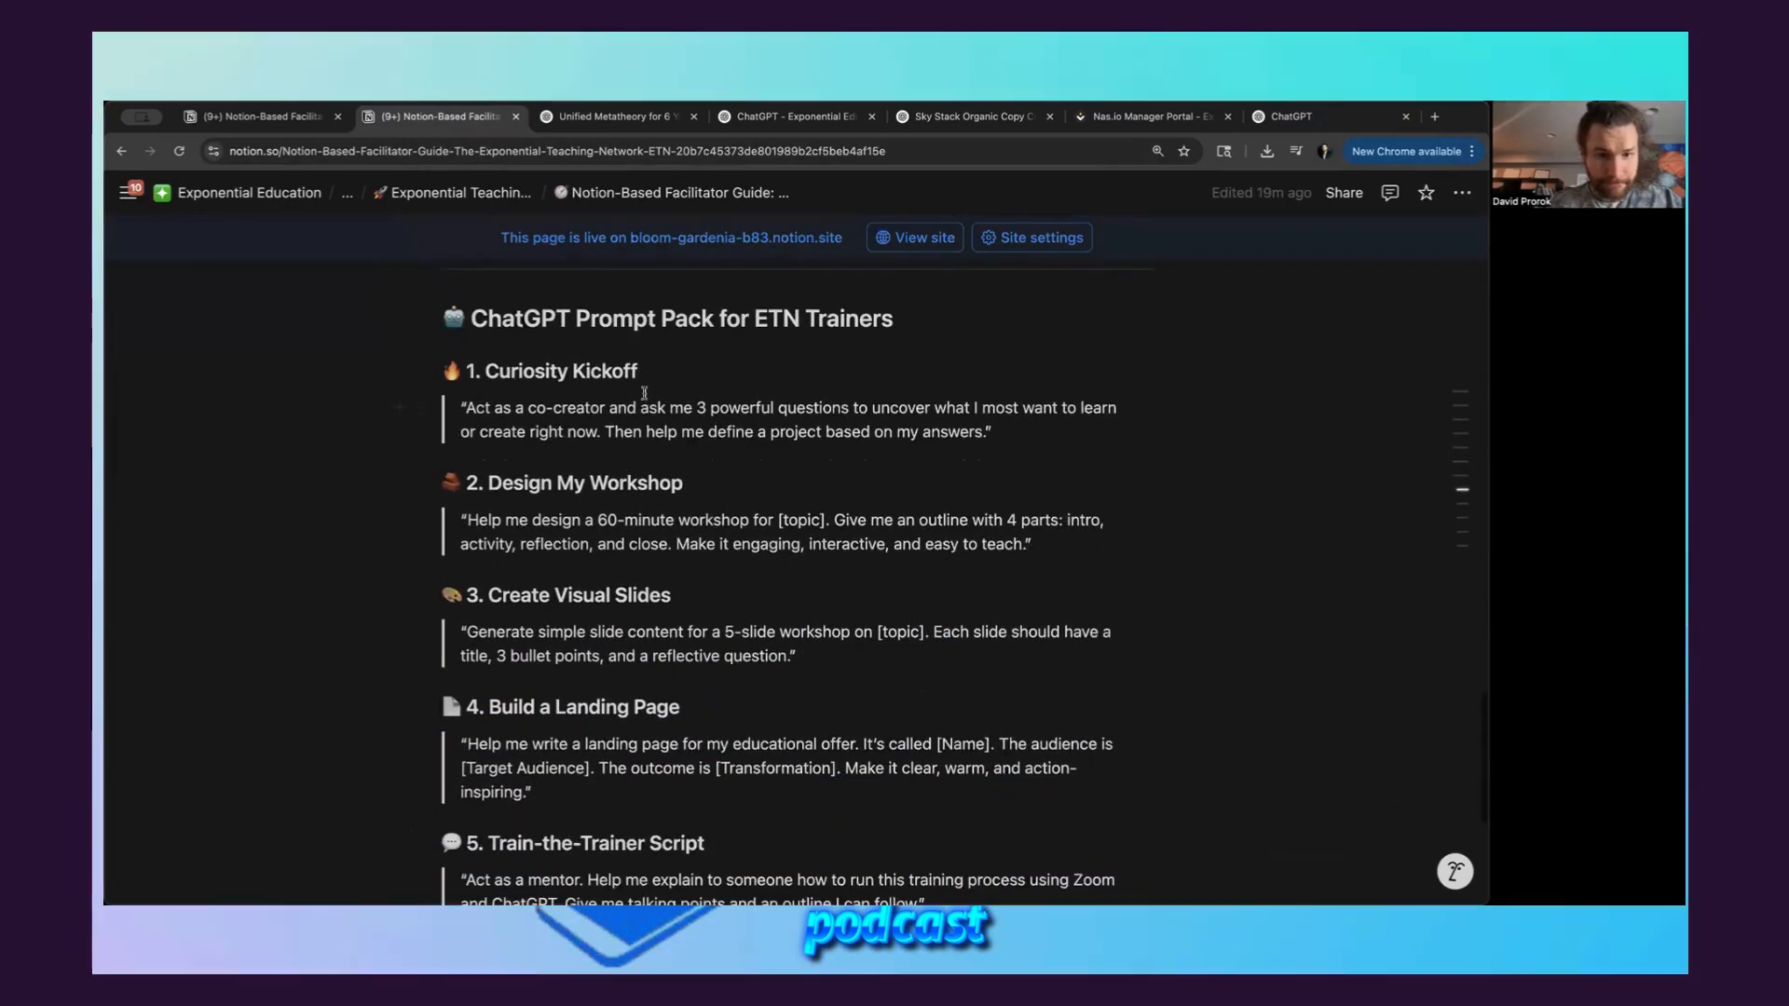
click(473, 318)
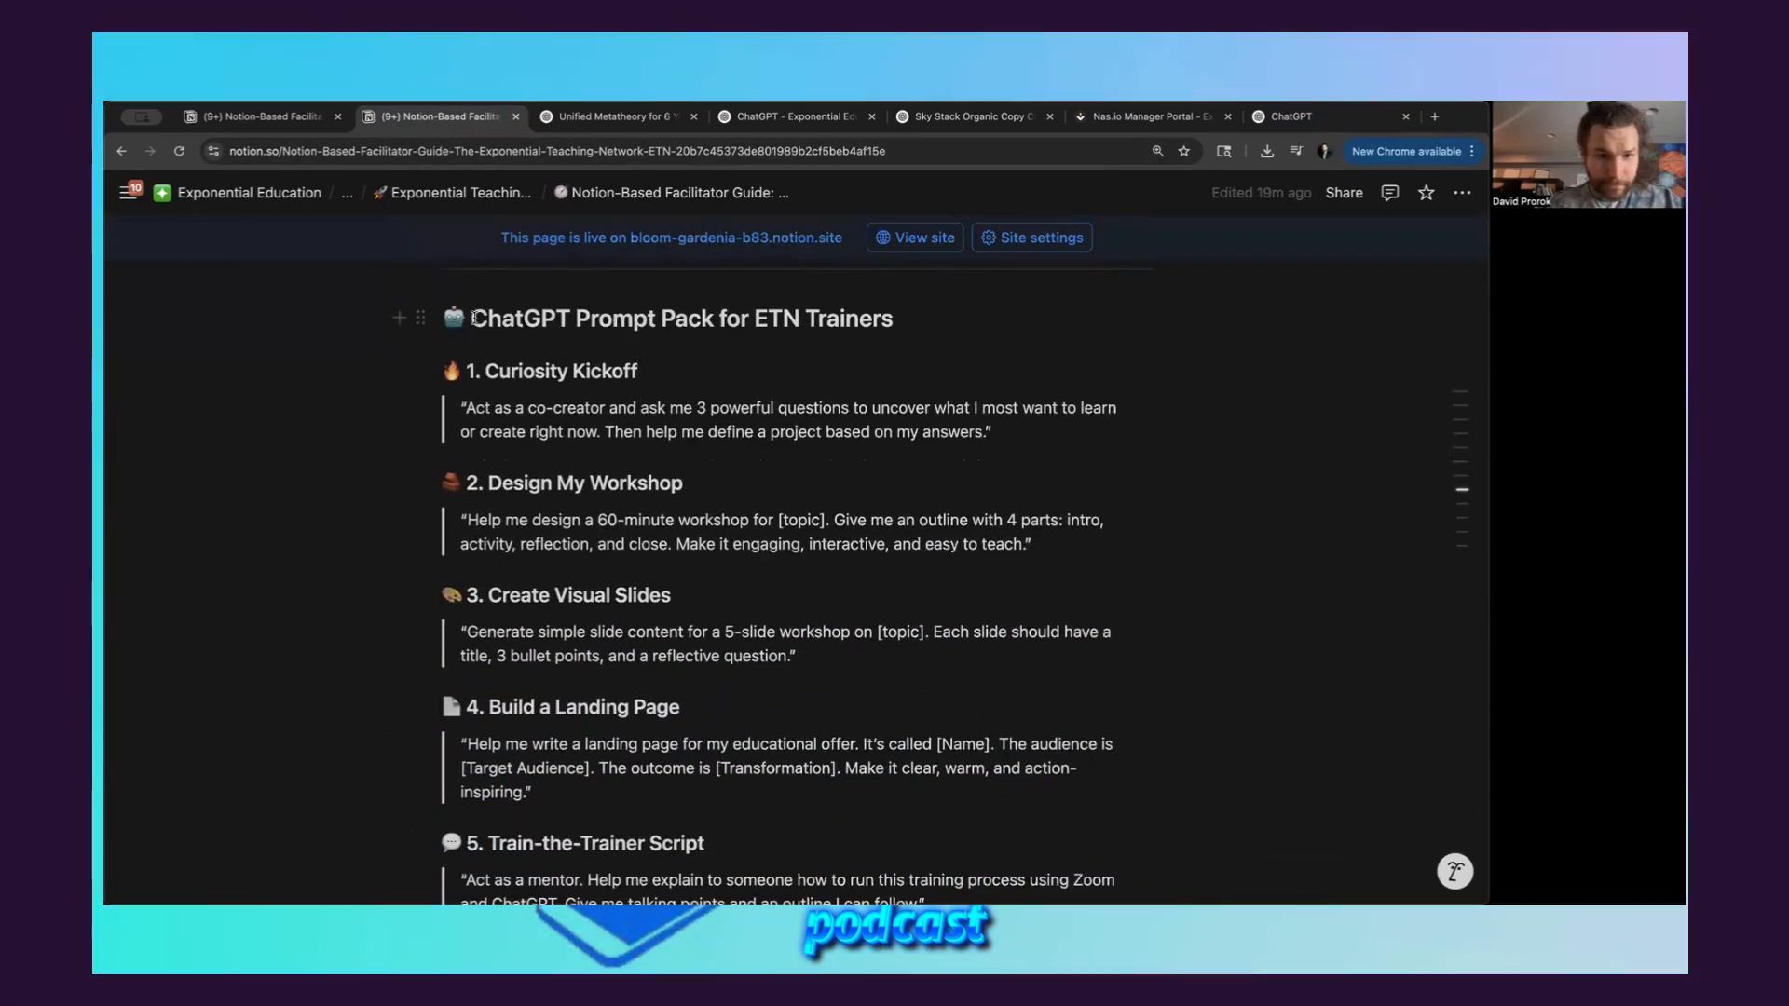
scroll(475, 320, down, 1)
scroll(475, 322, up, 1)
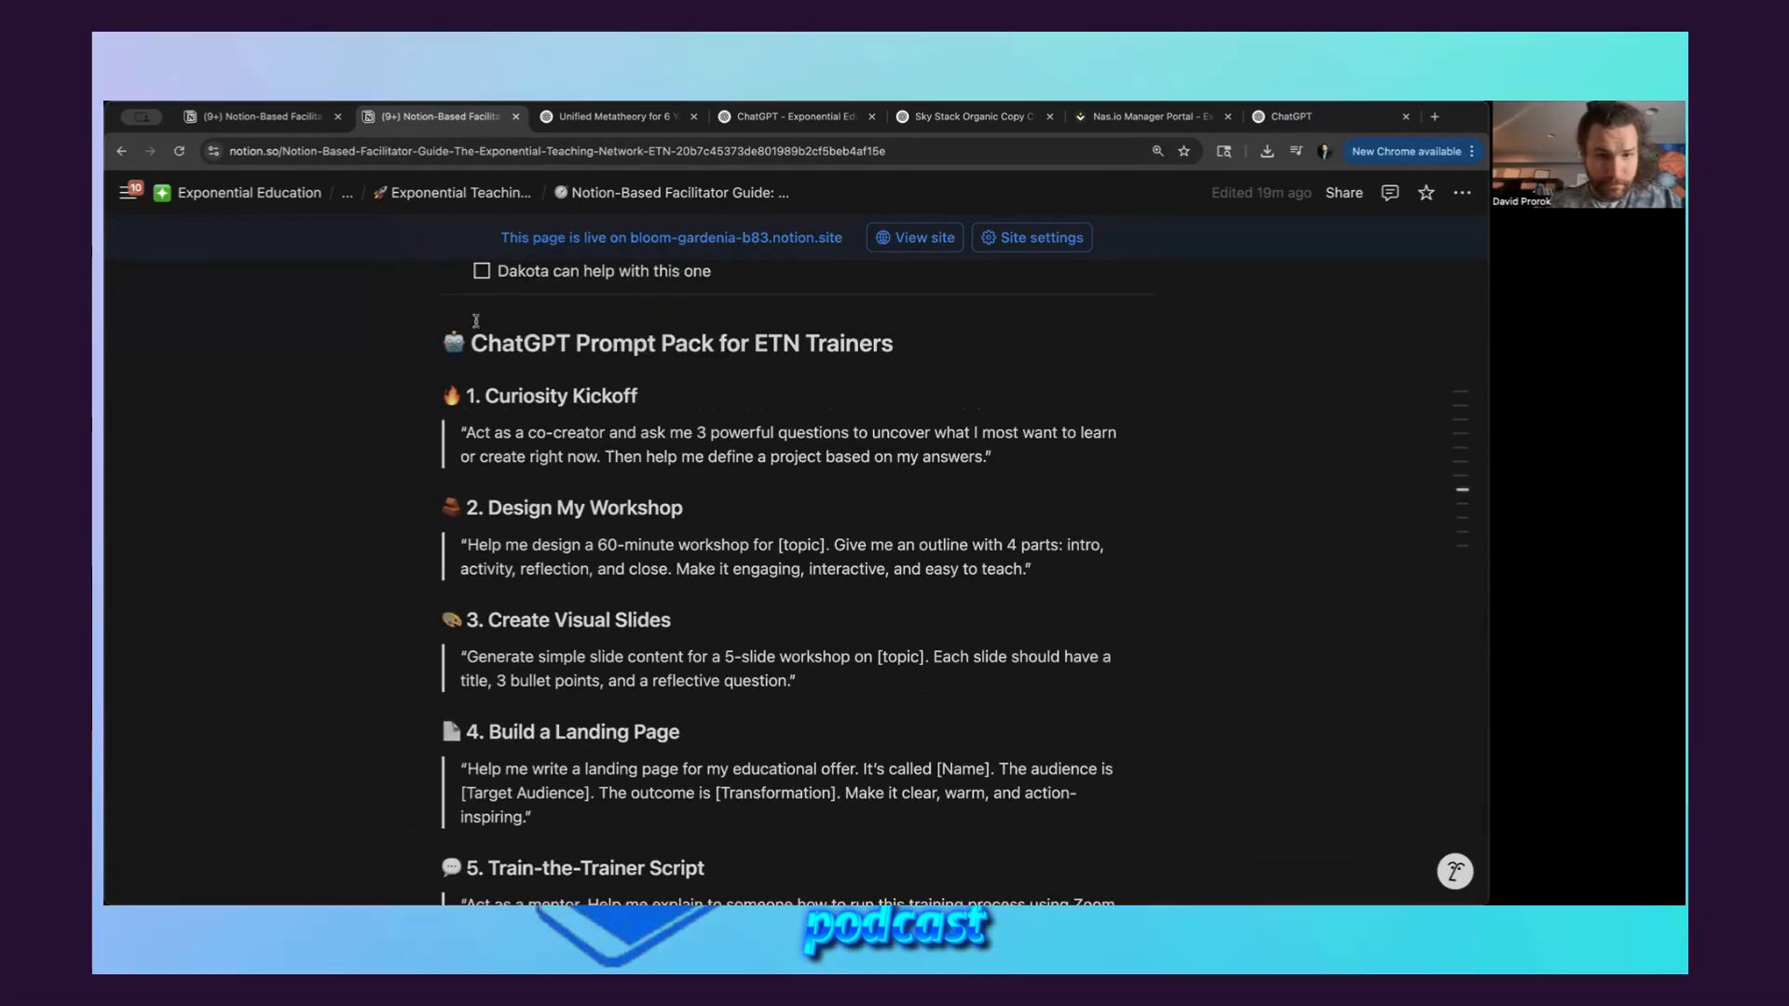
drag(475, 320, 927, 629)
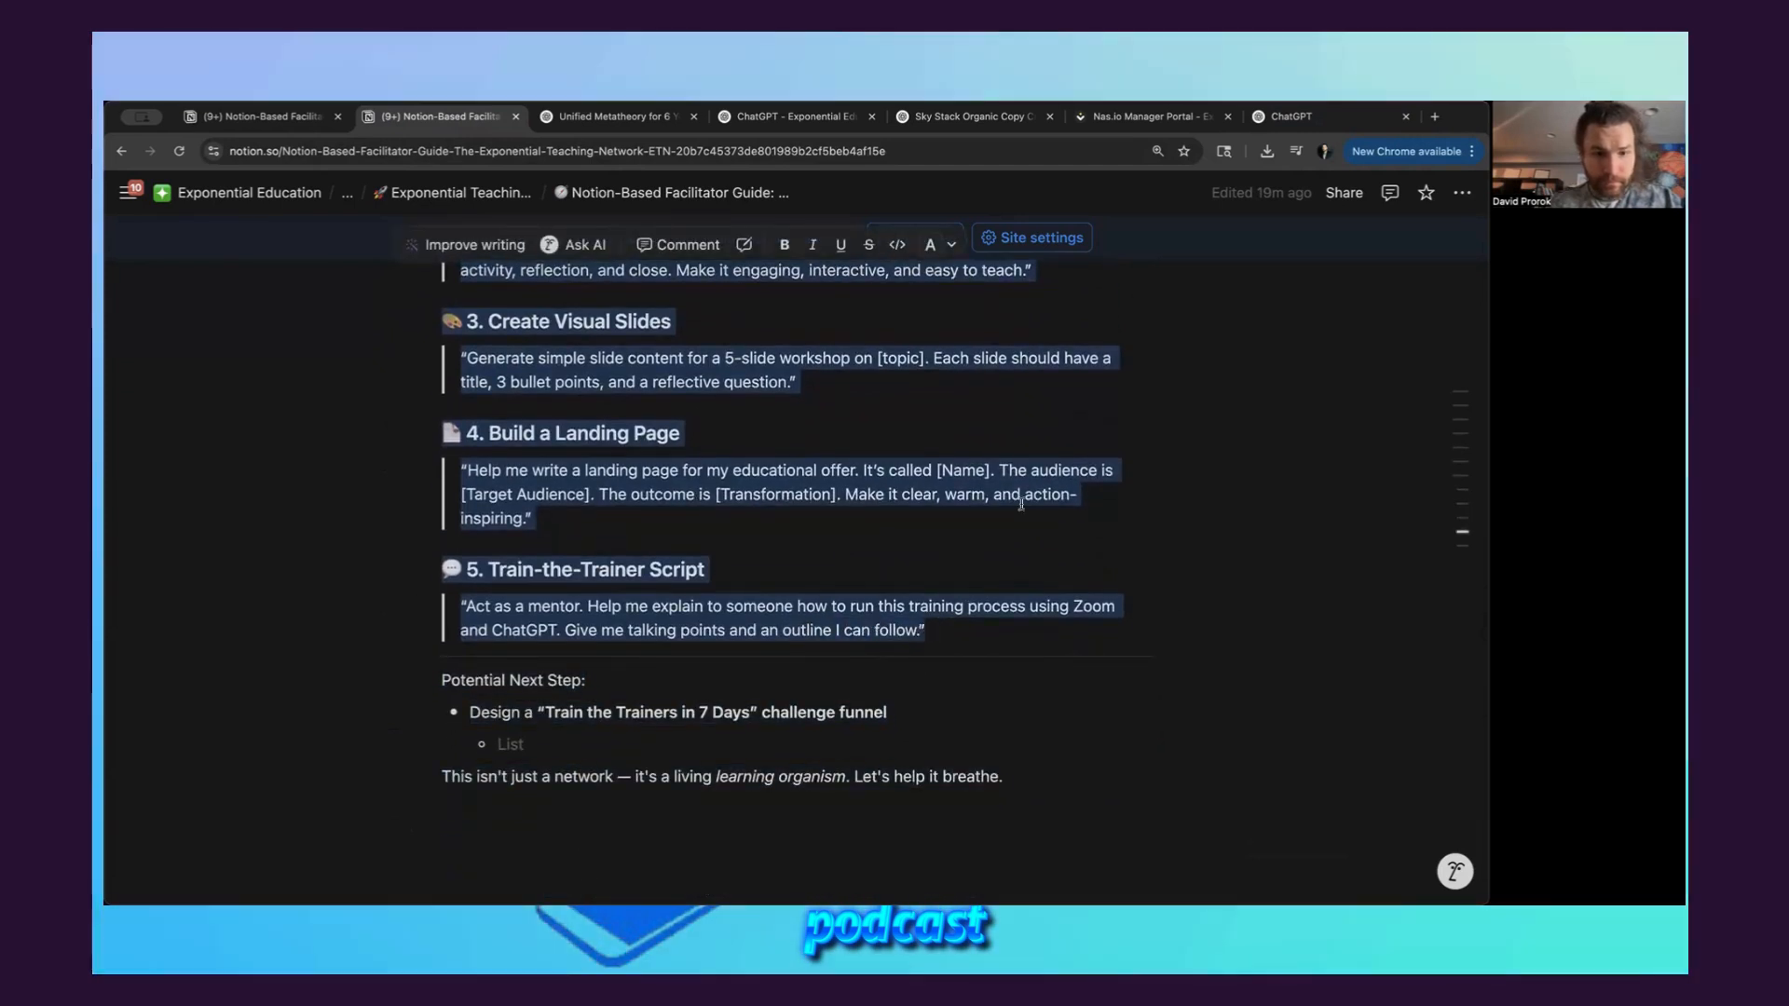
Switch back to the ChatGPT draft and add a "------------" divider line below the training agenda in the builder prompt
click(1291, 117)
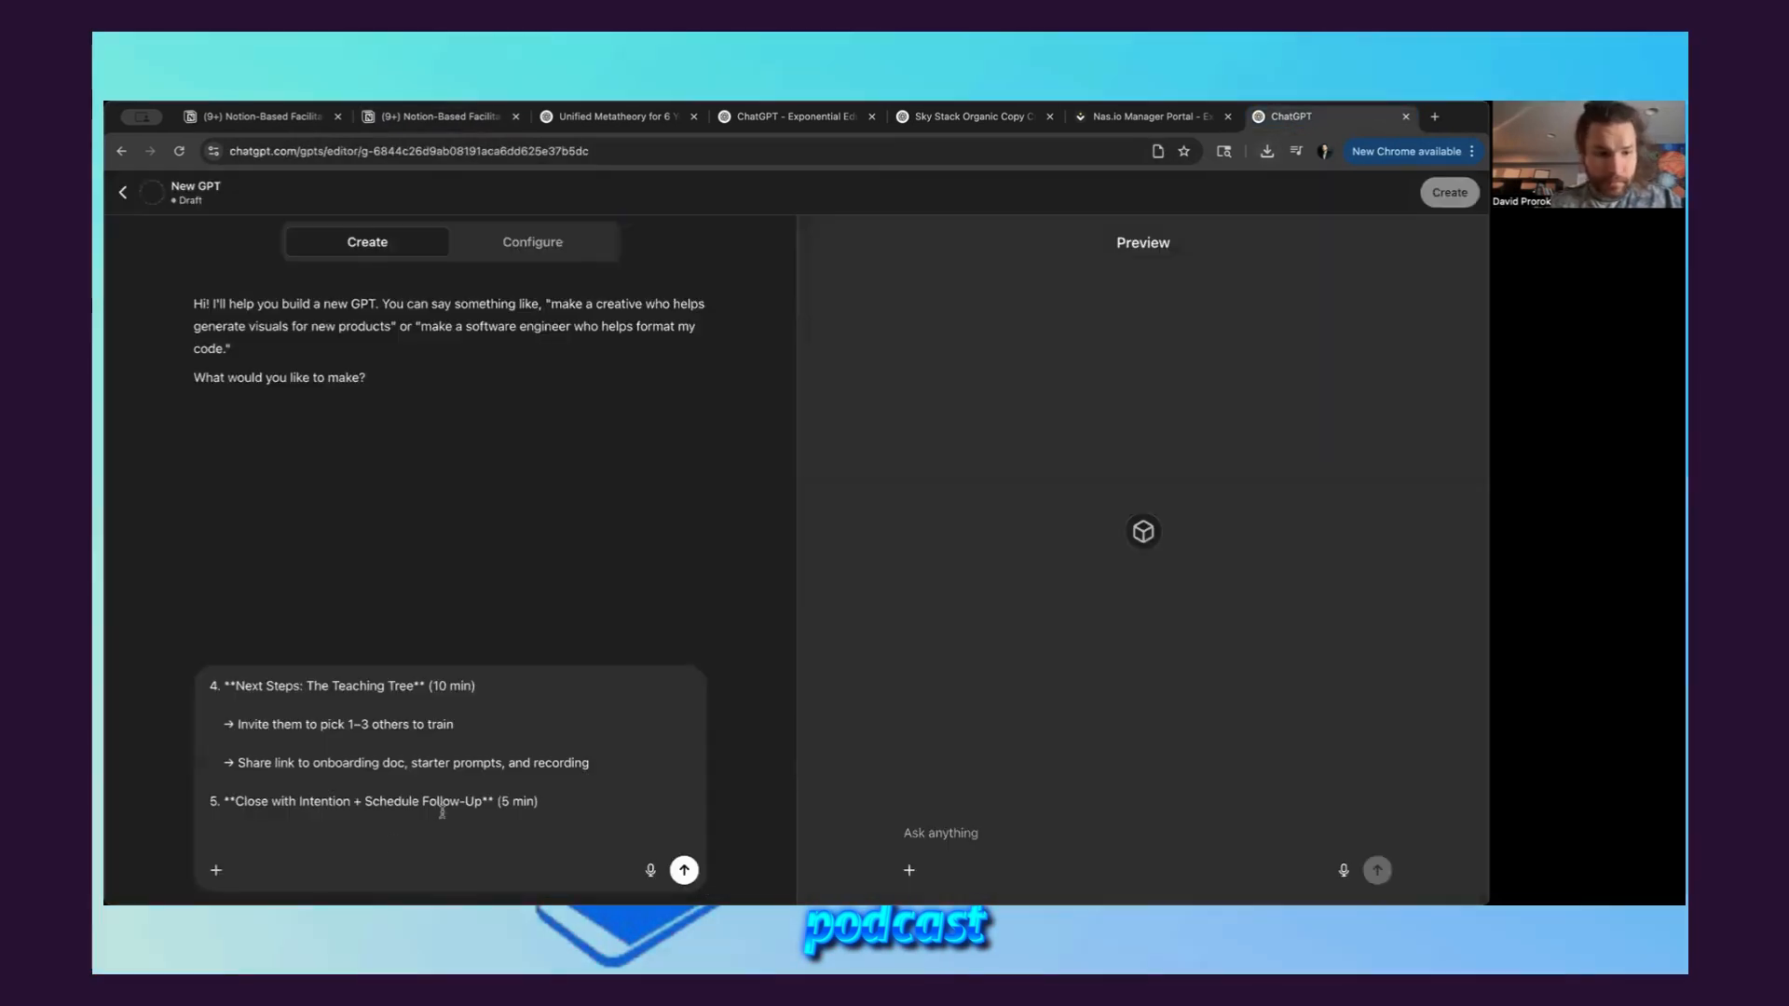
text(----)
key(shift+Return)
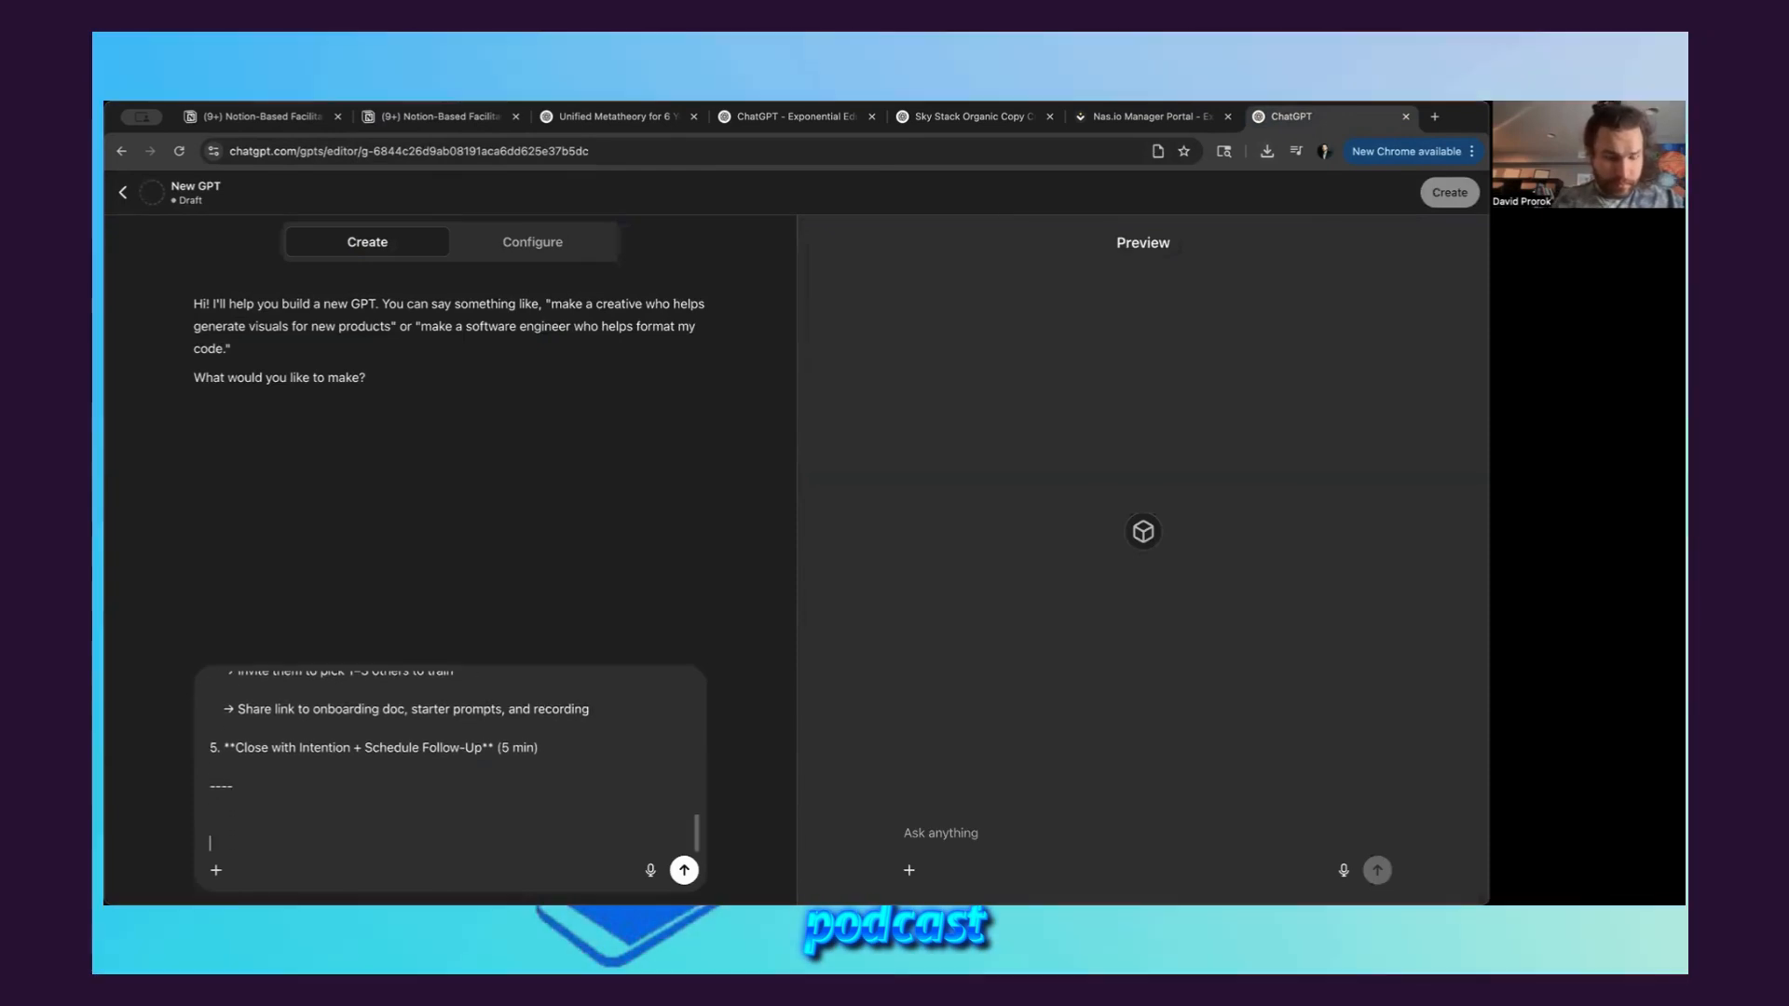
scroll(251, 790, up, 1)
scroll(251, 790, up, 3)
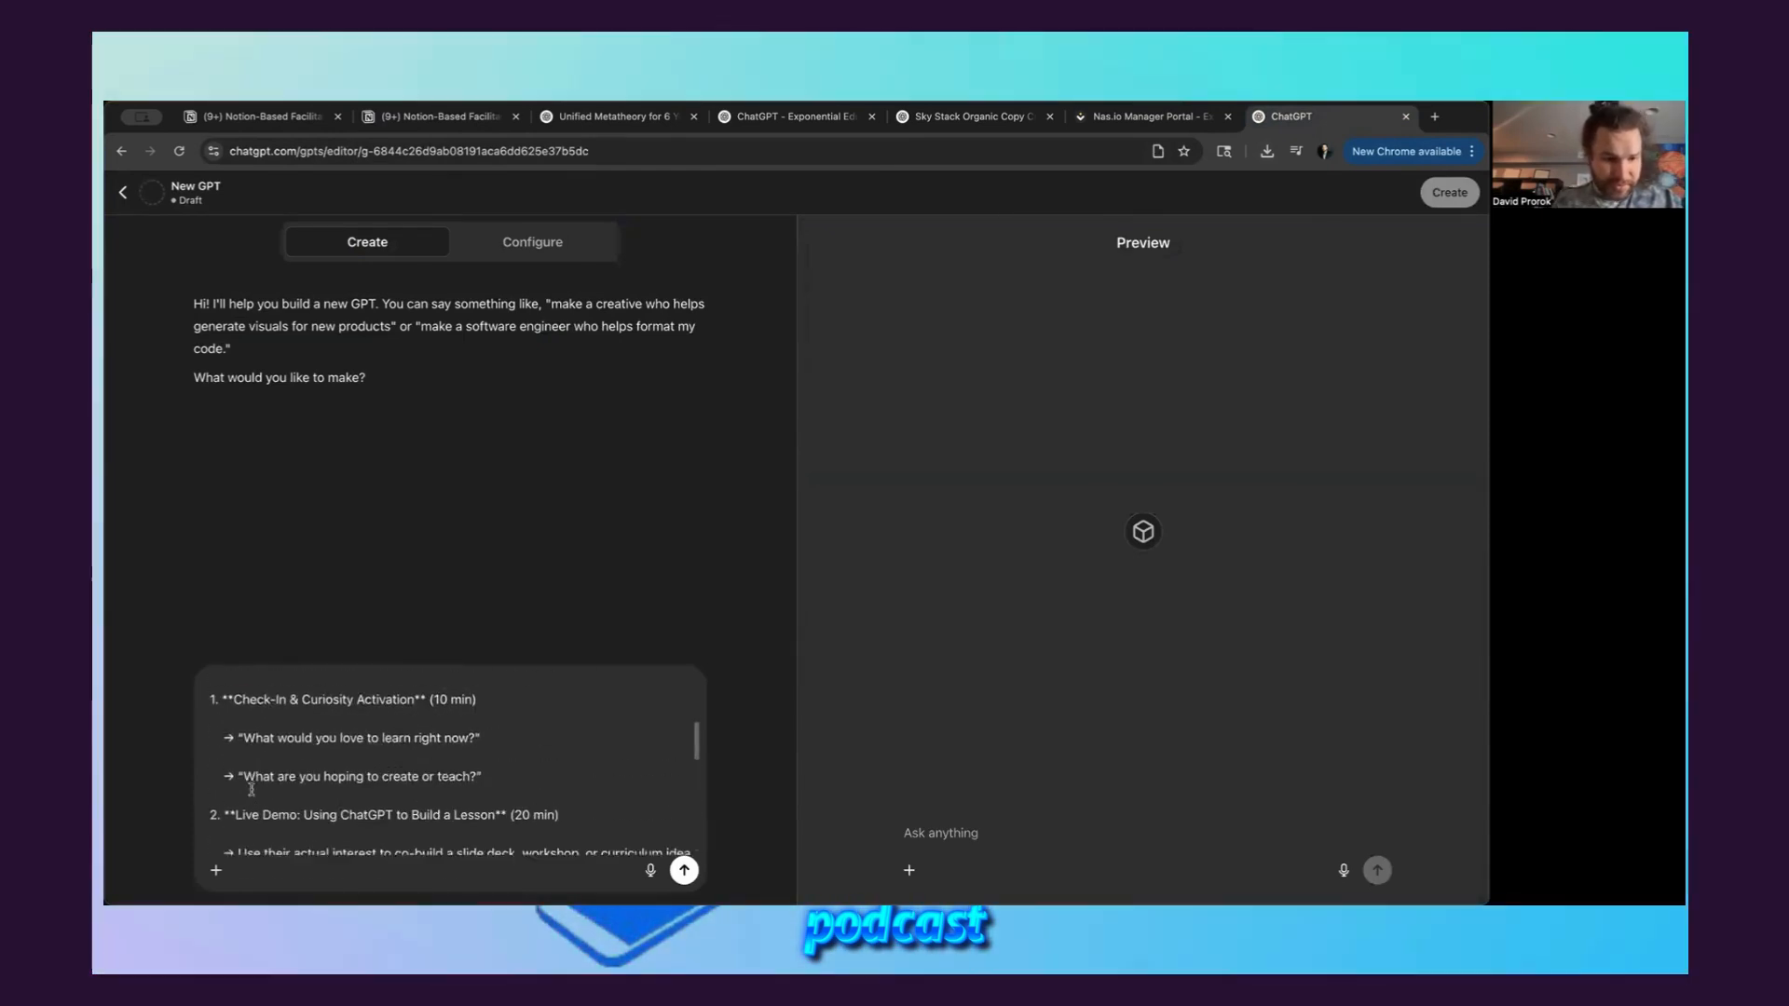
scroll(251, 790, down, 5)
text(------------)
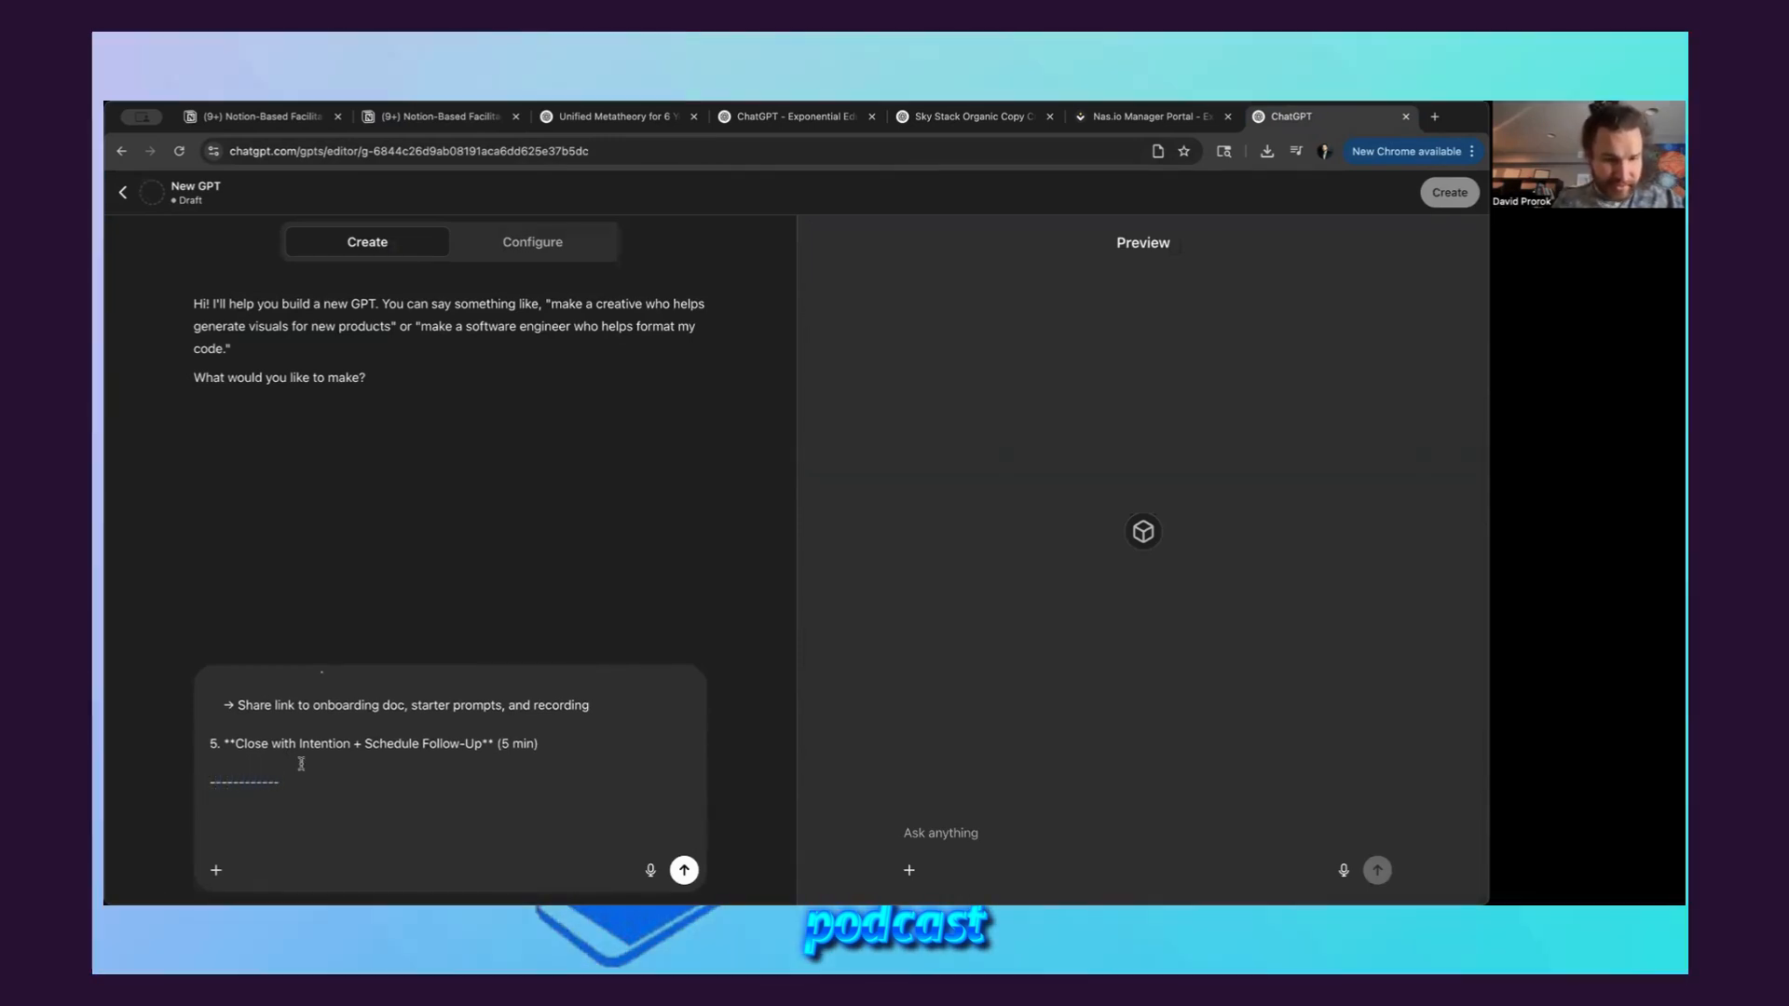
key(shift+Return)
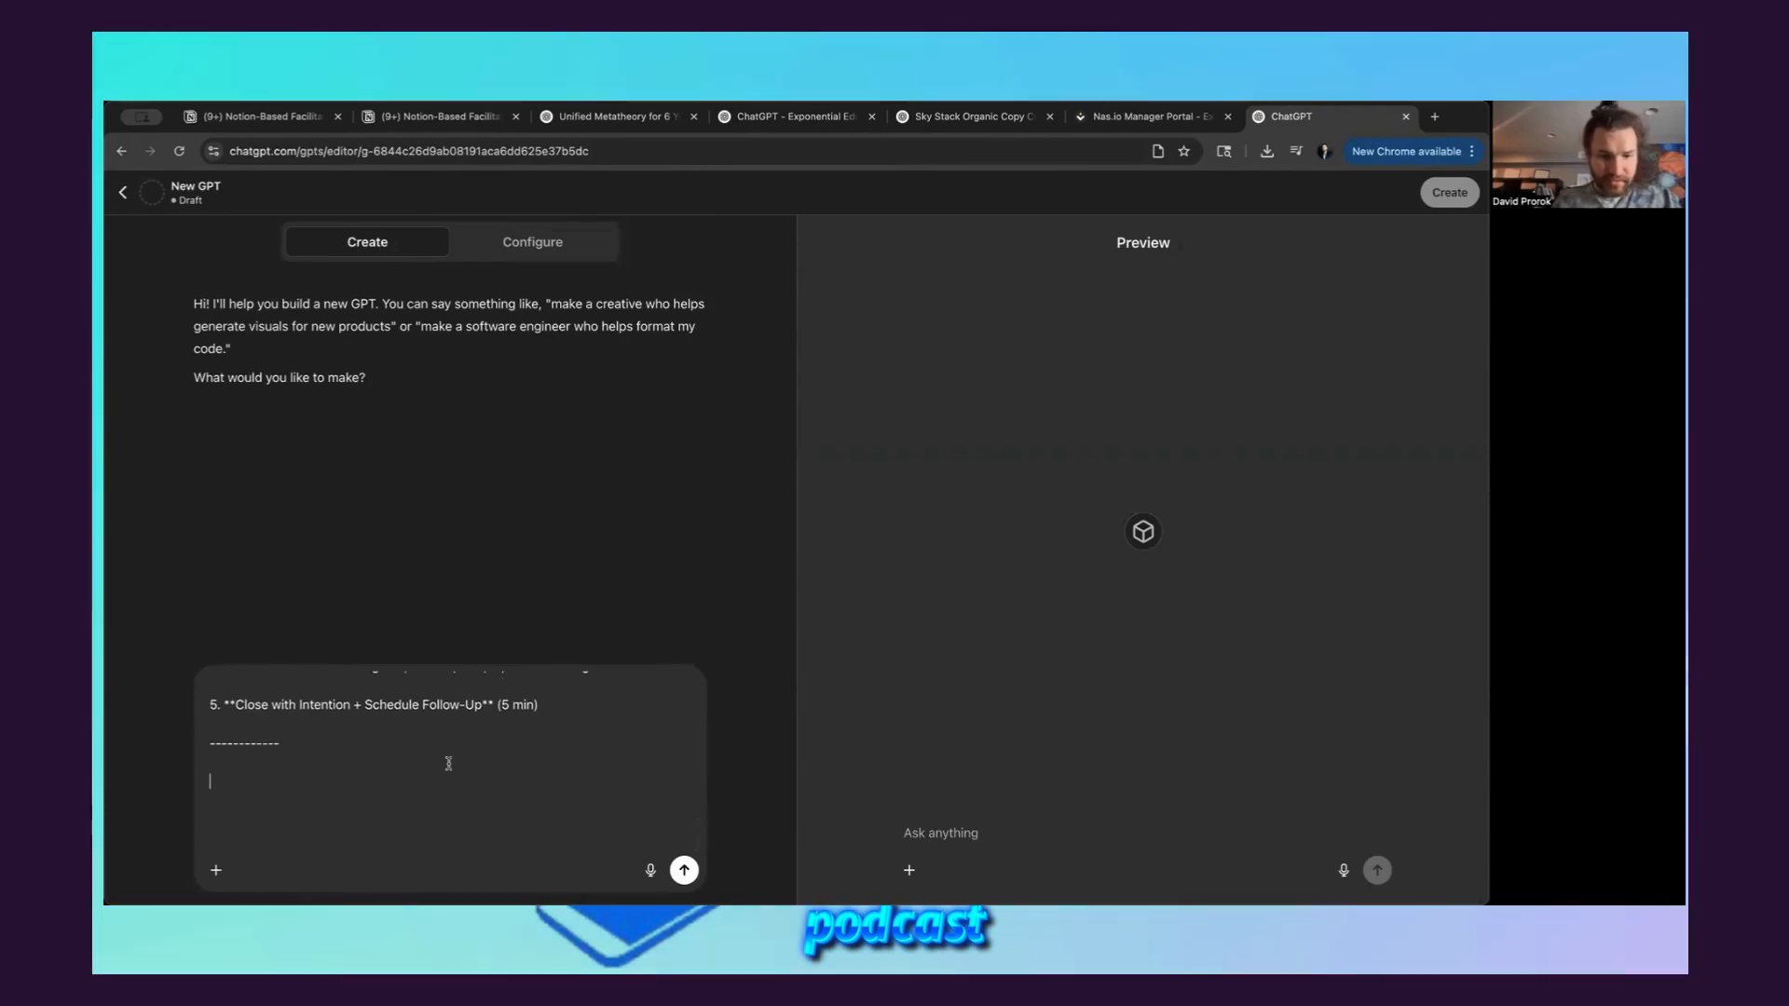
Add "Use this prompt pack and guide the user through each step, one at a time, moving onto the next step once the previous one was completed."
text(Use th)
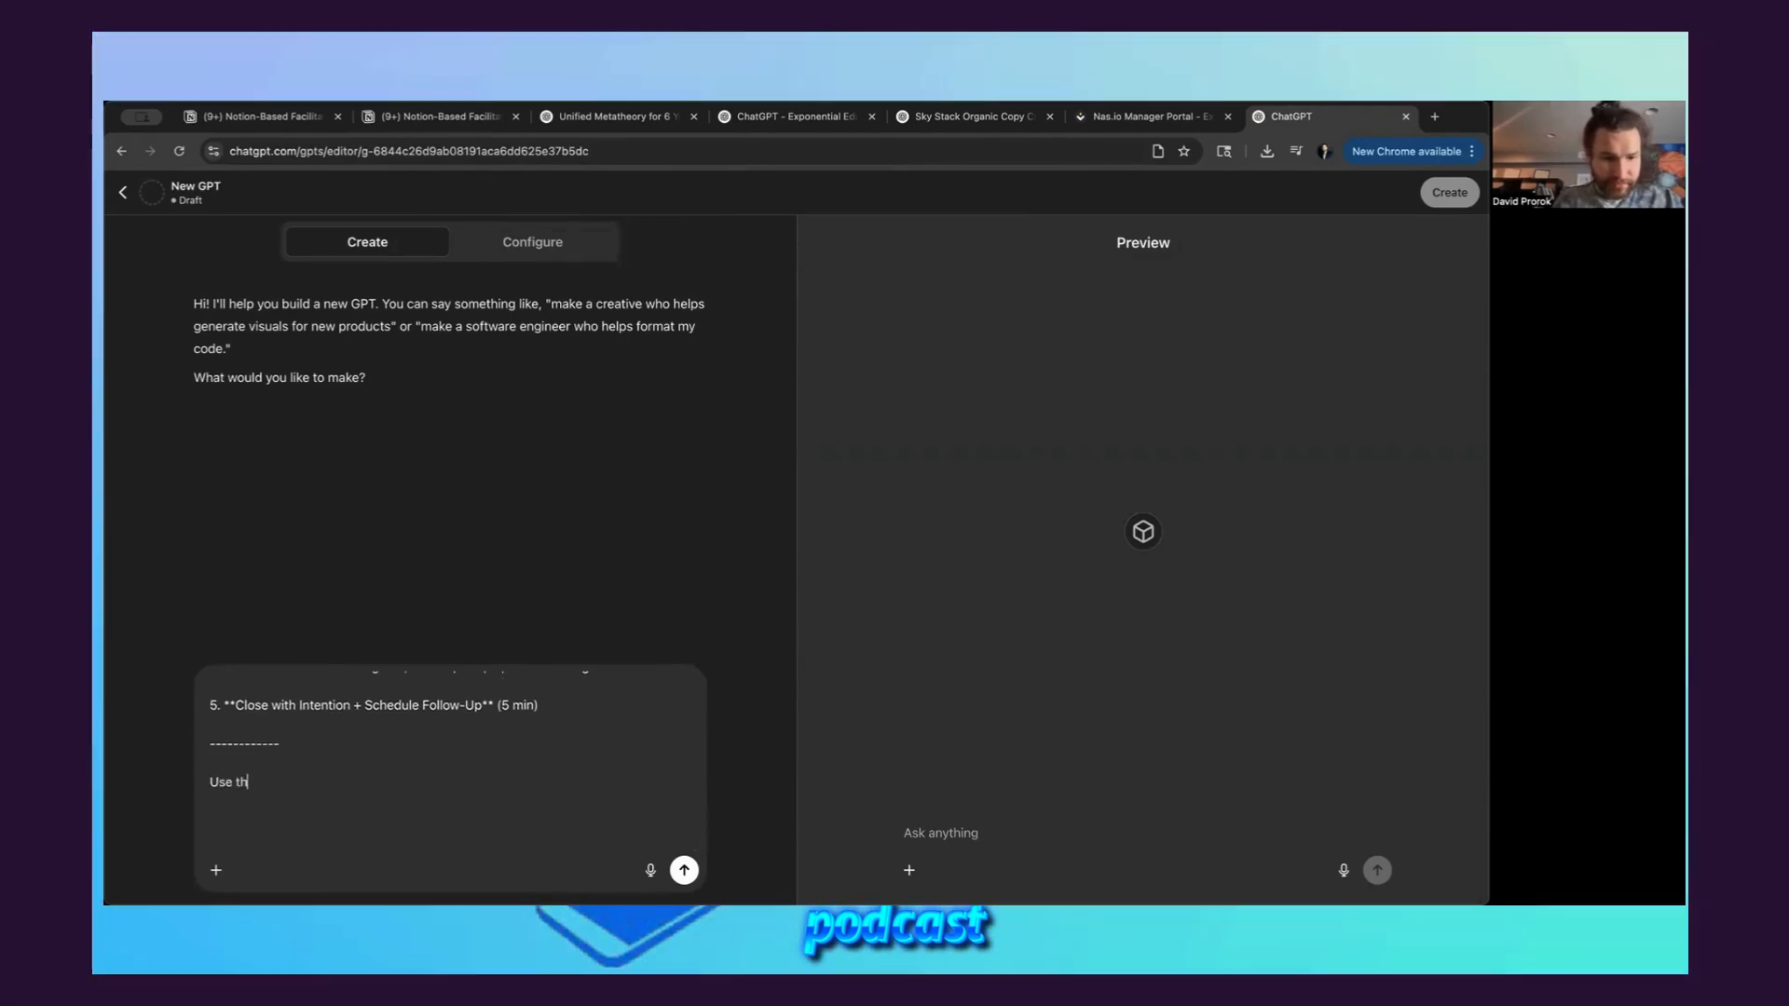
text(is prompt pack and gu)
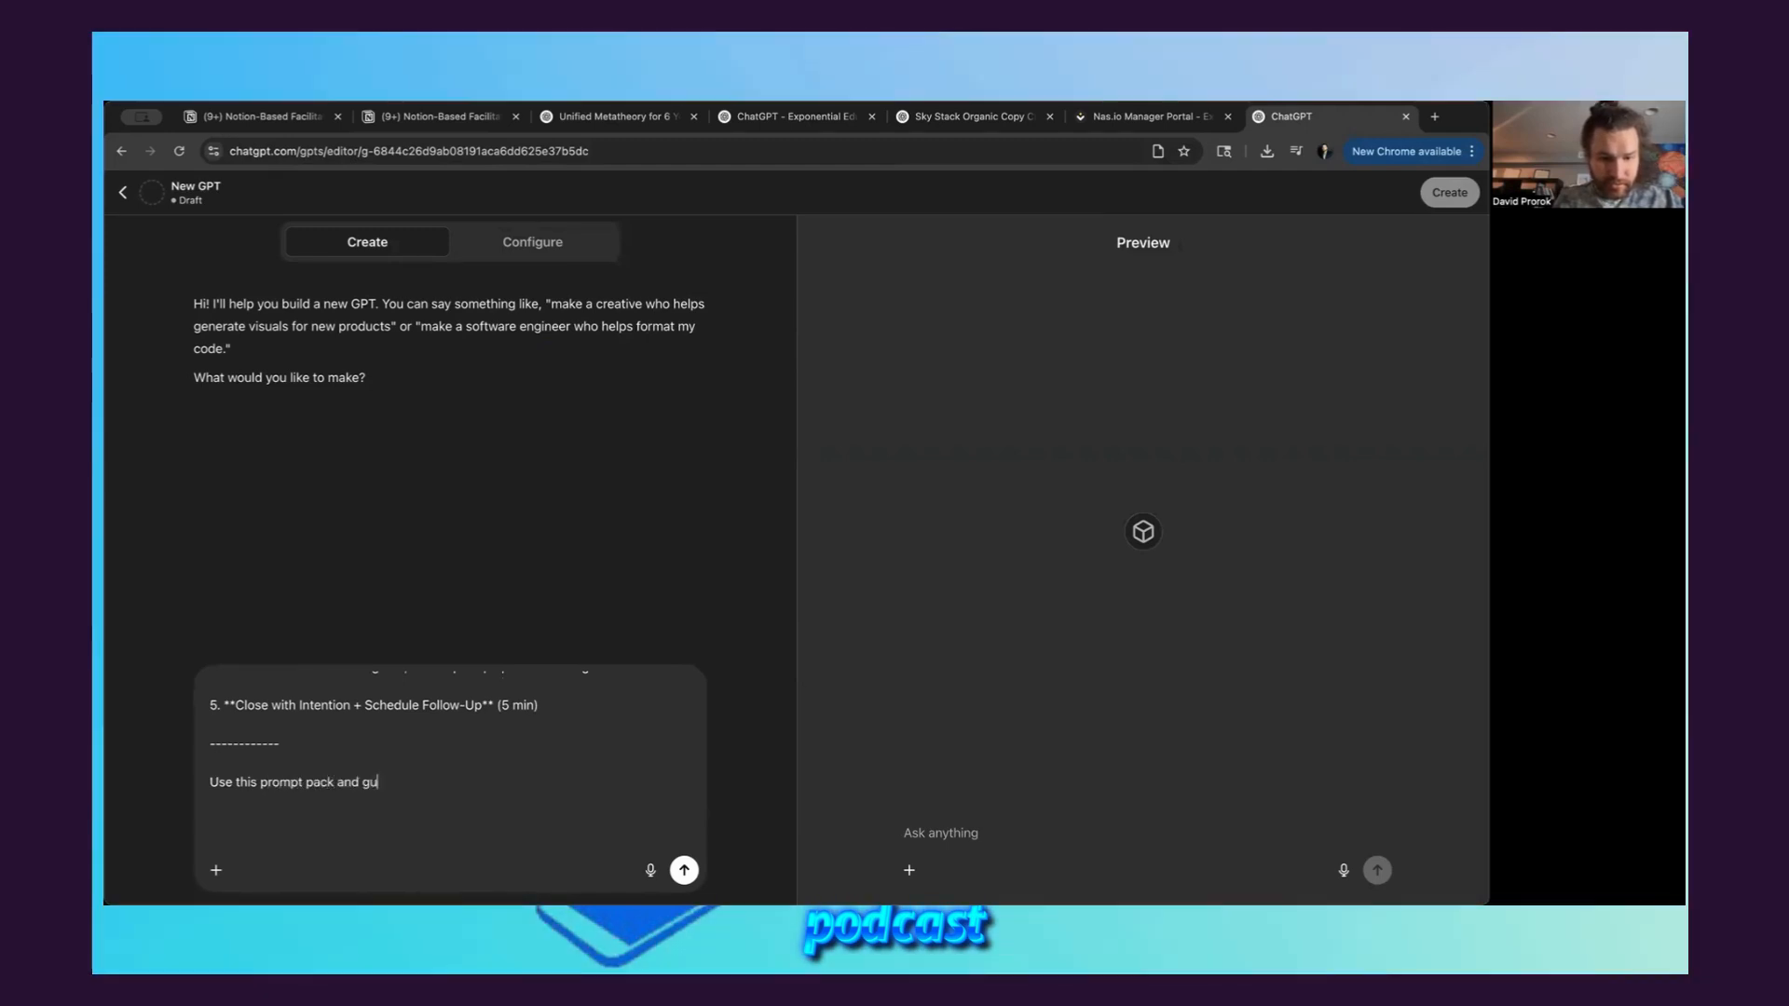
text(ide the user throug)
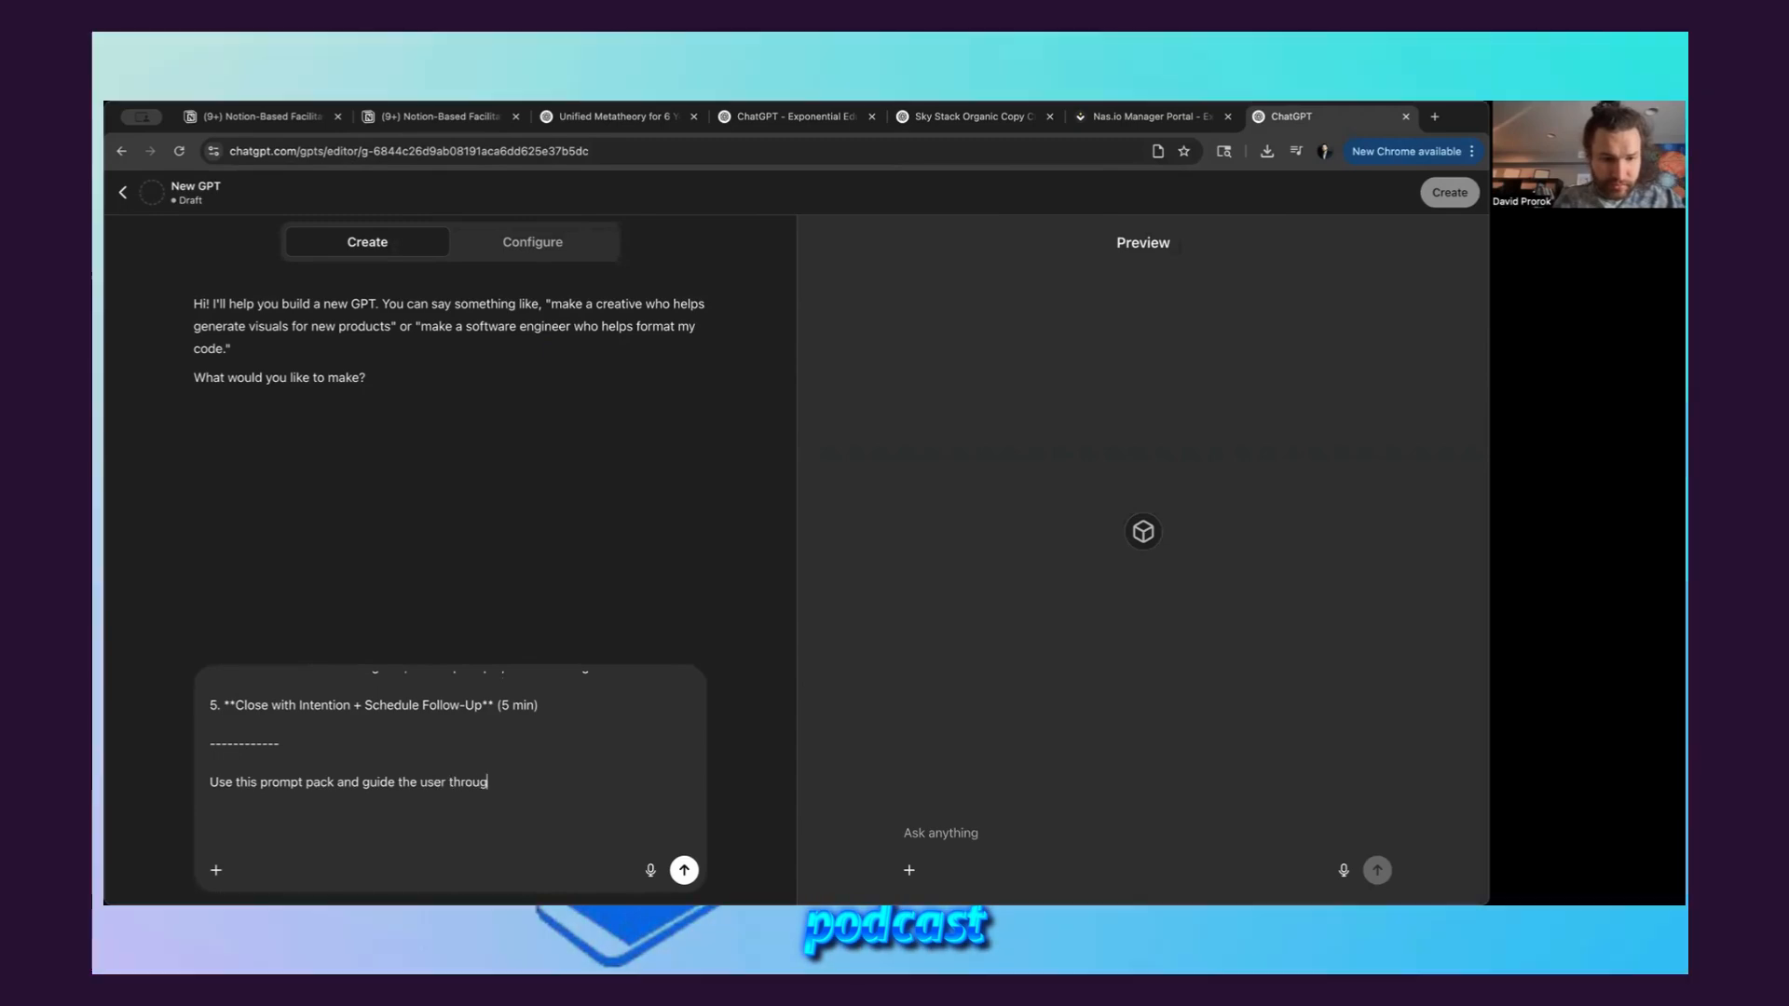
text(h each step, )
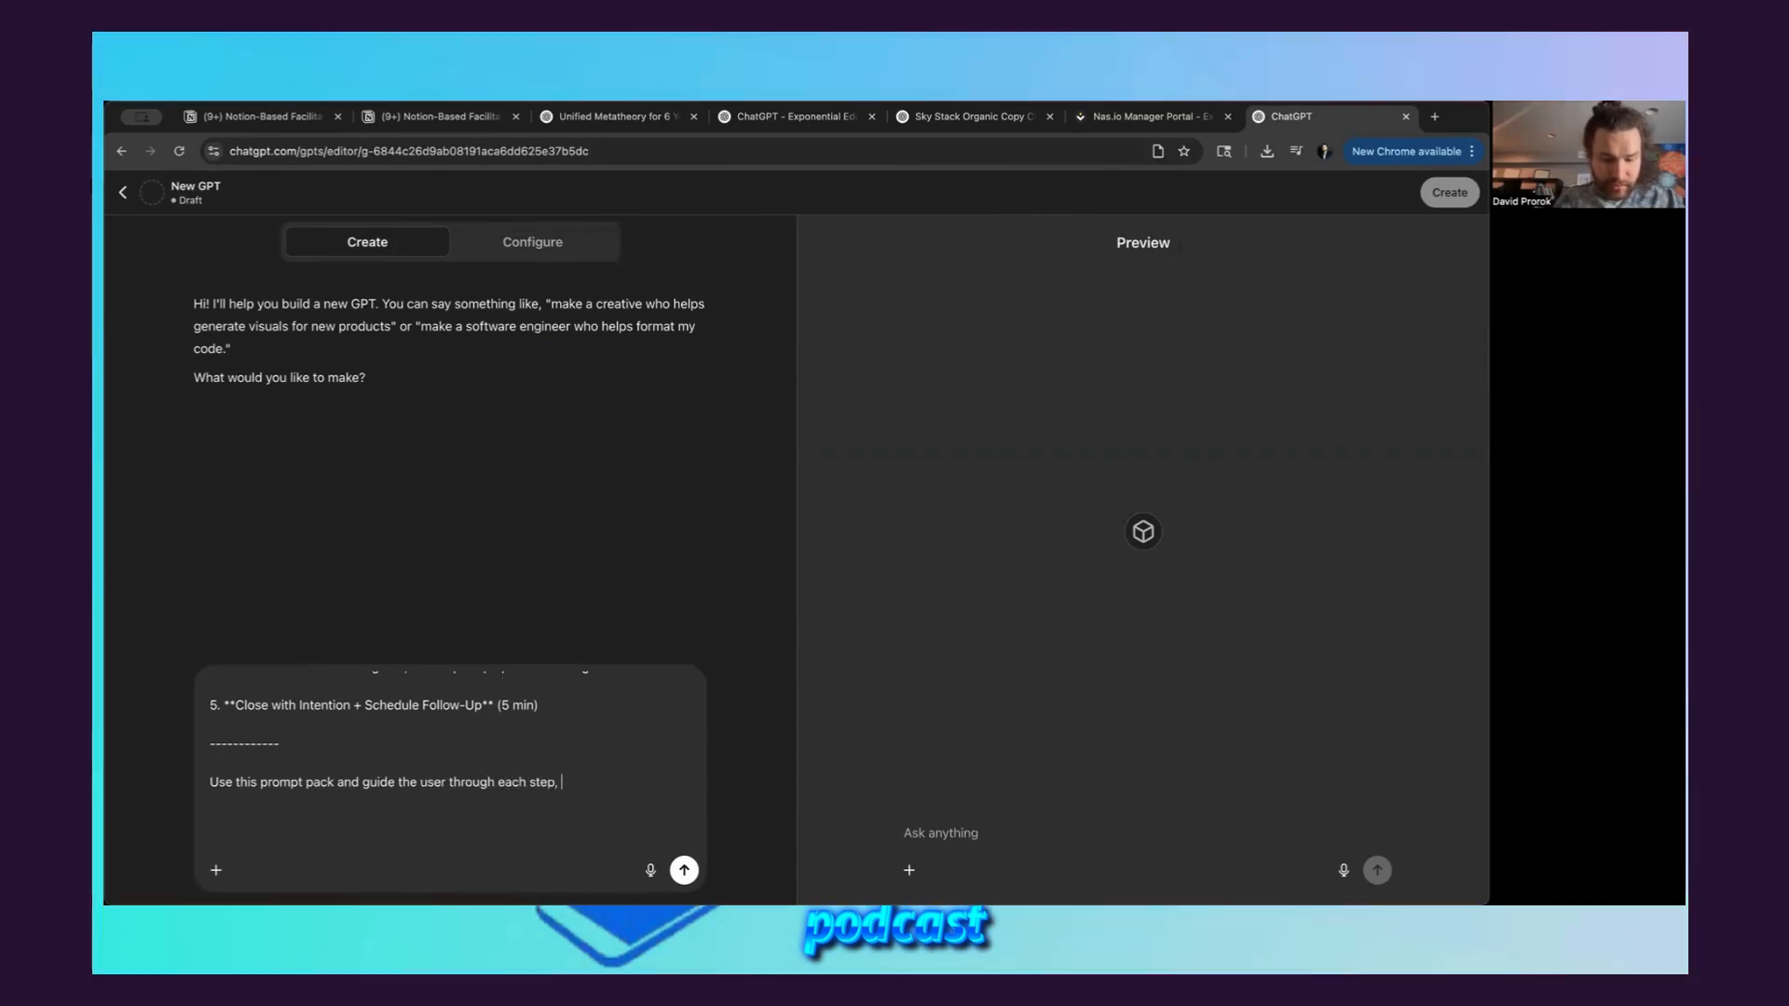
text(one at a time, movi)
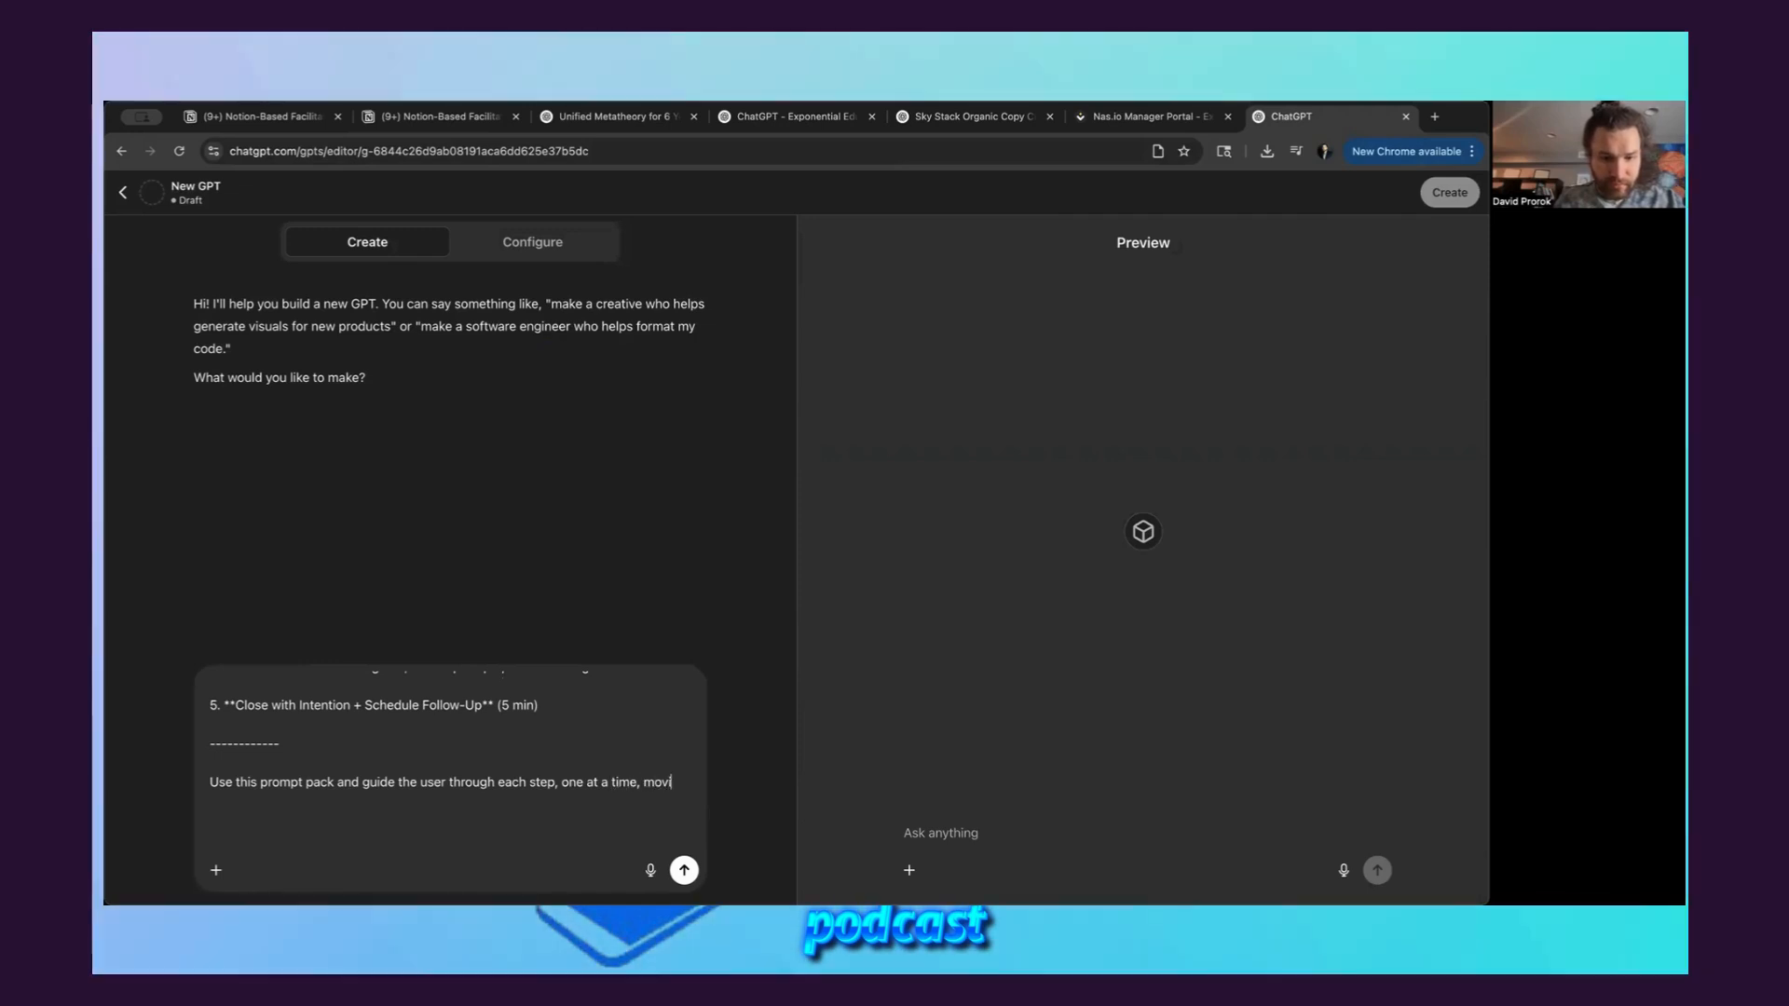
text(ng onto the next)
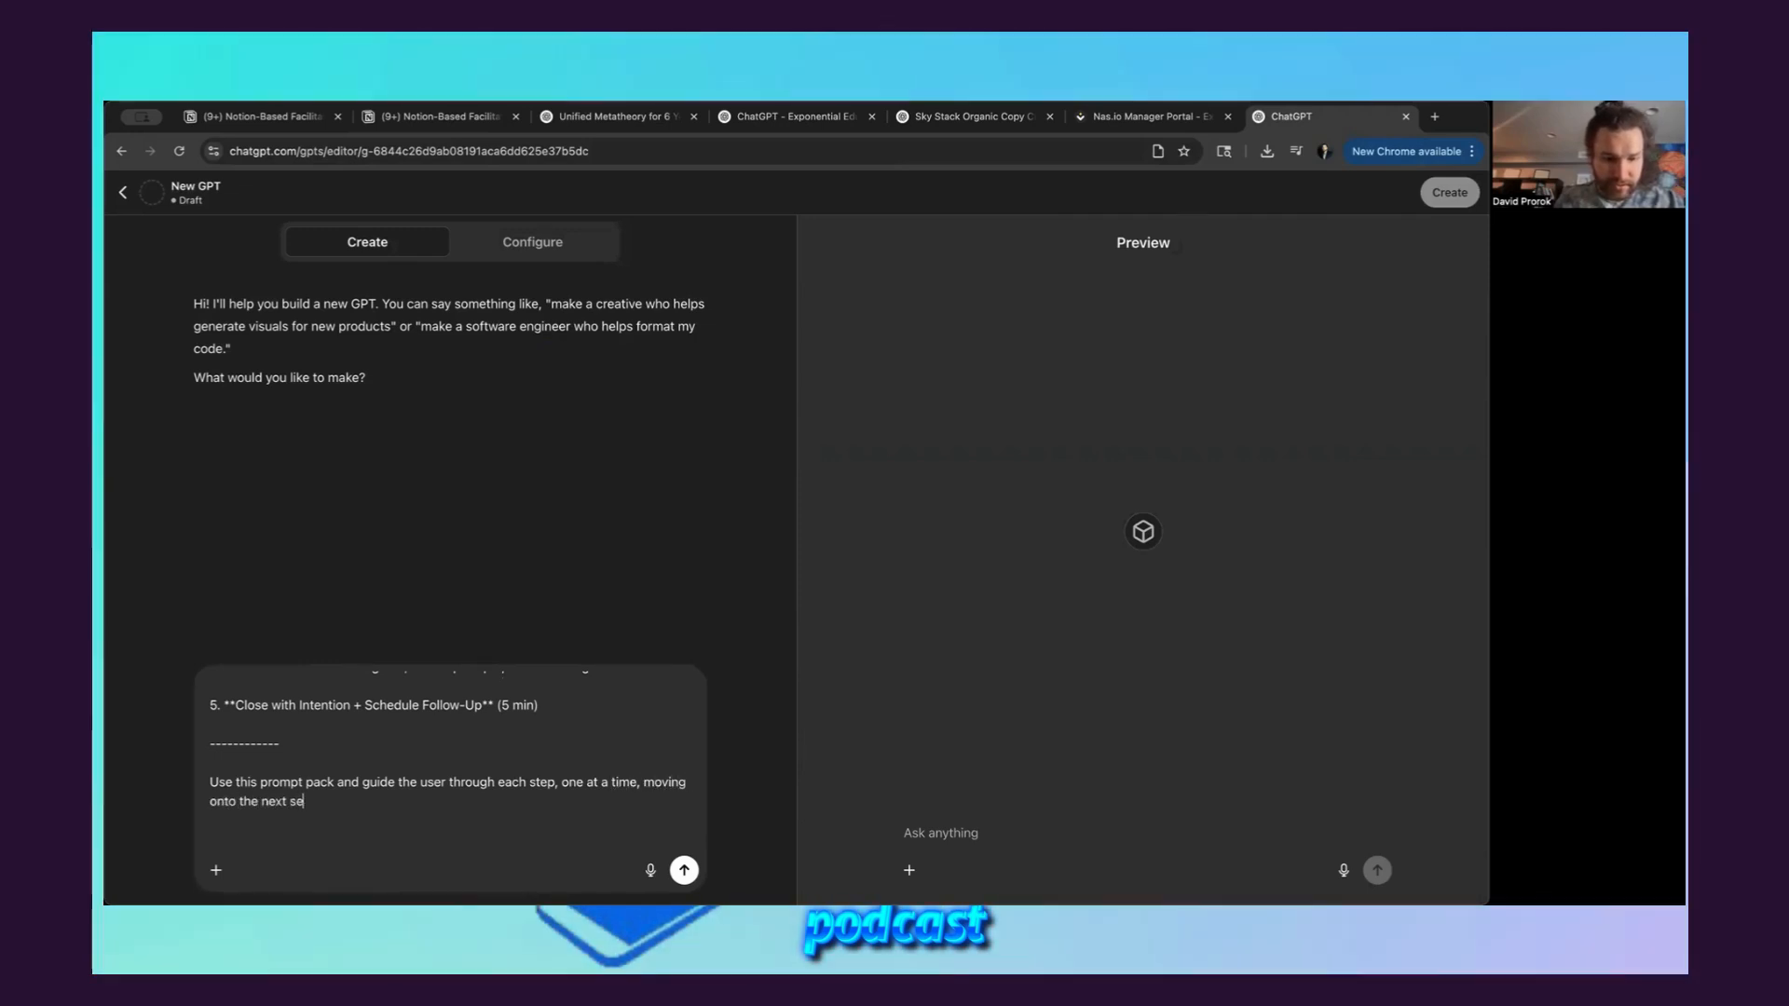
text( step once the p)
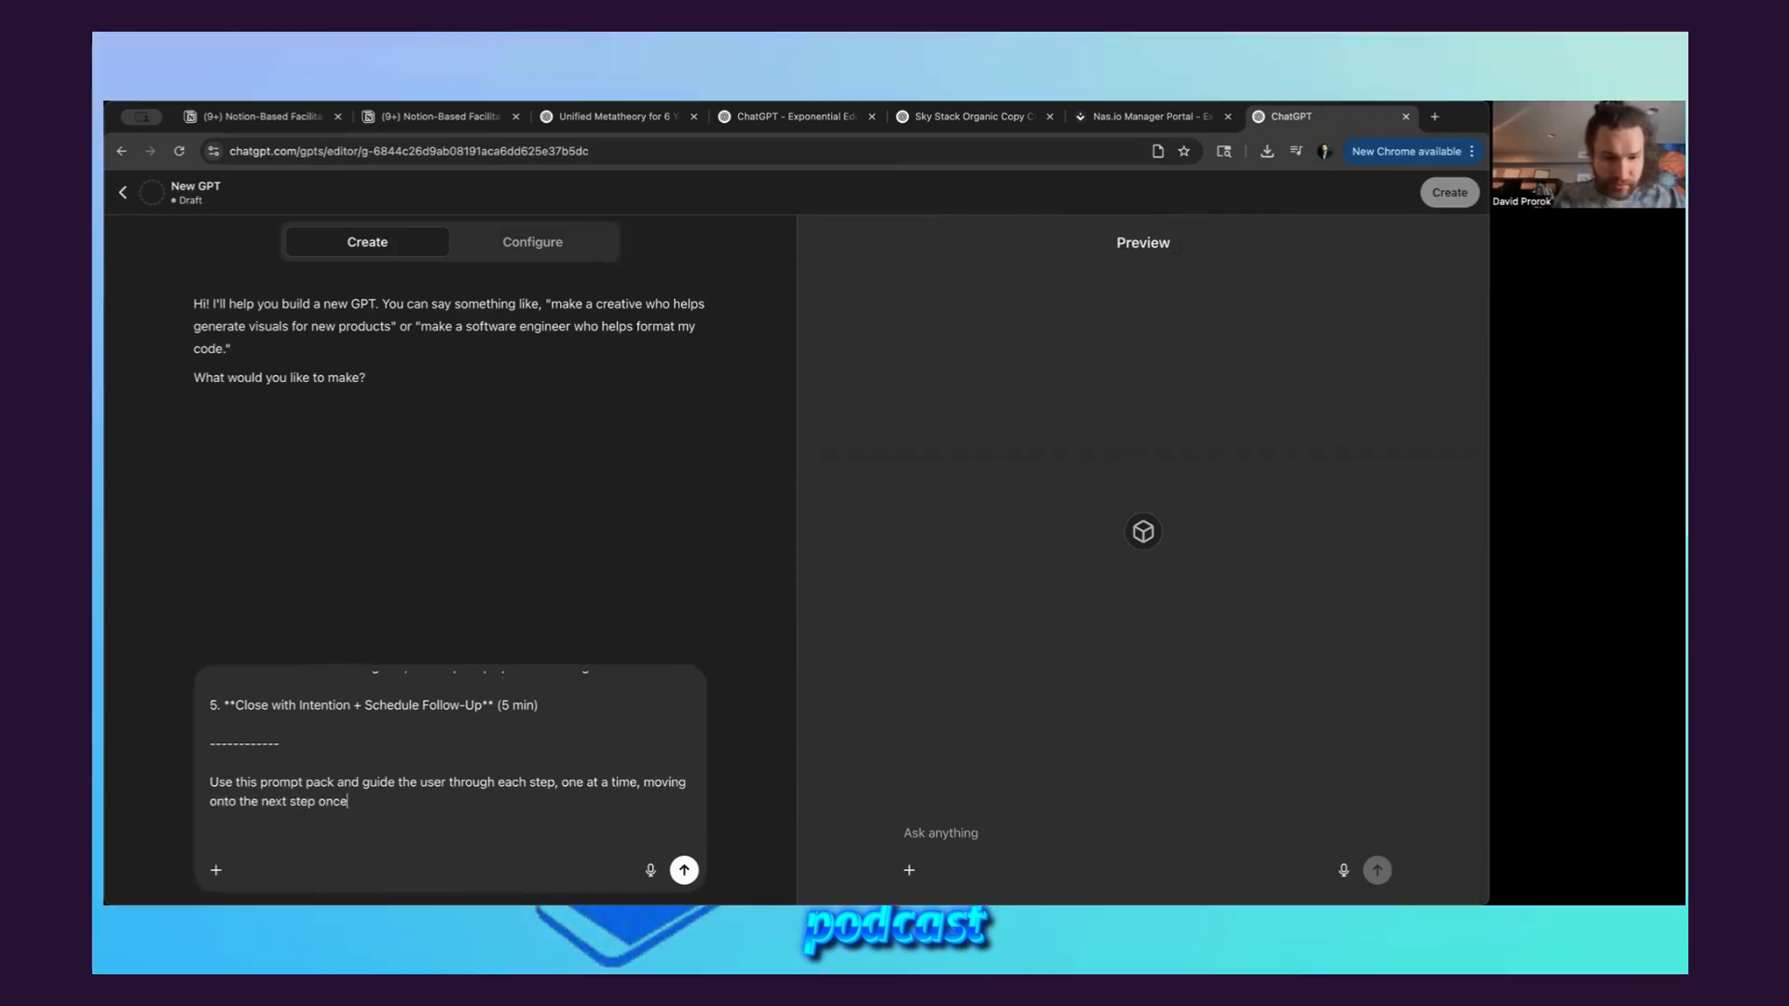
text(revious one was )
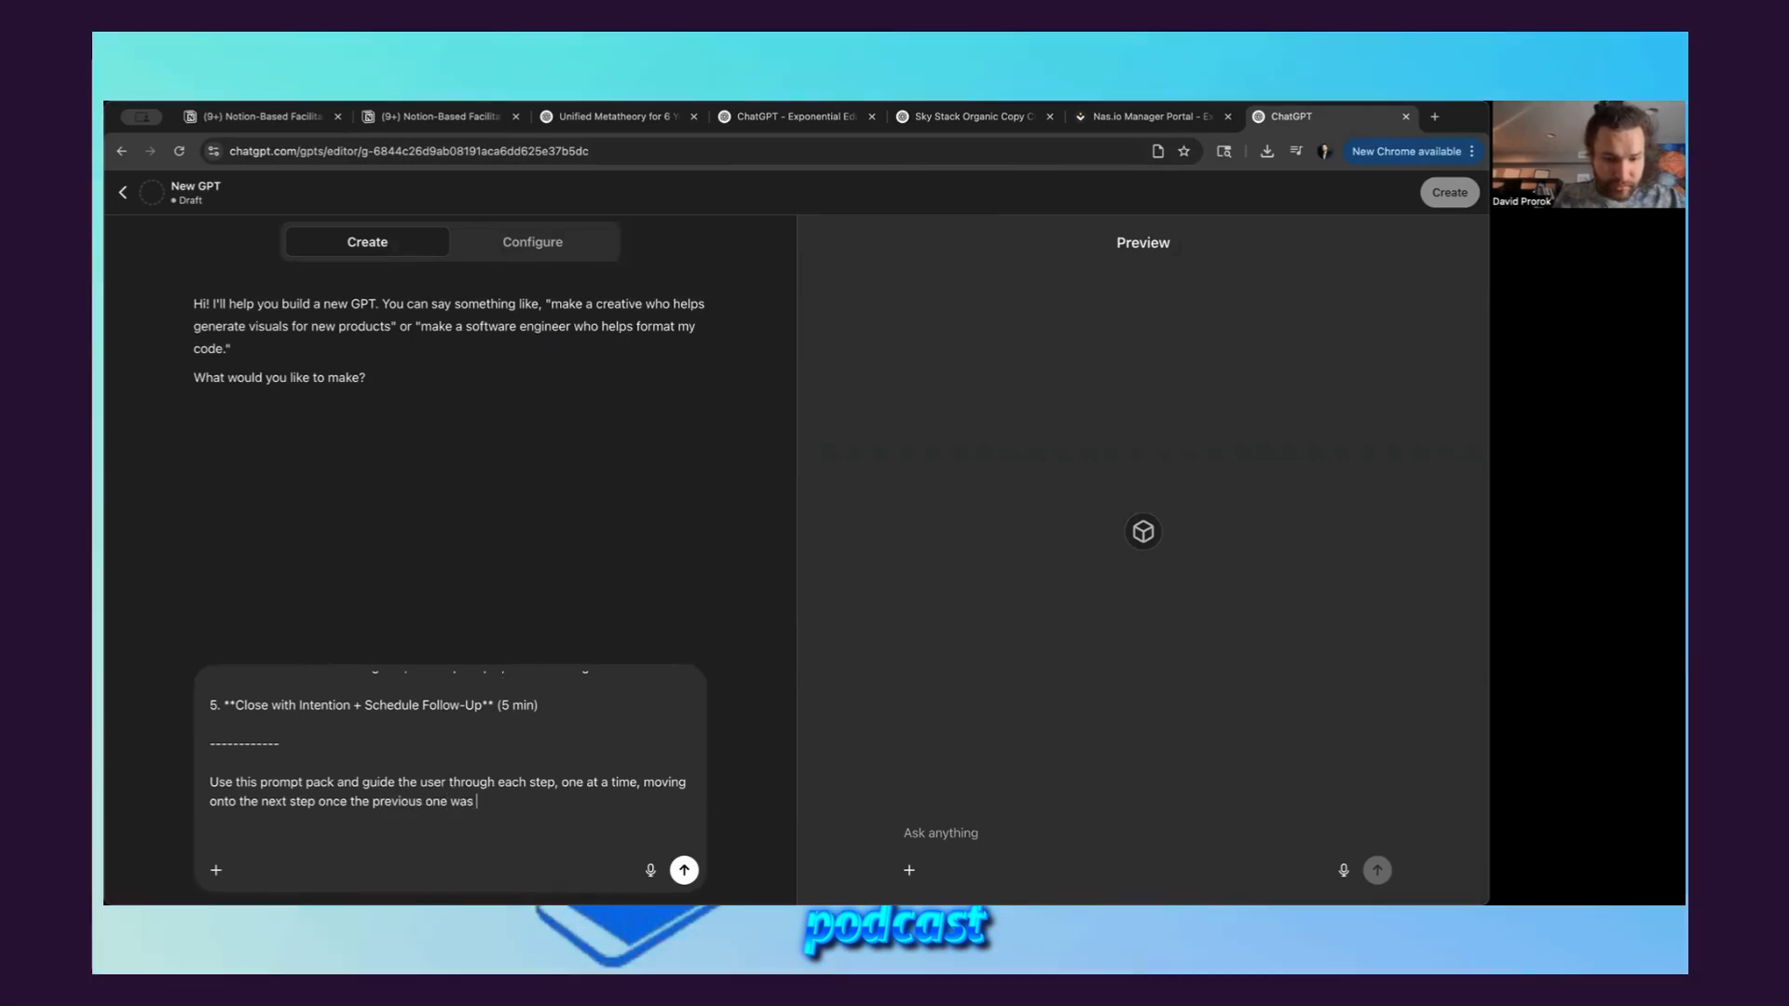
text(completed.)
Paste the copied ChatGPT Prompt Pack below that instruction and close it with a "-----" divider line
key(ctrl+v)
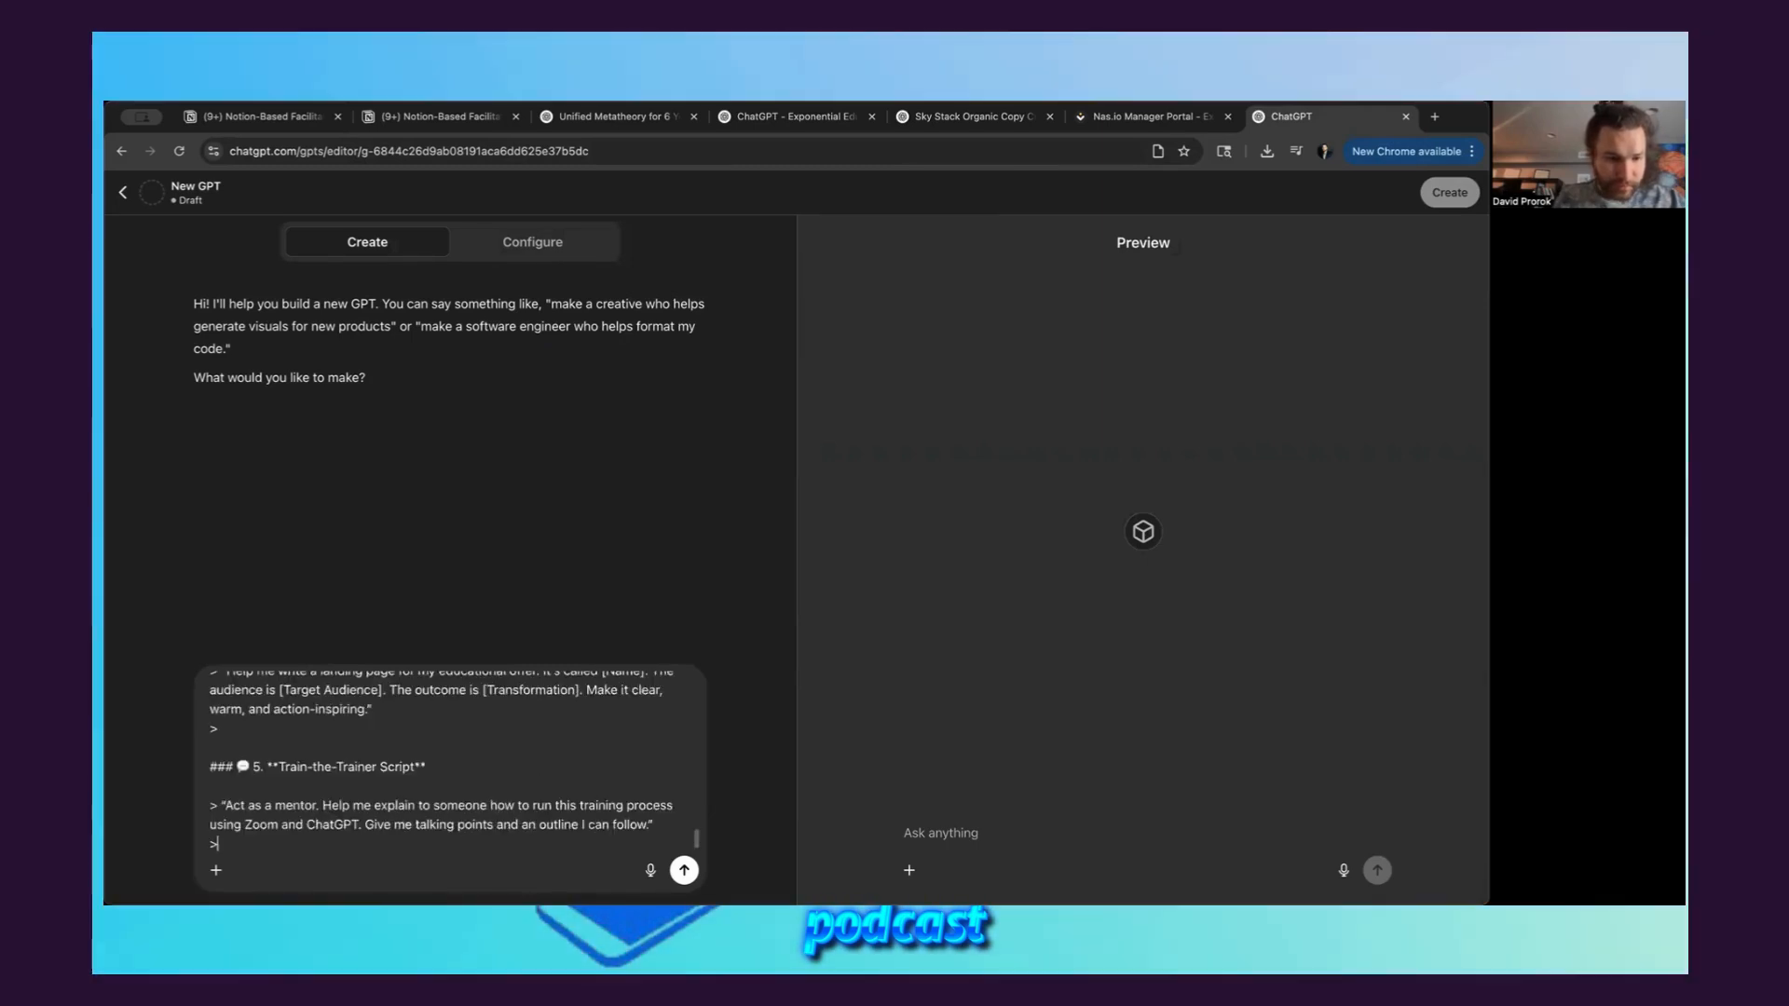
text(-----)
key(Return)
key(Return)
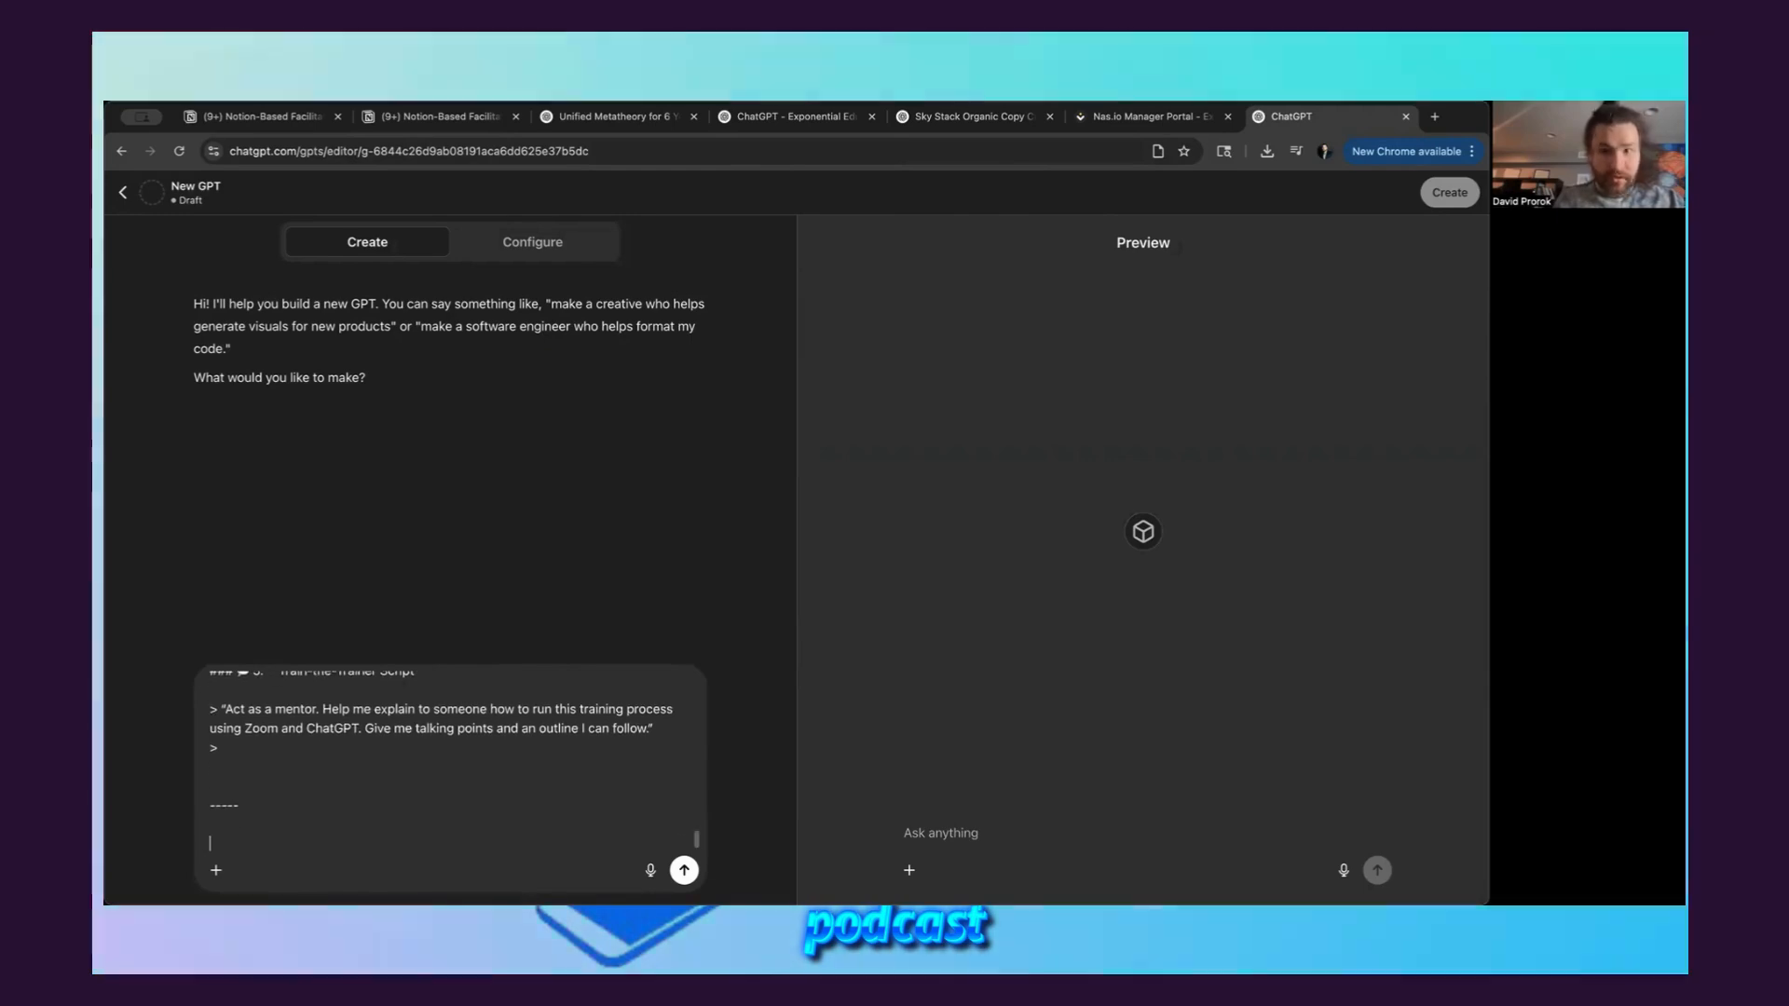
Switch to the Notion facilitator guide and copy the "1. Curiosity Kickoff" prompt text from the ChatGPT Prompt Pack
click(493, 127)
scroll(679, 452, up, 3)
click(685, 457)
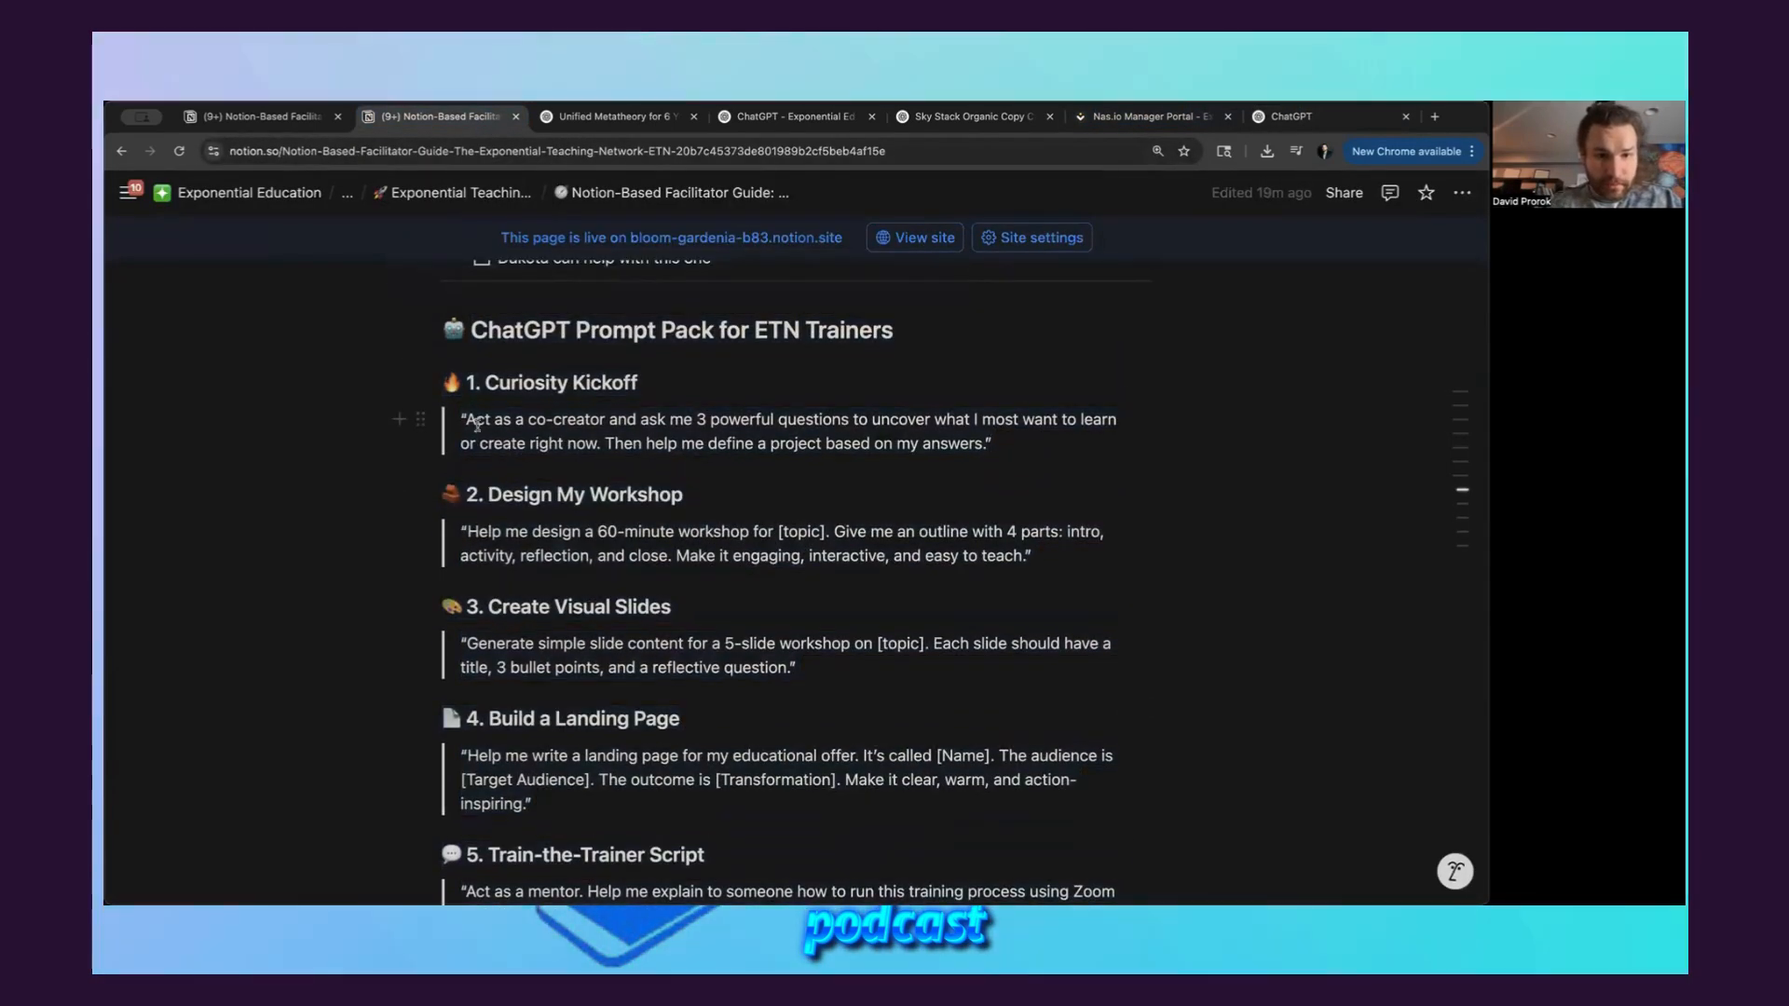
drag(465, 418, 985, 446)
key(super+c)
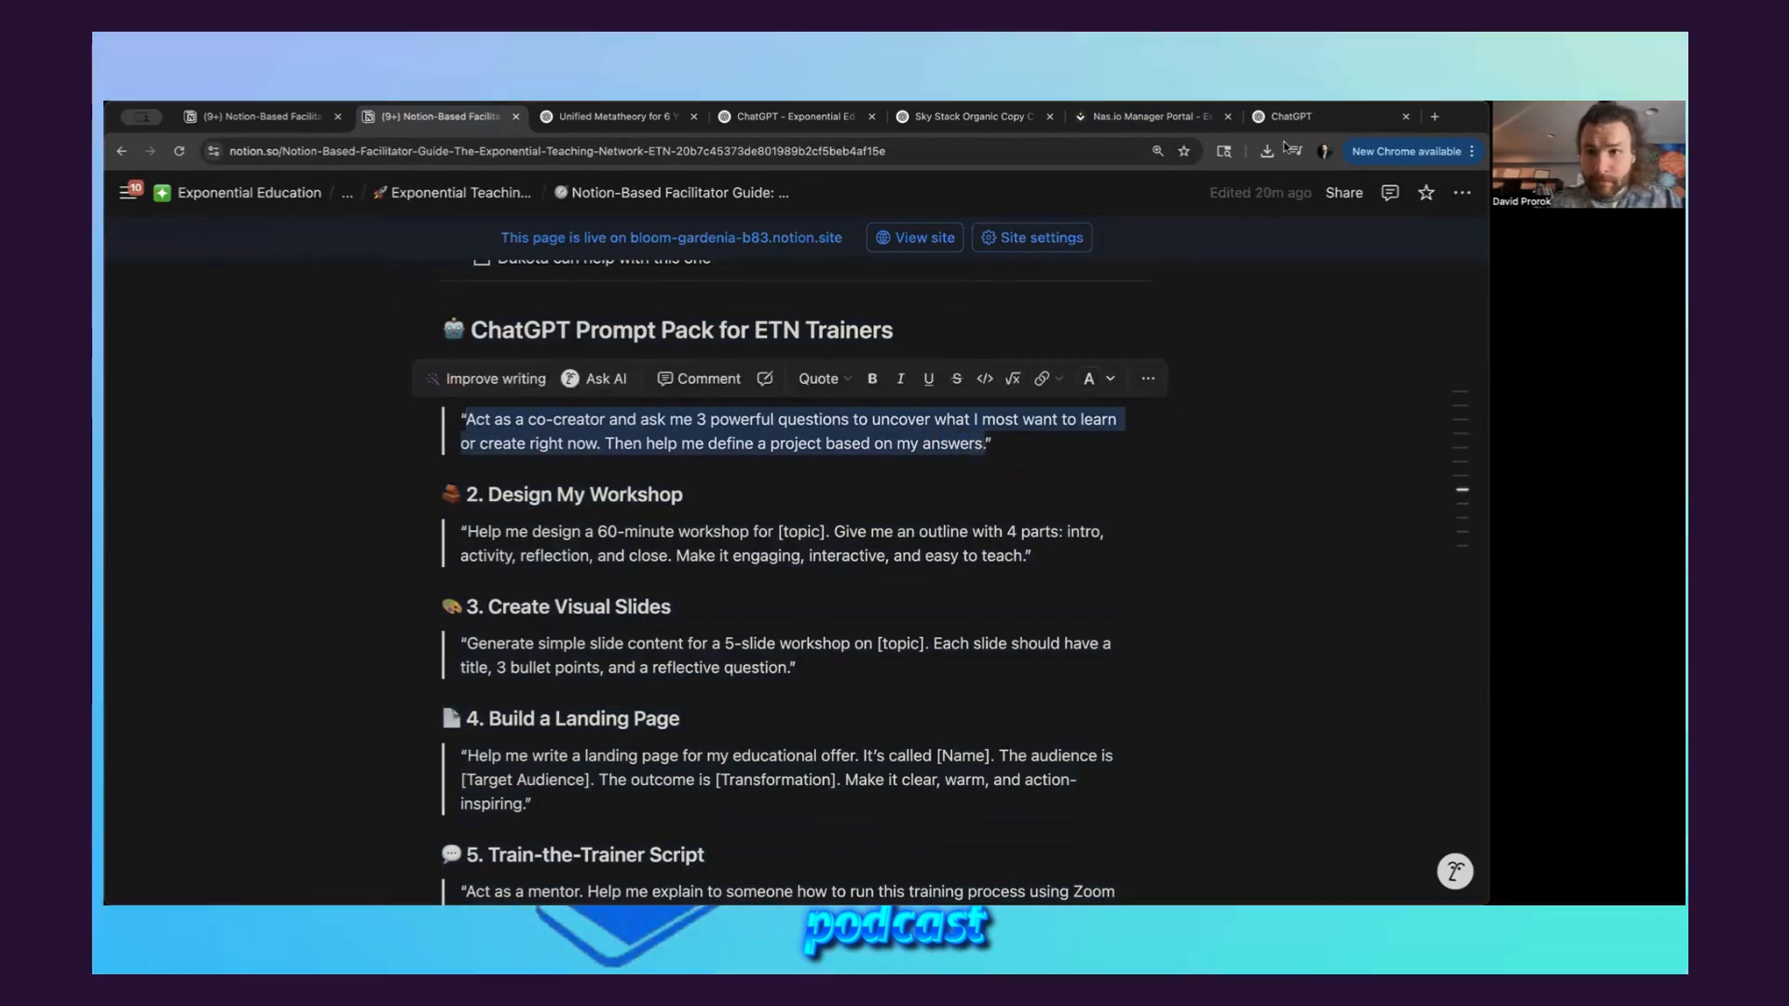
In the GPT draft, add "Include this as the primary conversation starter:", paste the copied Curiosity Kickoff prompt below it, and send the builder prompt
key(super+9)
text(Include thi)
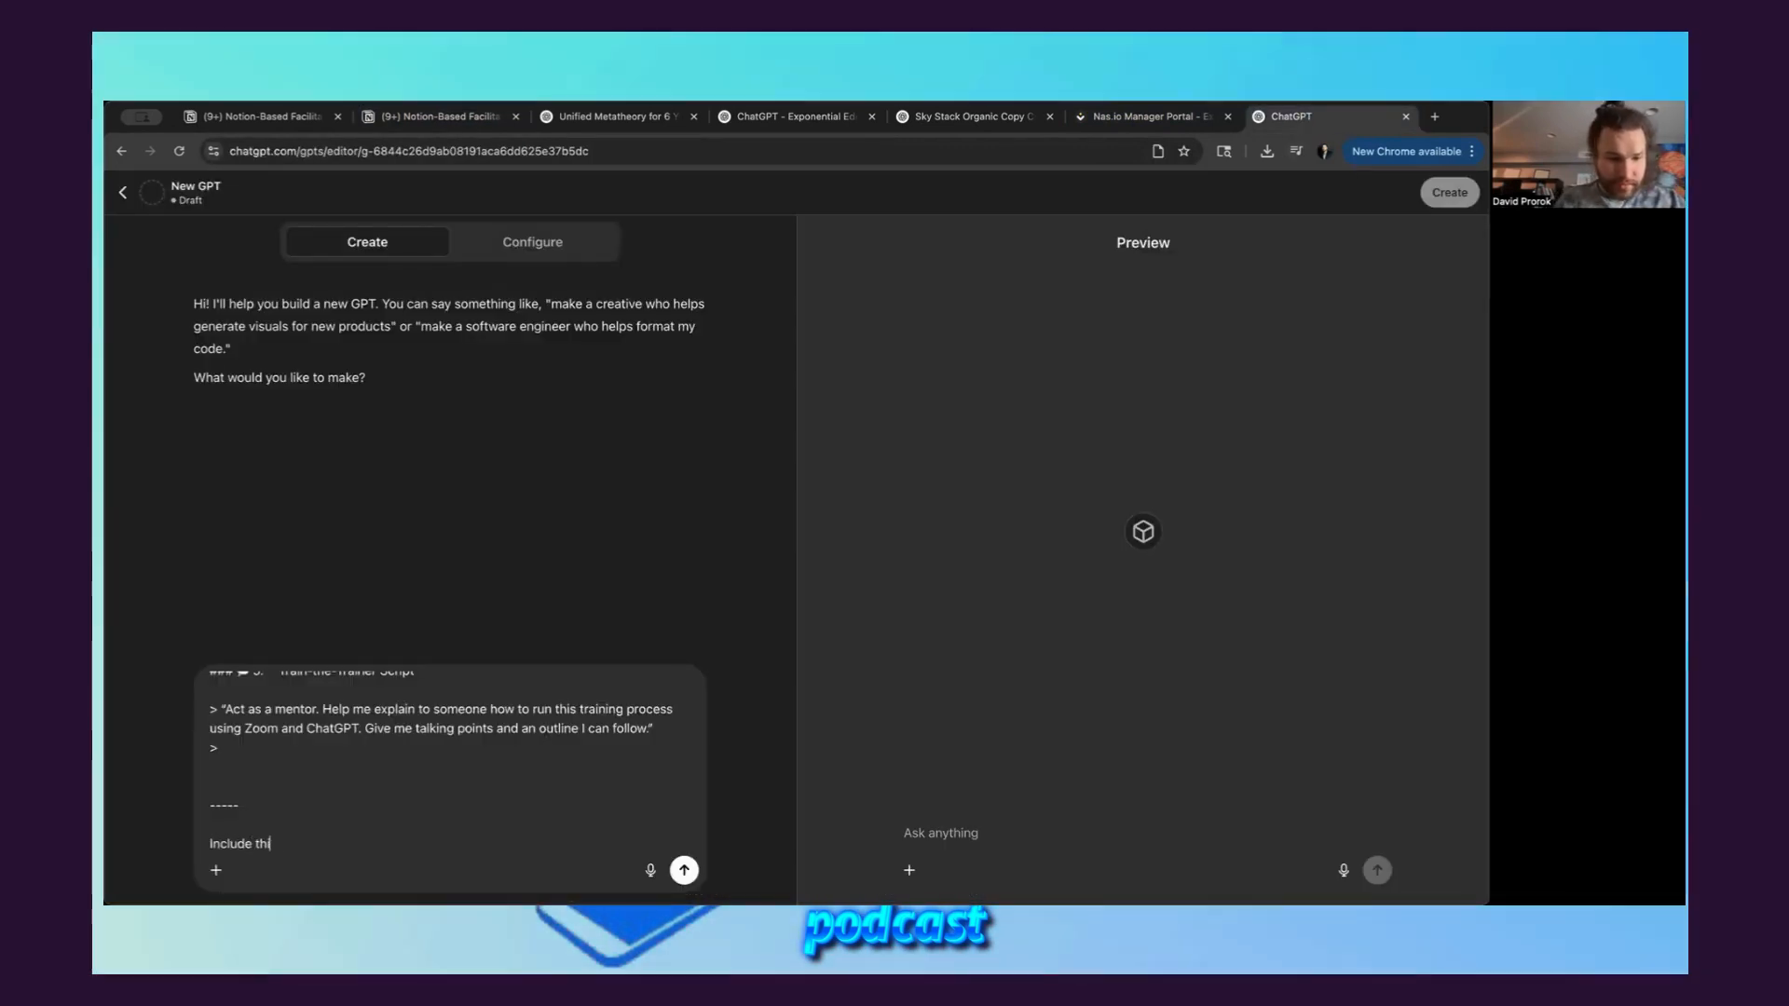
text(s as the primary )
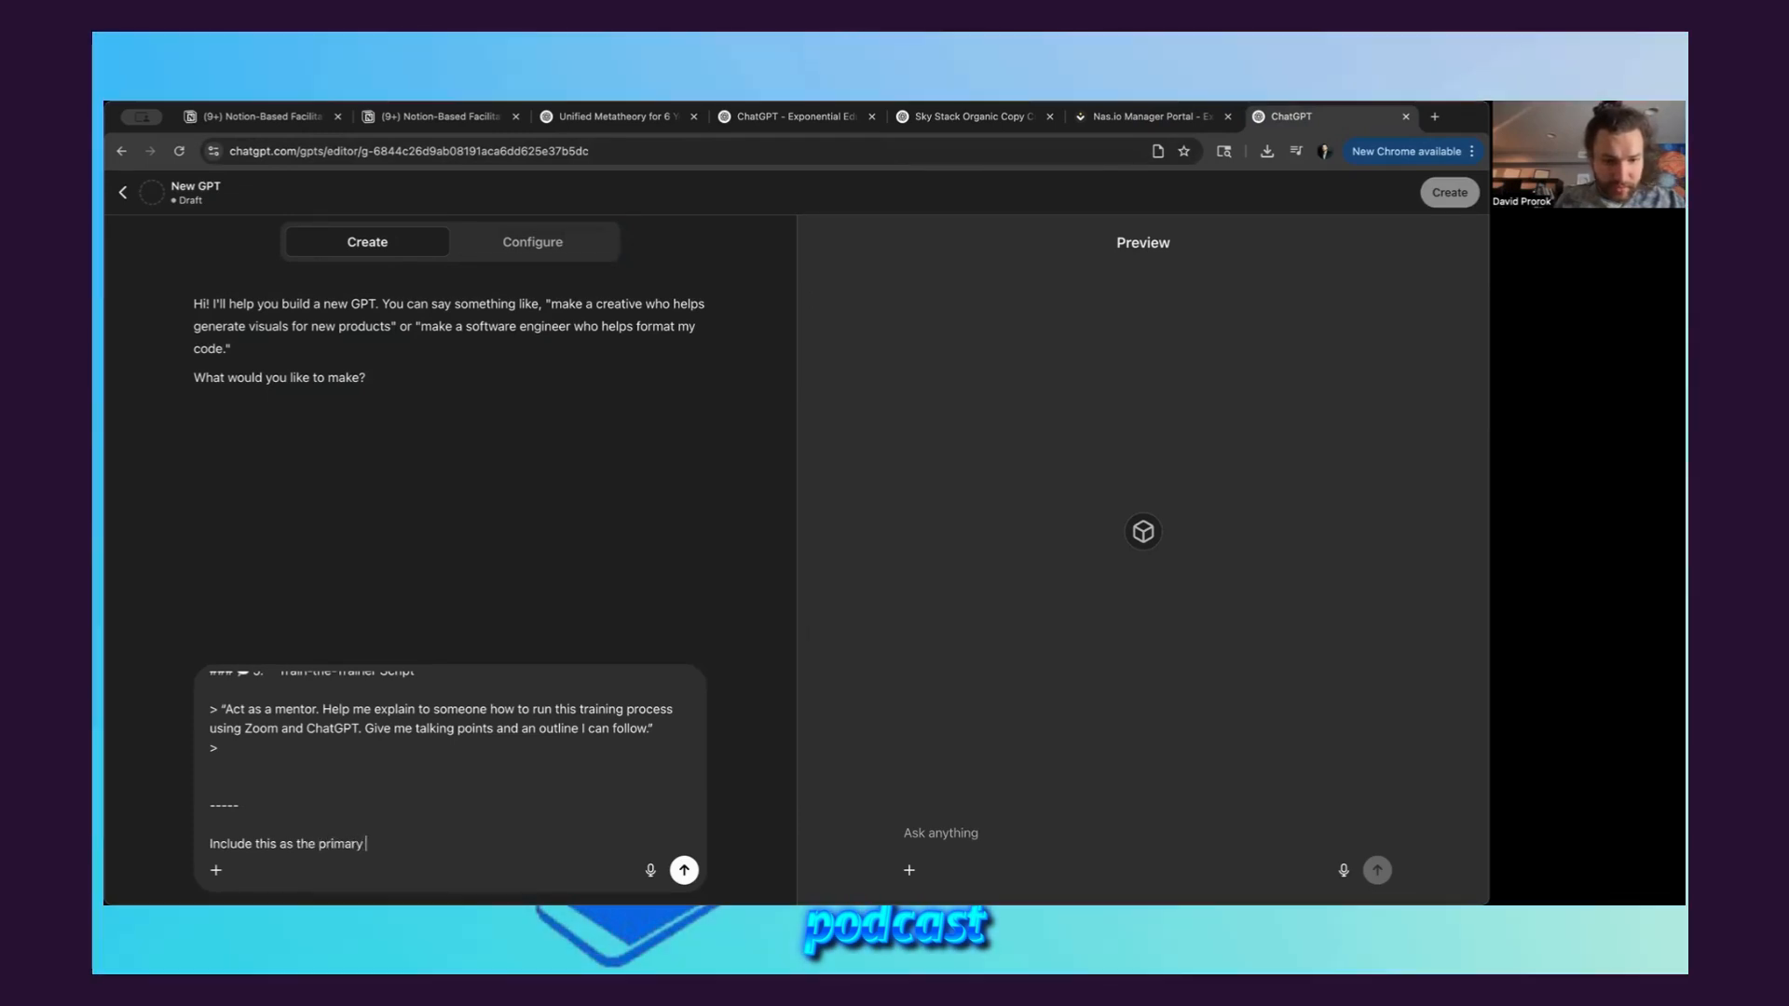
text(conversation starter:)
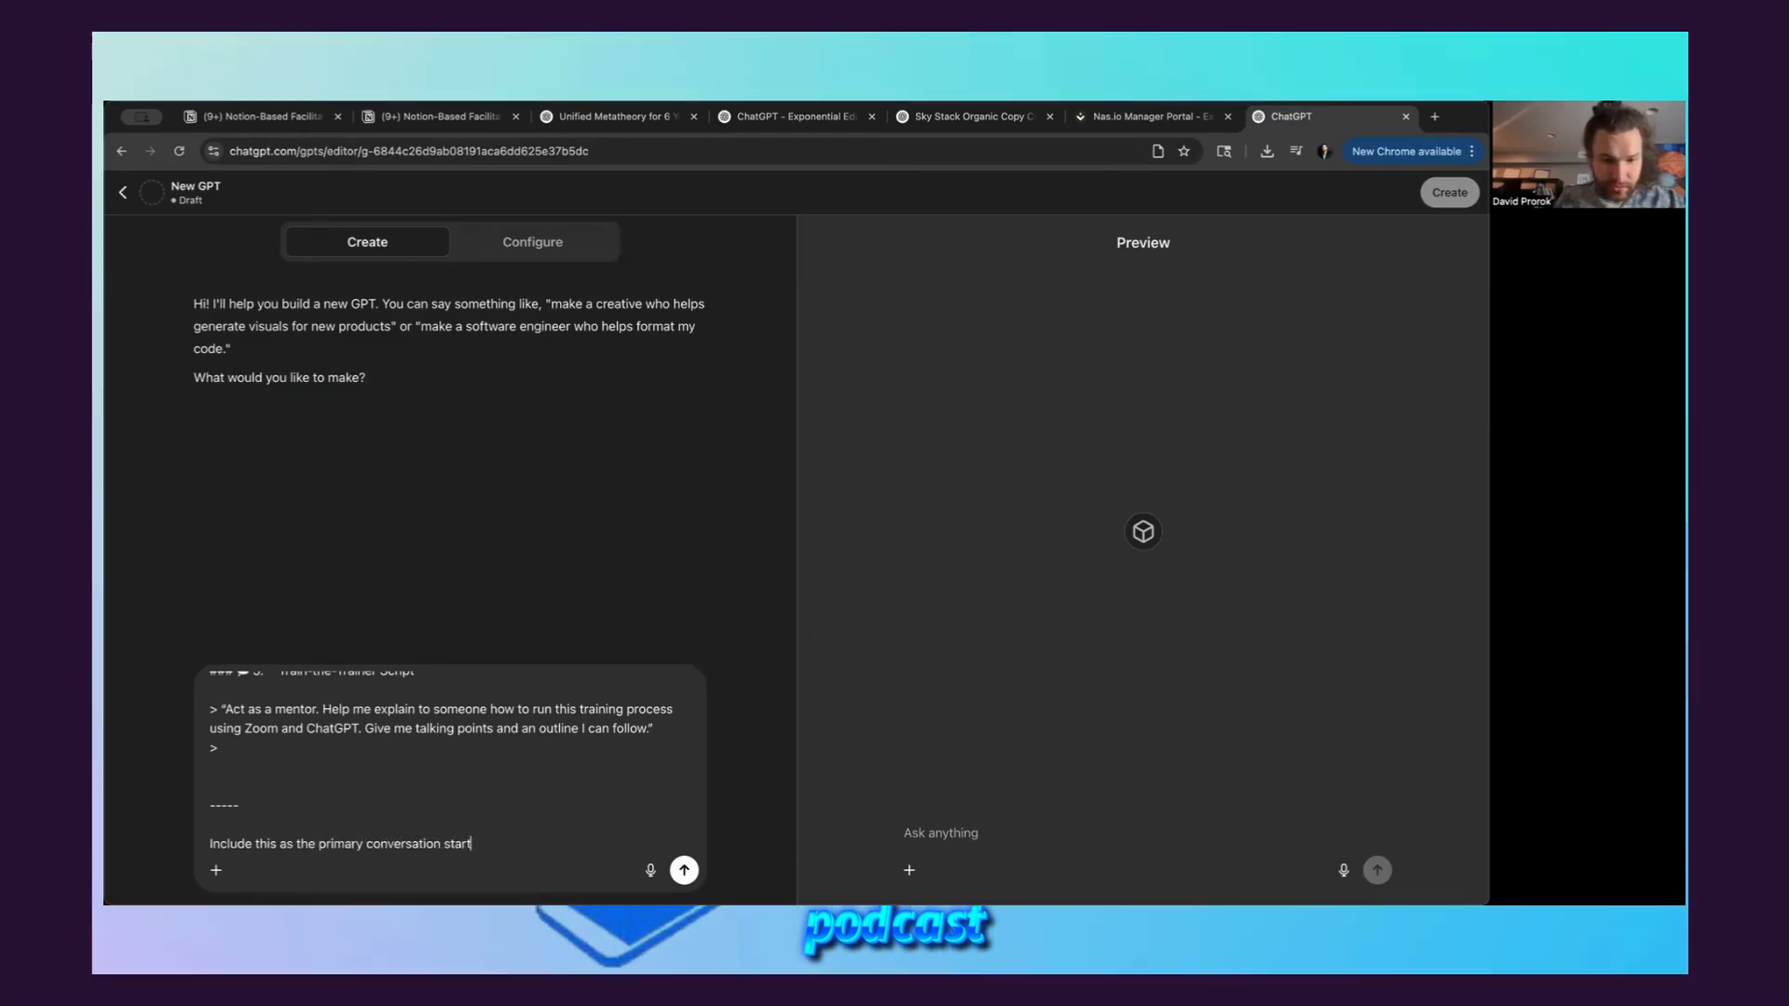
key(shift+Return)
key(shift+Return)
key(super+v)
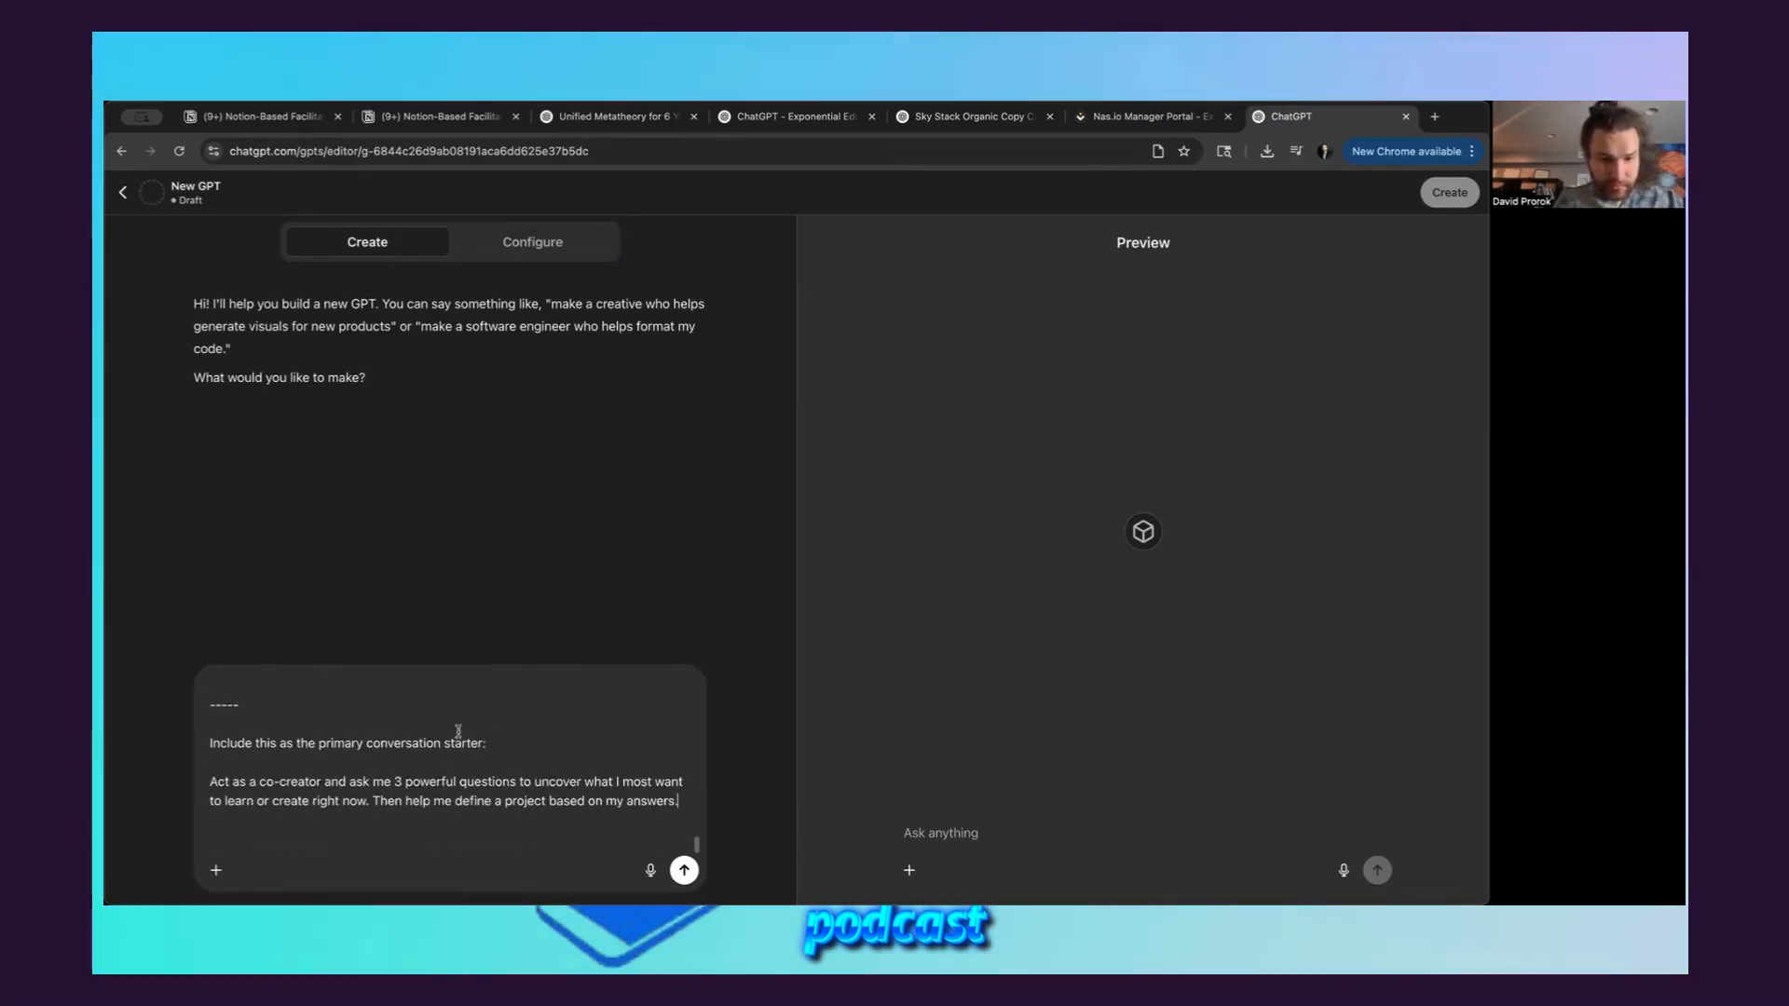
click(683, 869)
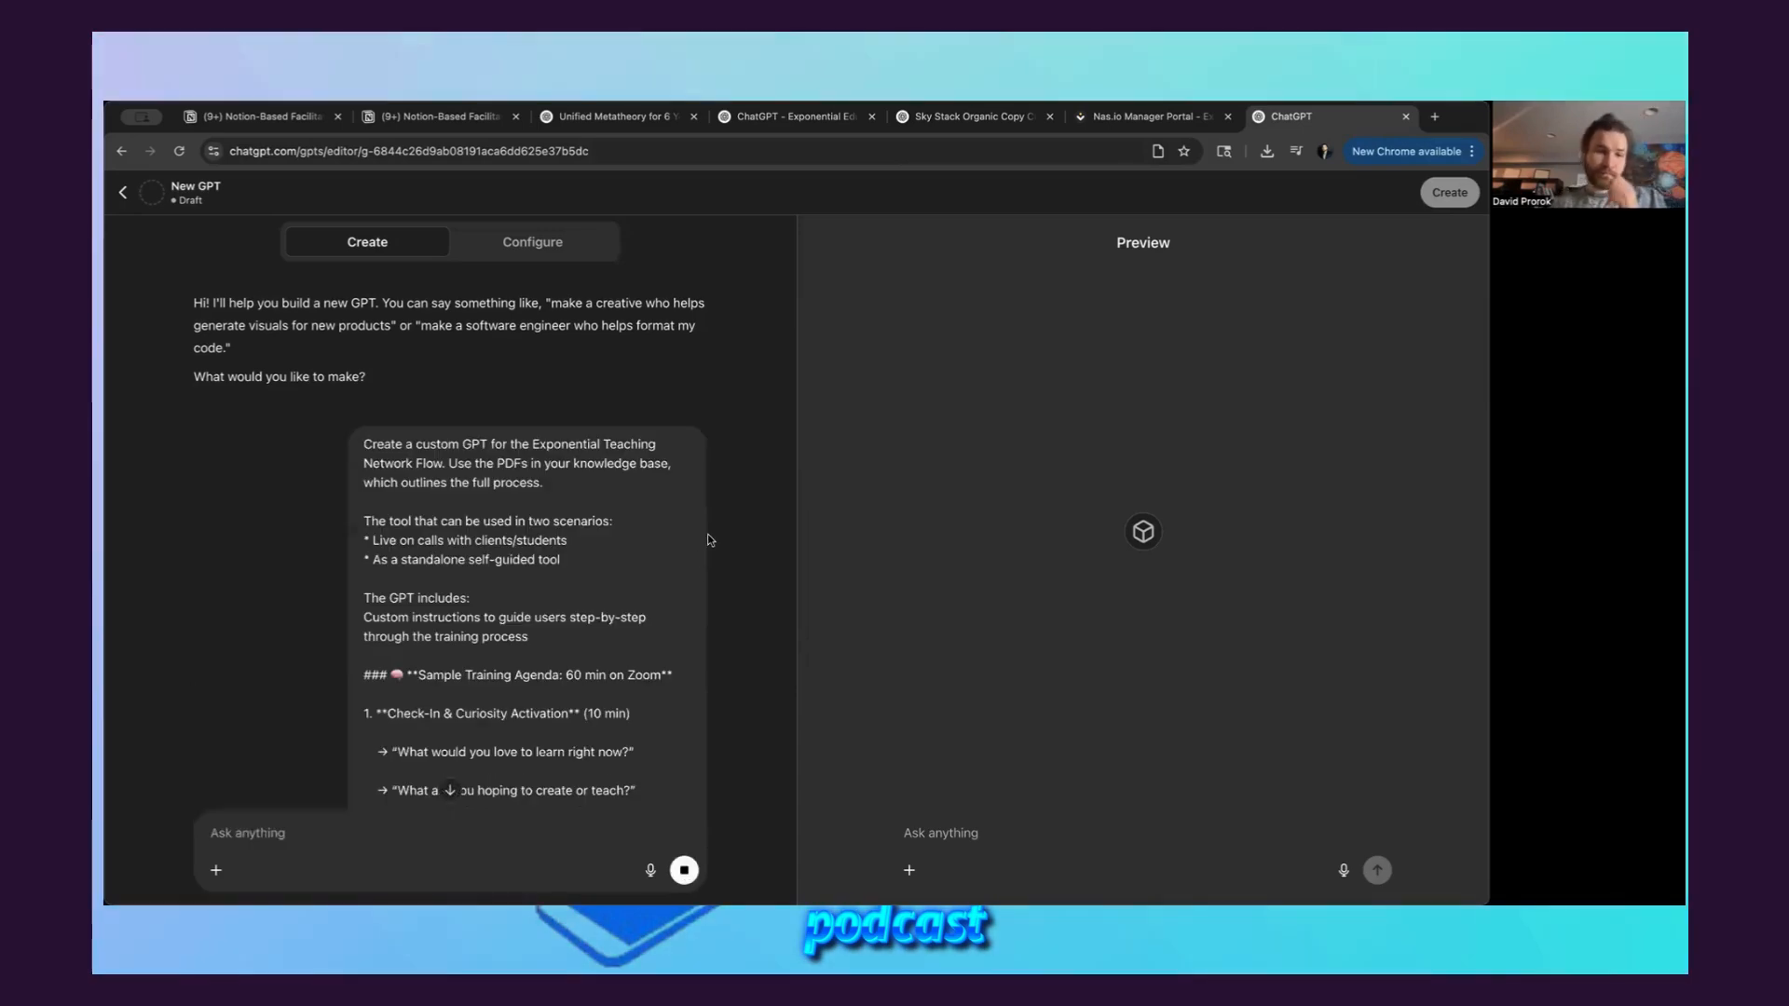
Copy the full text of the sent builder prompt, through the primary conversation starter at its end
scroll(662, 606, down, 15)
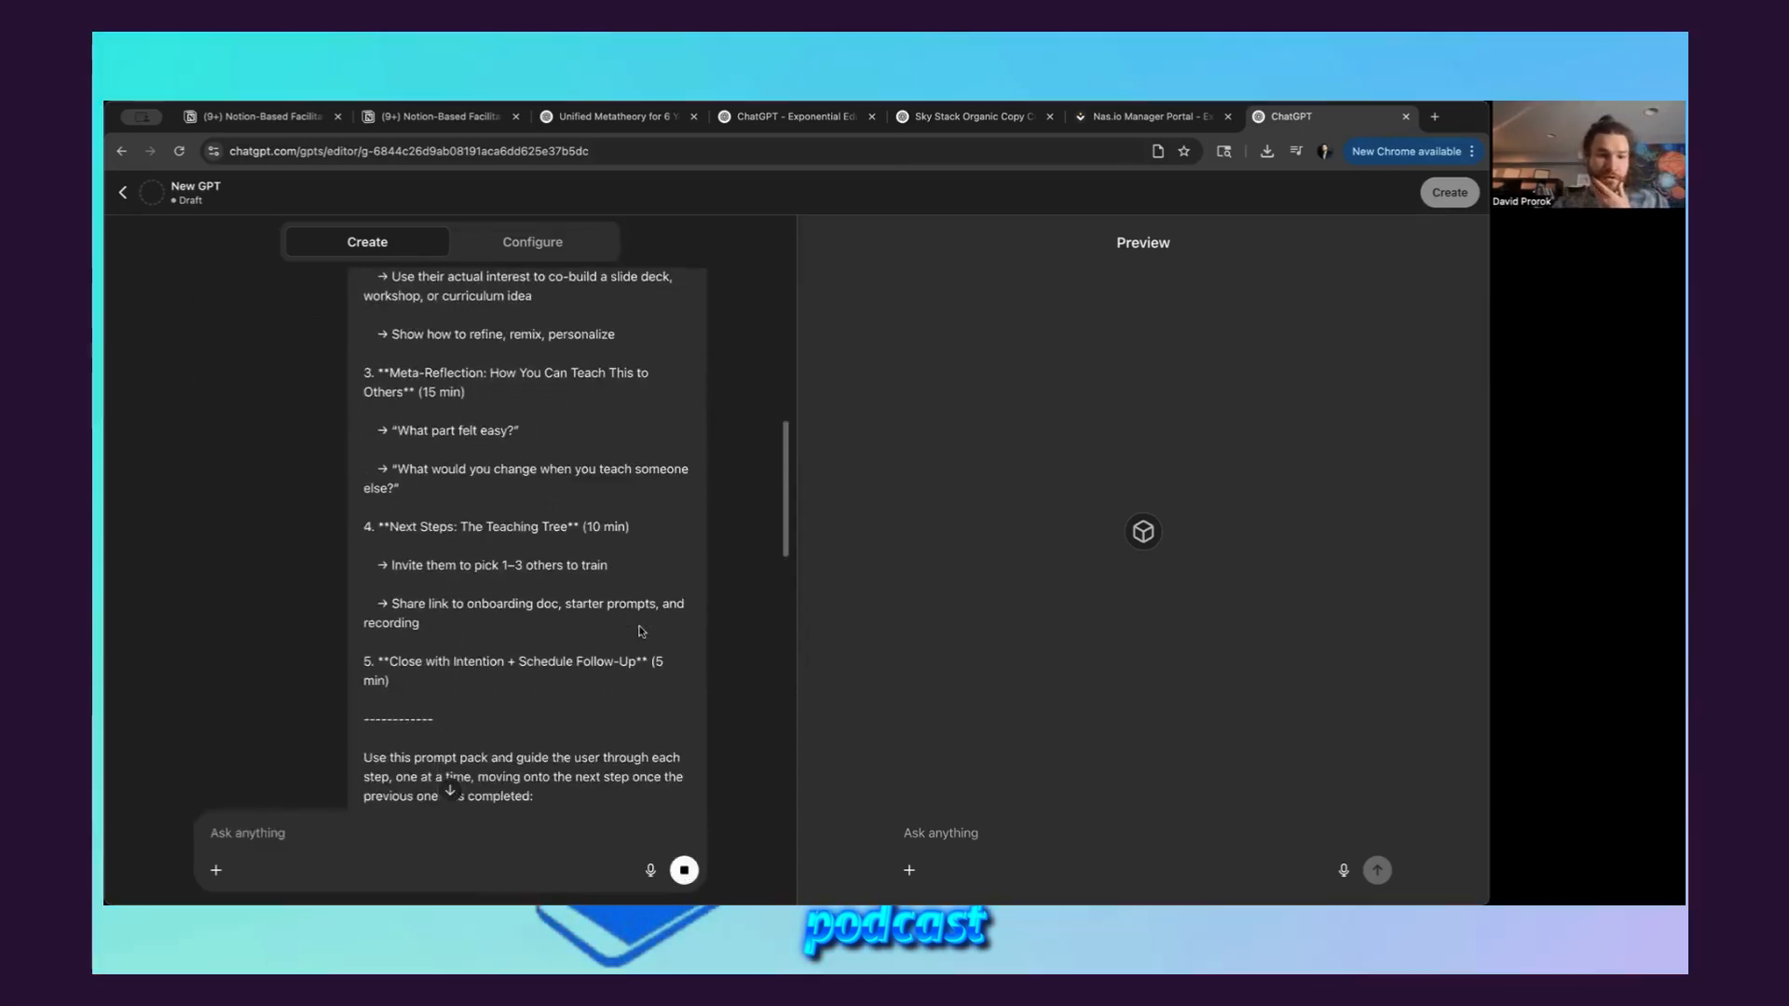
scroll(641, 632, down, 3)
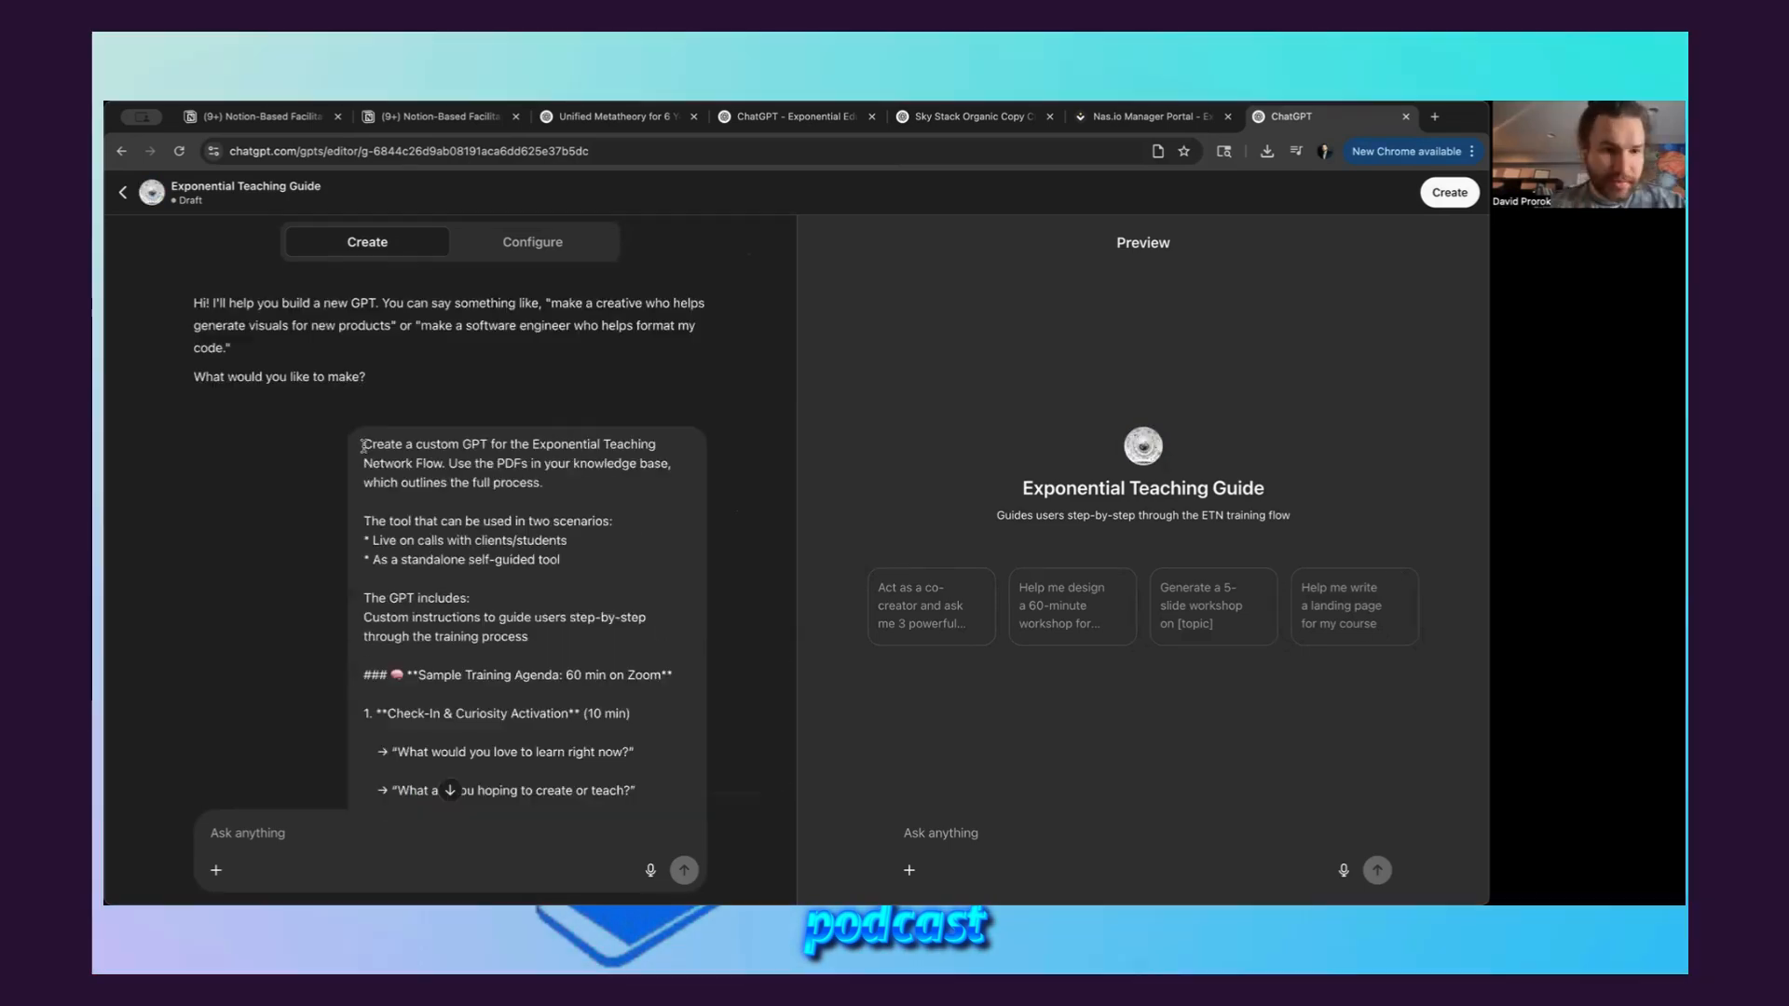
drag(363, 443, 675, 447)
key(super+c)
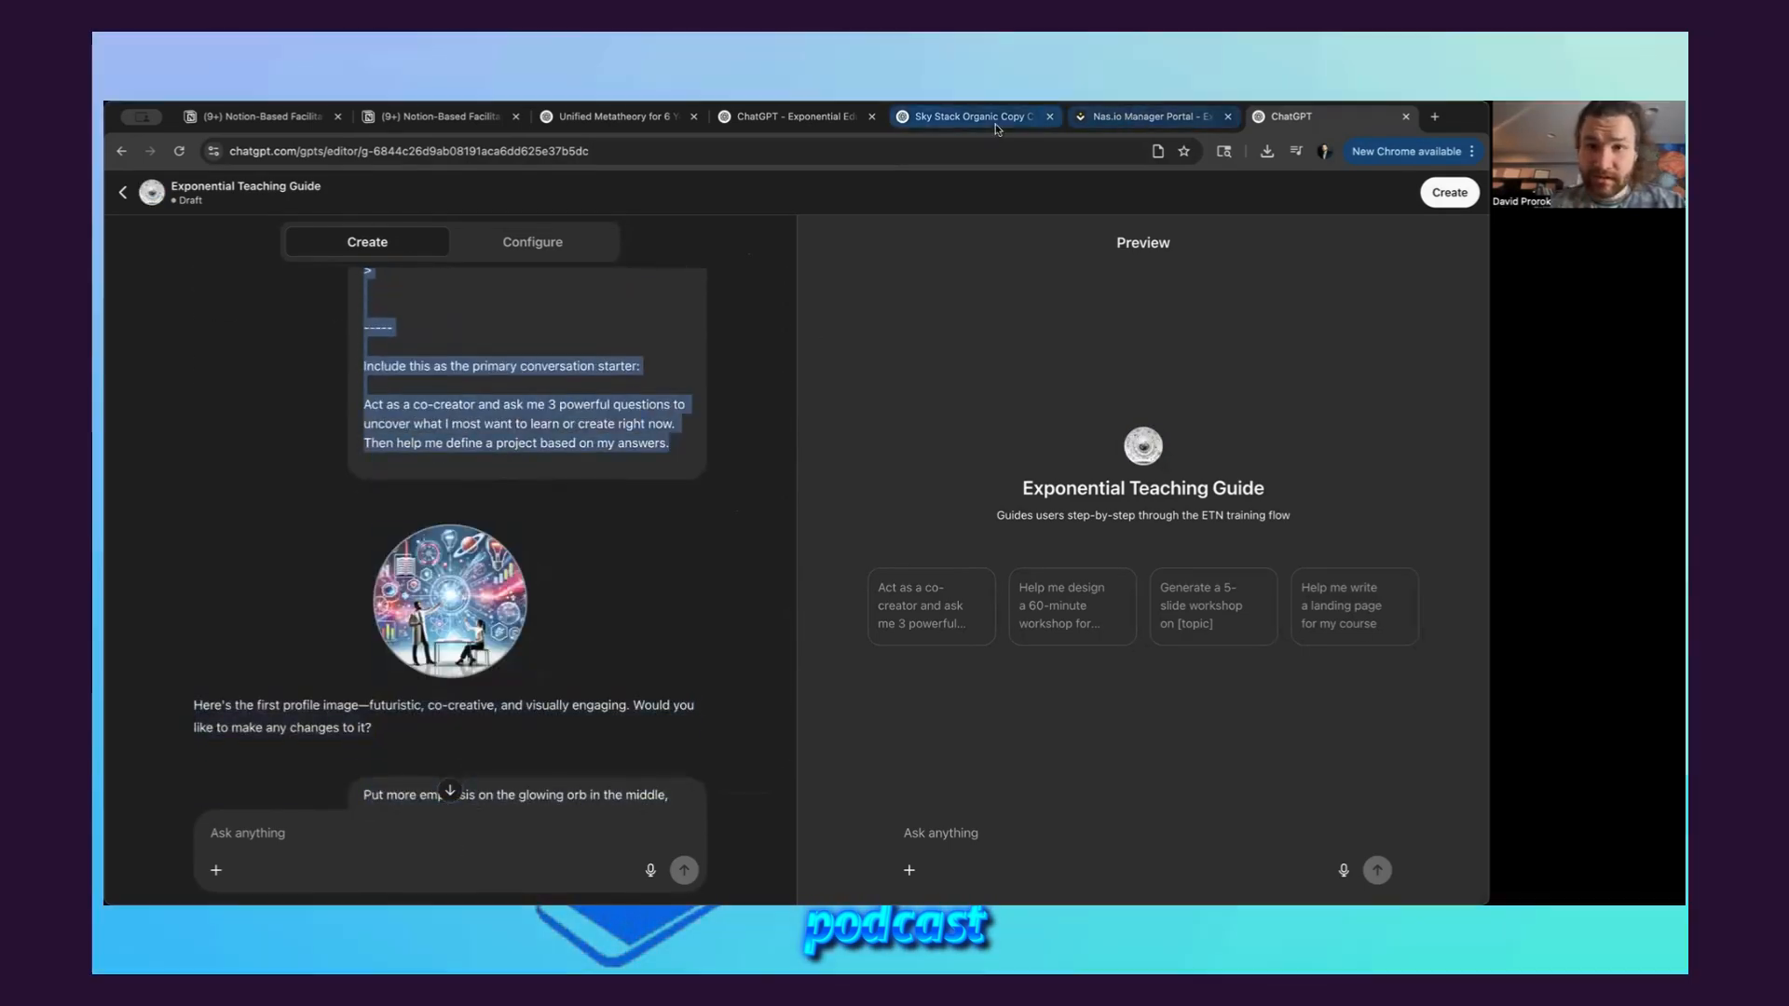
In the Sky Stack Organic Copy Creator chat, write "WE are creating the custom GPT for the Exponential Teaching Network. Here's the prompt I gave."
click(993, 123)
text(WE)
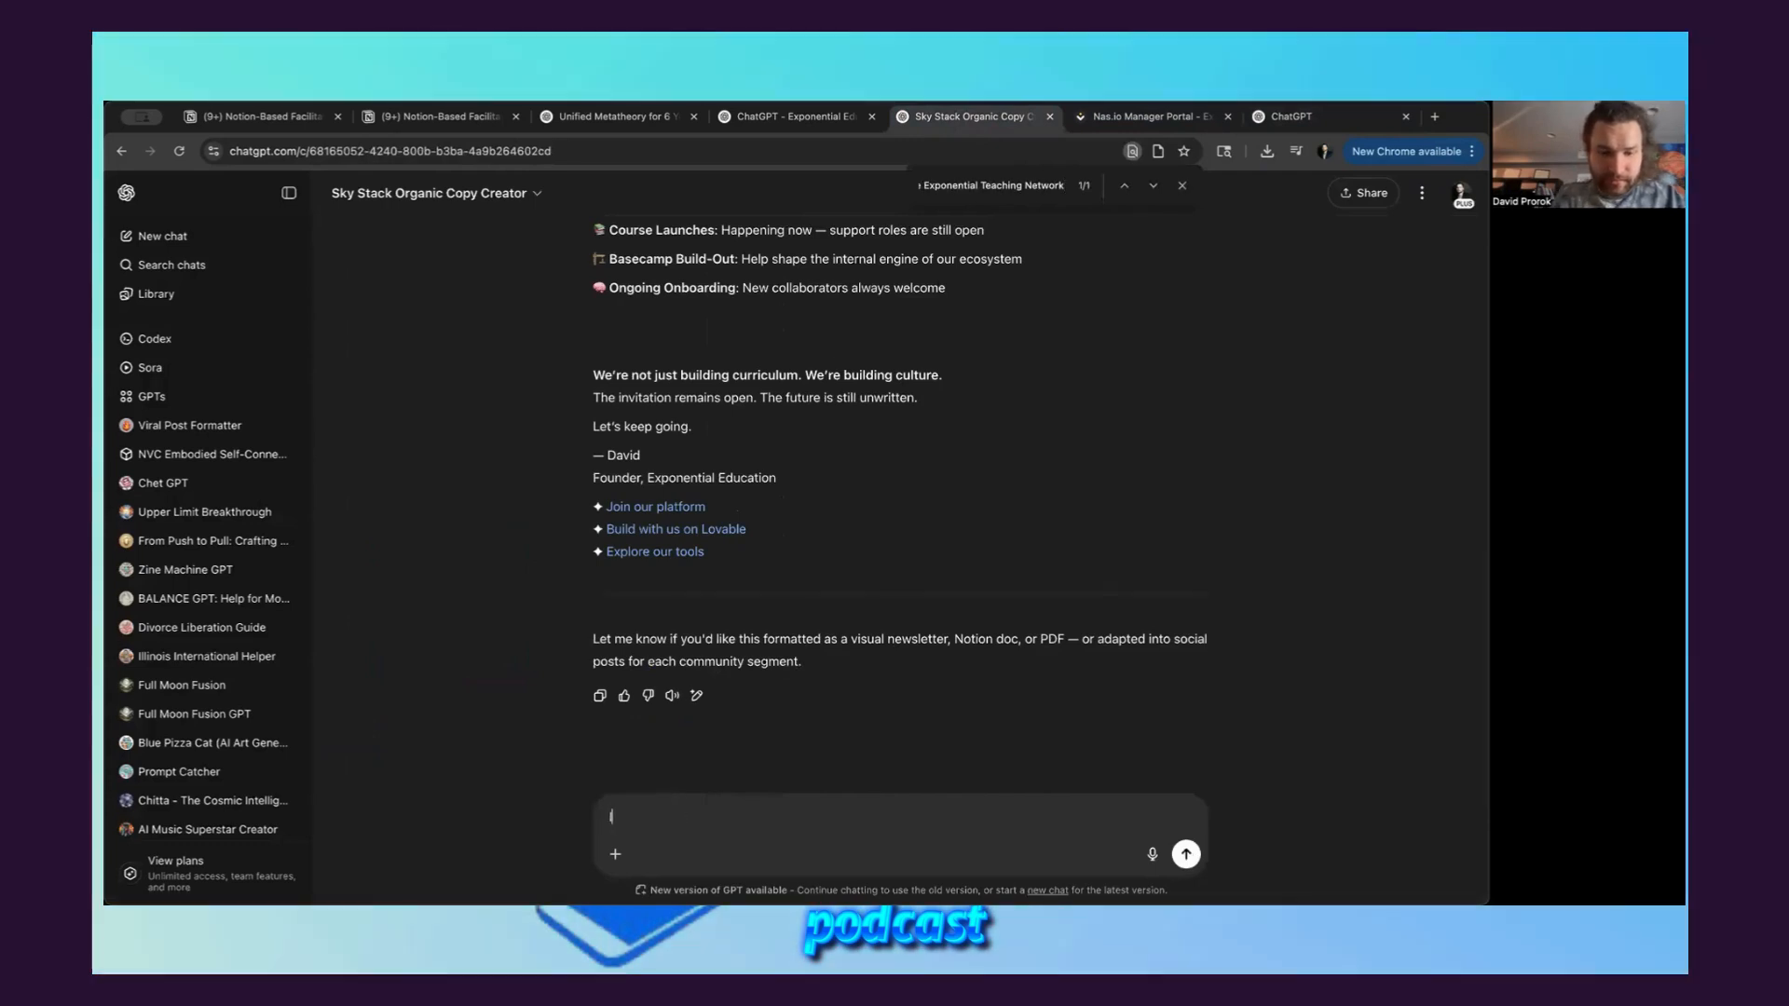
click(289, 192)
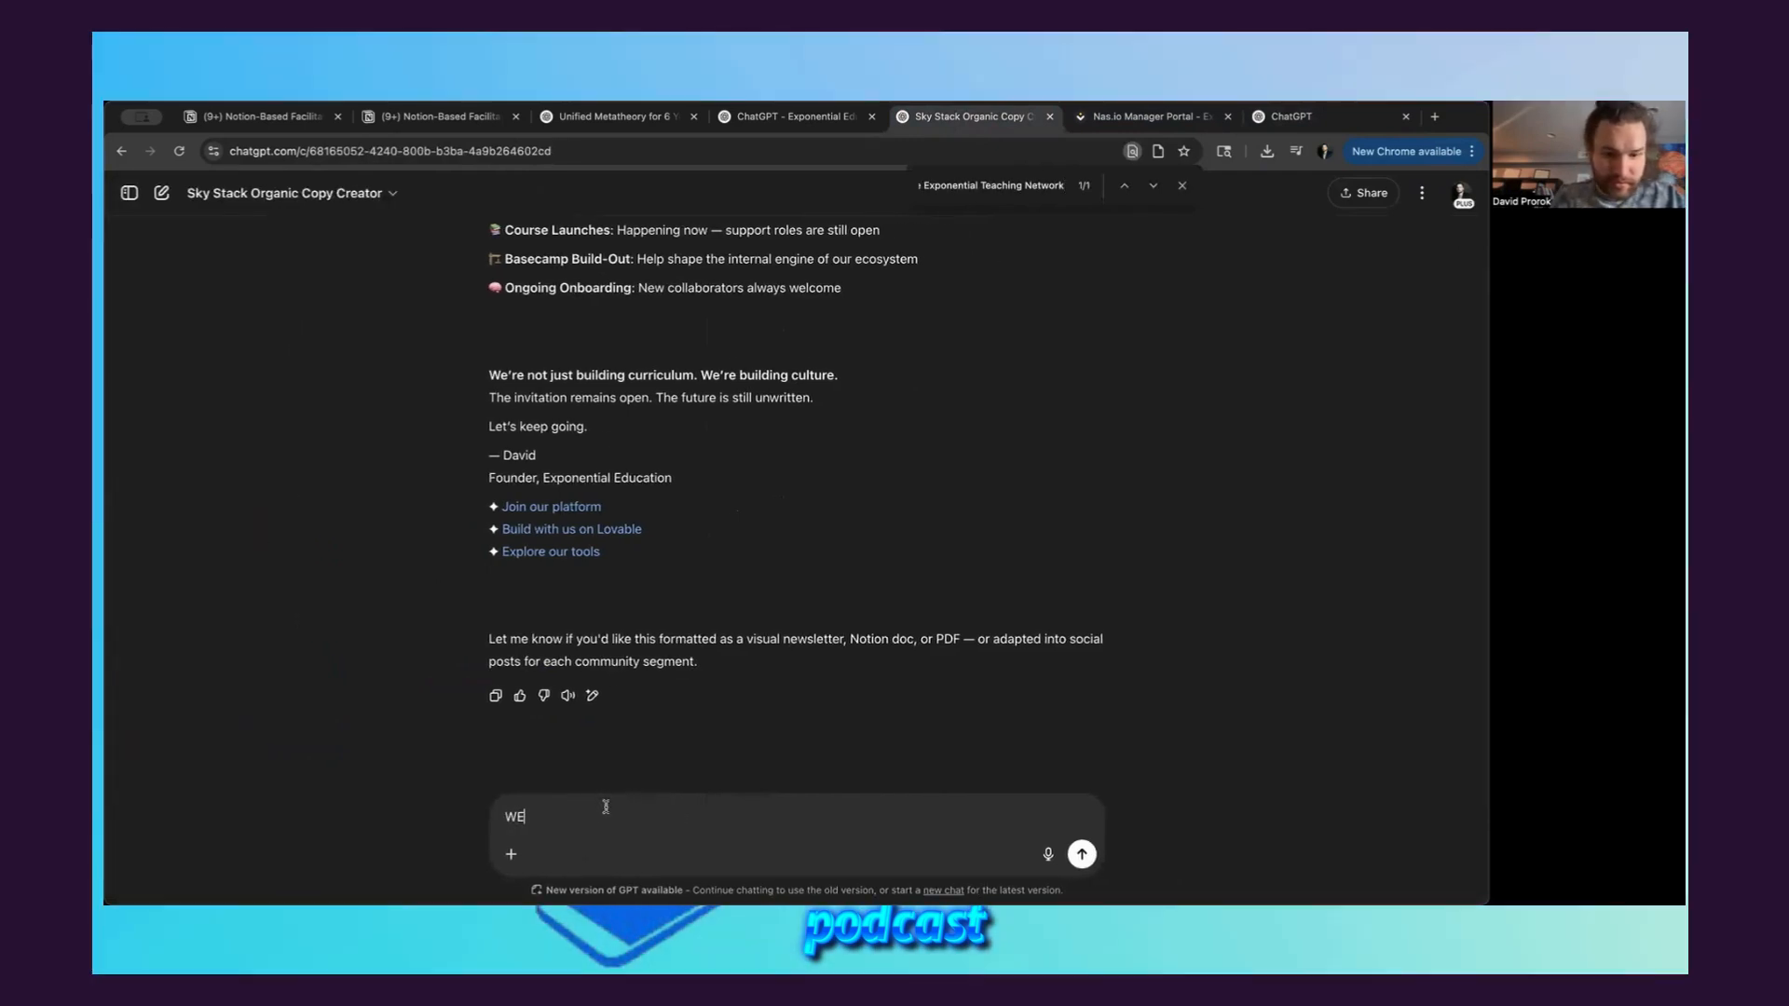
text(are creating t)
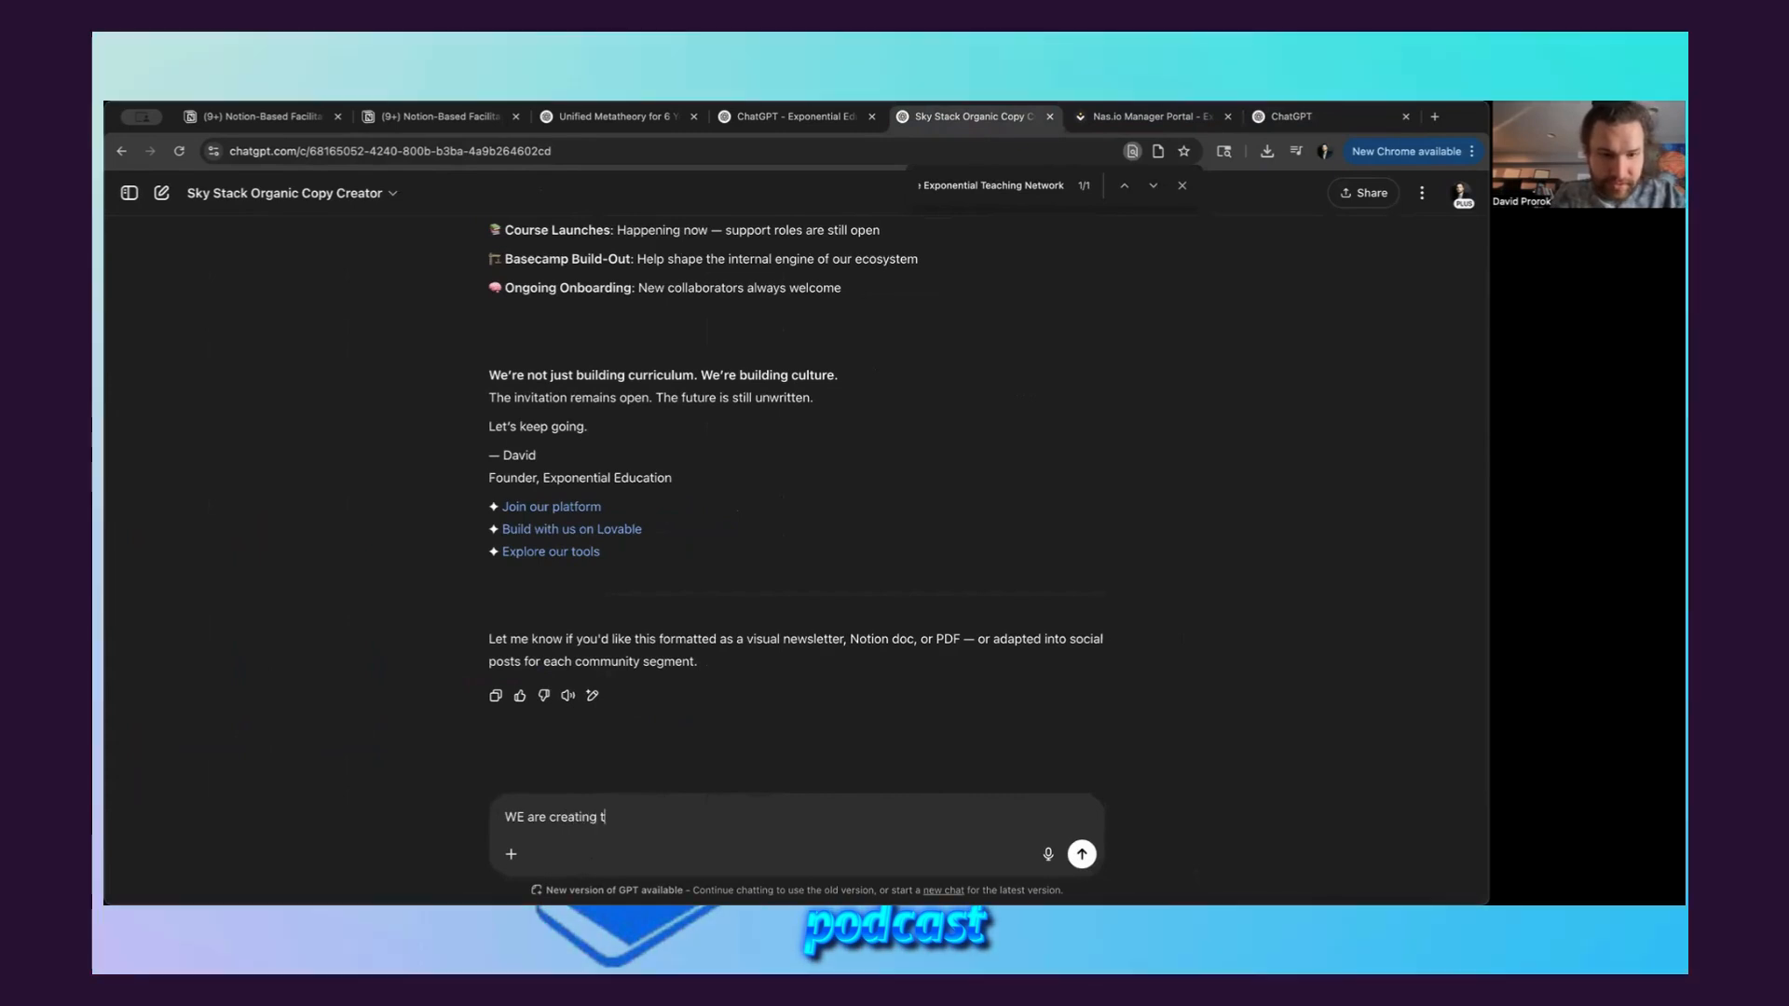
text(he custom GPT)
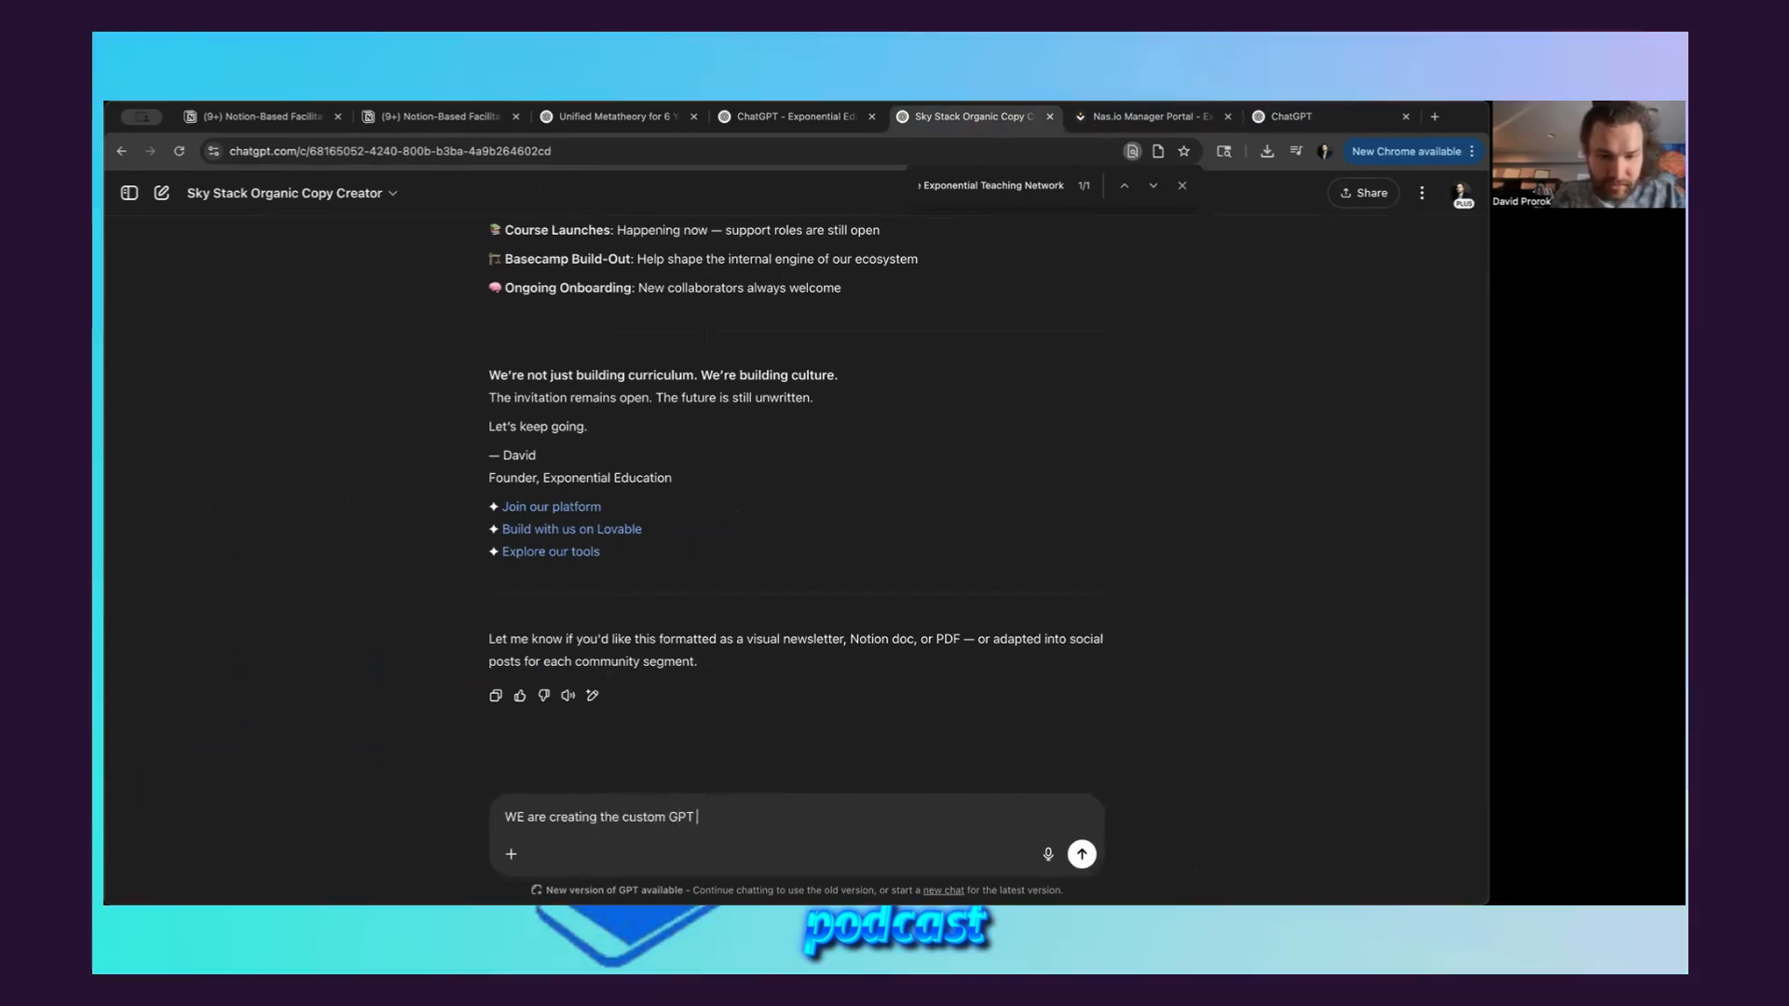
text( for the Exponential Teaching Network. Here's t)
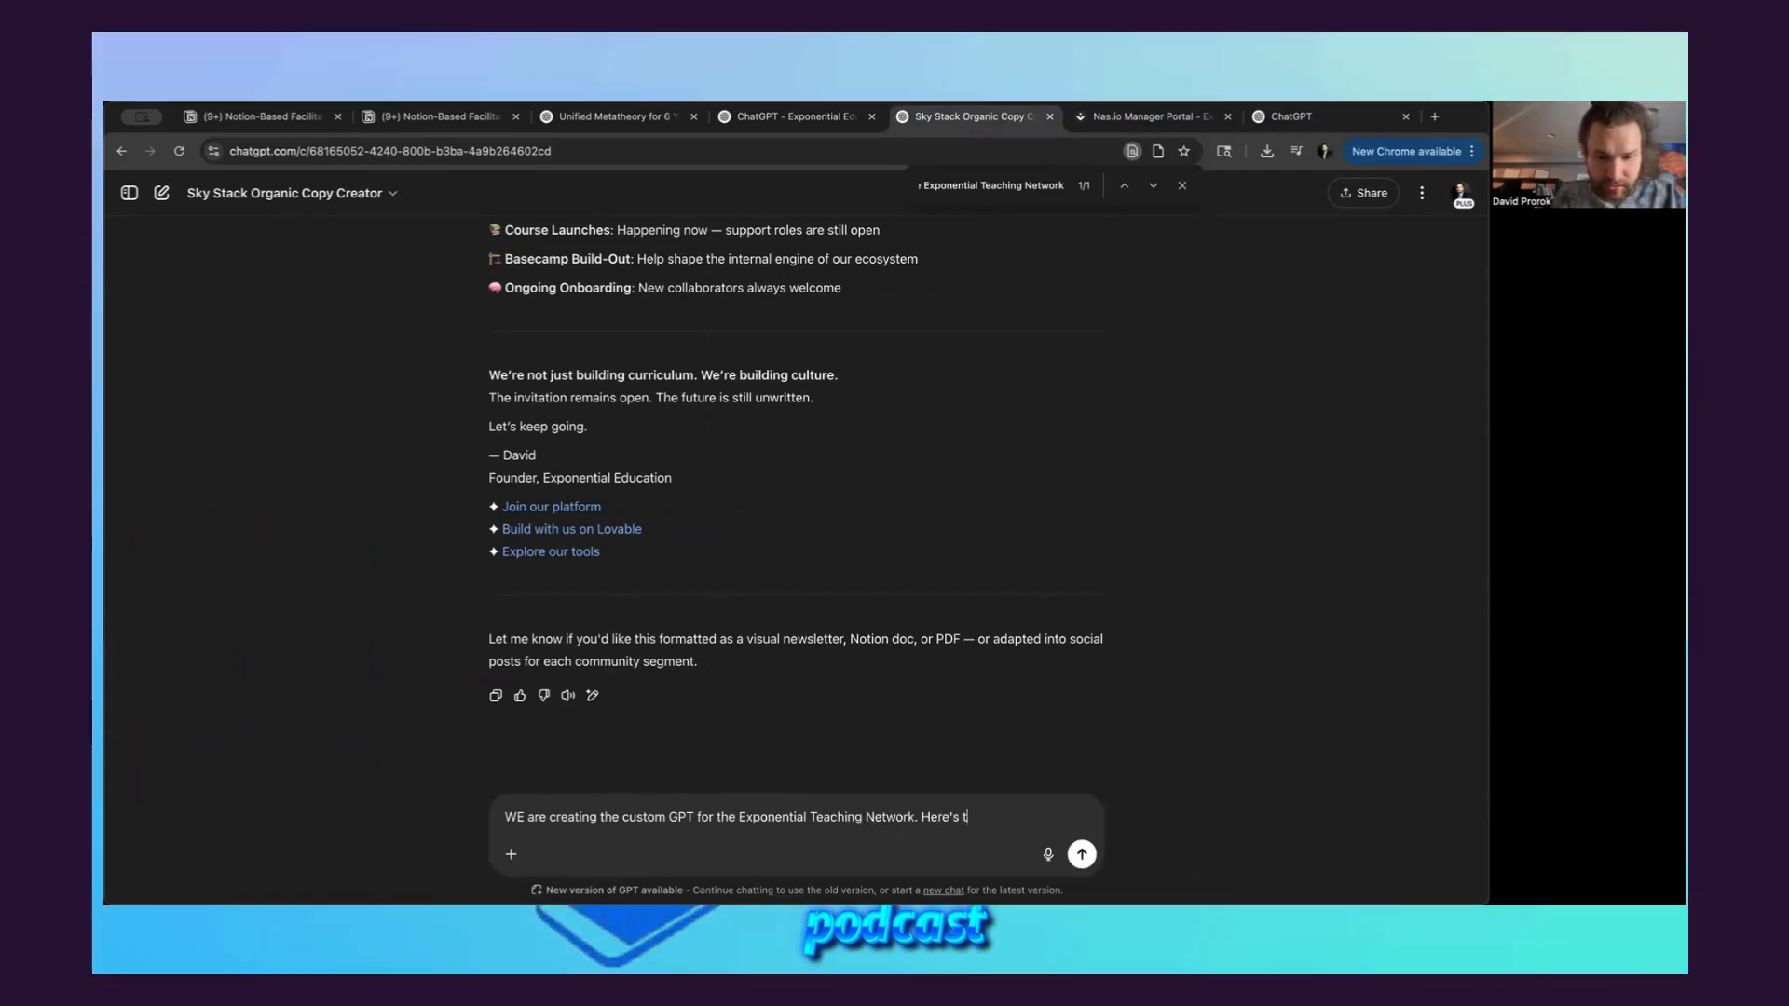
text(he prompt I gave.)
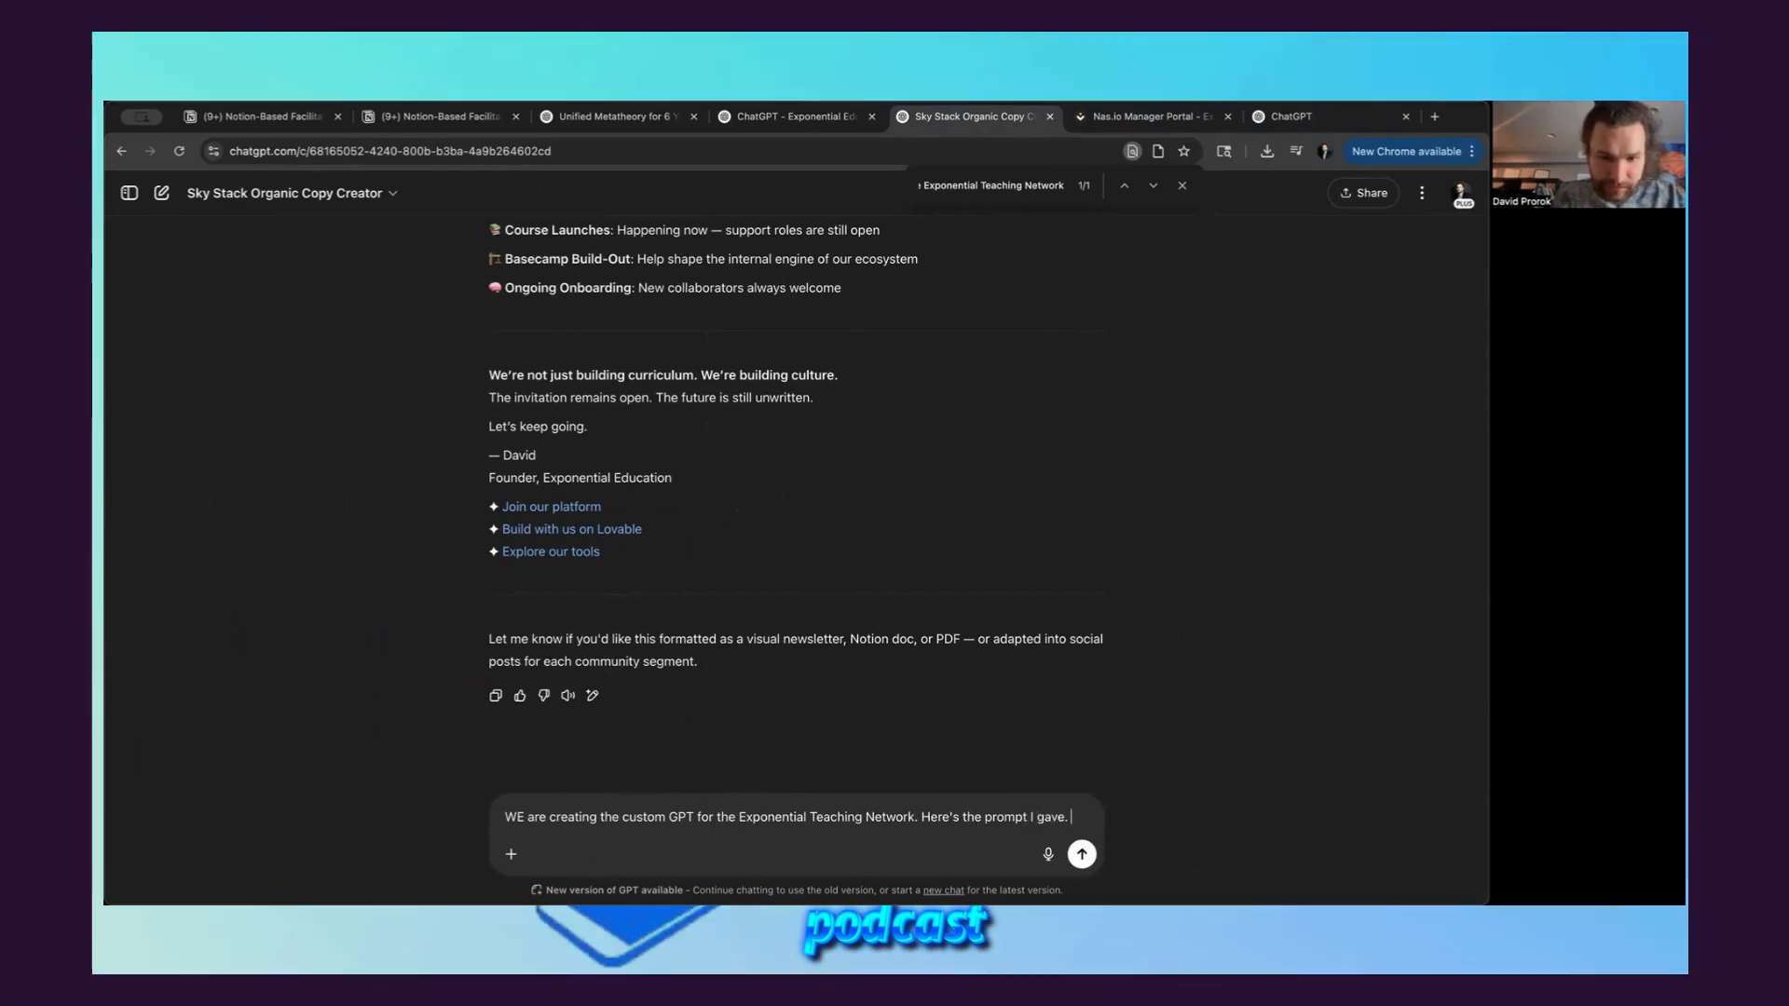
Add a new paragraph requesting a vision for the profile photo that shows the exponential growth of this teaching framework
key(shift+Return)
key(shift+Return)
text(Can you please come)
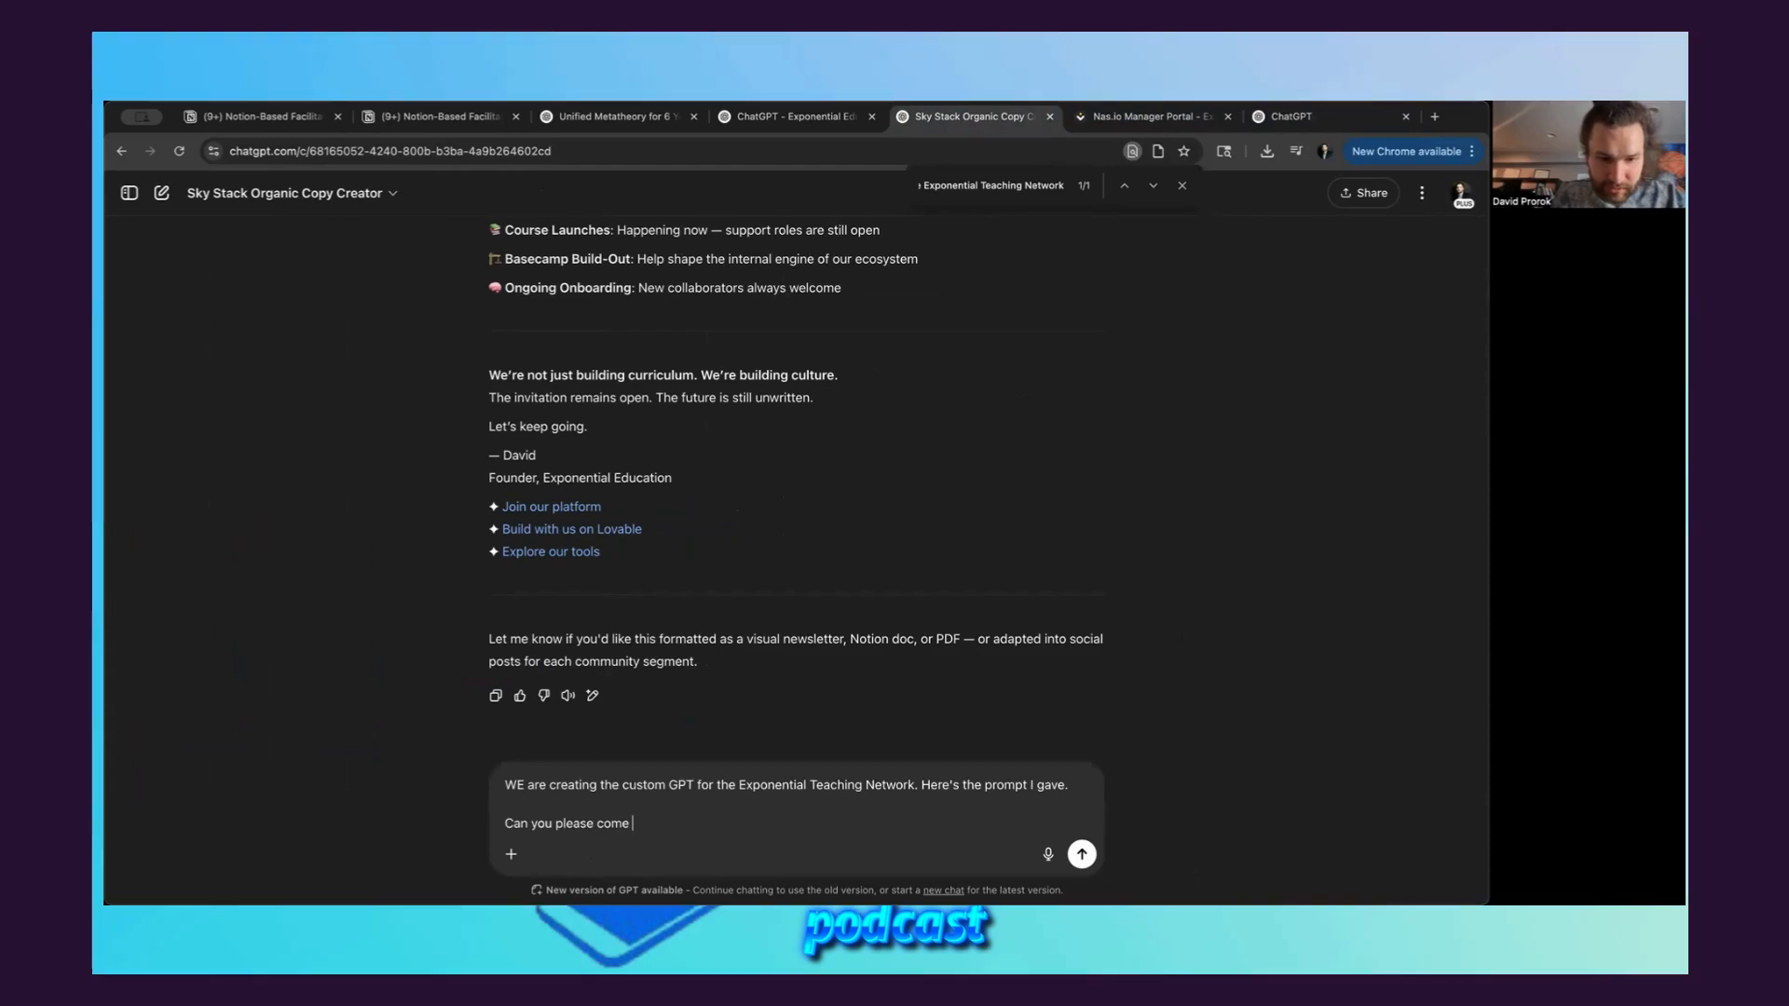
text( up with a visi)
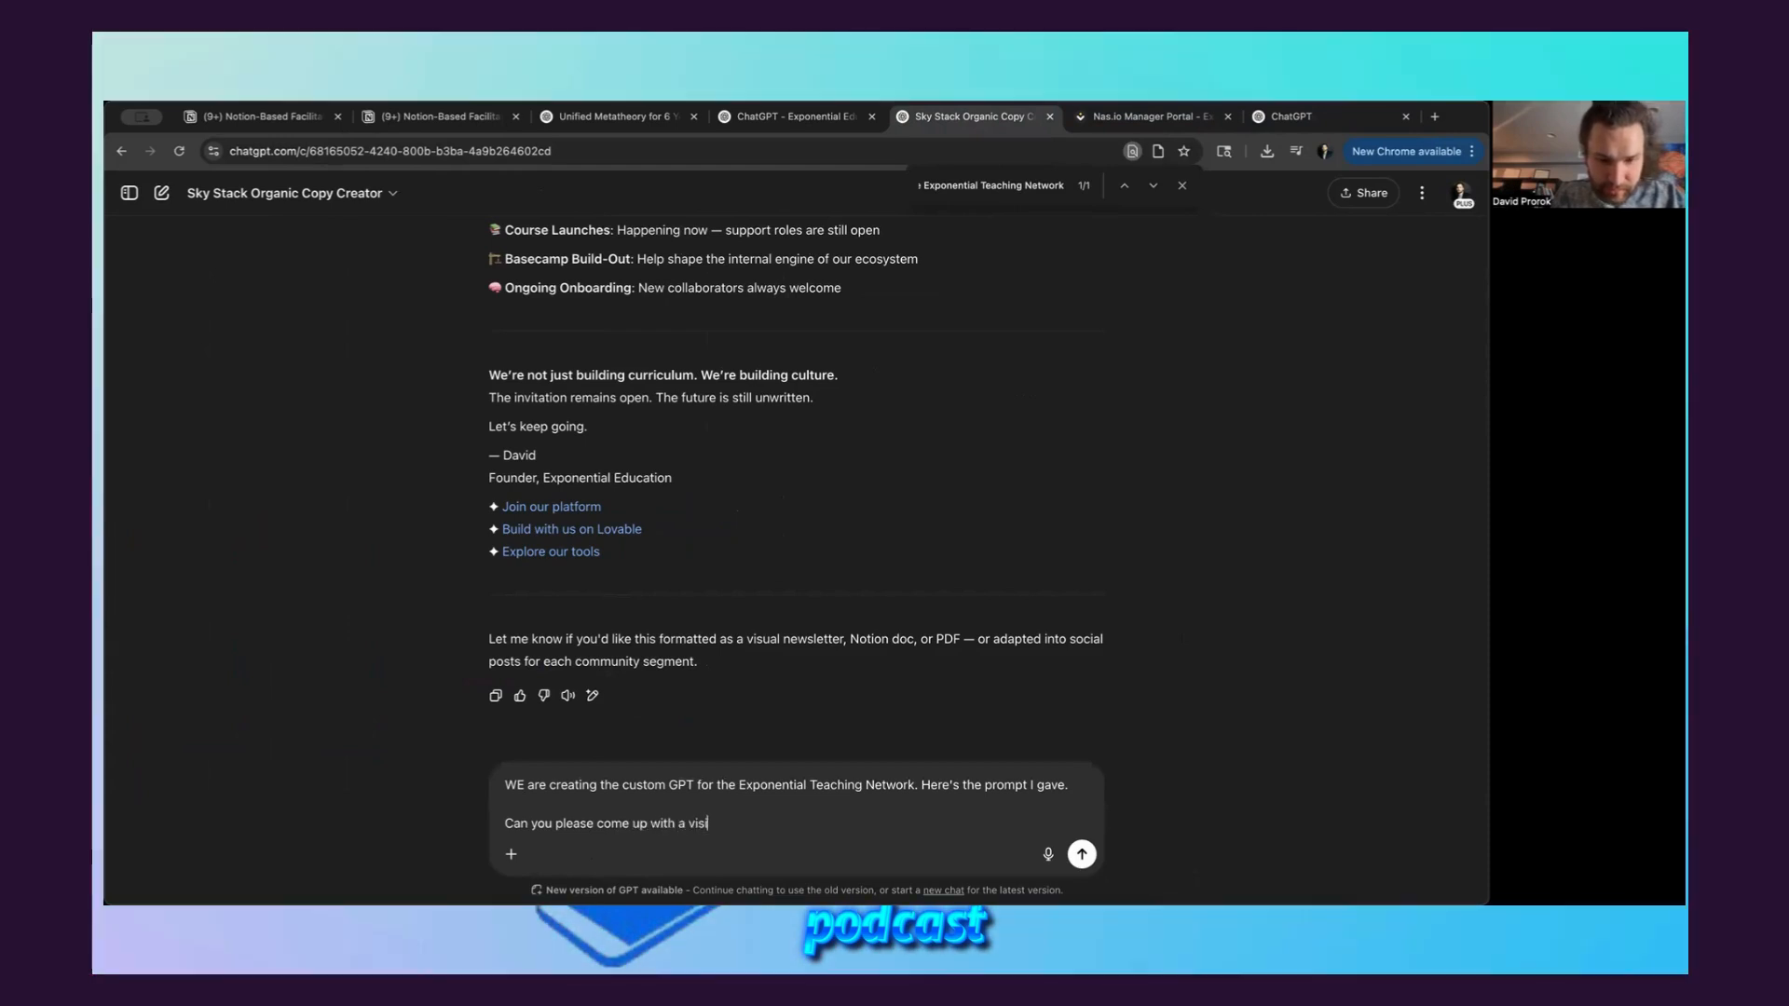
text(on for the profile)
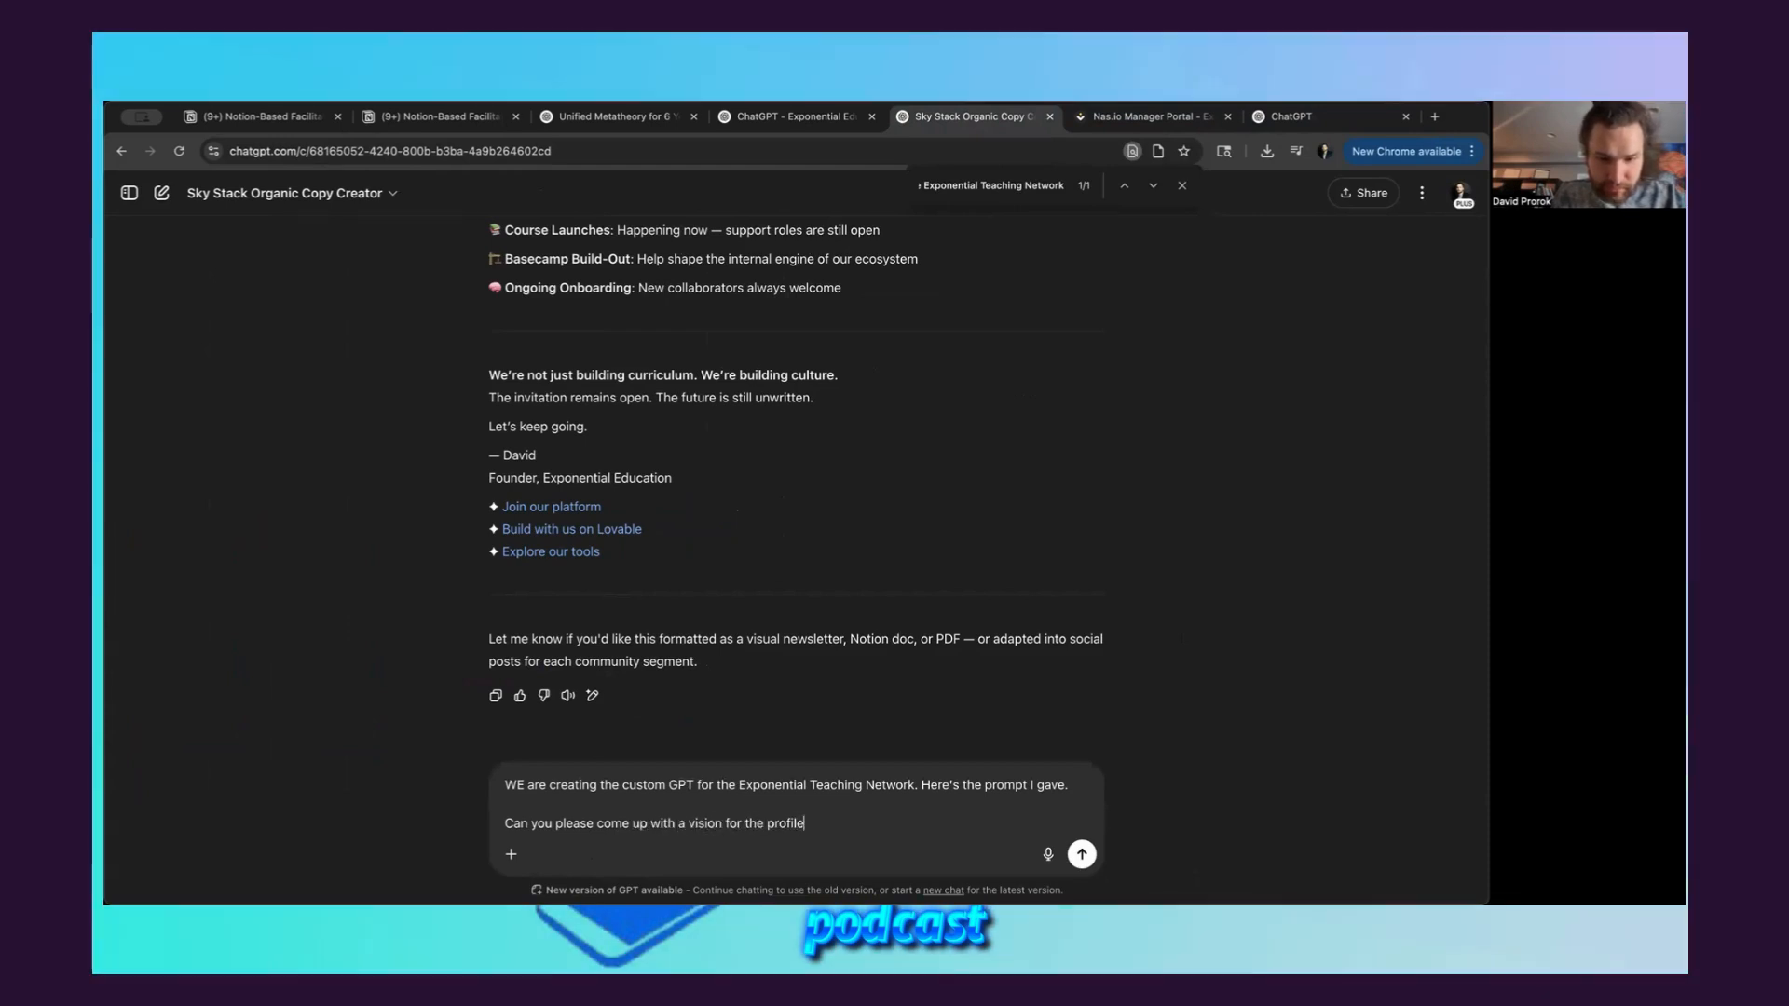
text( photo that show)
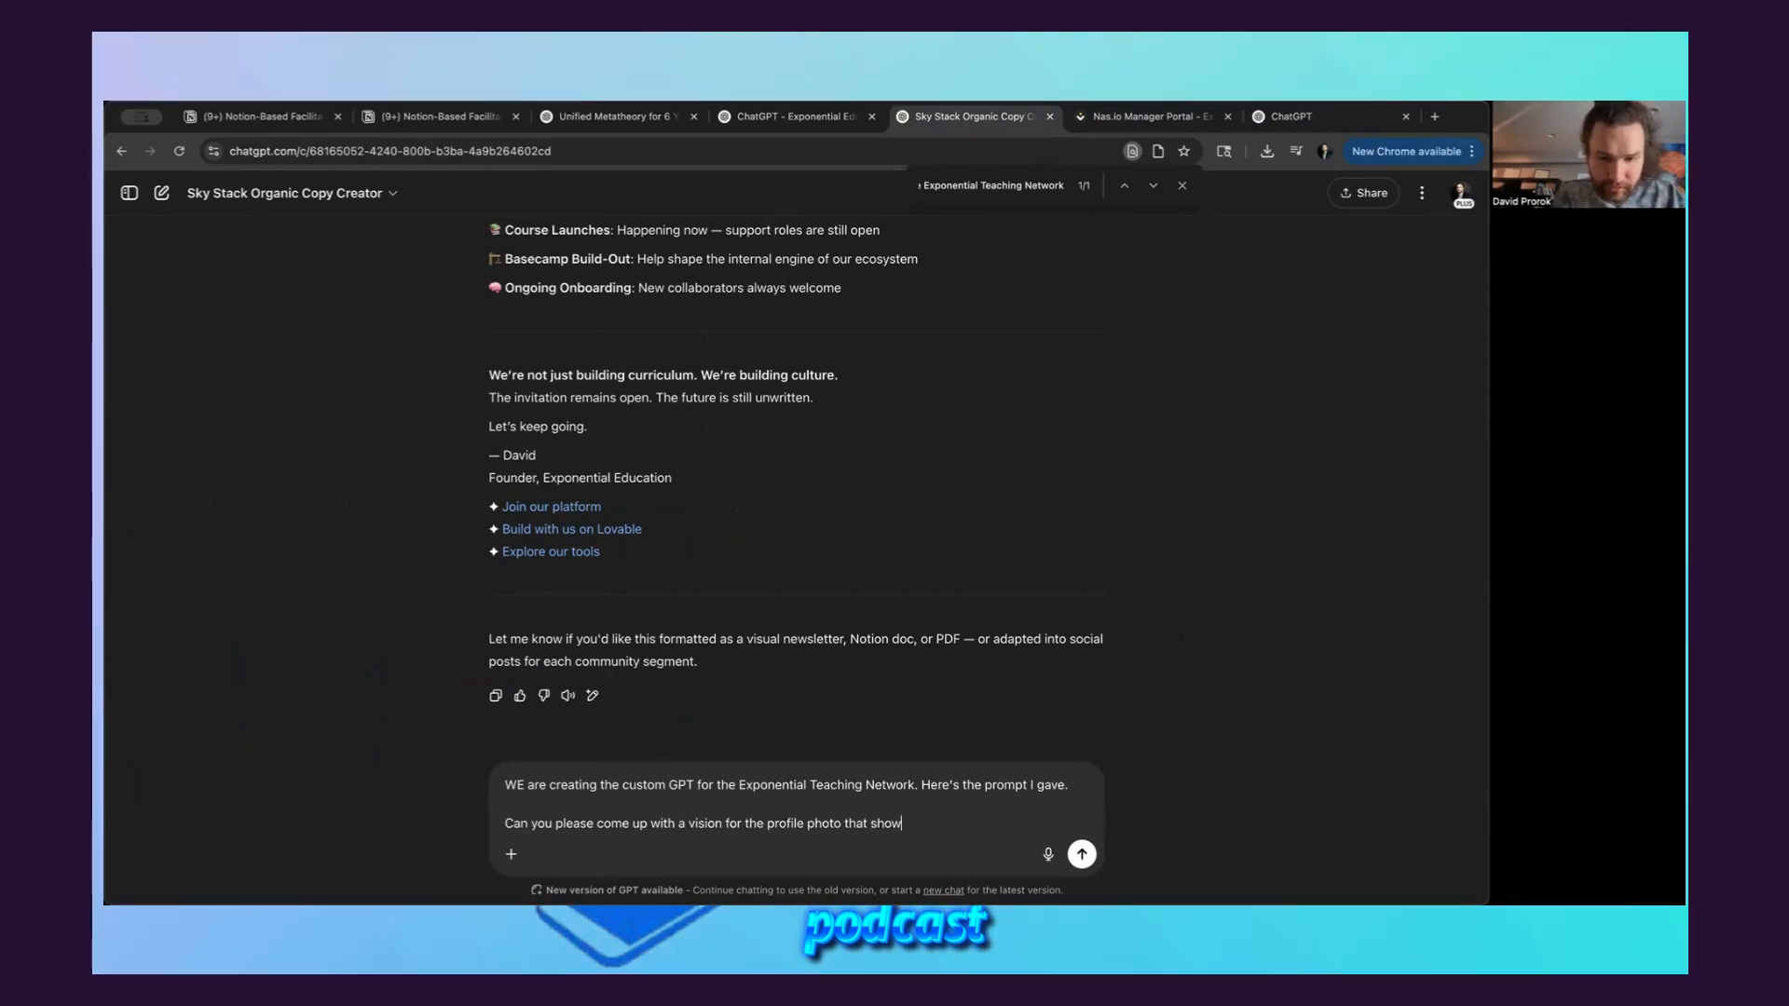
text(s the exponential )
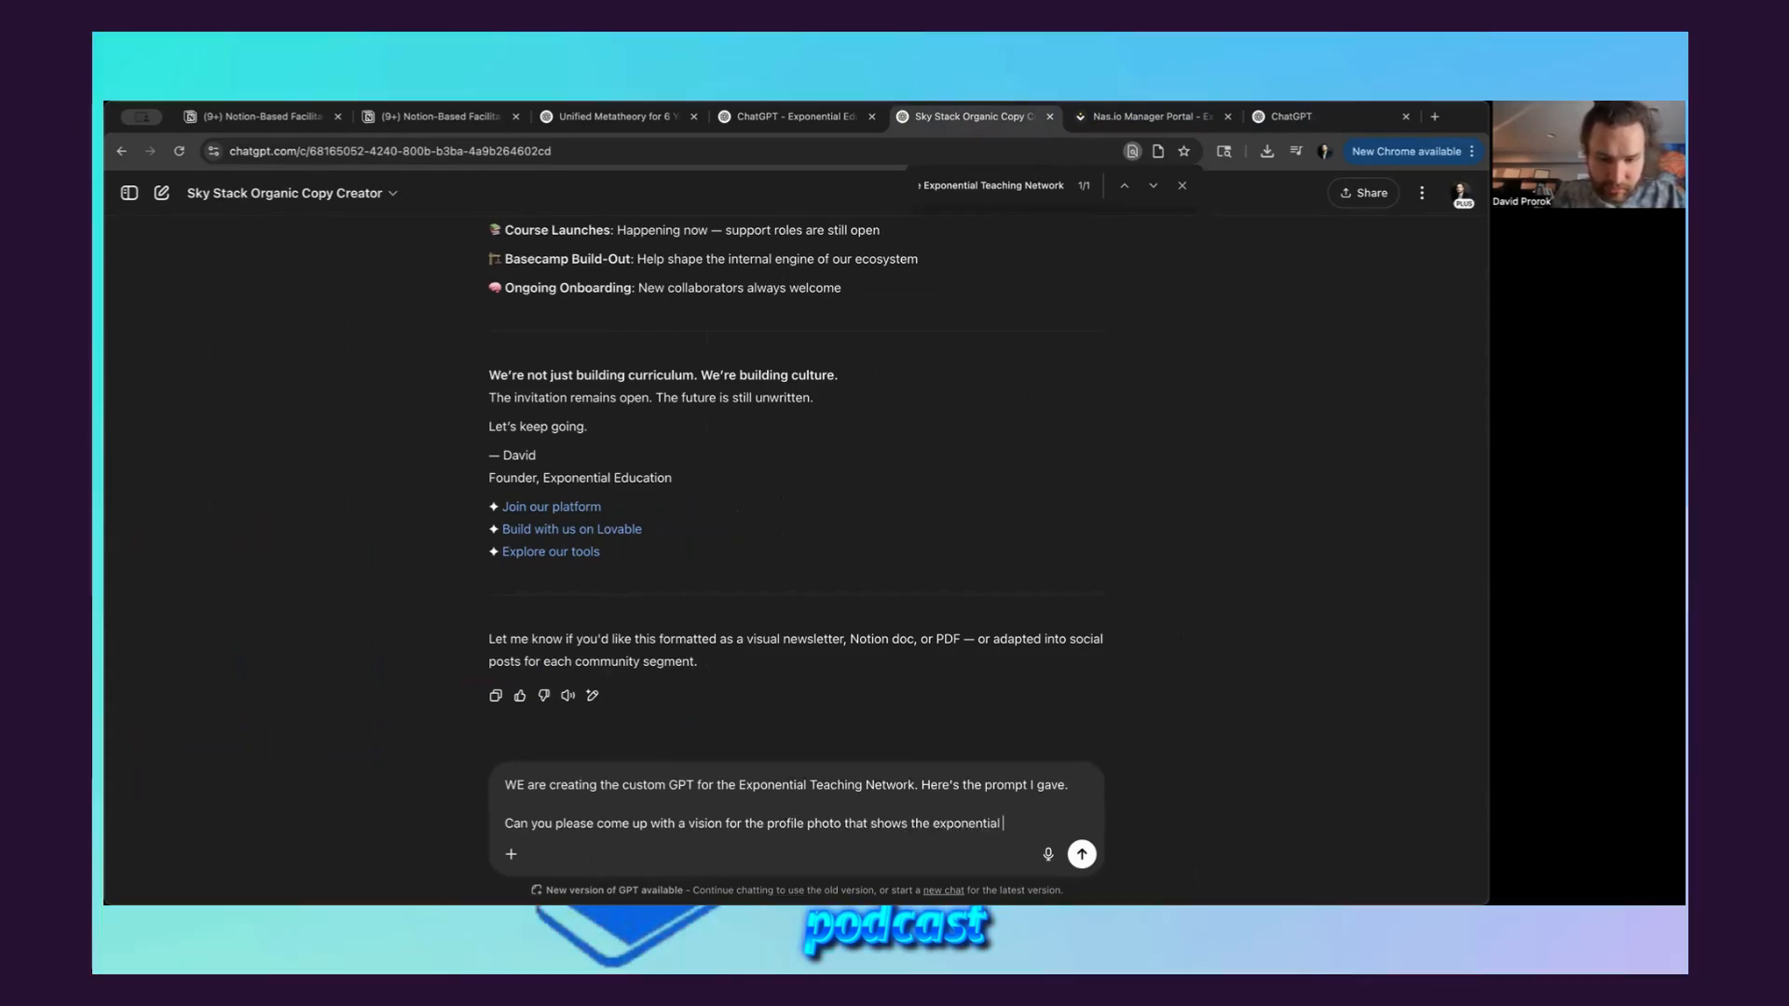
text(growht of this )
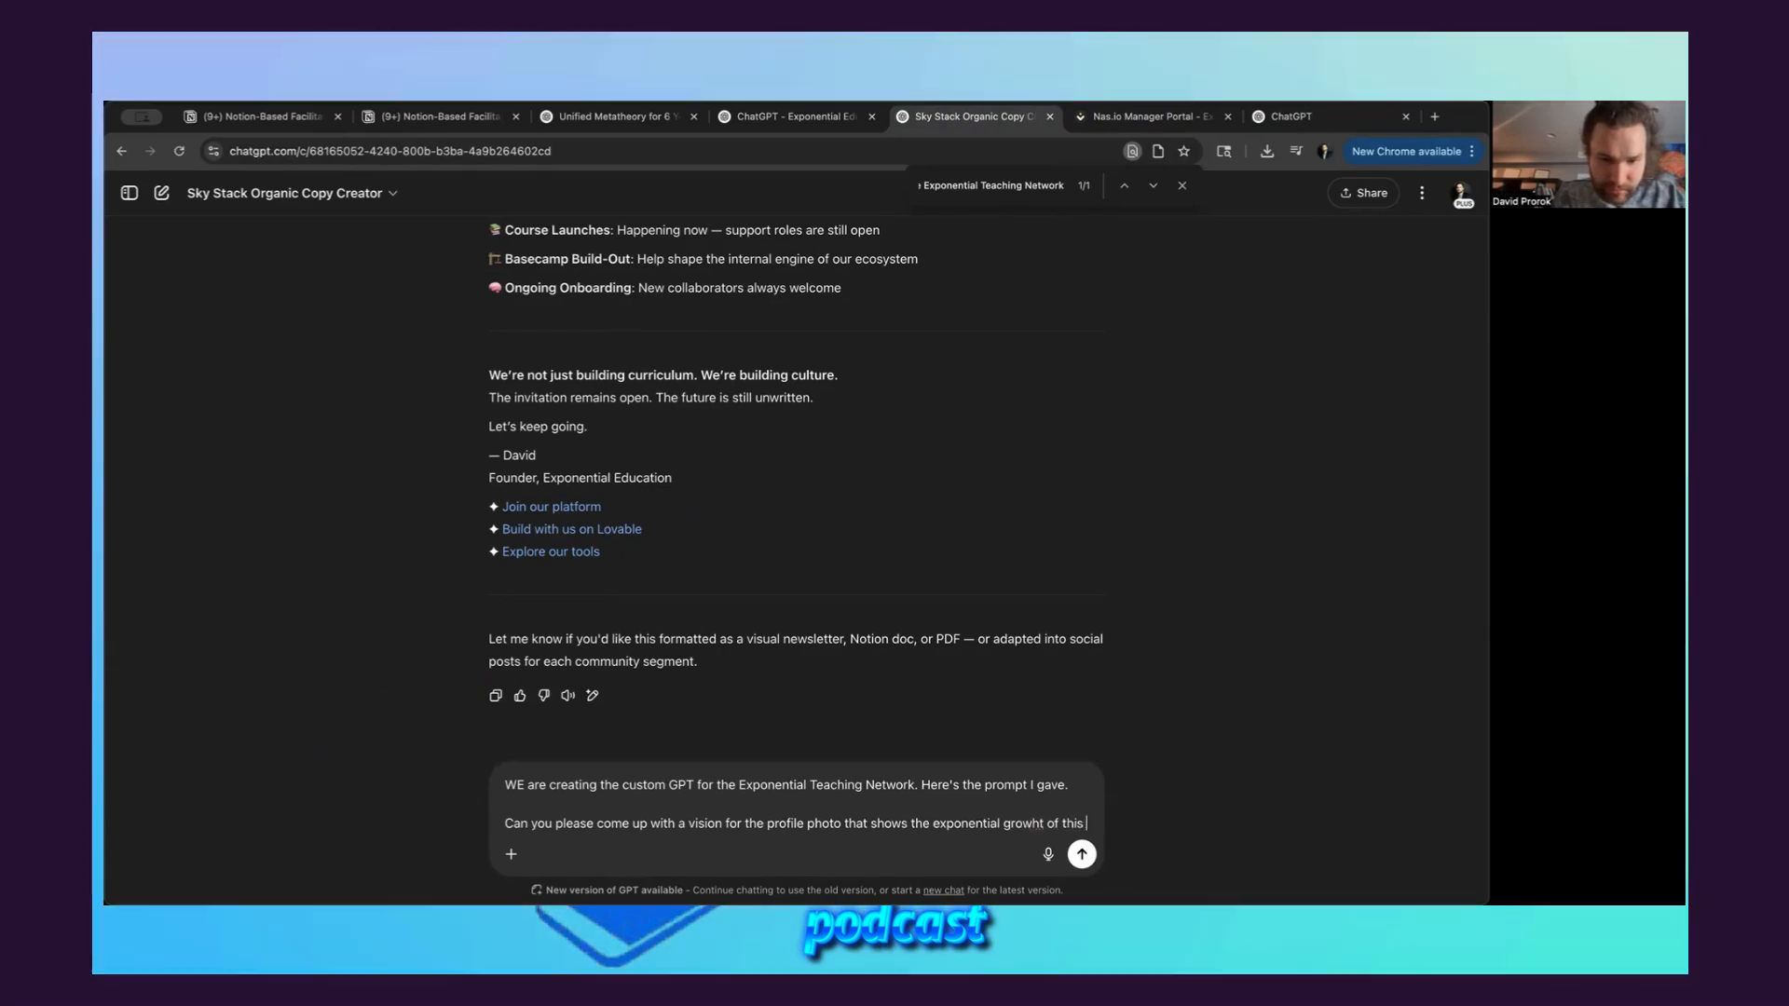
text(teaching frameow)
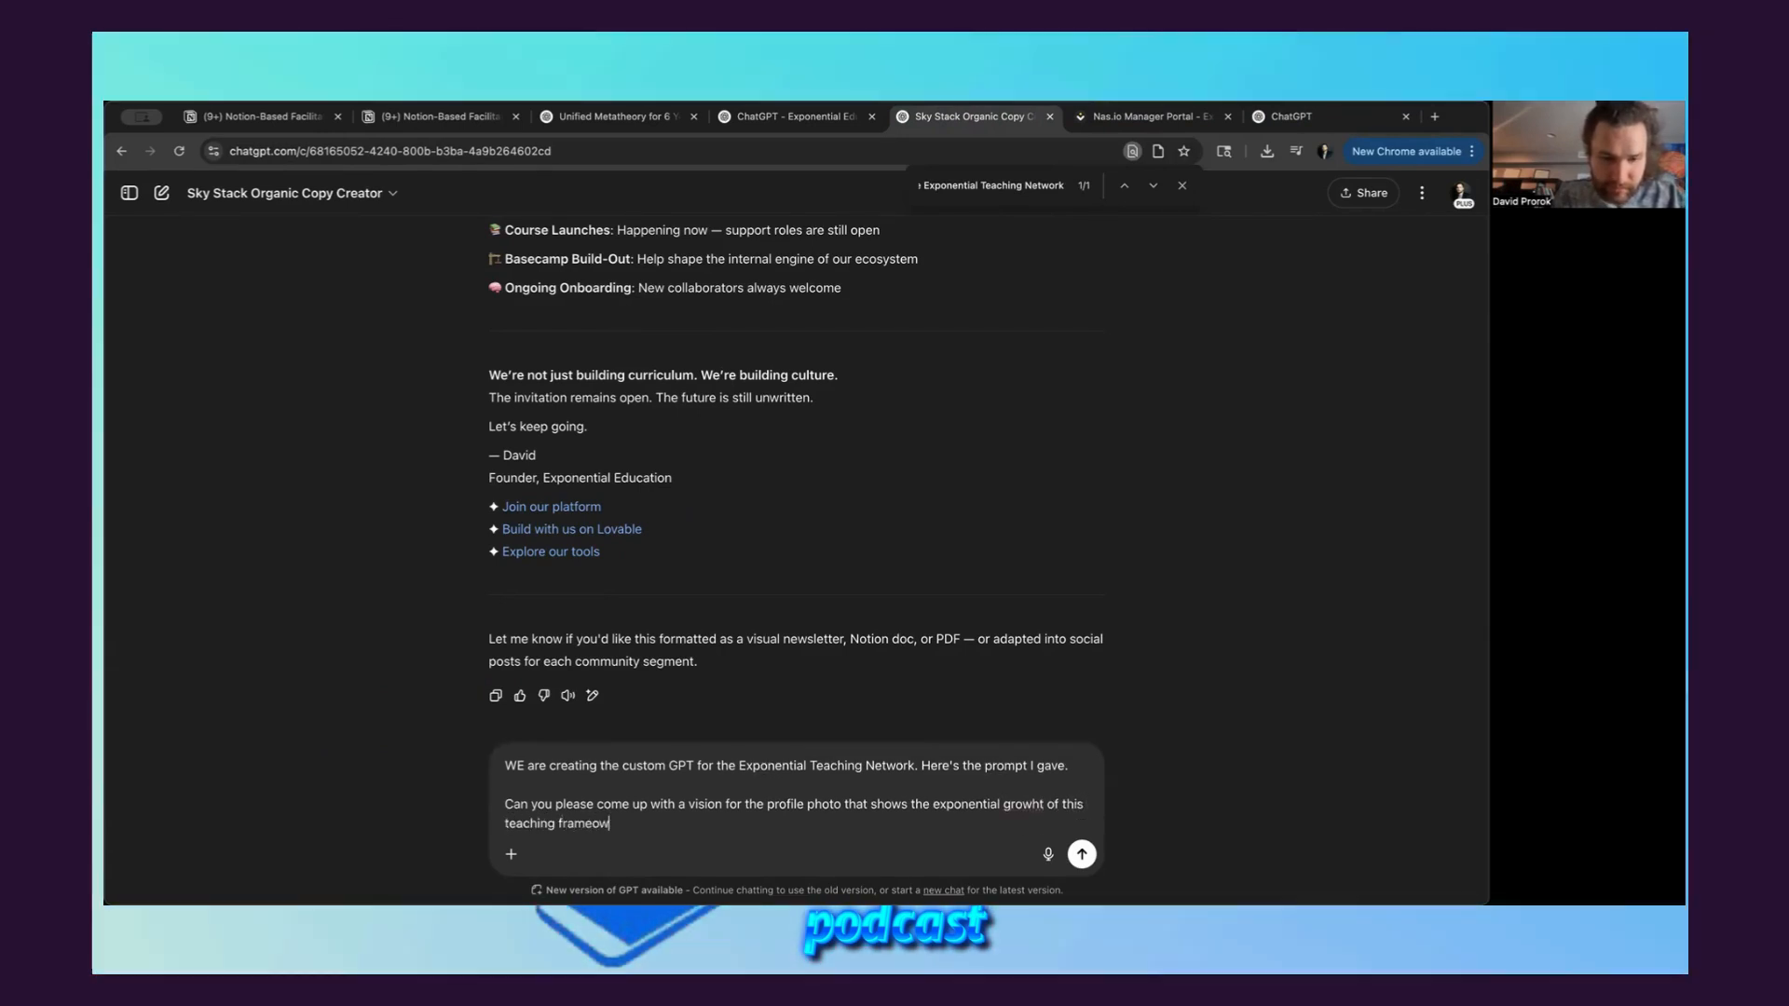
text(ork)
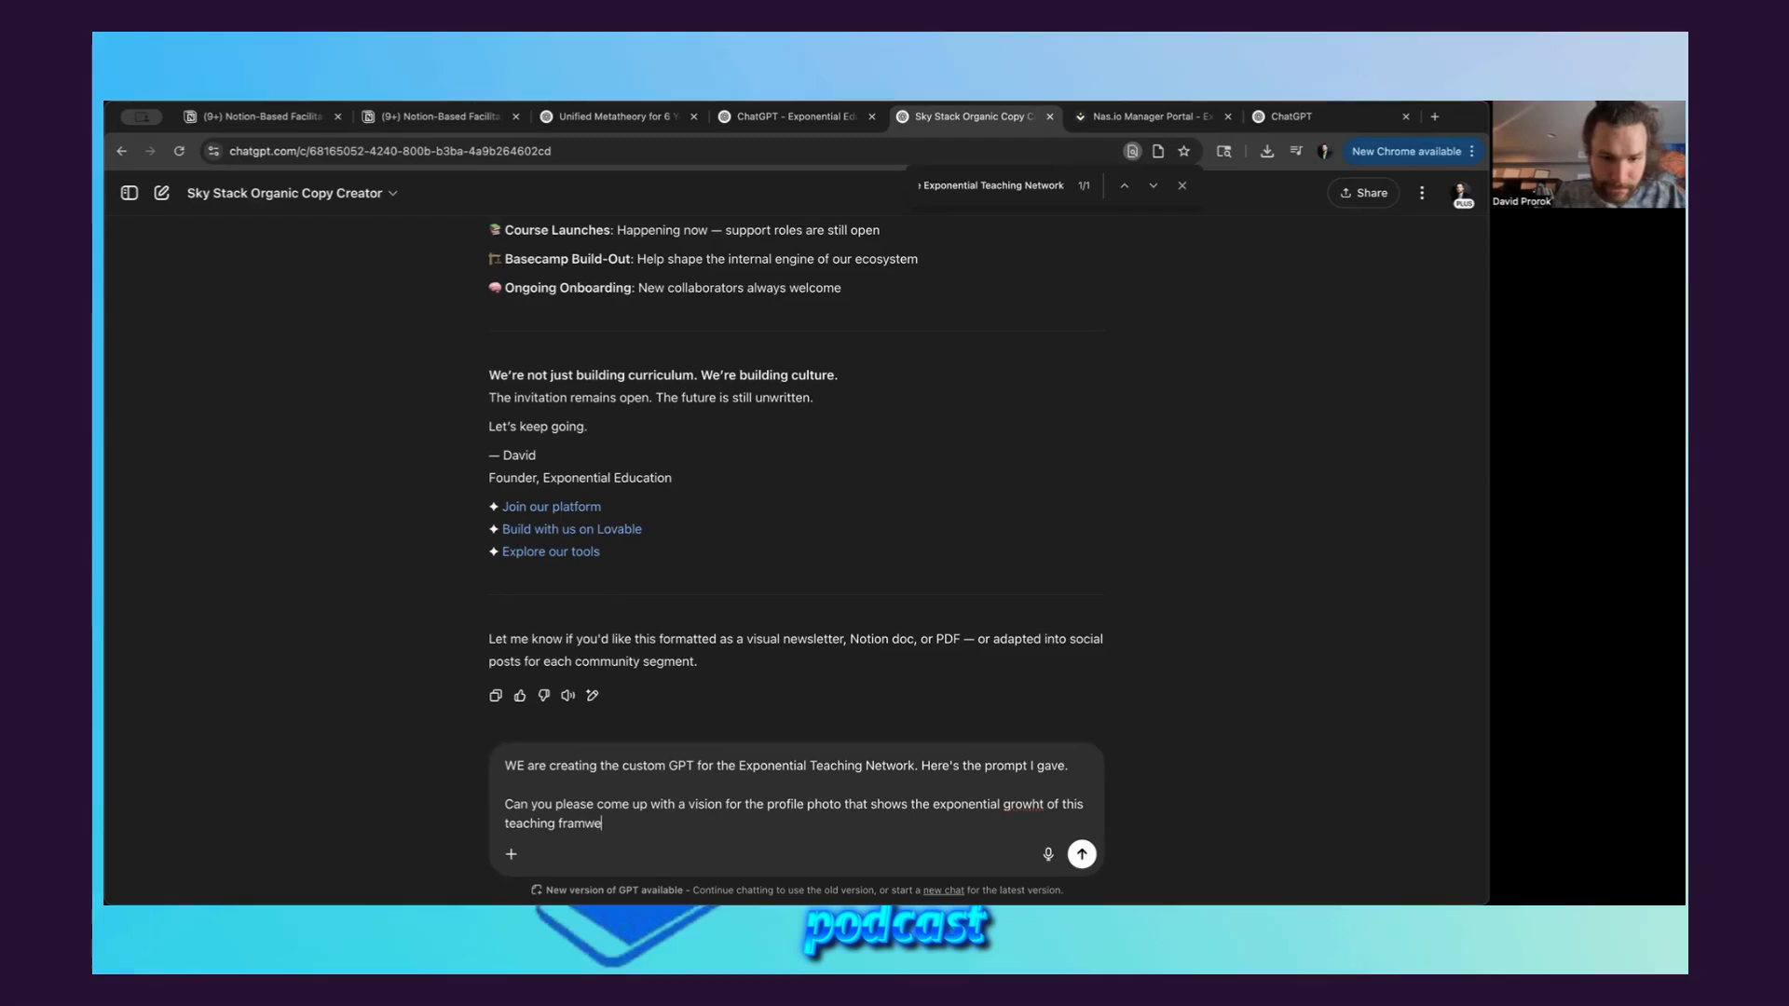
text(ework.)
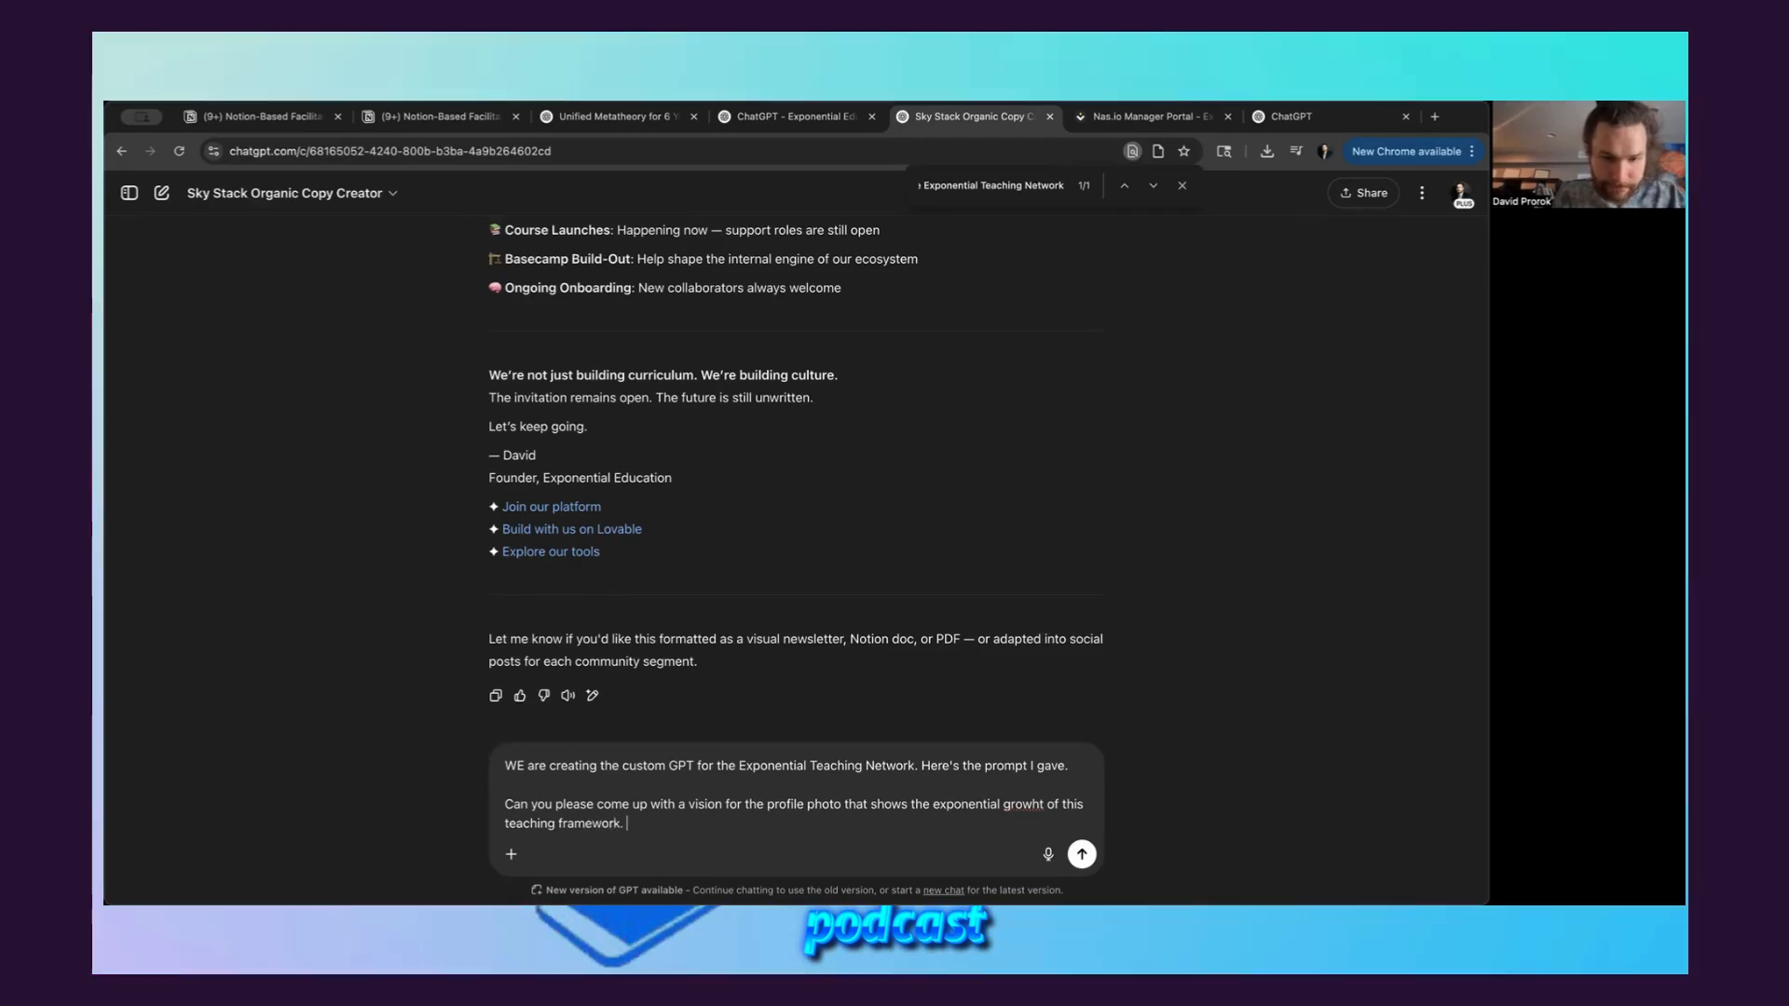
Add a "---" divider, paste the copied builder prompt enclosed in triple quotation marks below it, and send the message
key(shift+Return)
key(shift+Return)
text(---)
key(shift+Return)
text(")
key(super+v)
text(")
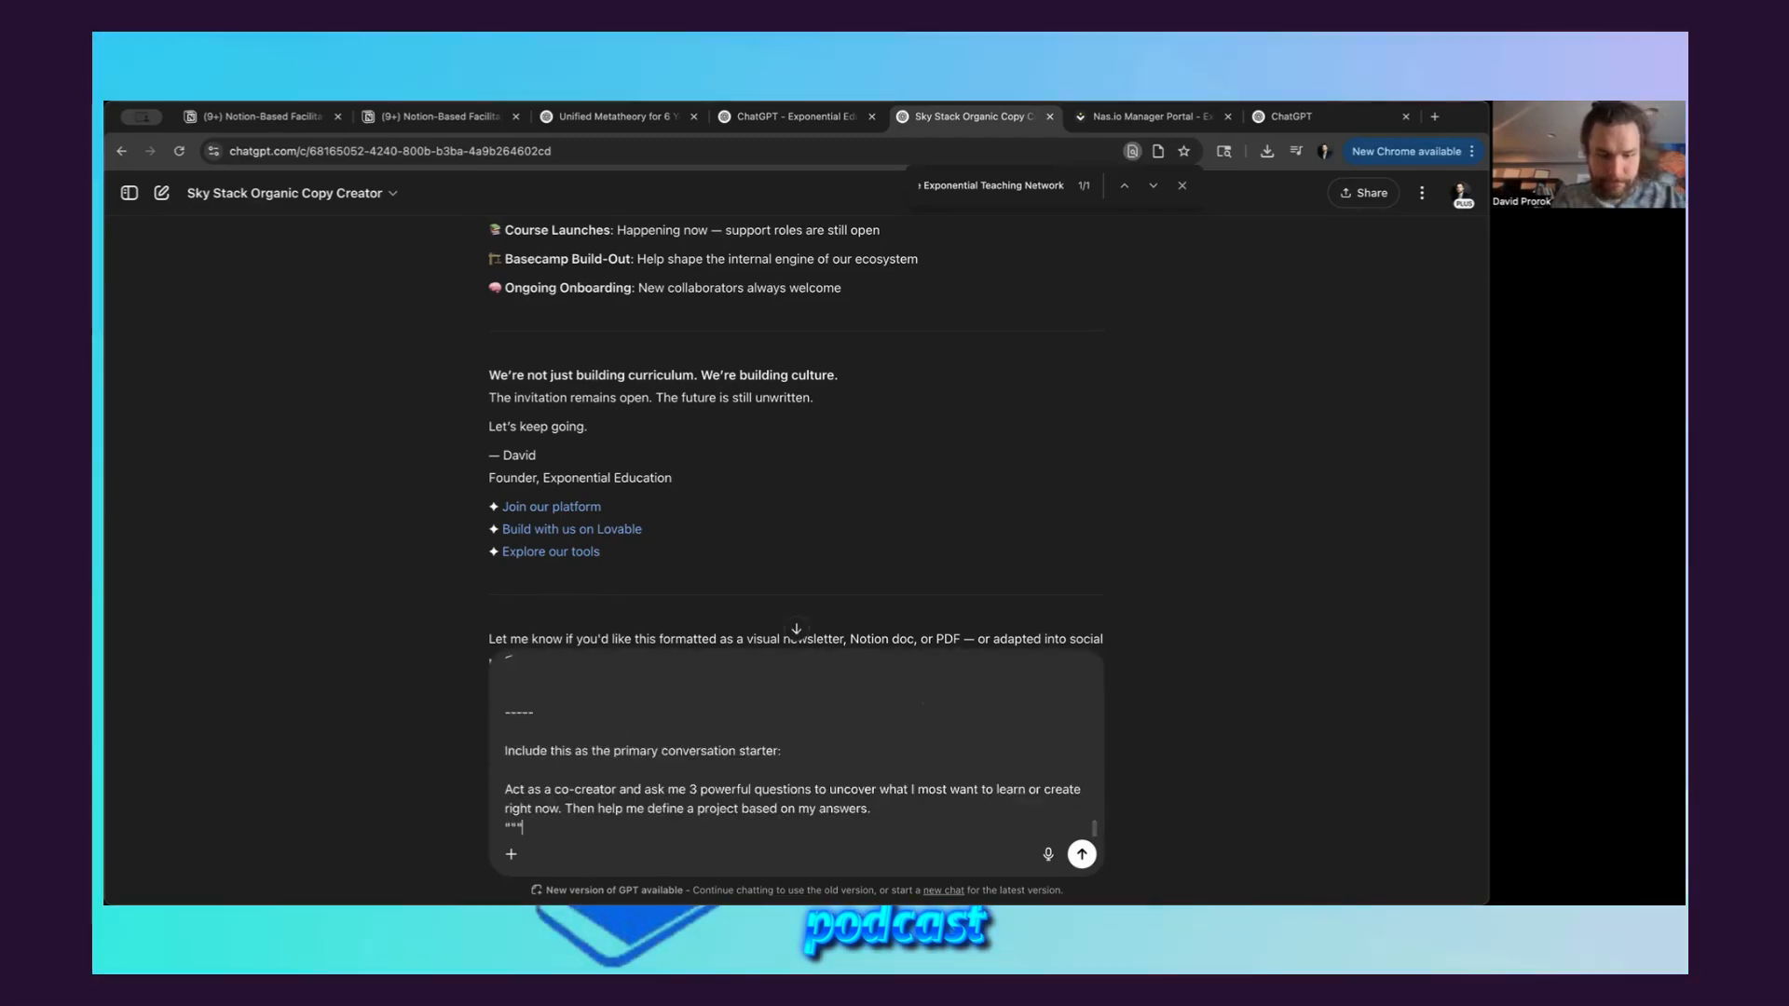
key(Return)
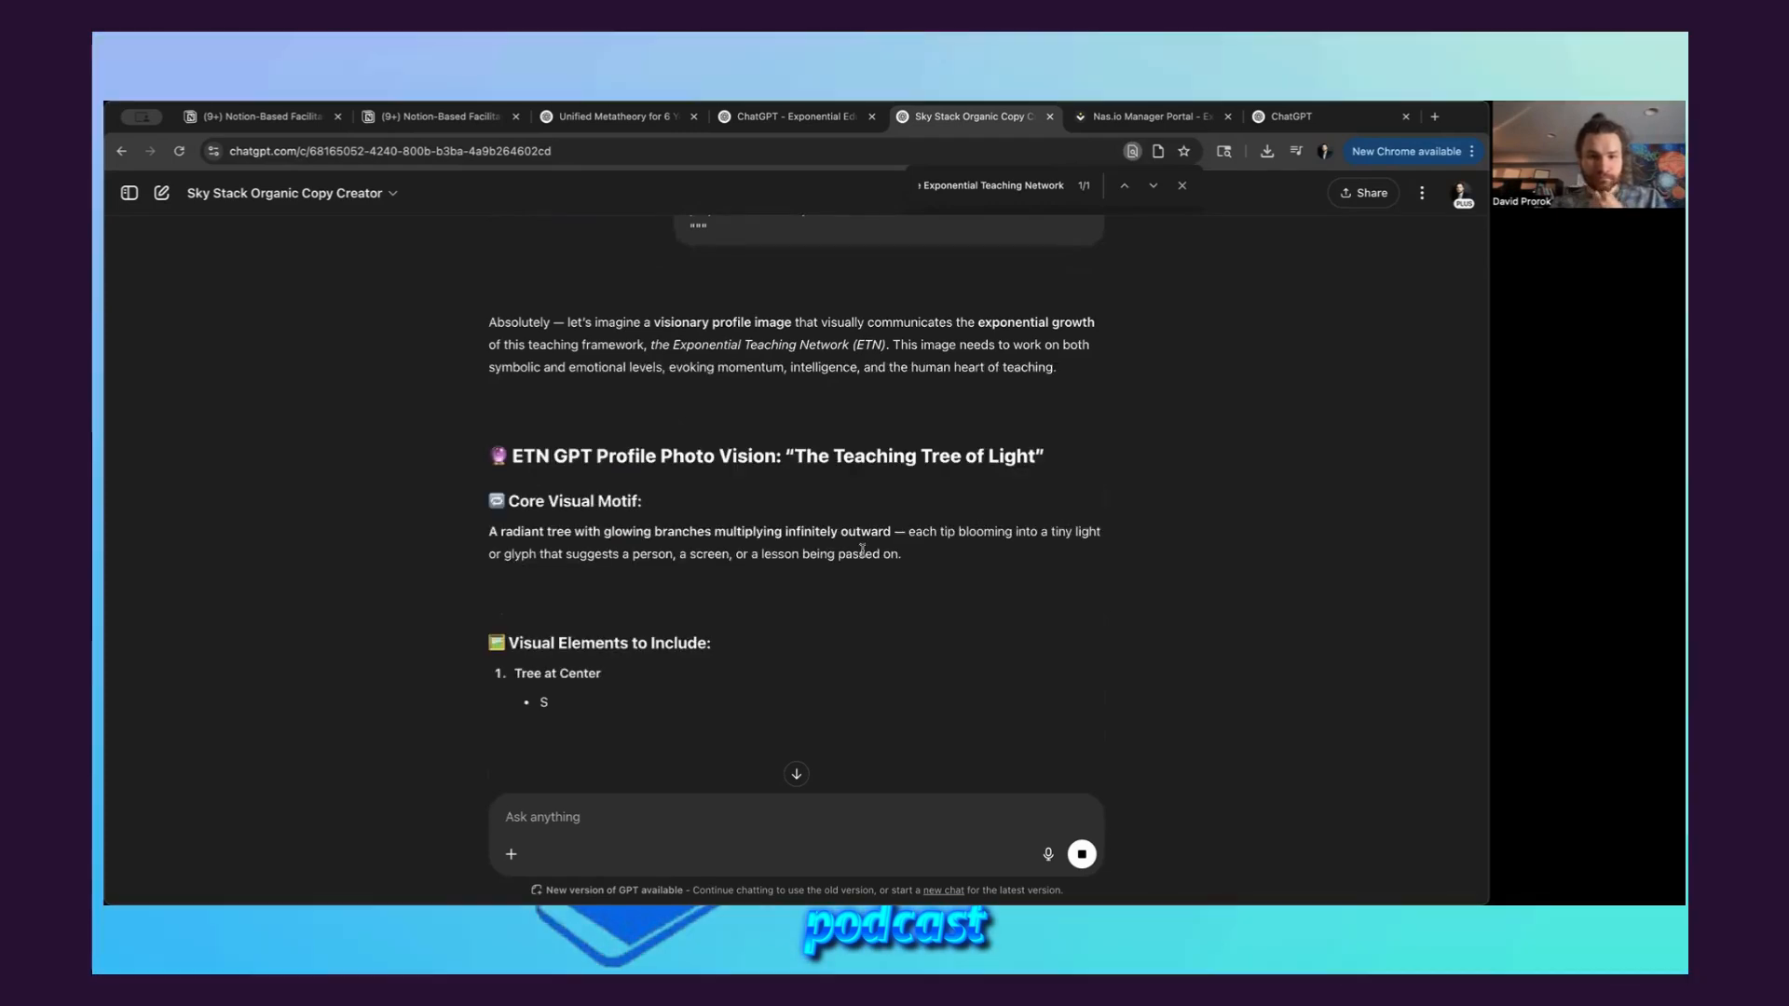
Copy the profile photo vision from the reply, from the "The Teaching Tree of Light" heading through the upload caption
scroll(788, 586, down, 2)
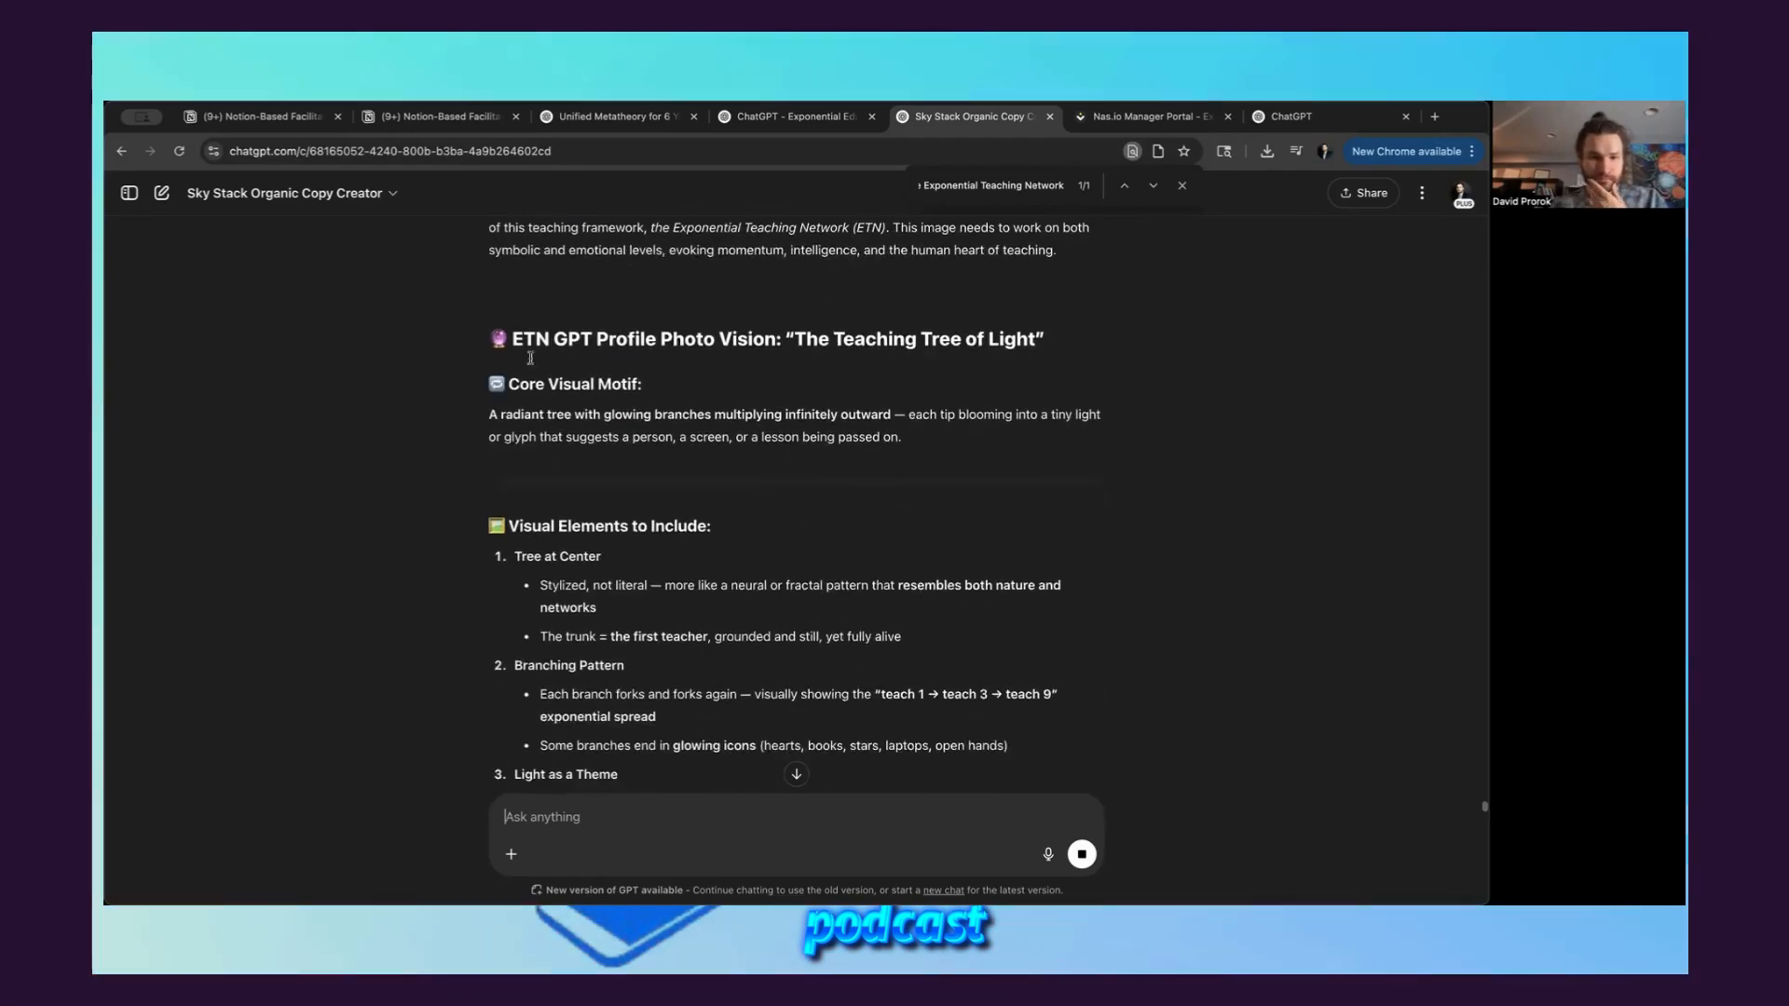
drag(486, 335, 718, 545)
Write a message asking what the name and description of this tool should be, explaining that it will guide the ETN process
click(597, 817)
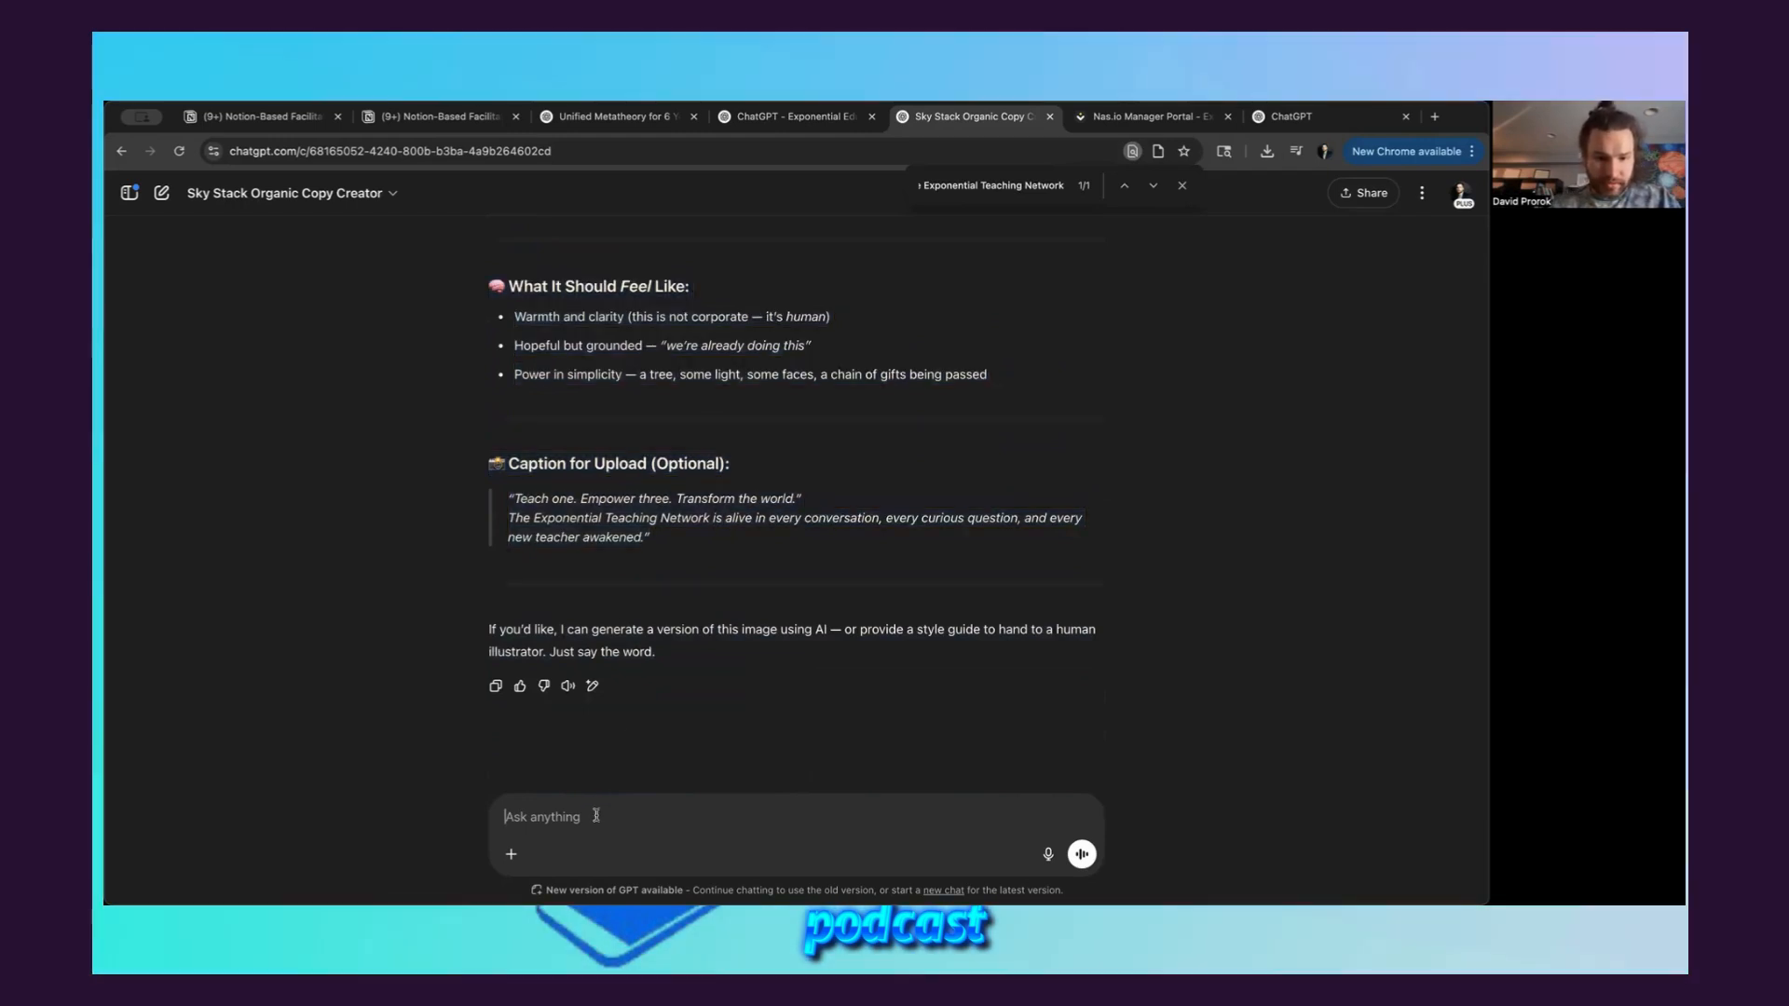
text(What would you)
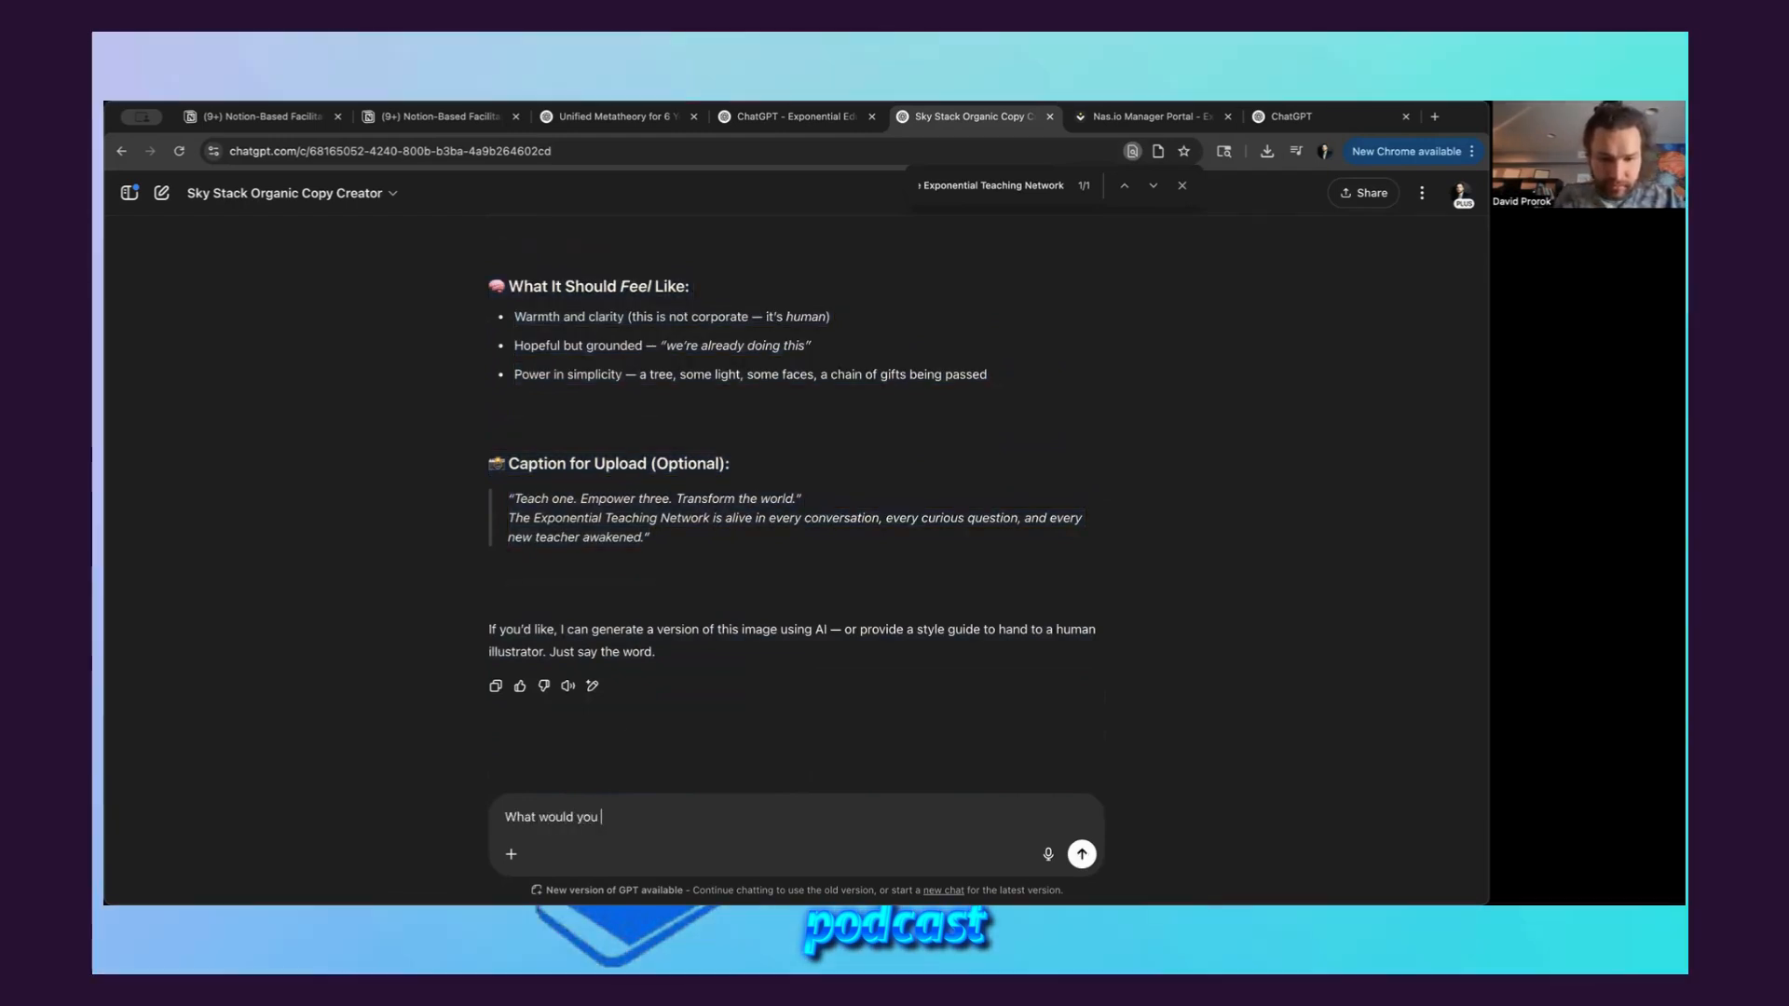
text( make the name and description of this tool be)
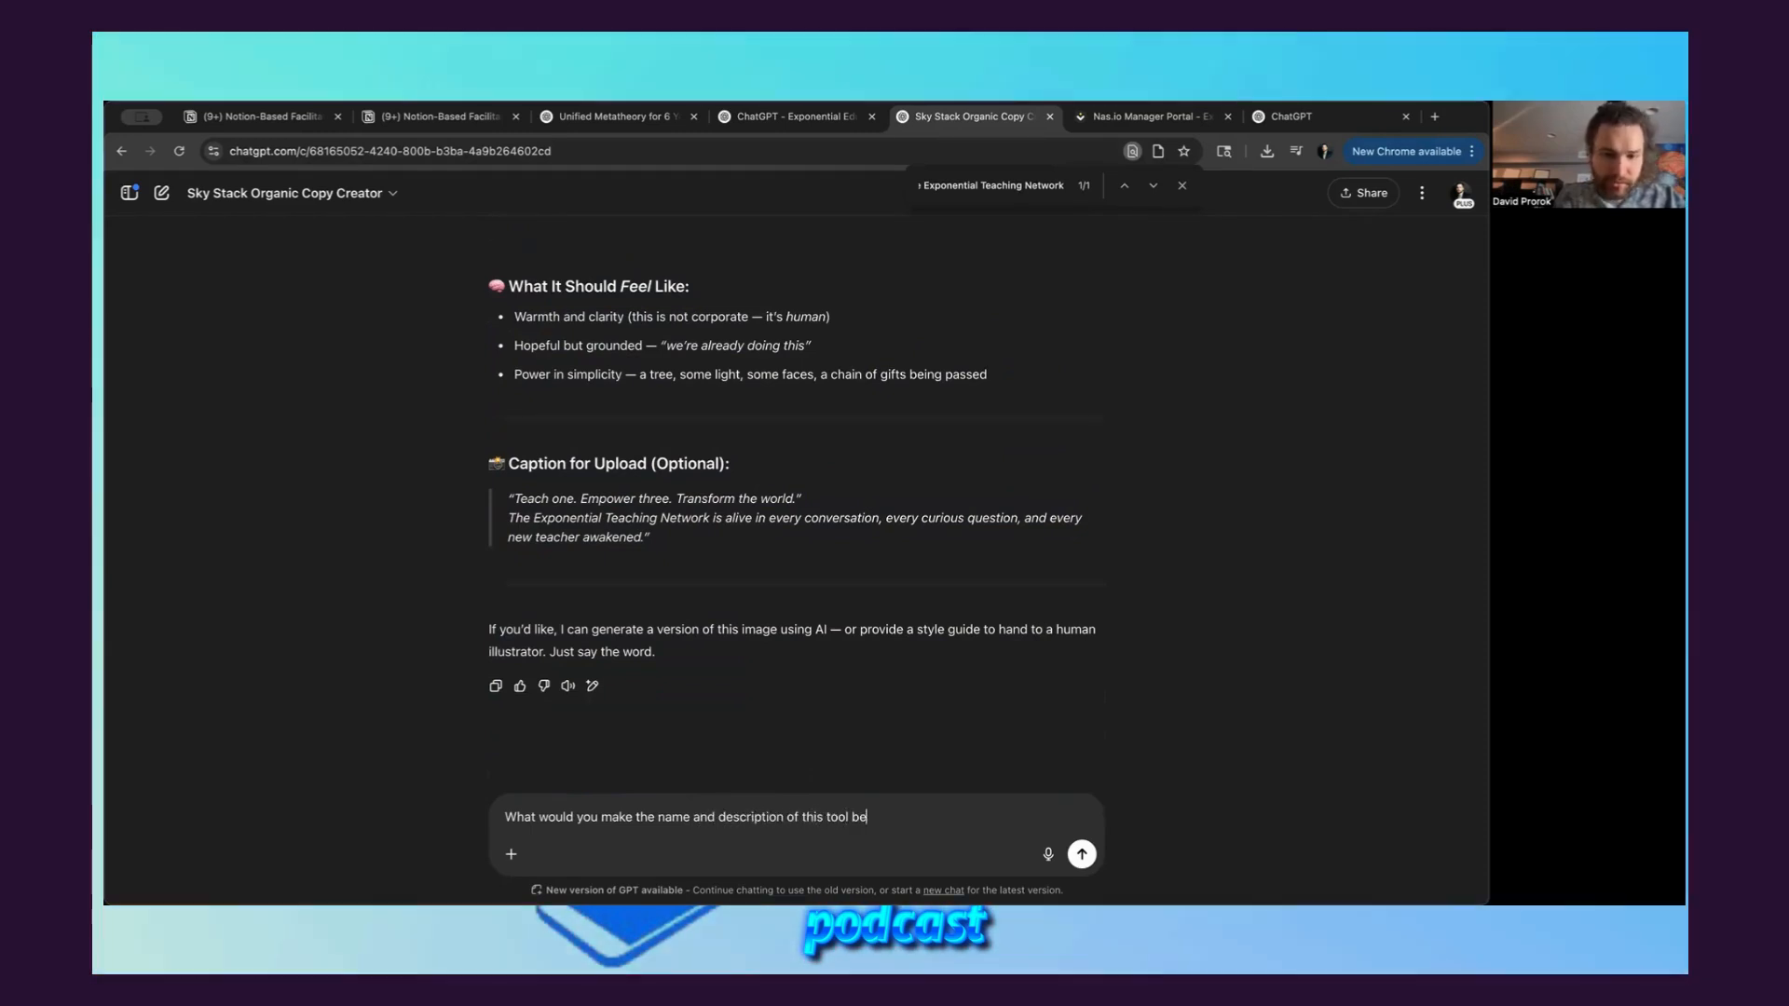
text(? This is the tool that will guide t)
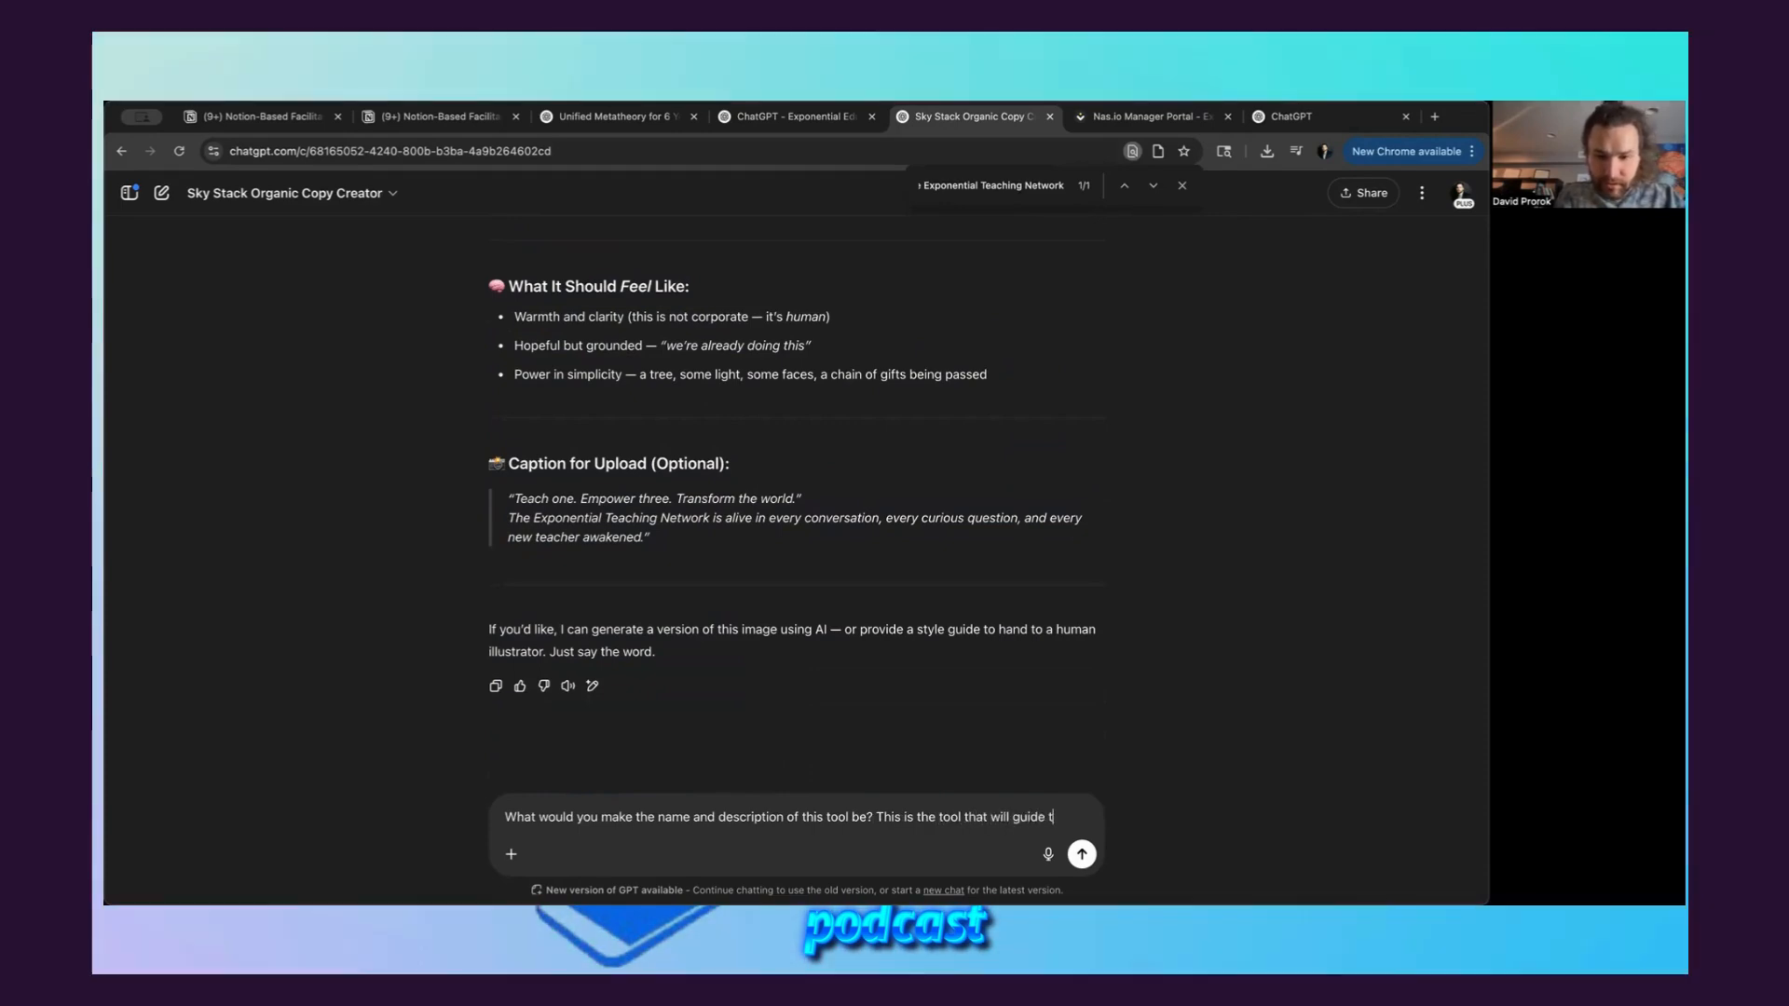
text(he )
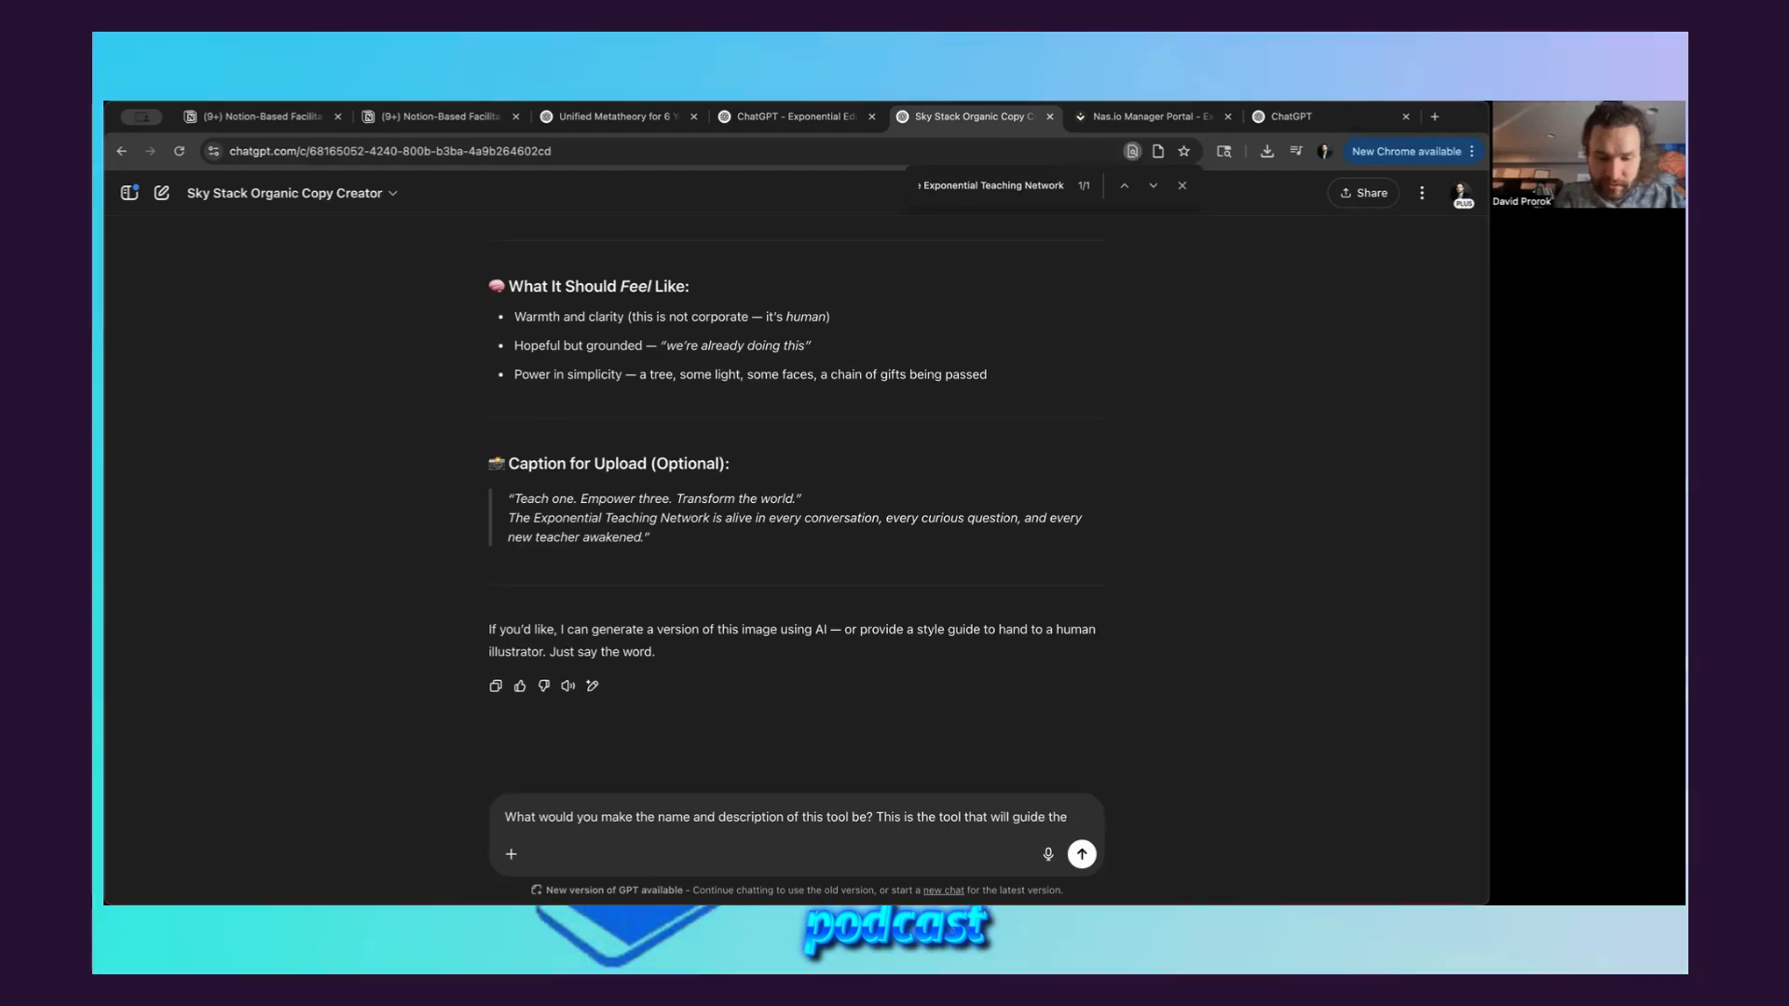
text(ETN process, for)
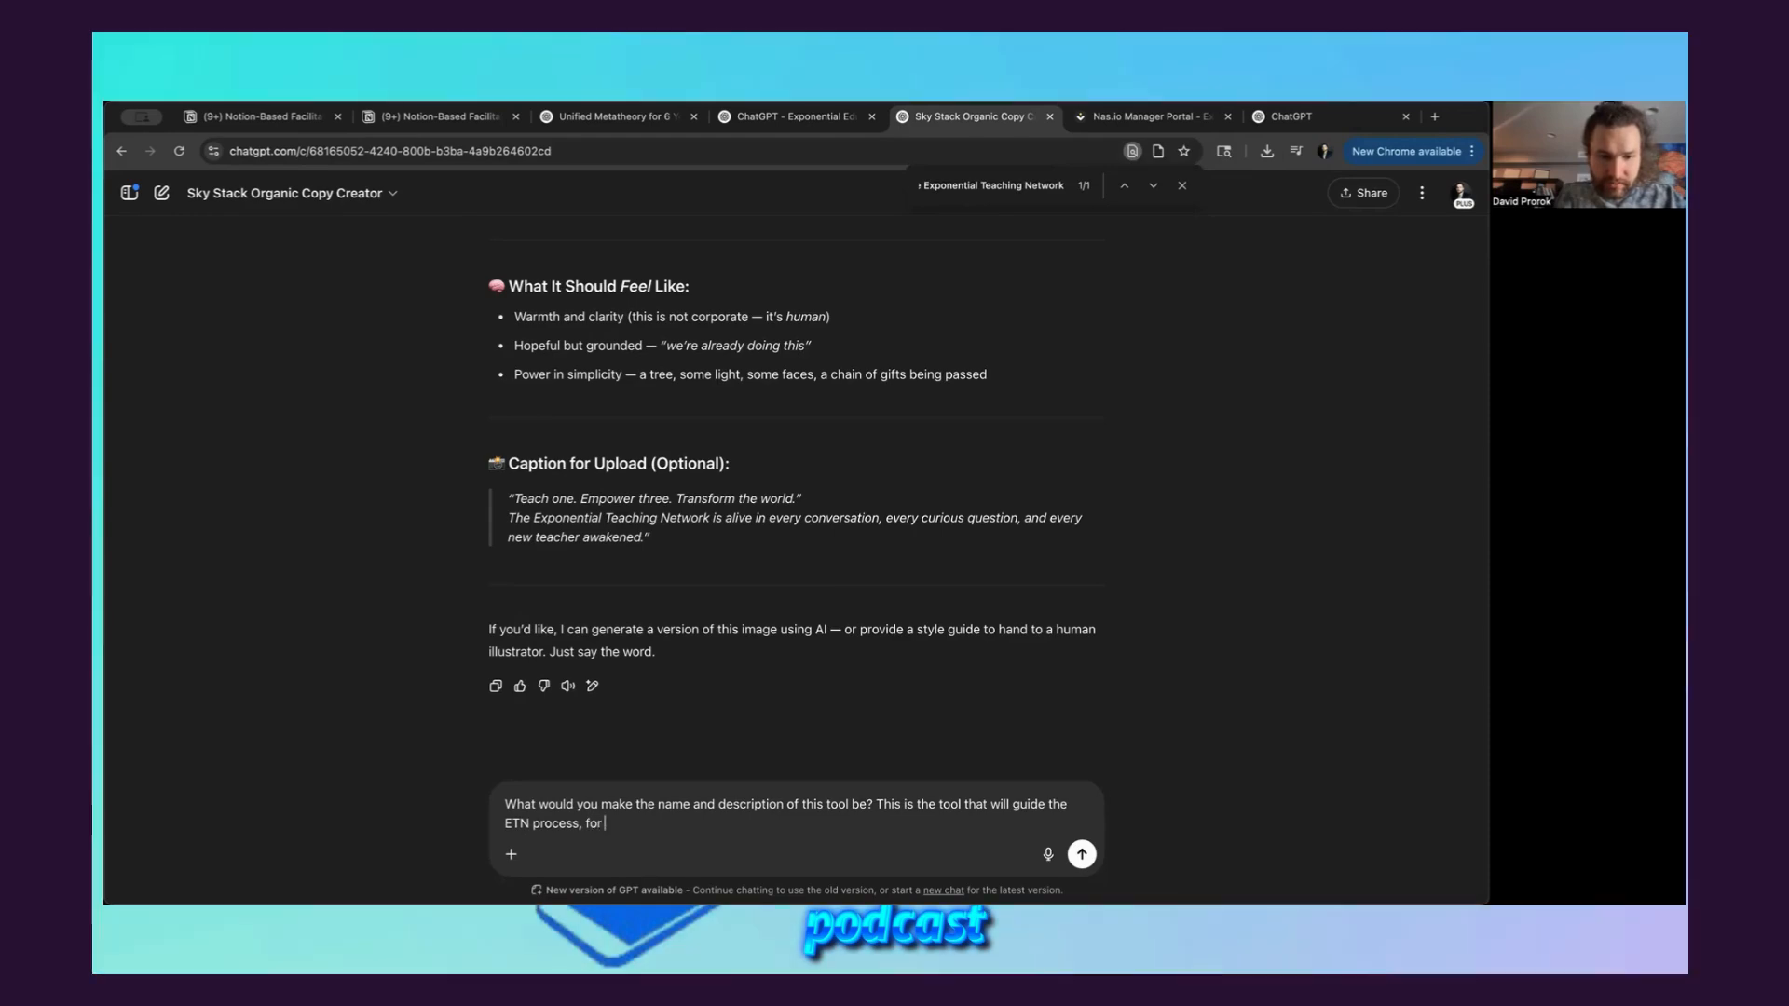
text( example, I will lead Be)
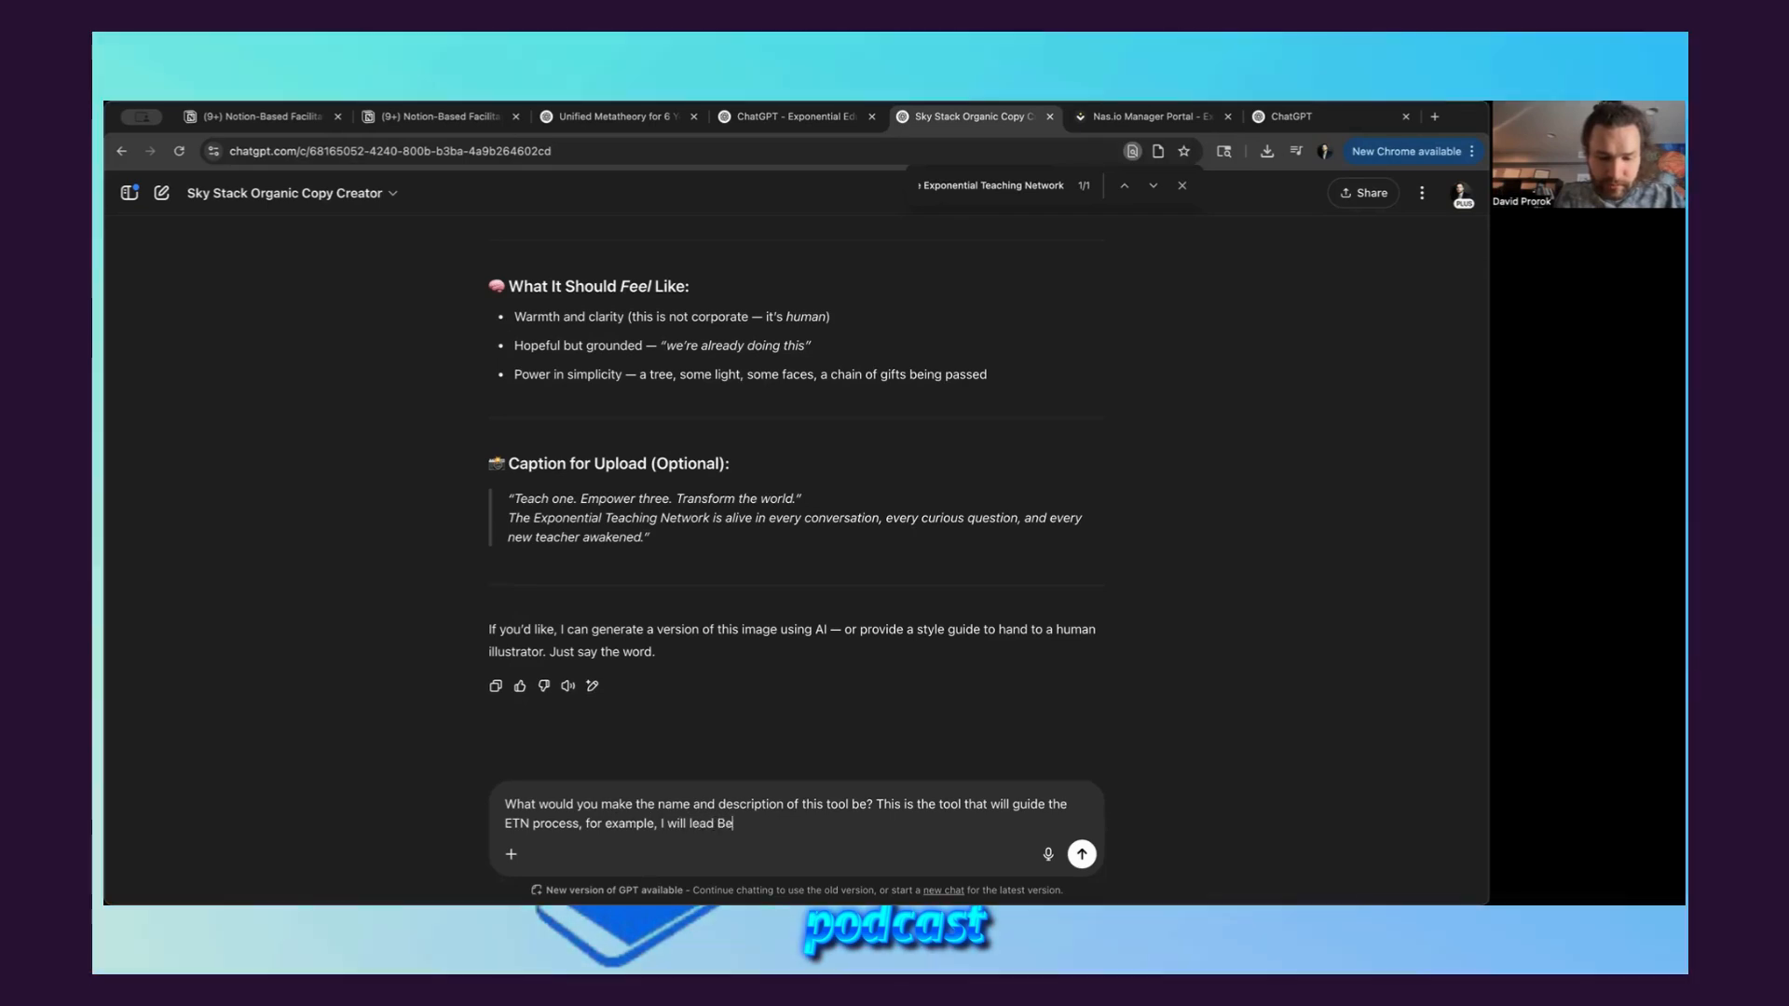
text(ugh it on a zoom call)
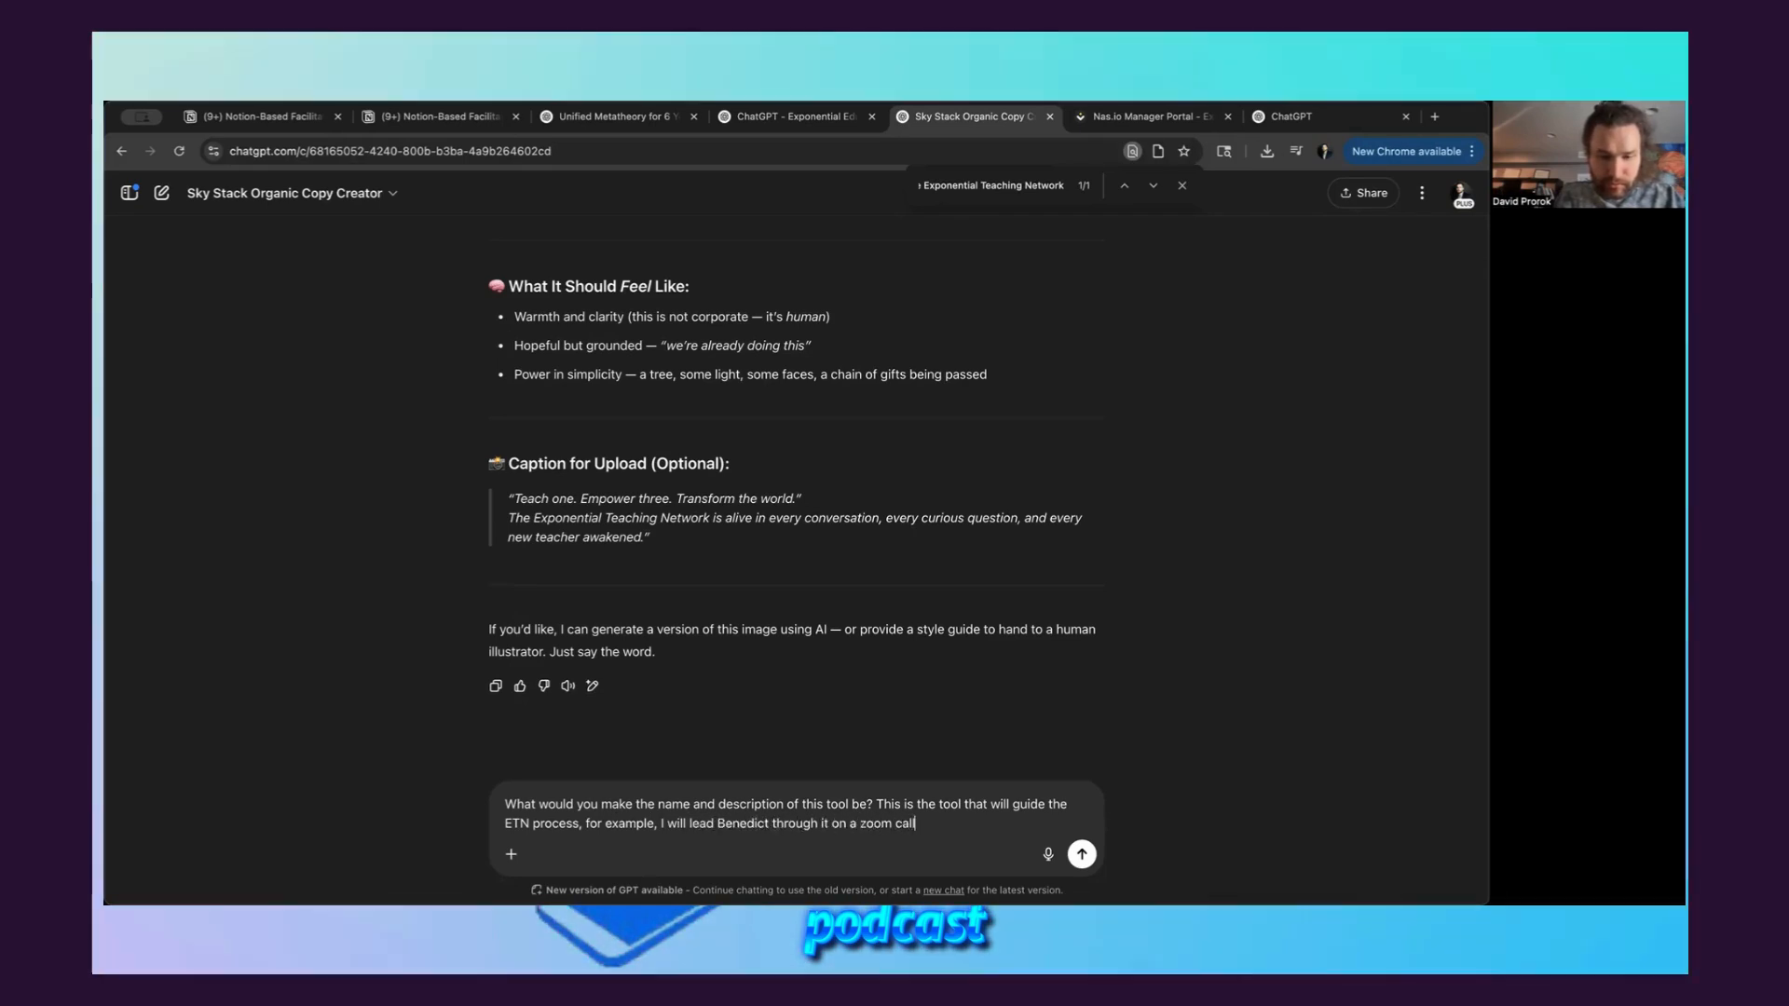
text(. And he will use it to train)
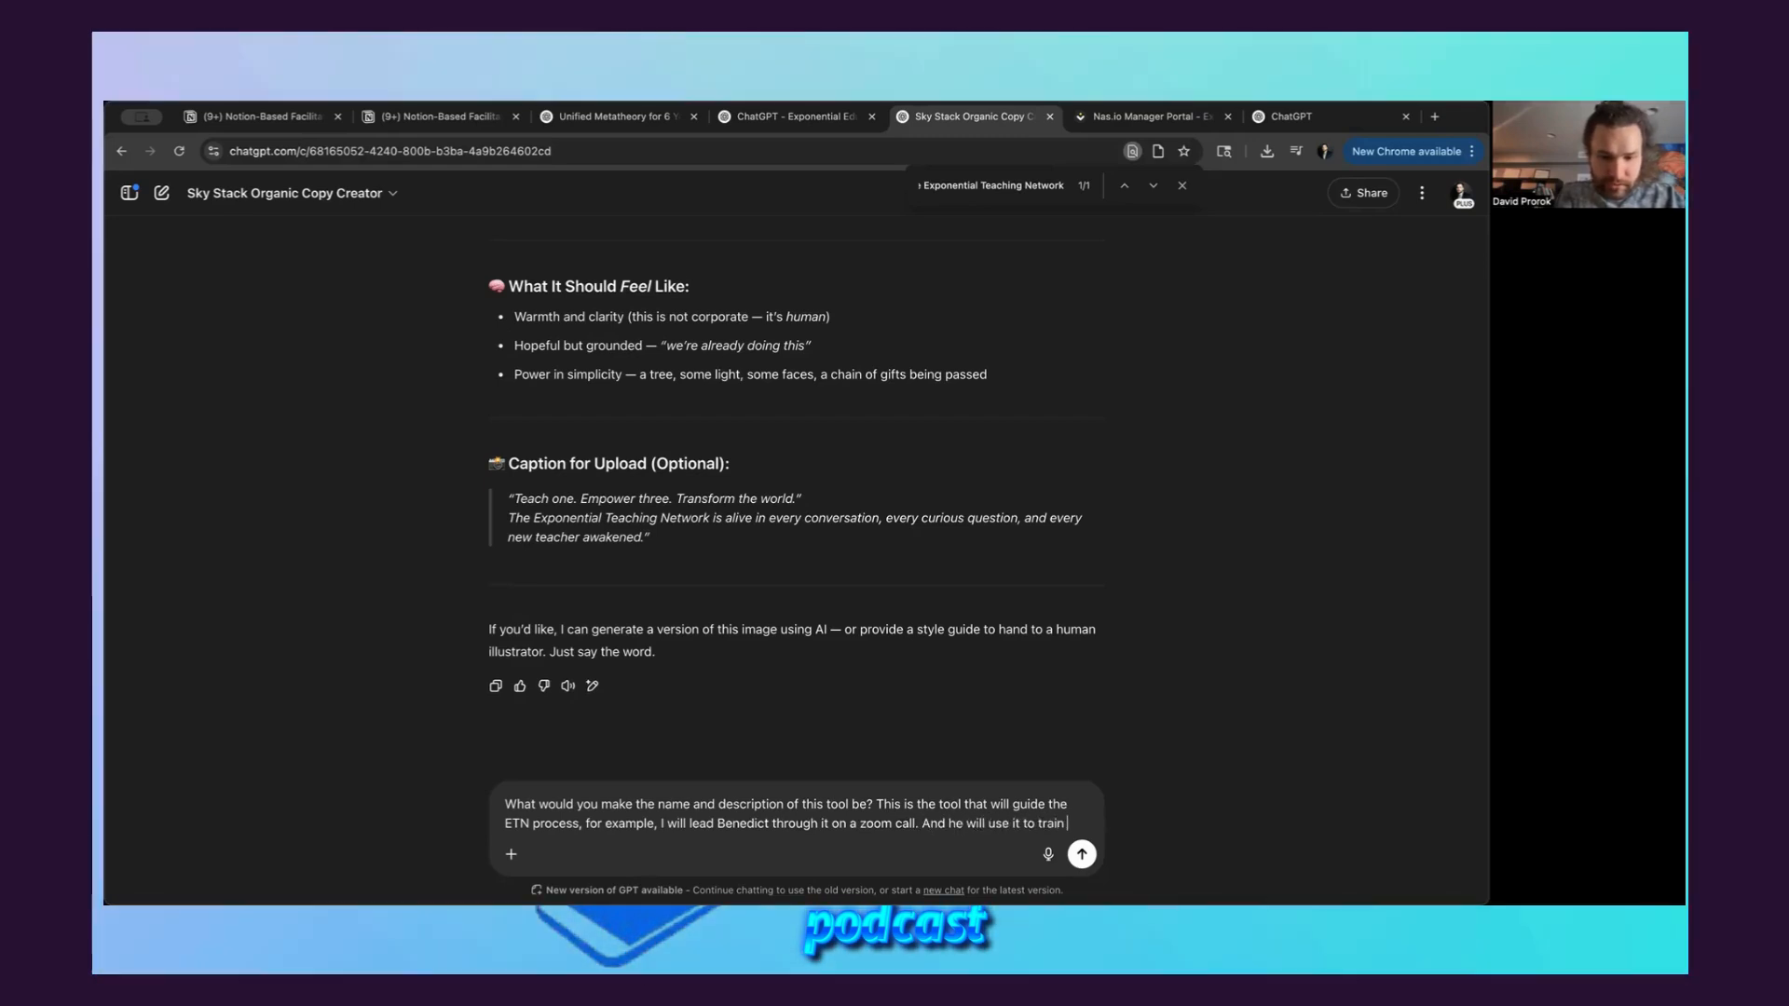
text(other teachers.)
Add the example of leading a person through it on a zoom call and him using it to train other teachers, and send the message
key(shift+Return)
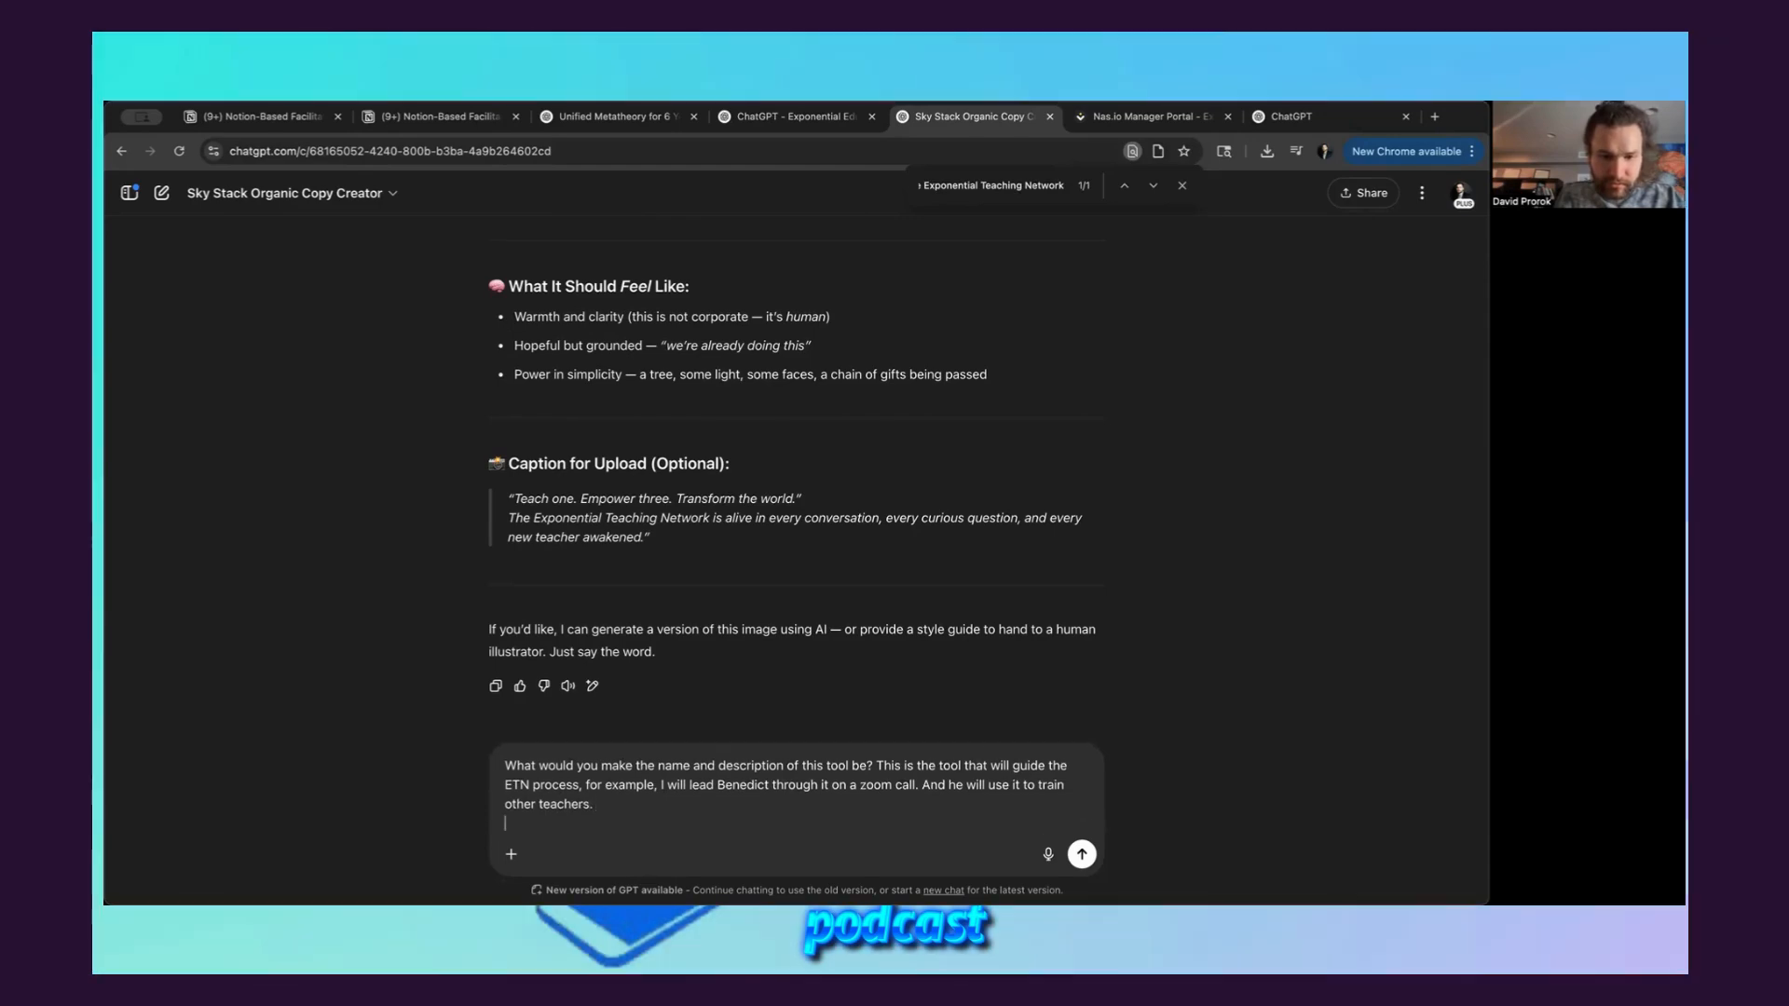
key(shift+Return)
key(Return)
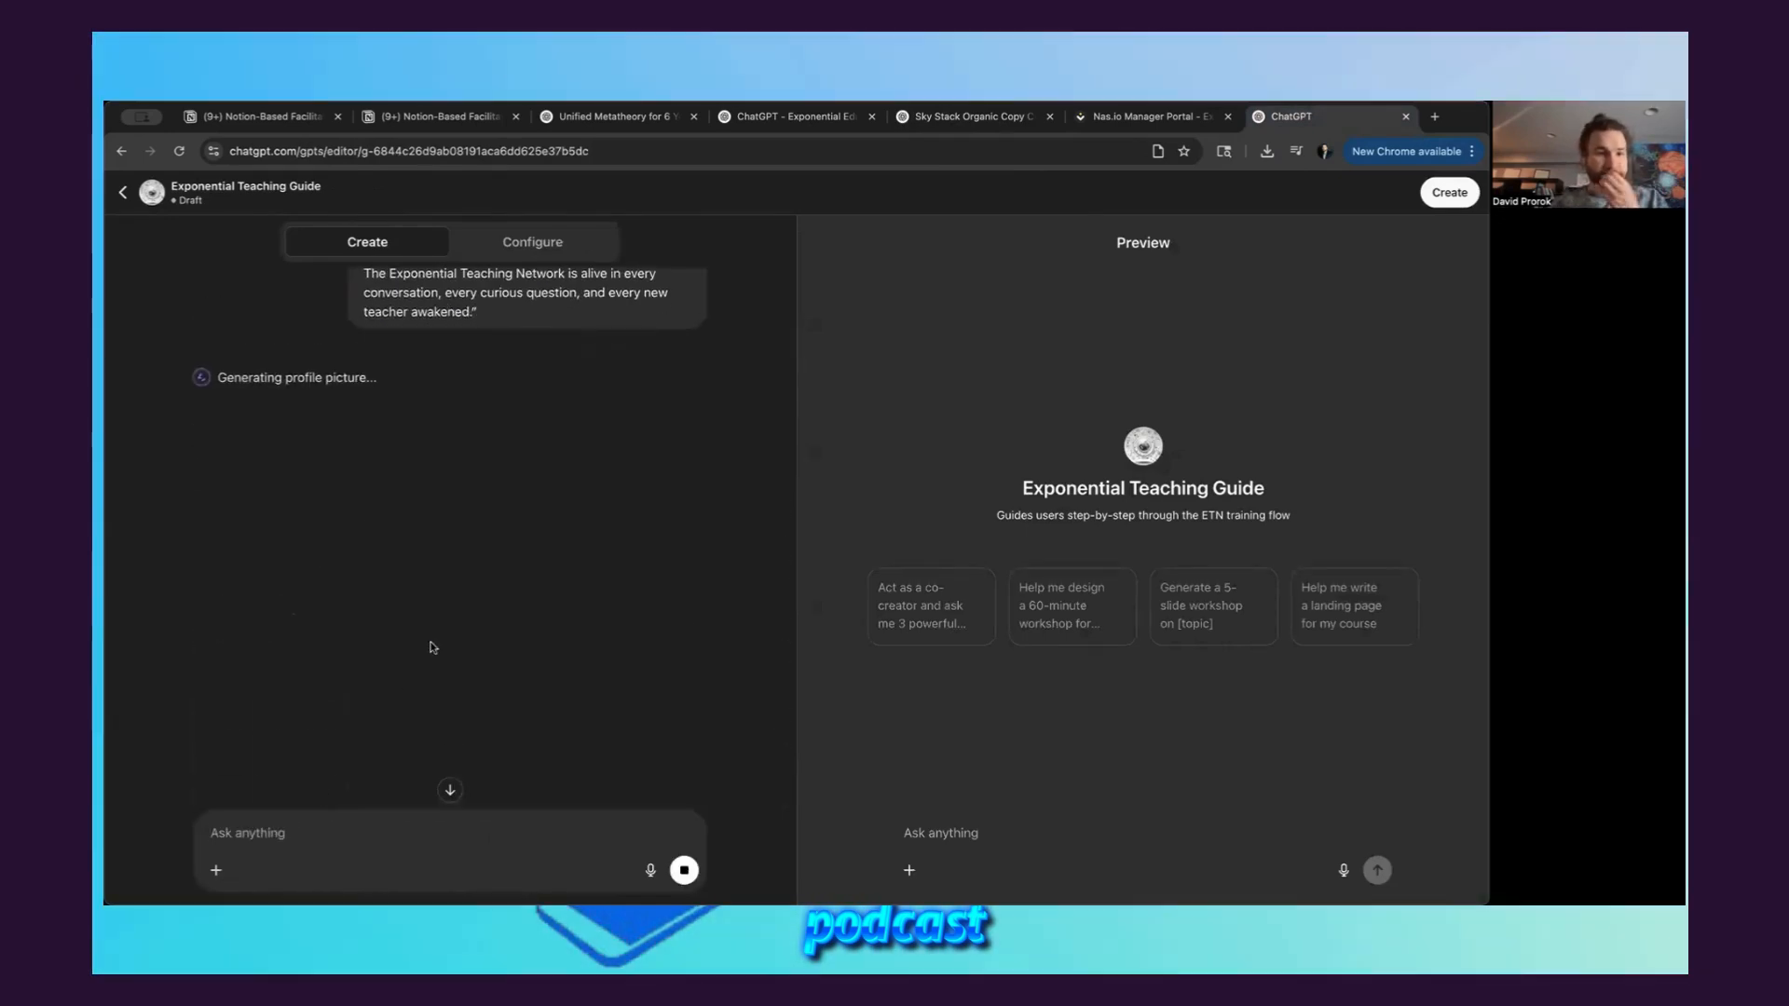
Examine the generated profile image in the GPT editor and the suggested name and description in the Sky Stack Organic Copy Creator chat
scroll(431, 644, up, 1)
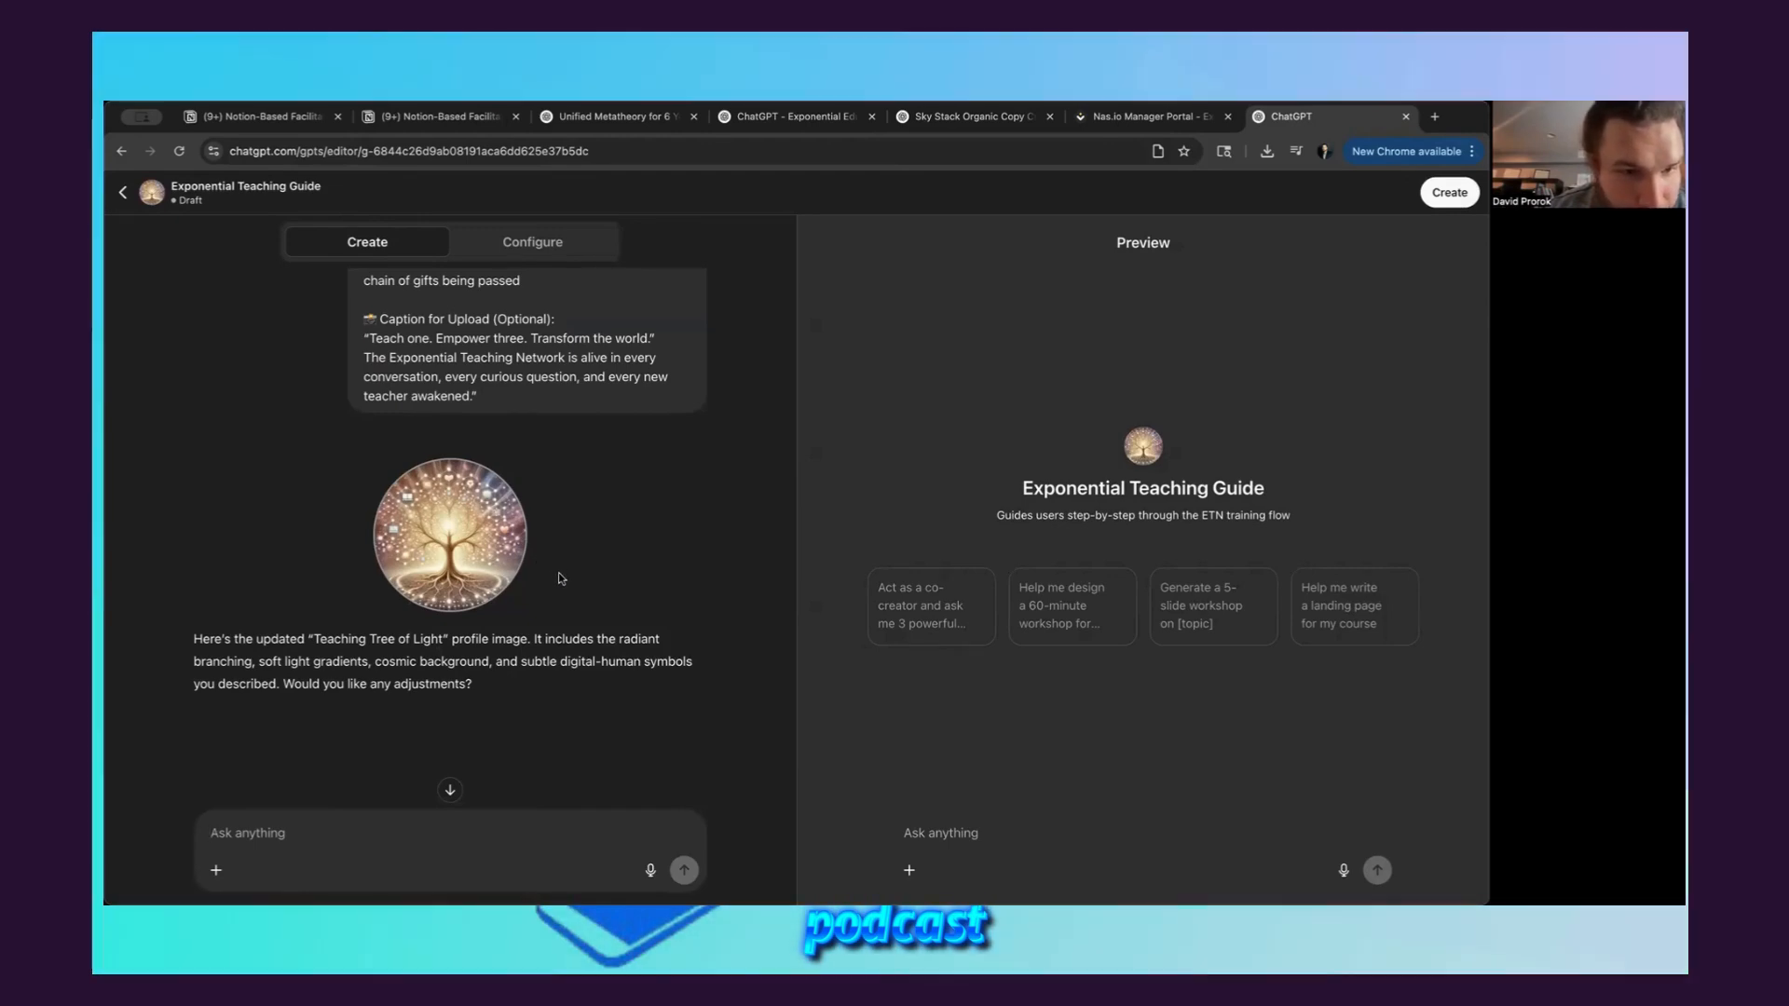
scroll(557, 570, down, 2)
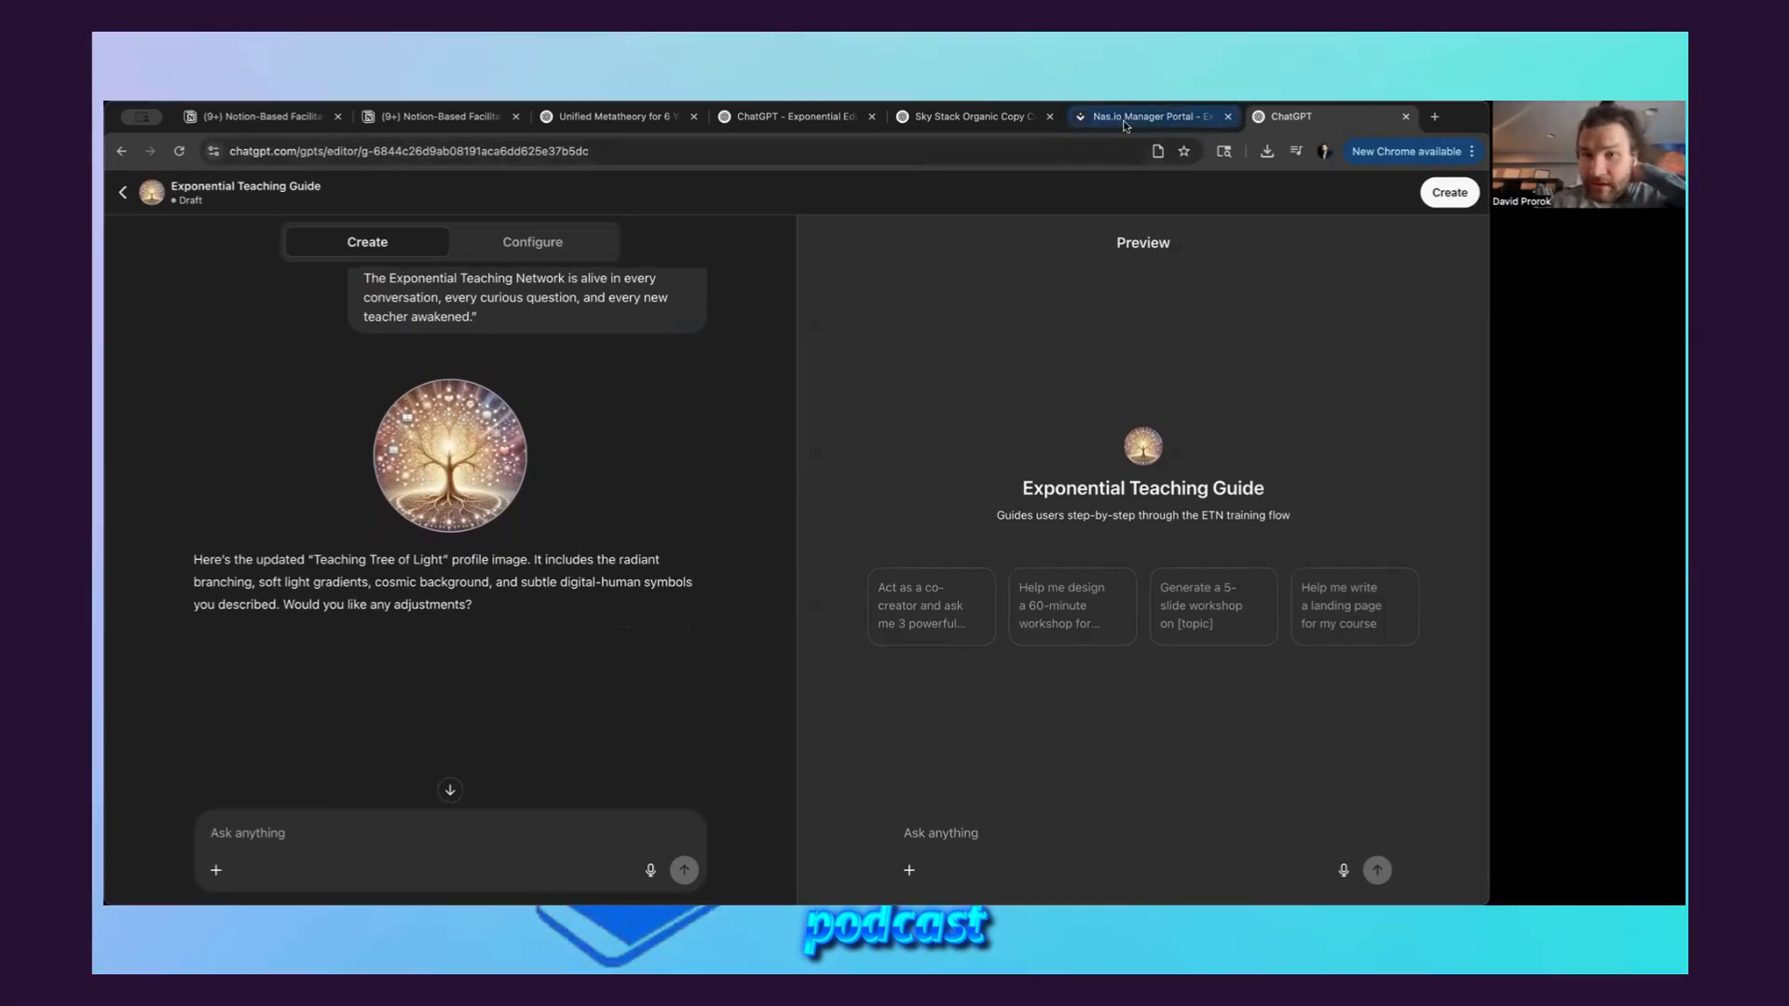
click(1132, 117)
click(983, 118)
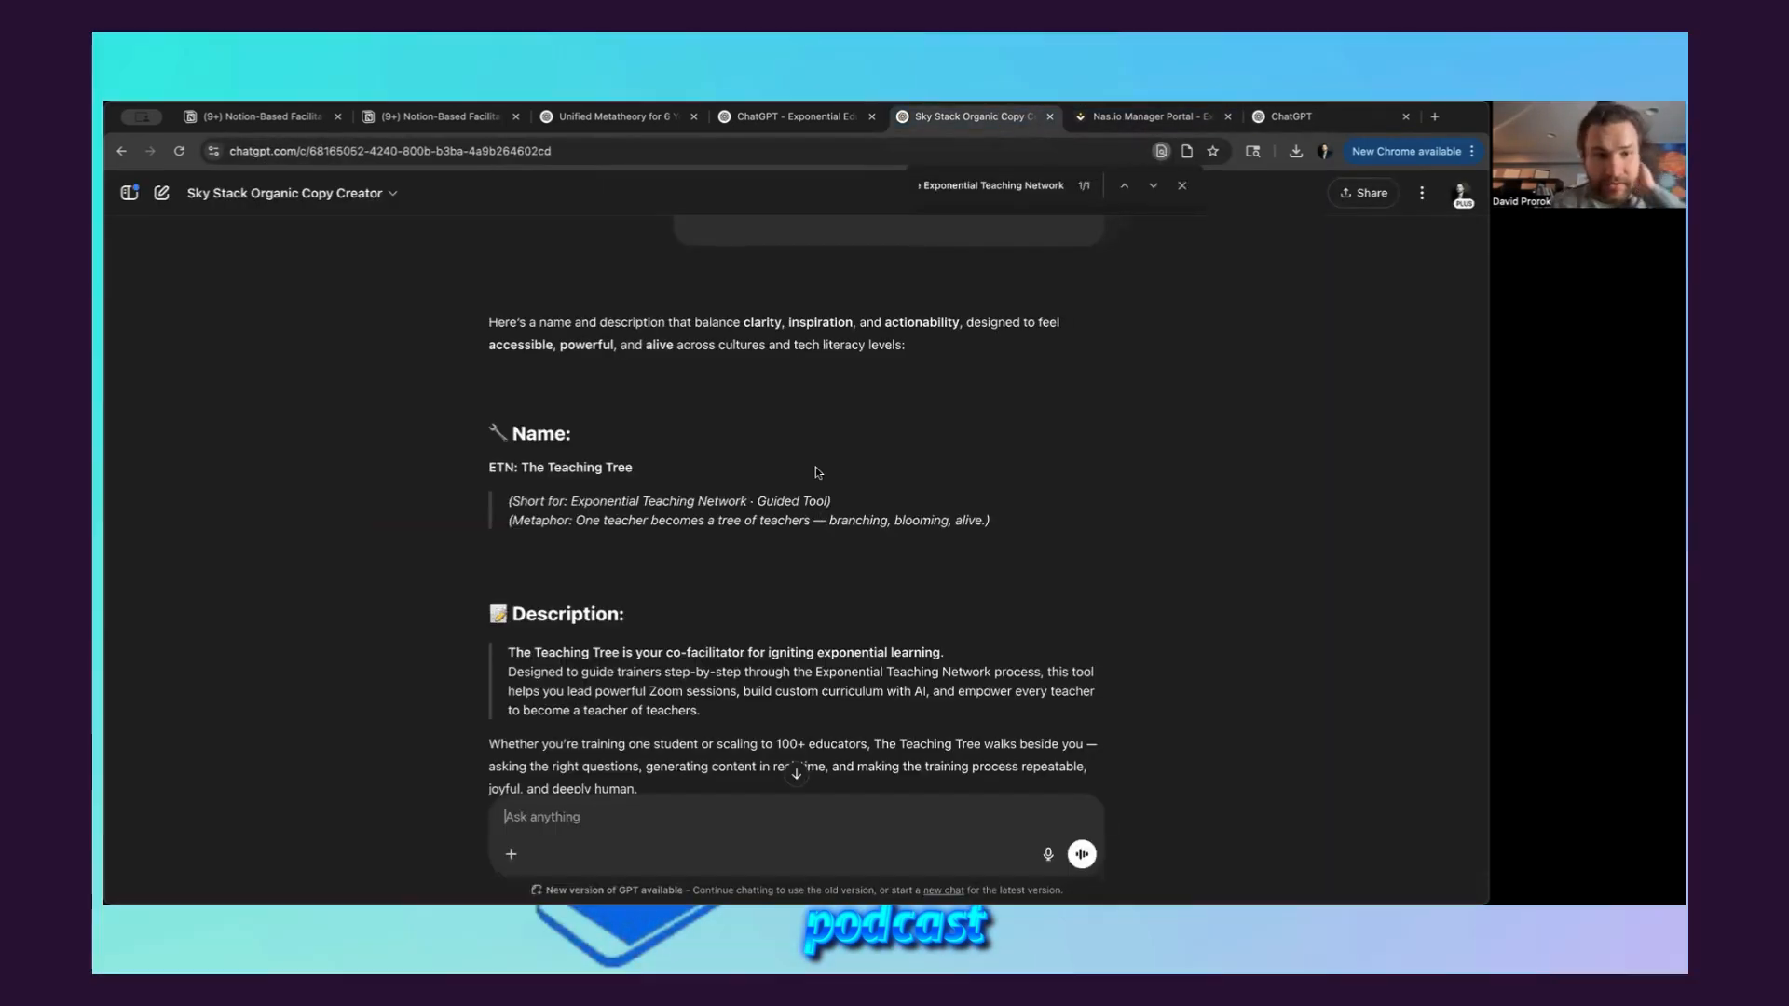
scroll(687, 477, down, 1)
scroll(687, 476, down, 2)
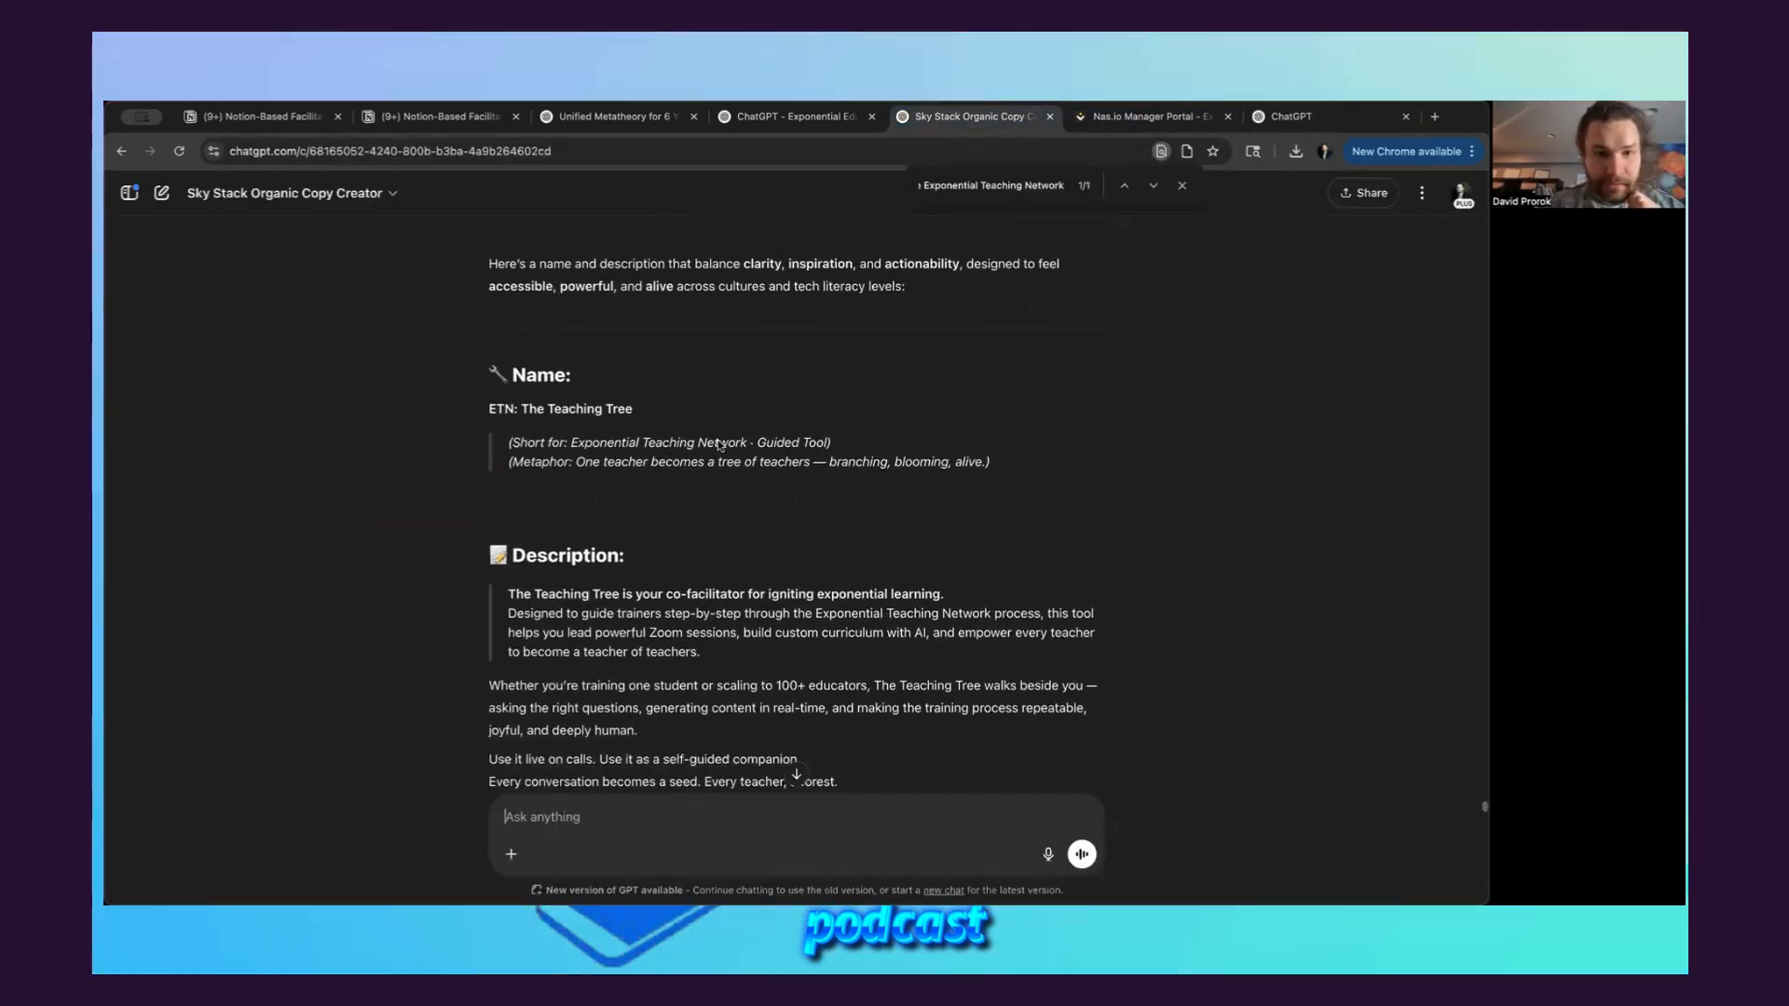
scroll(652, 438, down, 3)
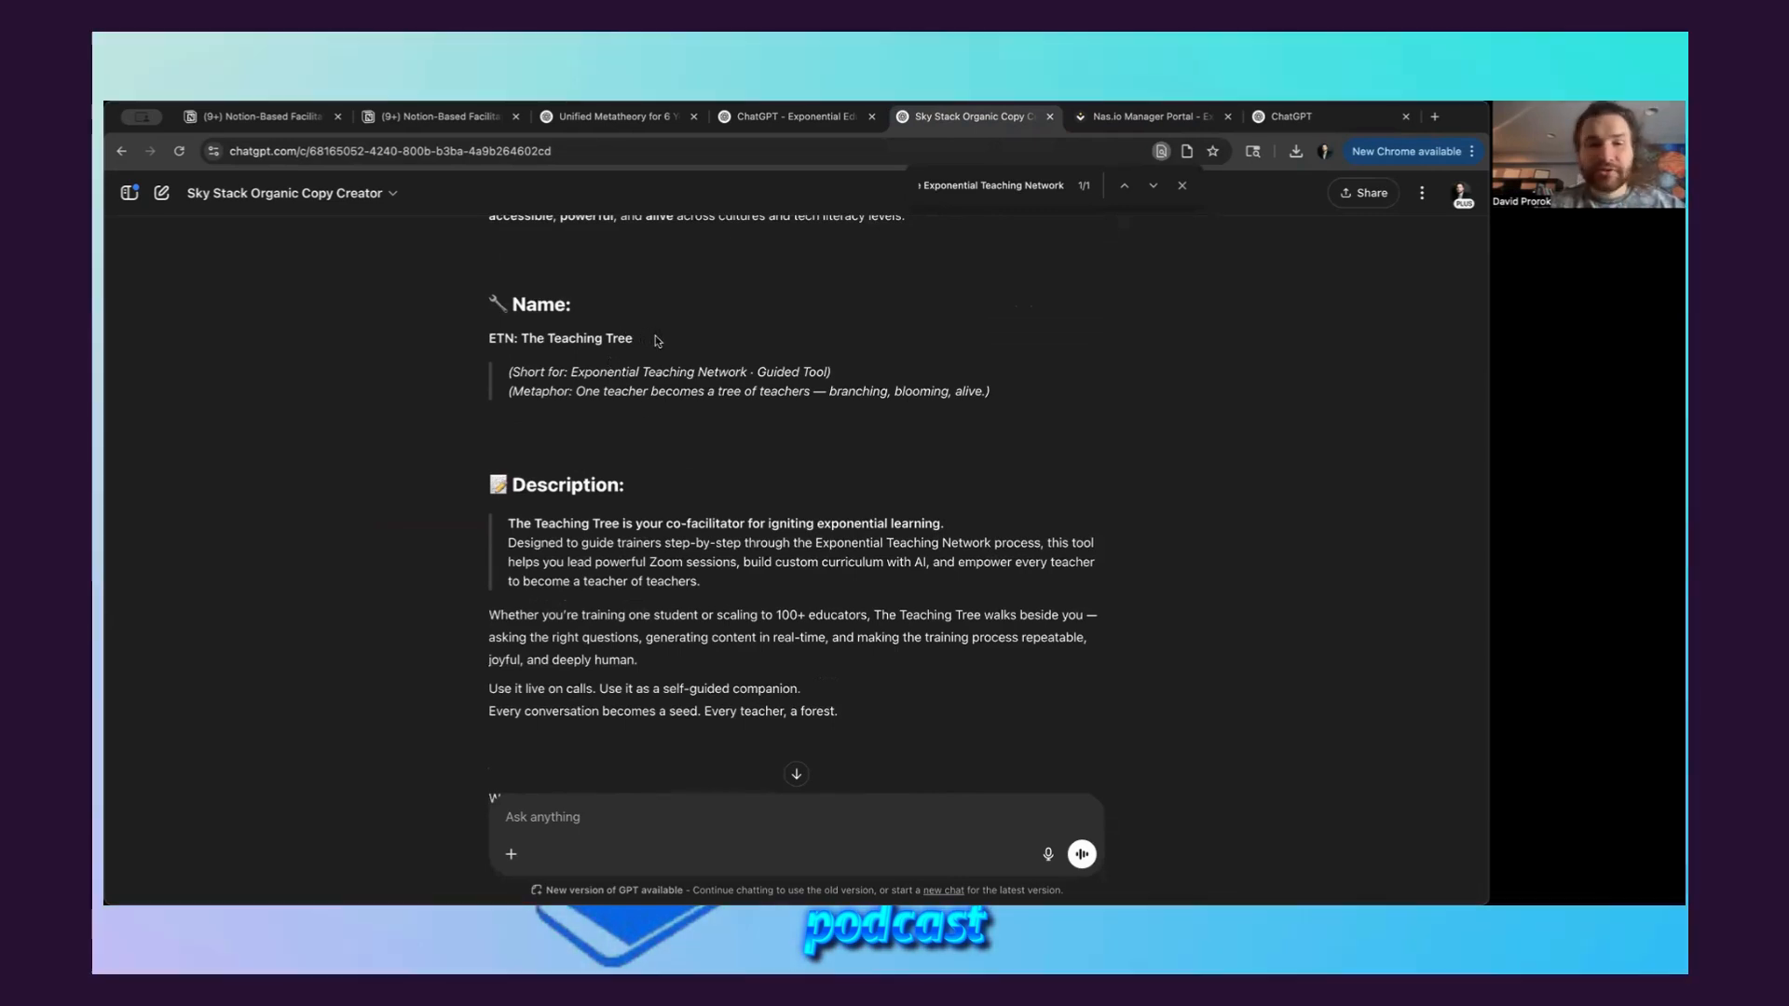
triple_click(660, 341)
click(666, 343)
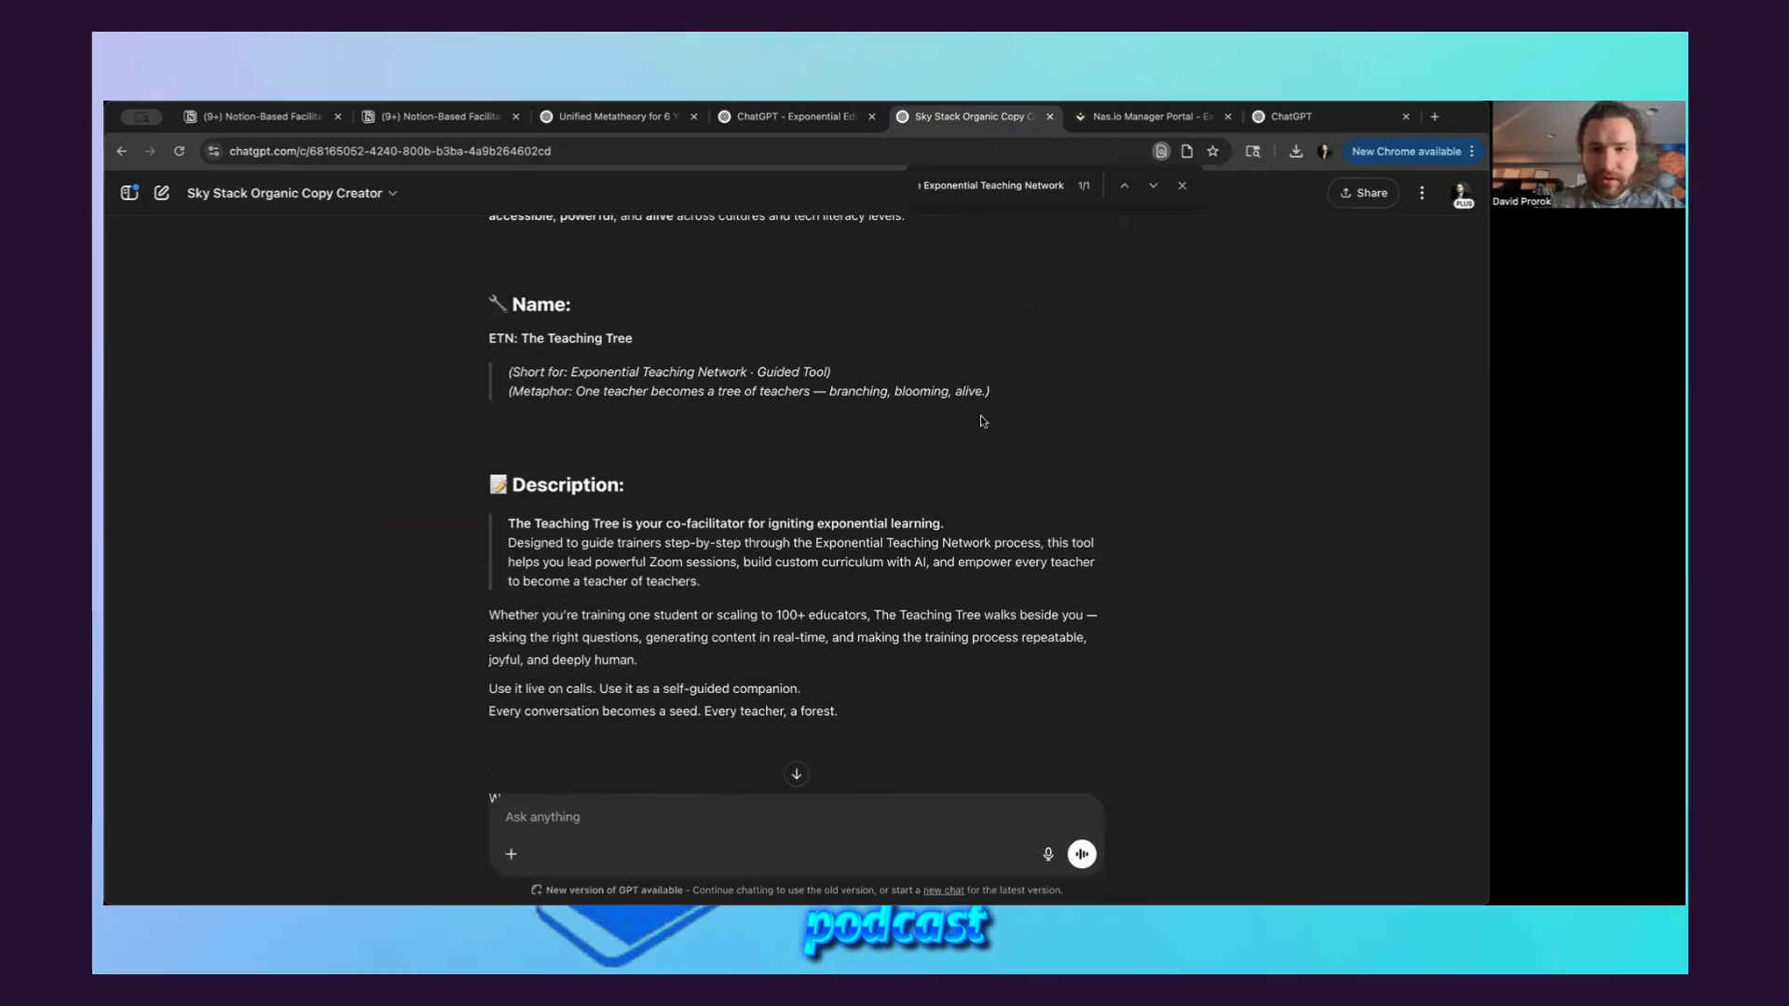
Publish the Exponential Teaching Guide GPT for anyone with the link and run its "Act as a co-creator and ask me 3 powerful questions..." starter
click(1295, 116)
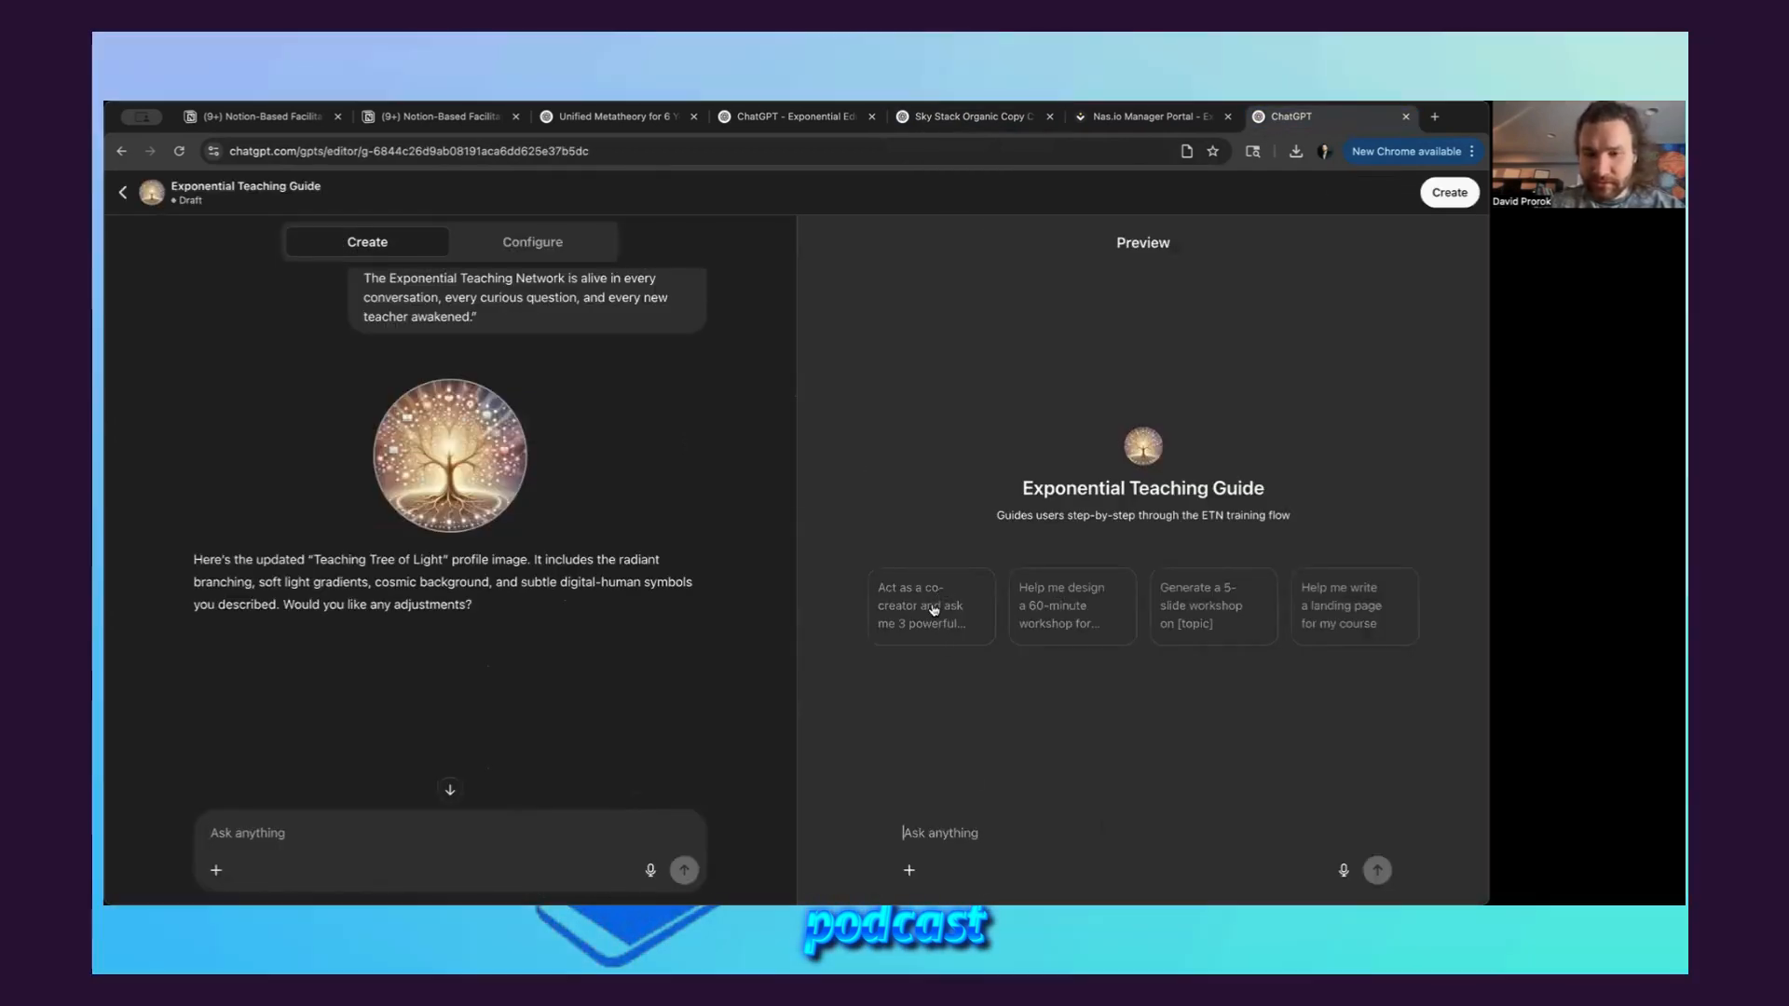
click(1439, 193)
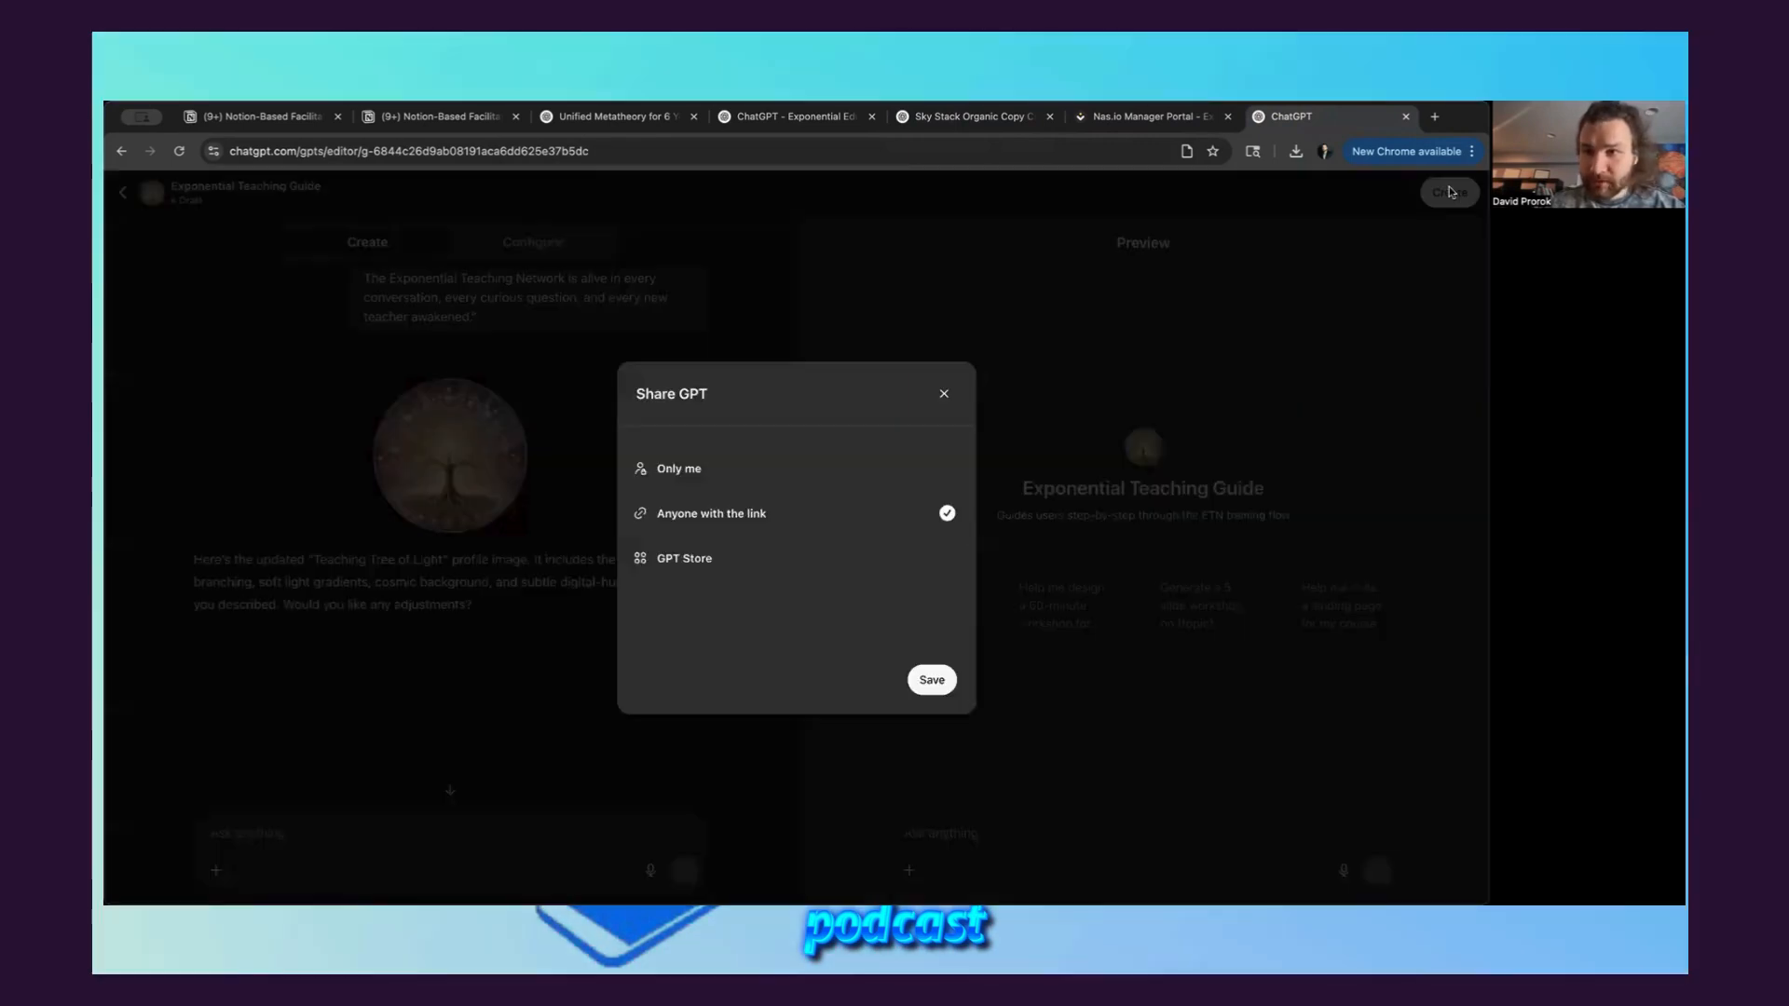
click(930, 680)
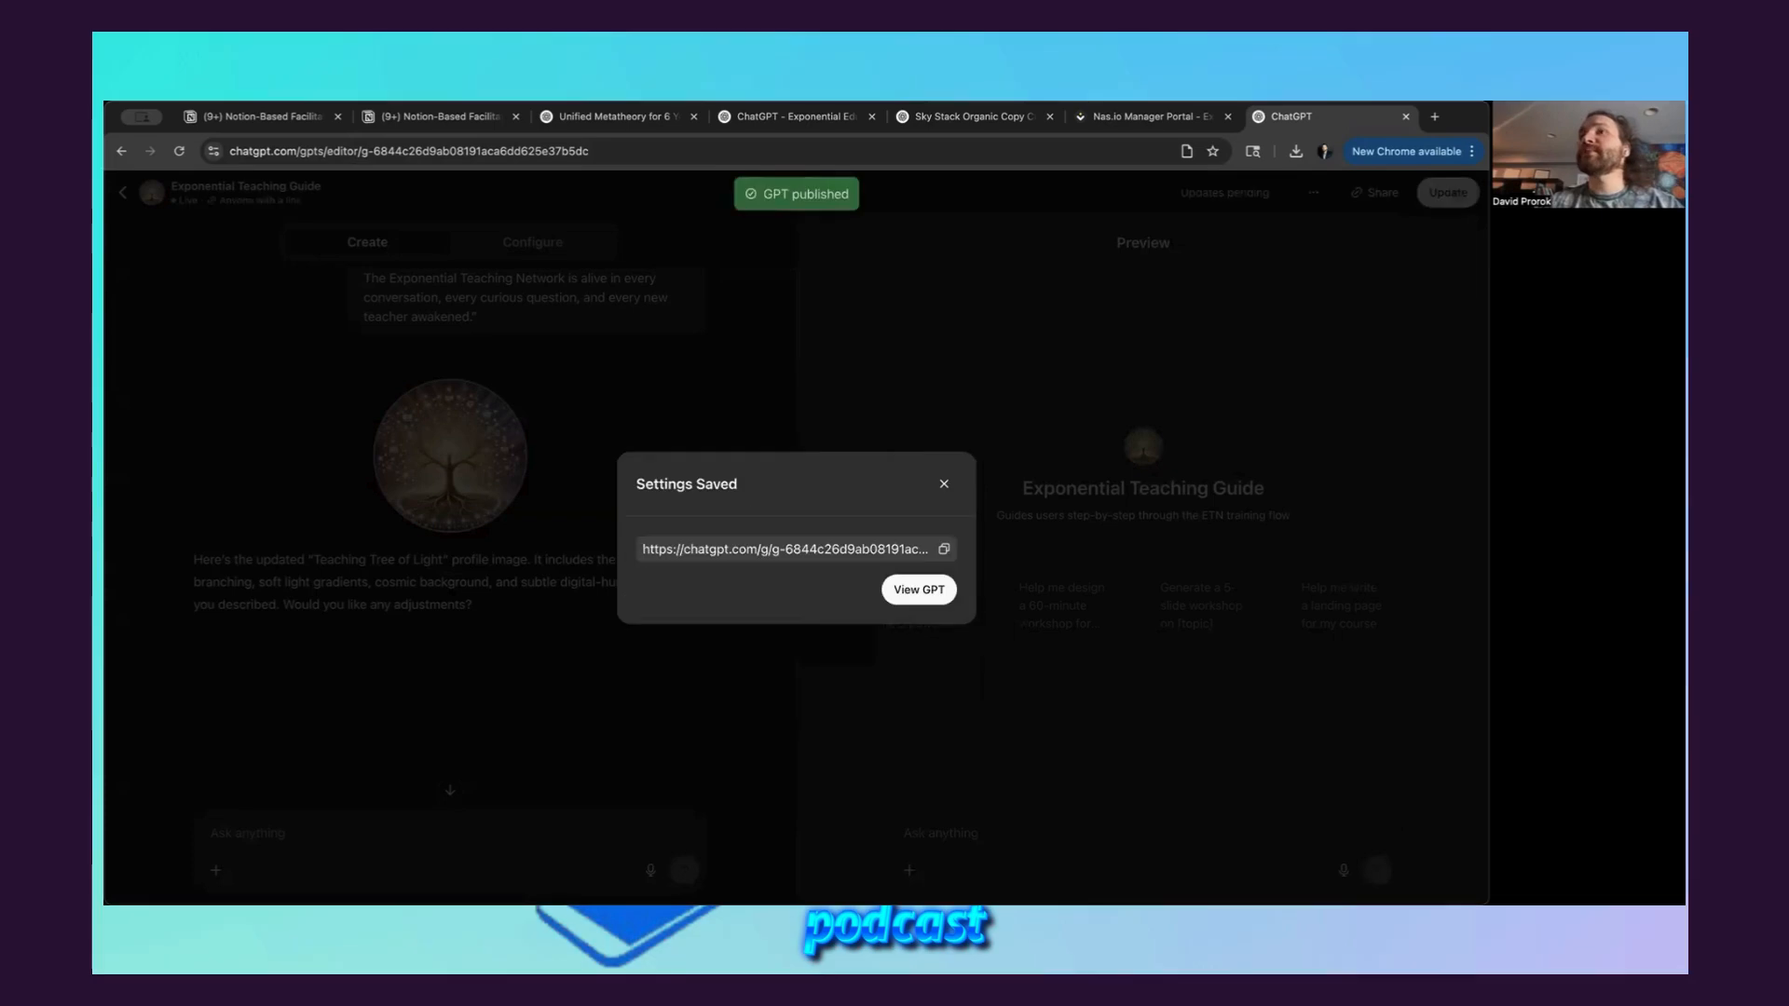
click(928, 590)
click(606, 593)
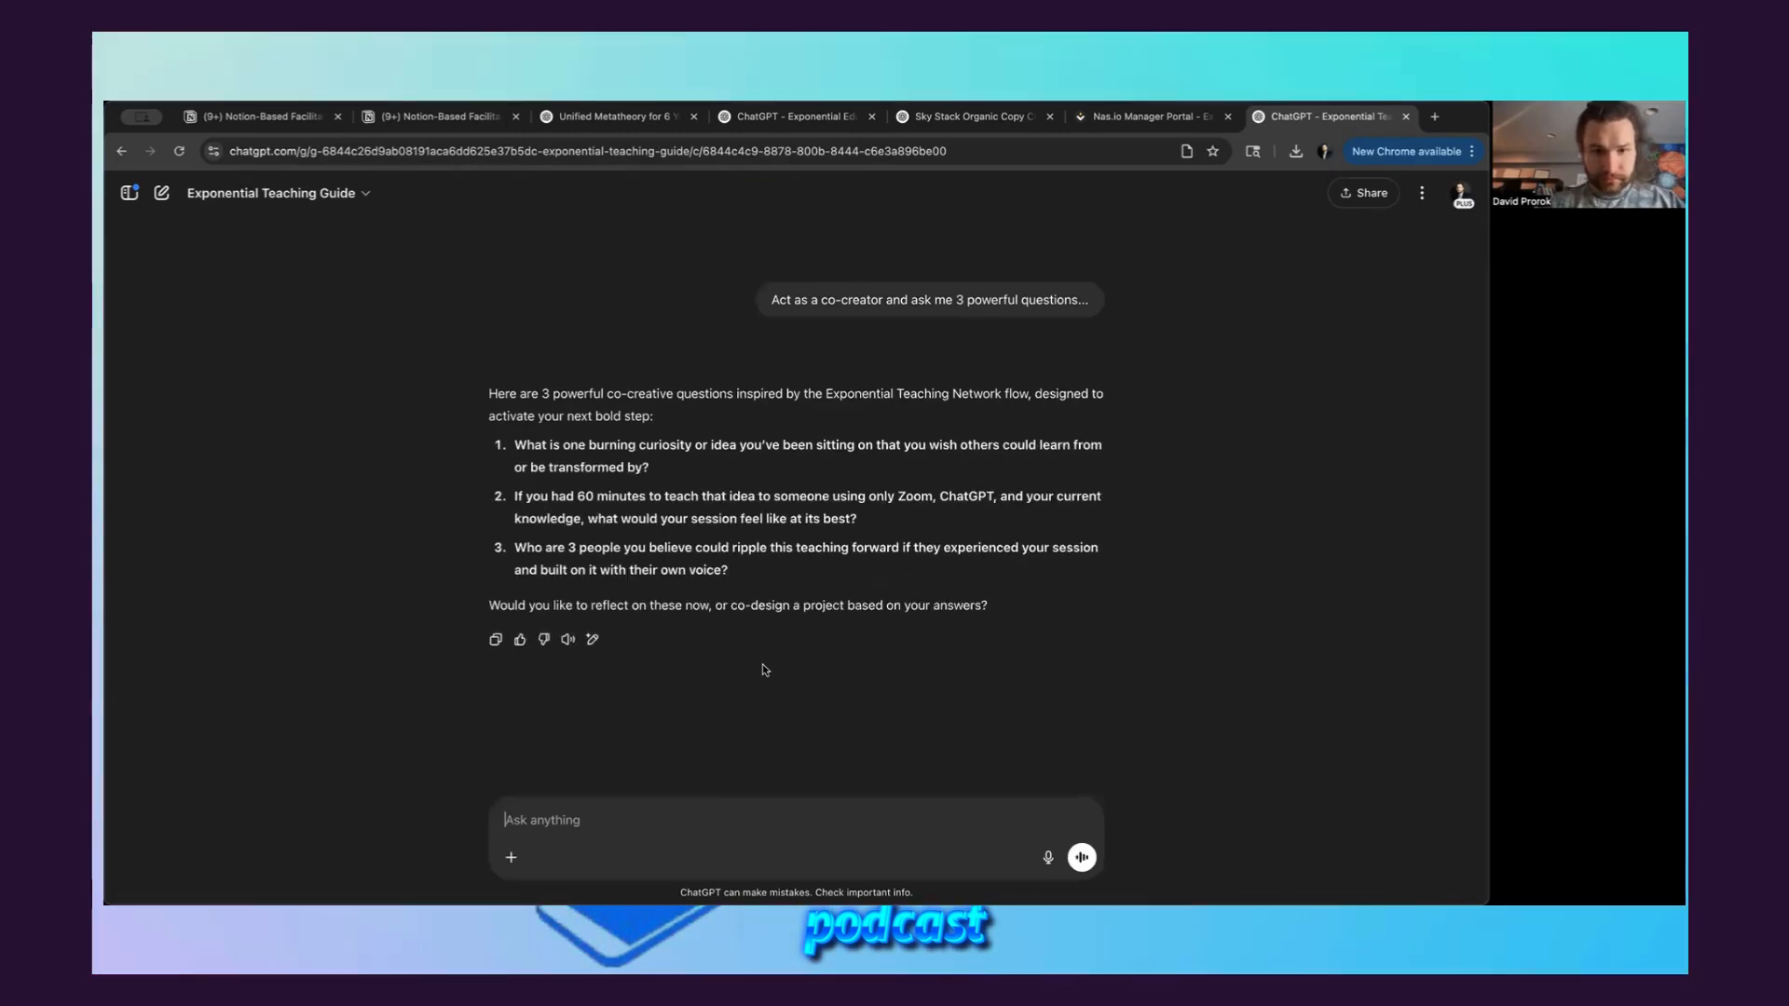
Copy the first question about a burning curiosity or idea into a new message and answer it below with "* Using AI."
drag(642, 463, 515, 440)
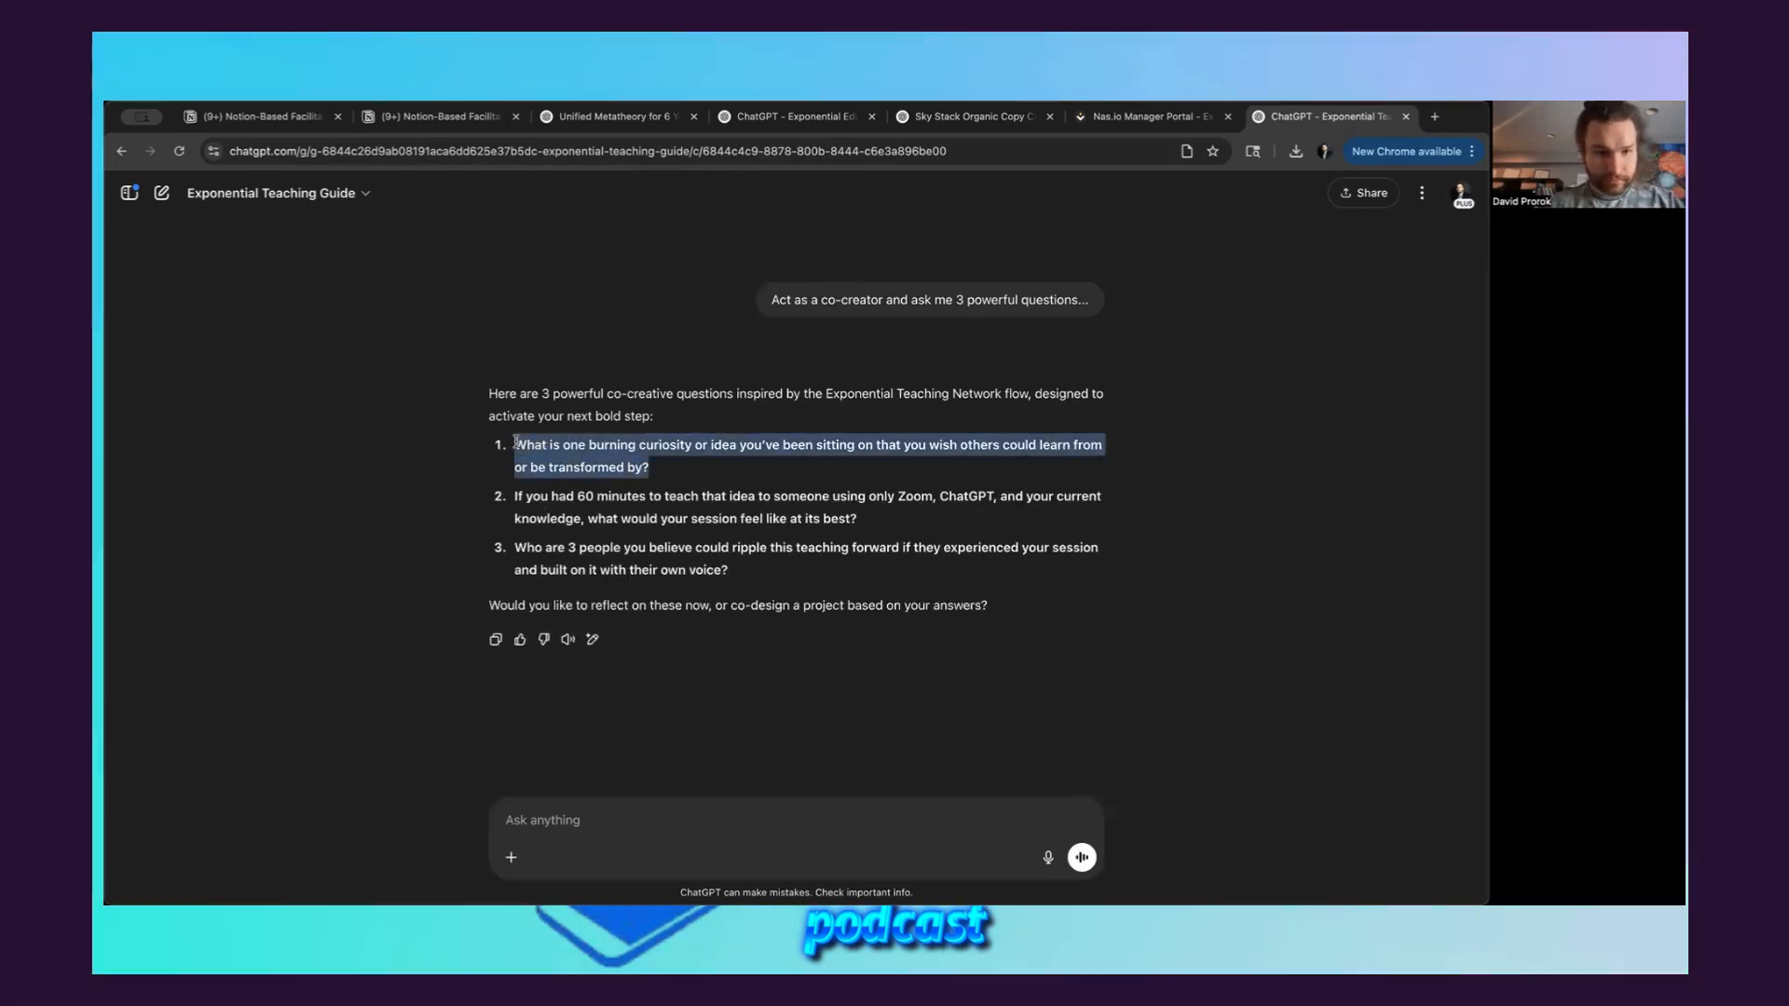
key(ctrl+c)
click(660, 819)
key(ctrl+v)
key(shift+Return)
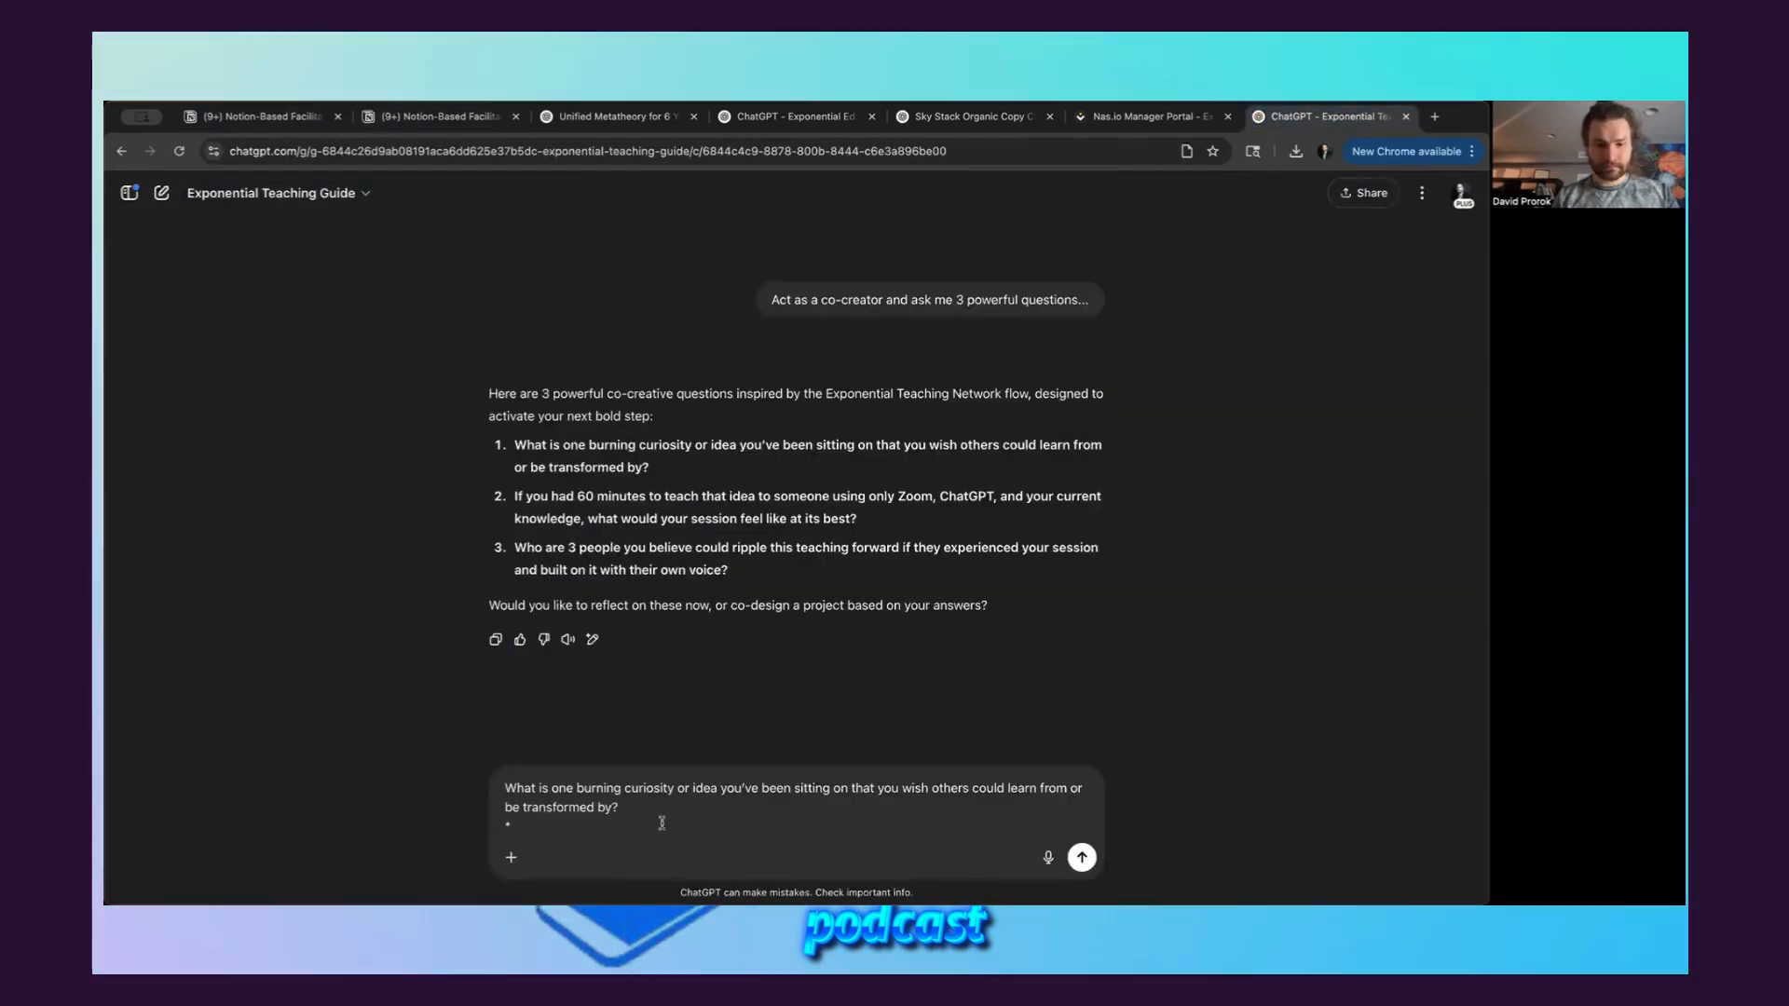
text(Using AI.)
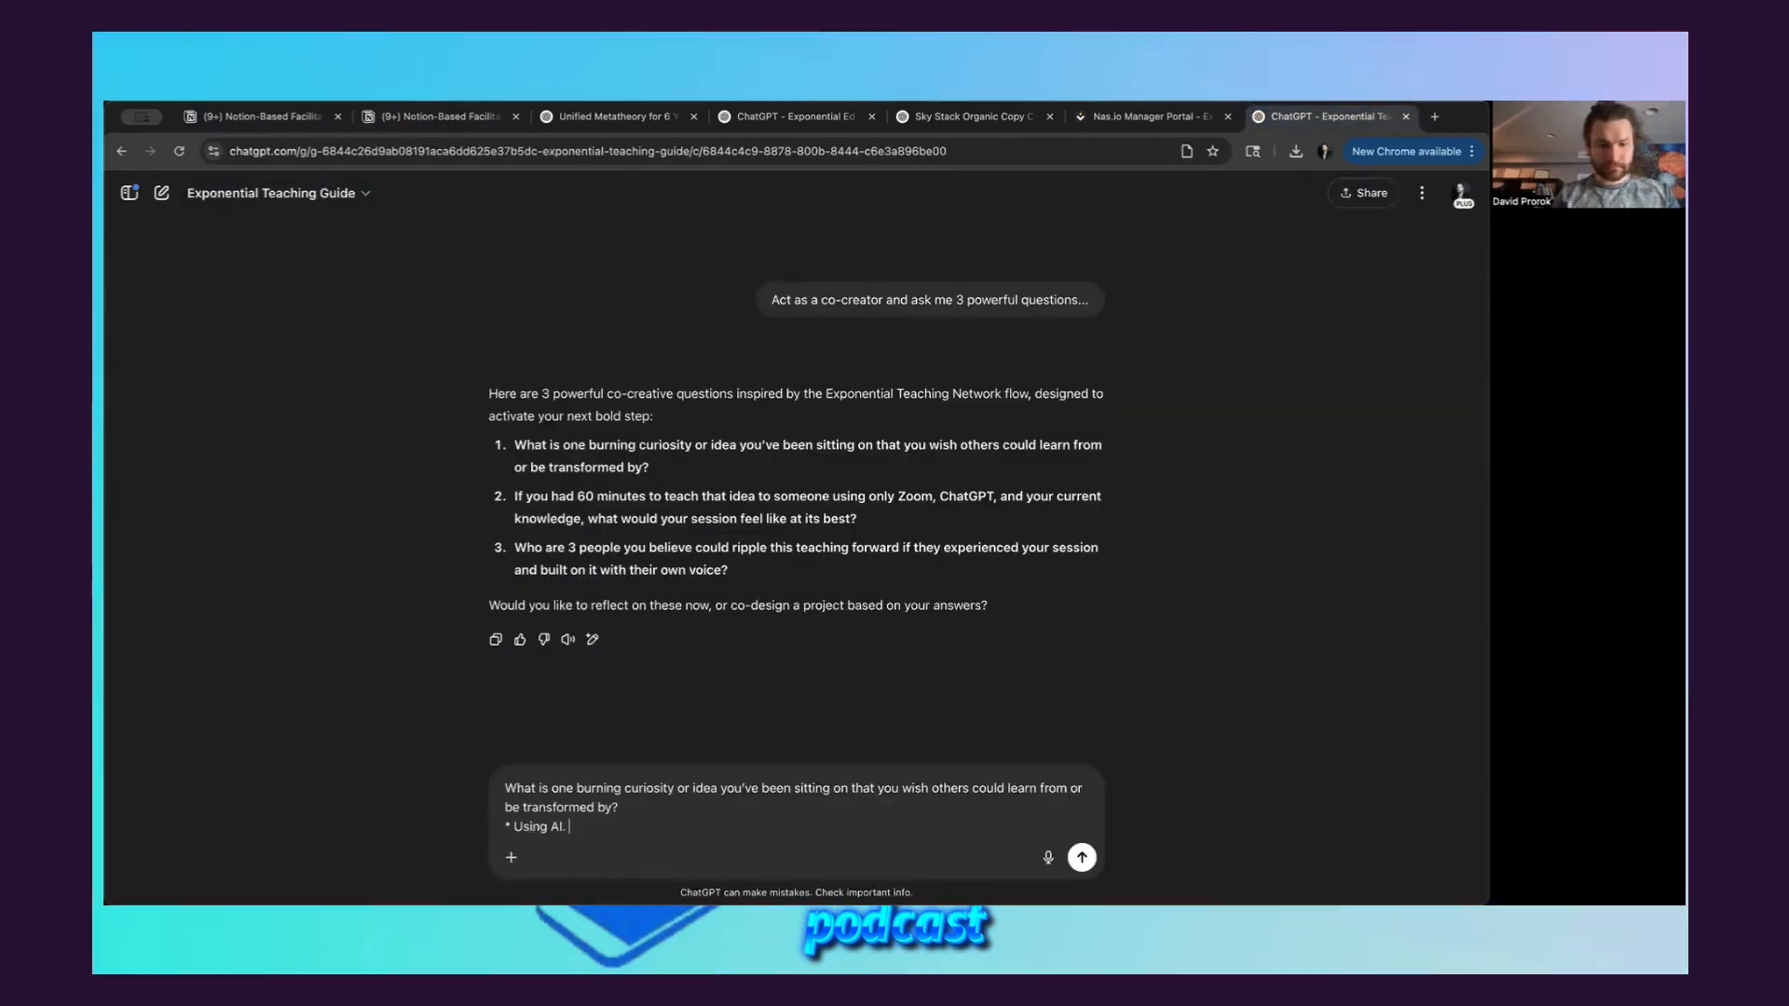
key(shift+Return)
key(BackSpace)
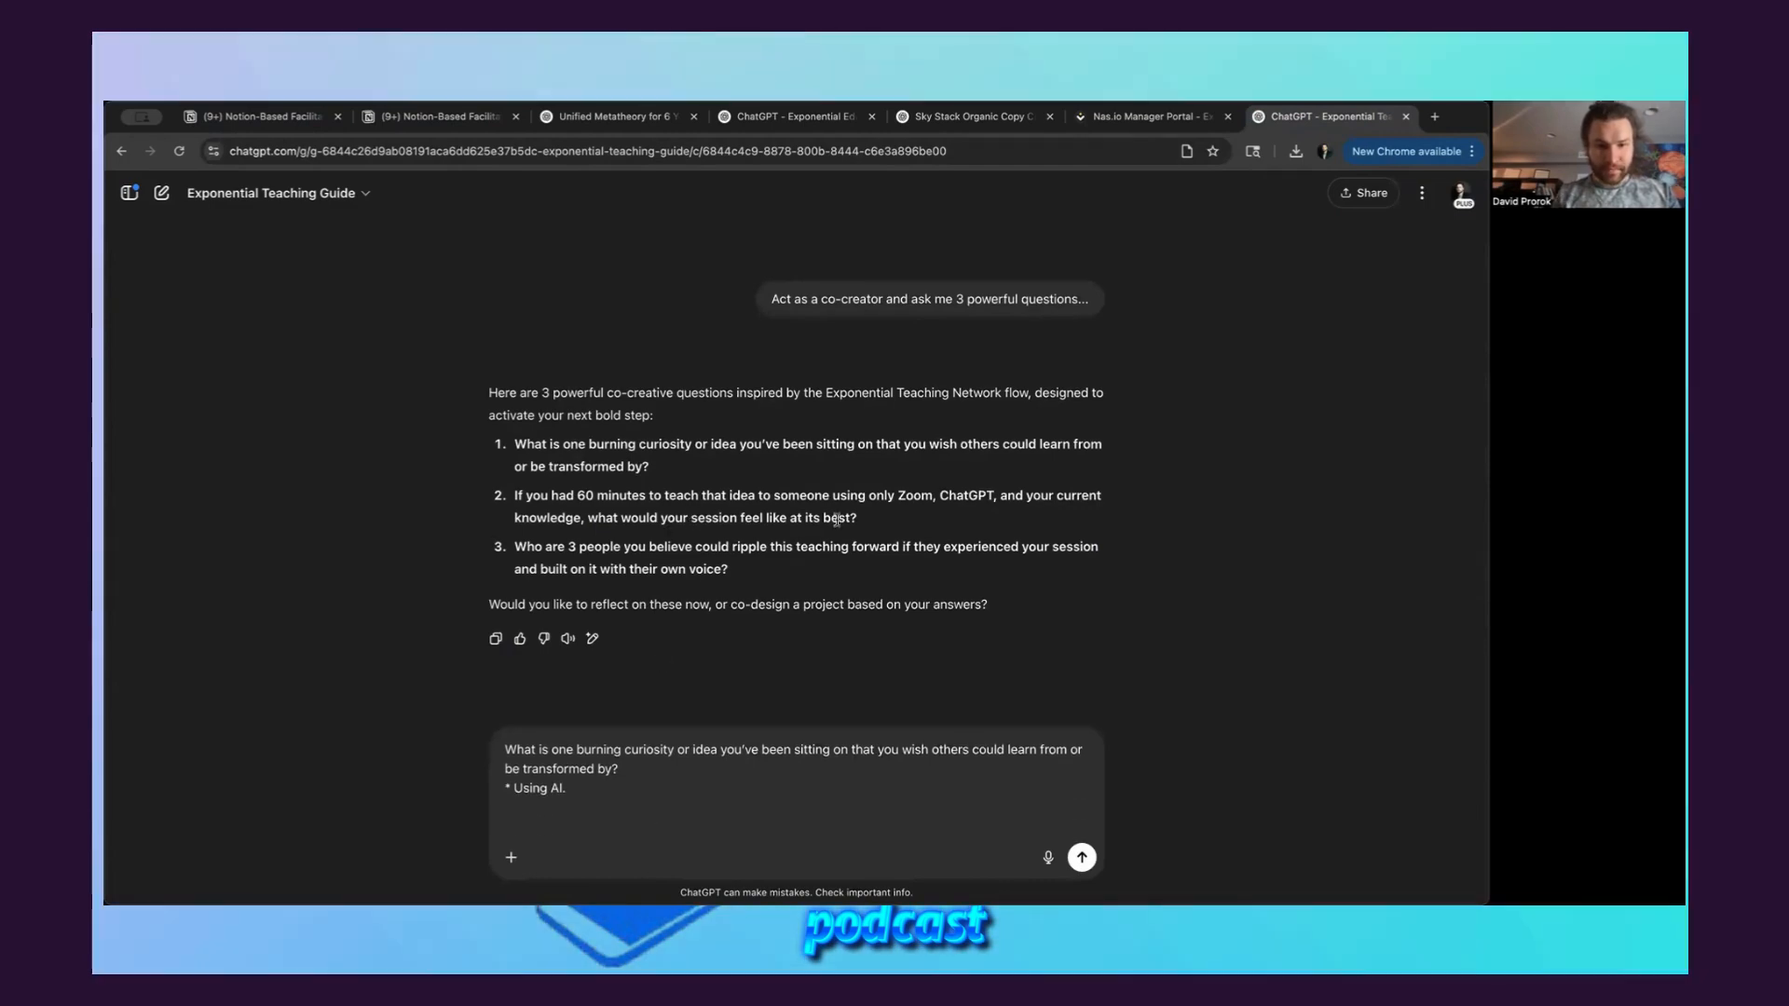
Add the second question about the 60-minute session to the message and answer it with "* Like a creation. It would feel like a studio."
drag(869, 520, 509, 496)
key(super+c)
click(566, 822)
key(super+v)
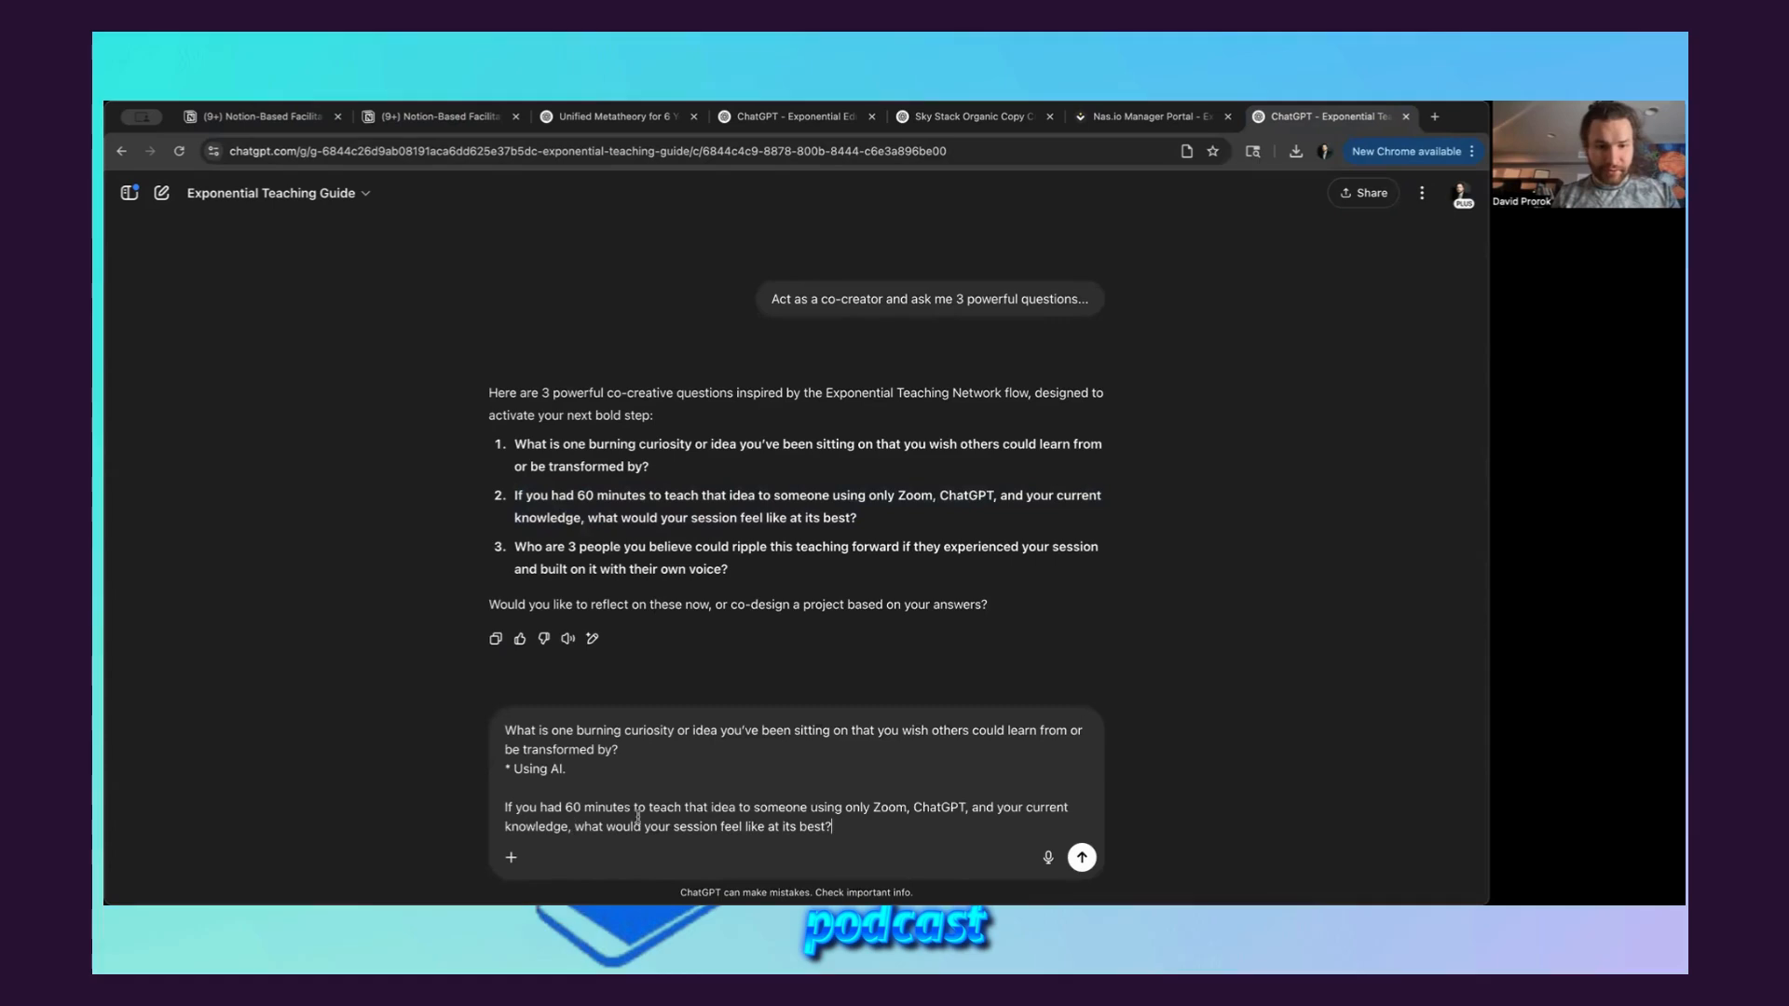
key(shift+Return)
text(*)
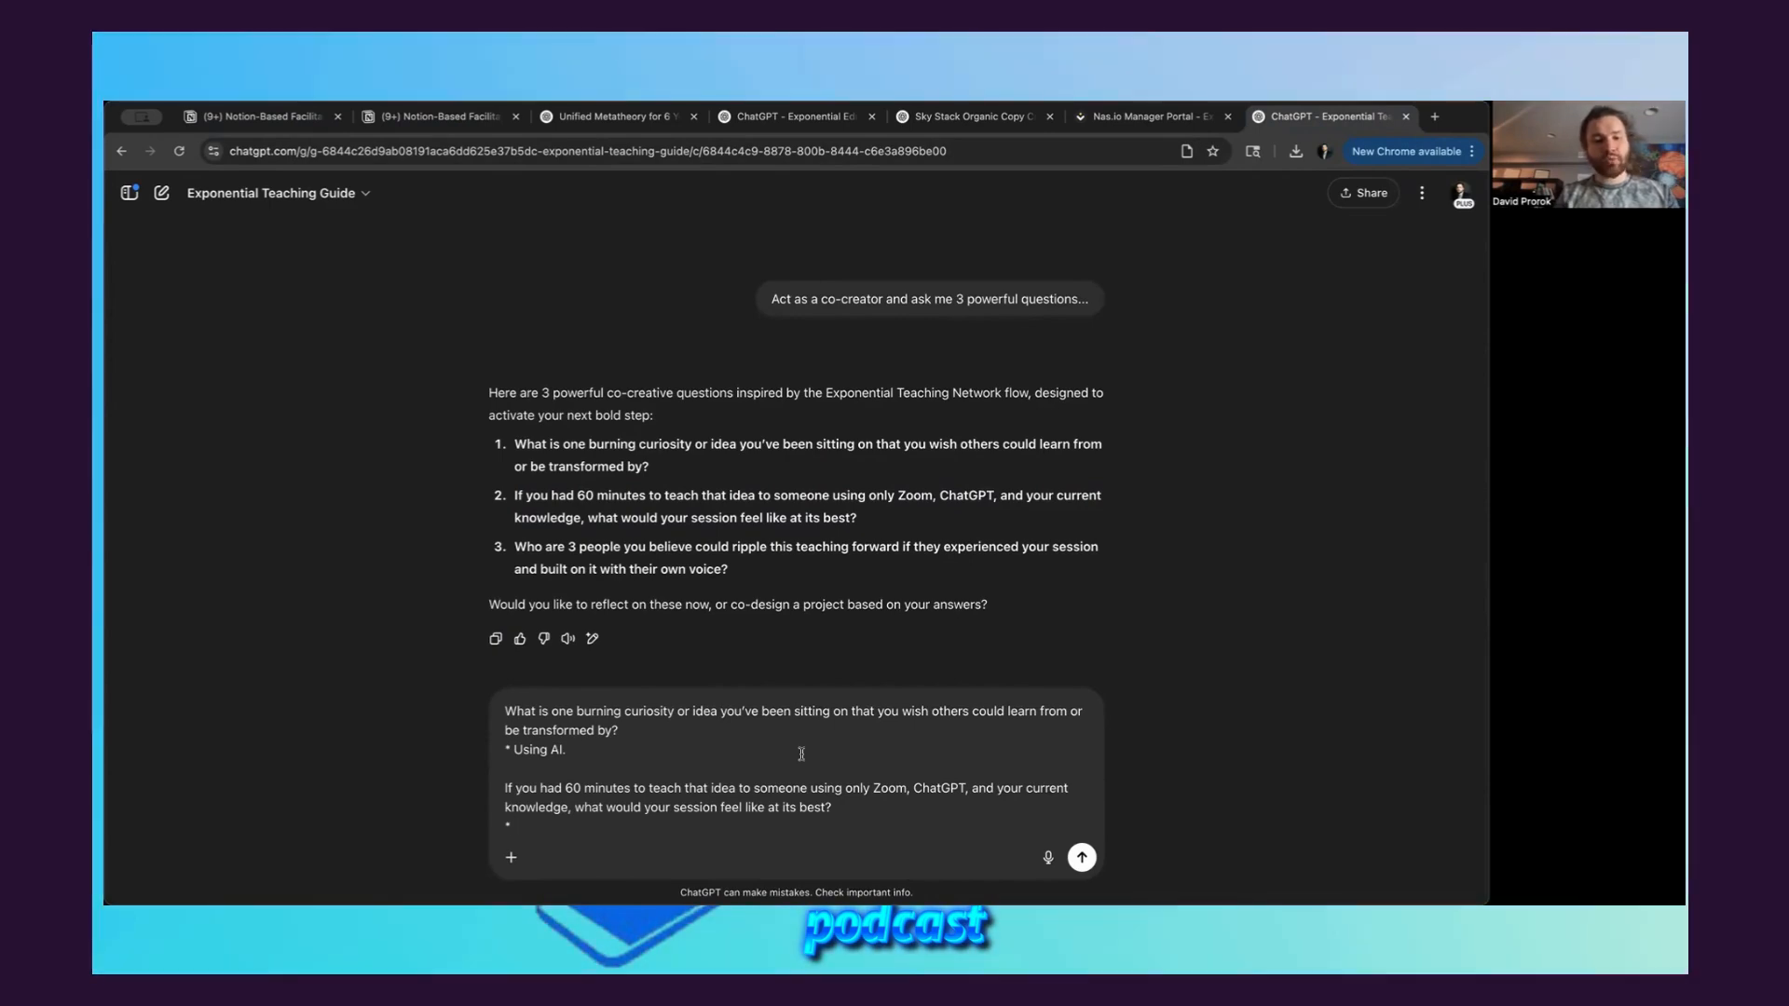
text(Like a creation. It would feel like creating)
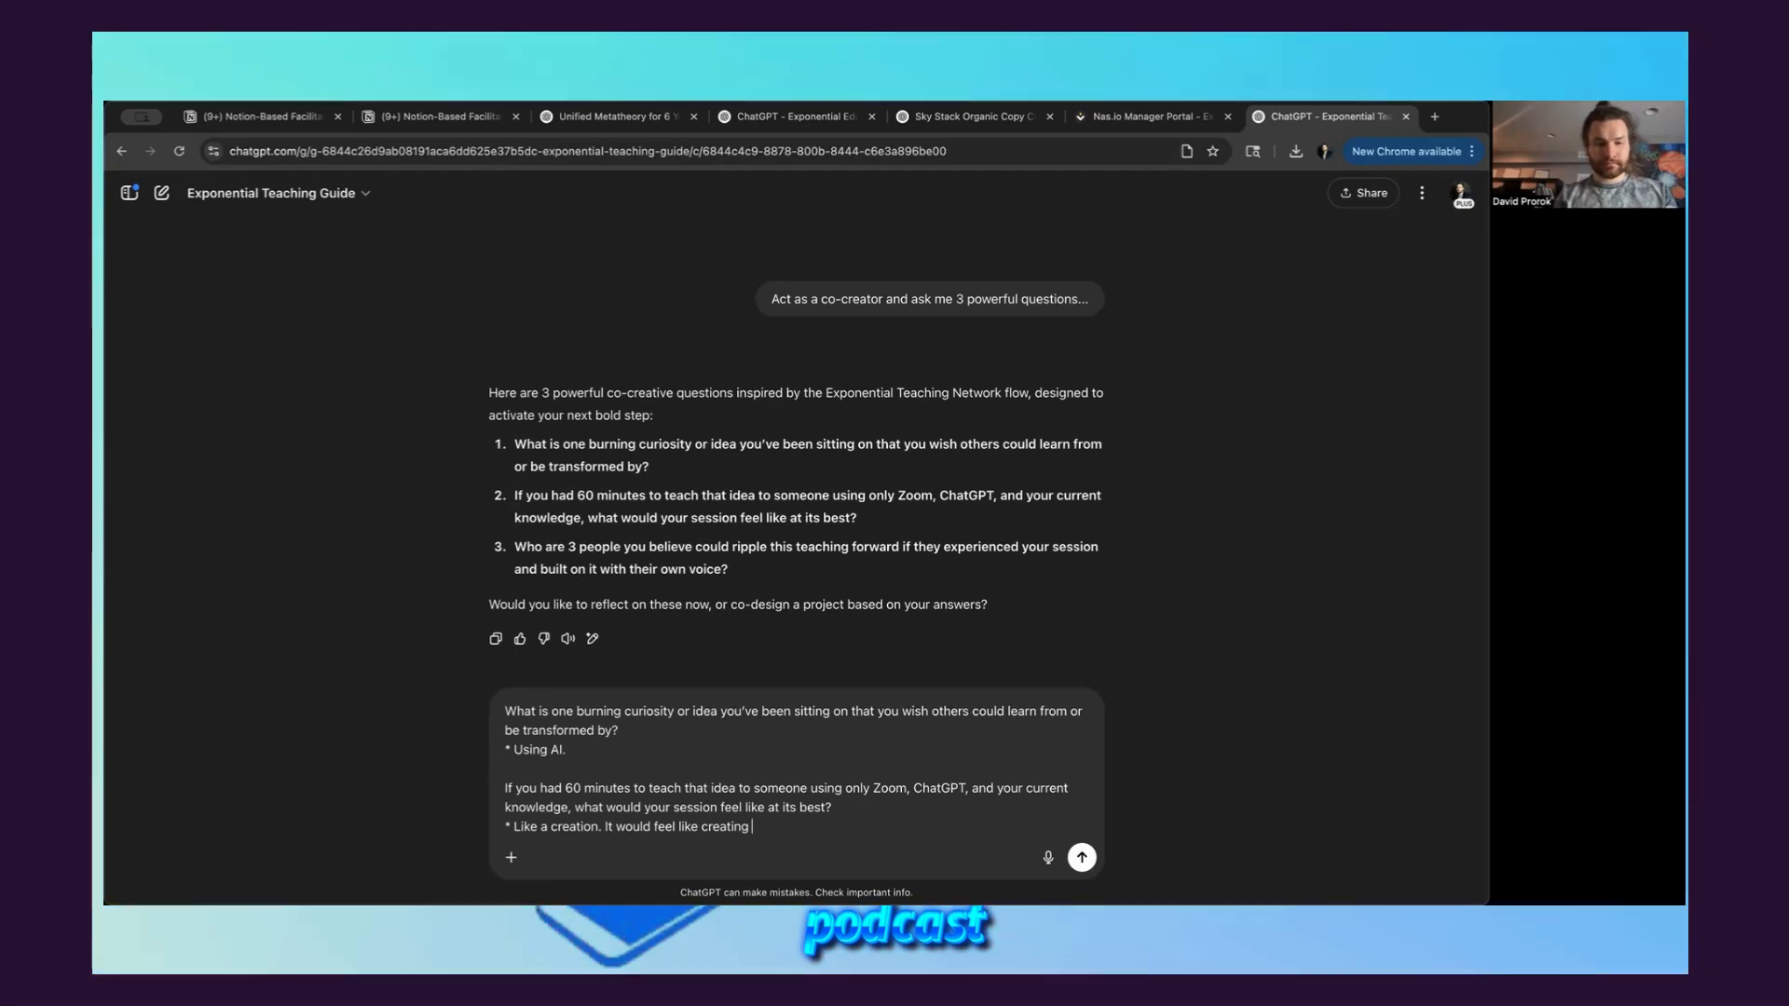
key(alt+BackSpace)
text(a studio.)
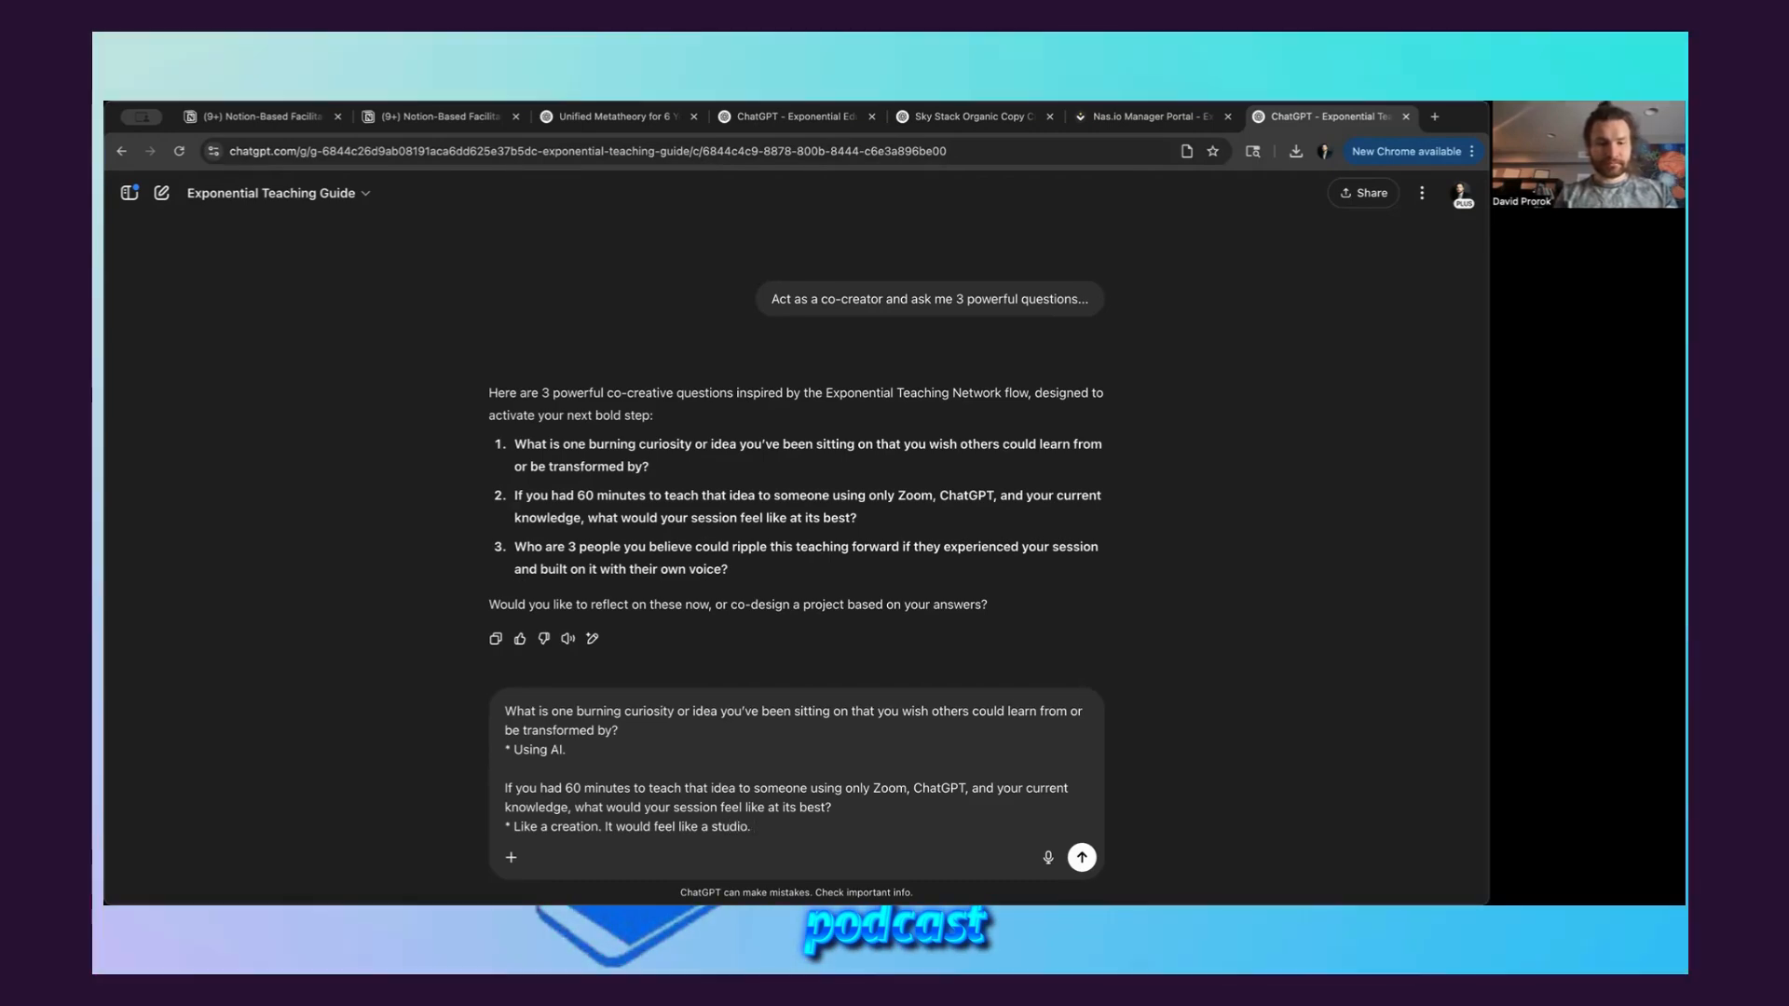
key(shift+Return)
key(shift+Return)
Add the third question, about 3 people who could ripple the teaching forward, to the message below the second answer
scroll(697, 613, down, 1)
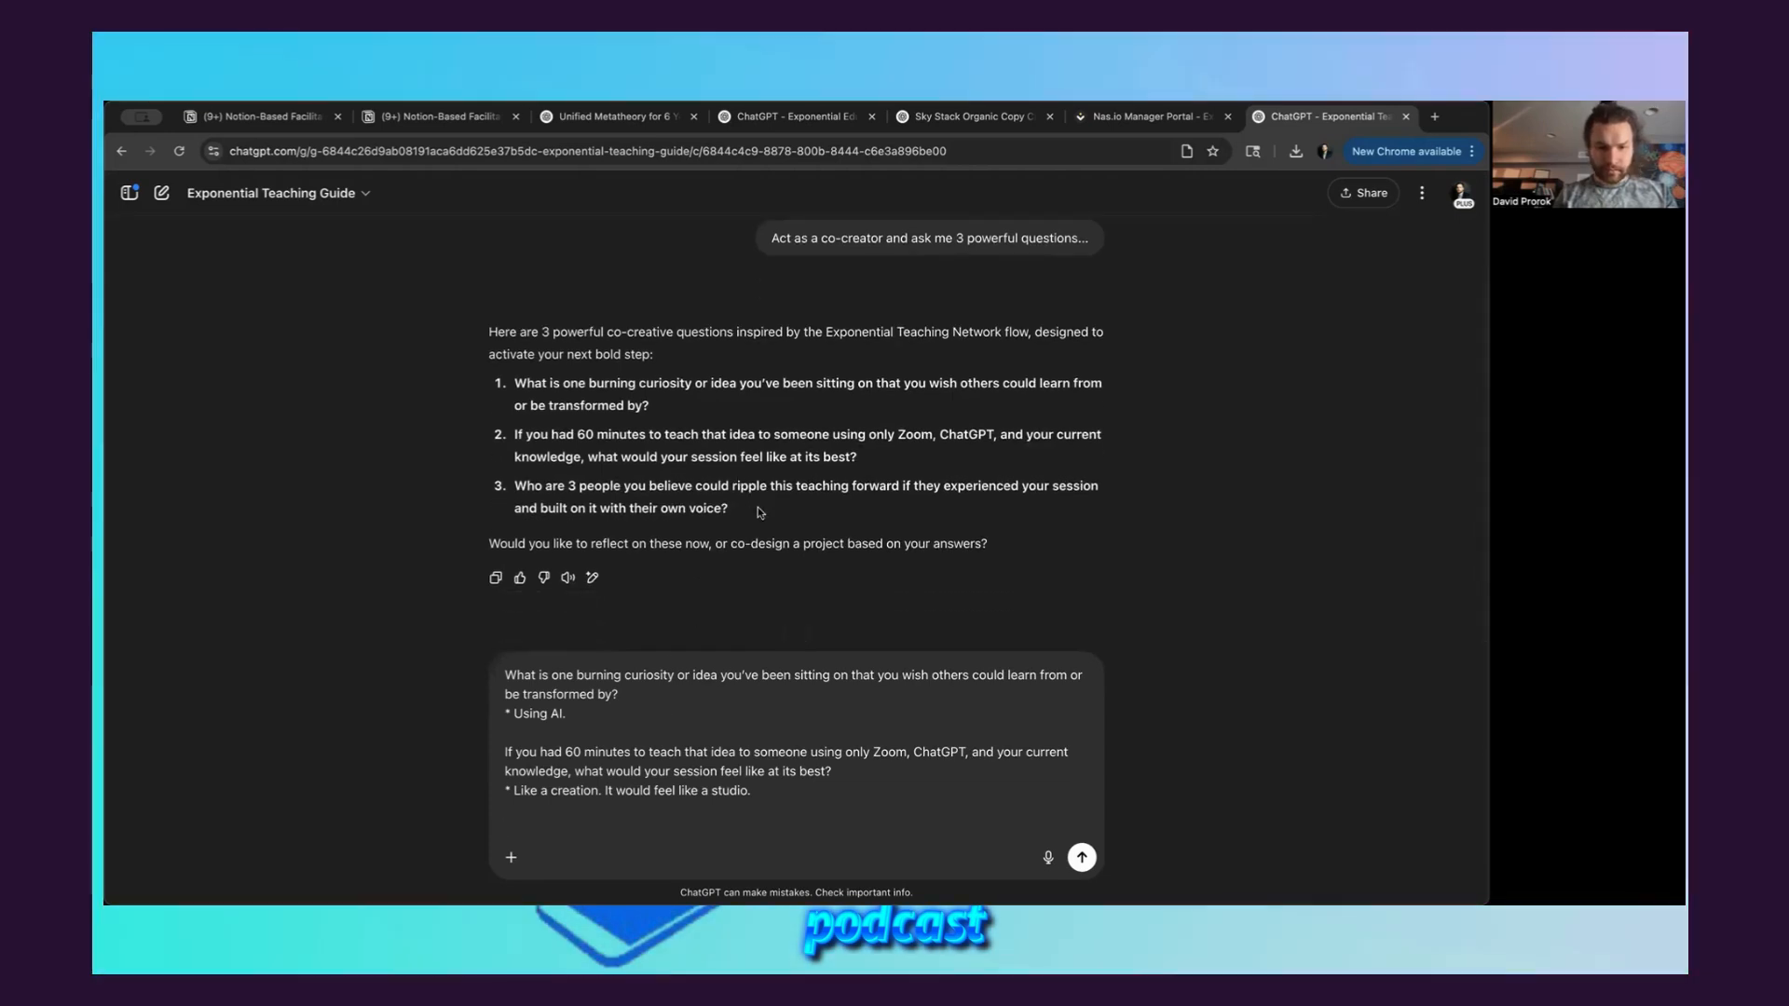
drag(758, 510, 514, 485)
click(658, 817)
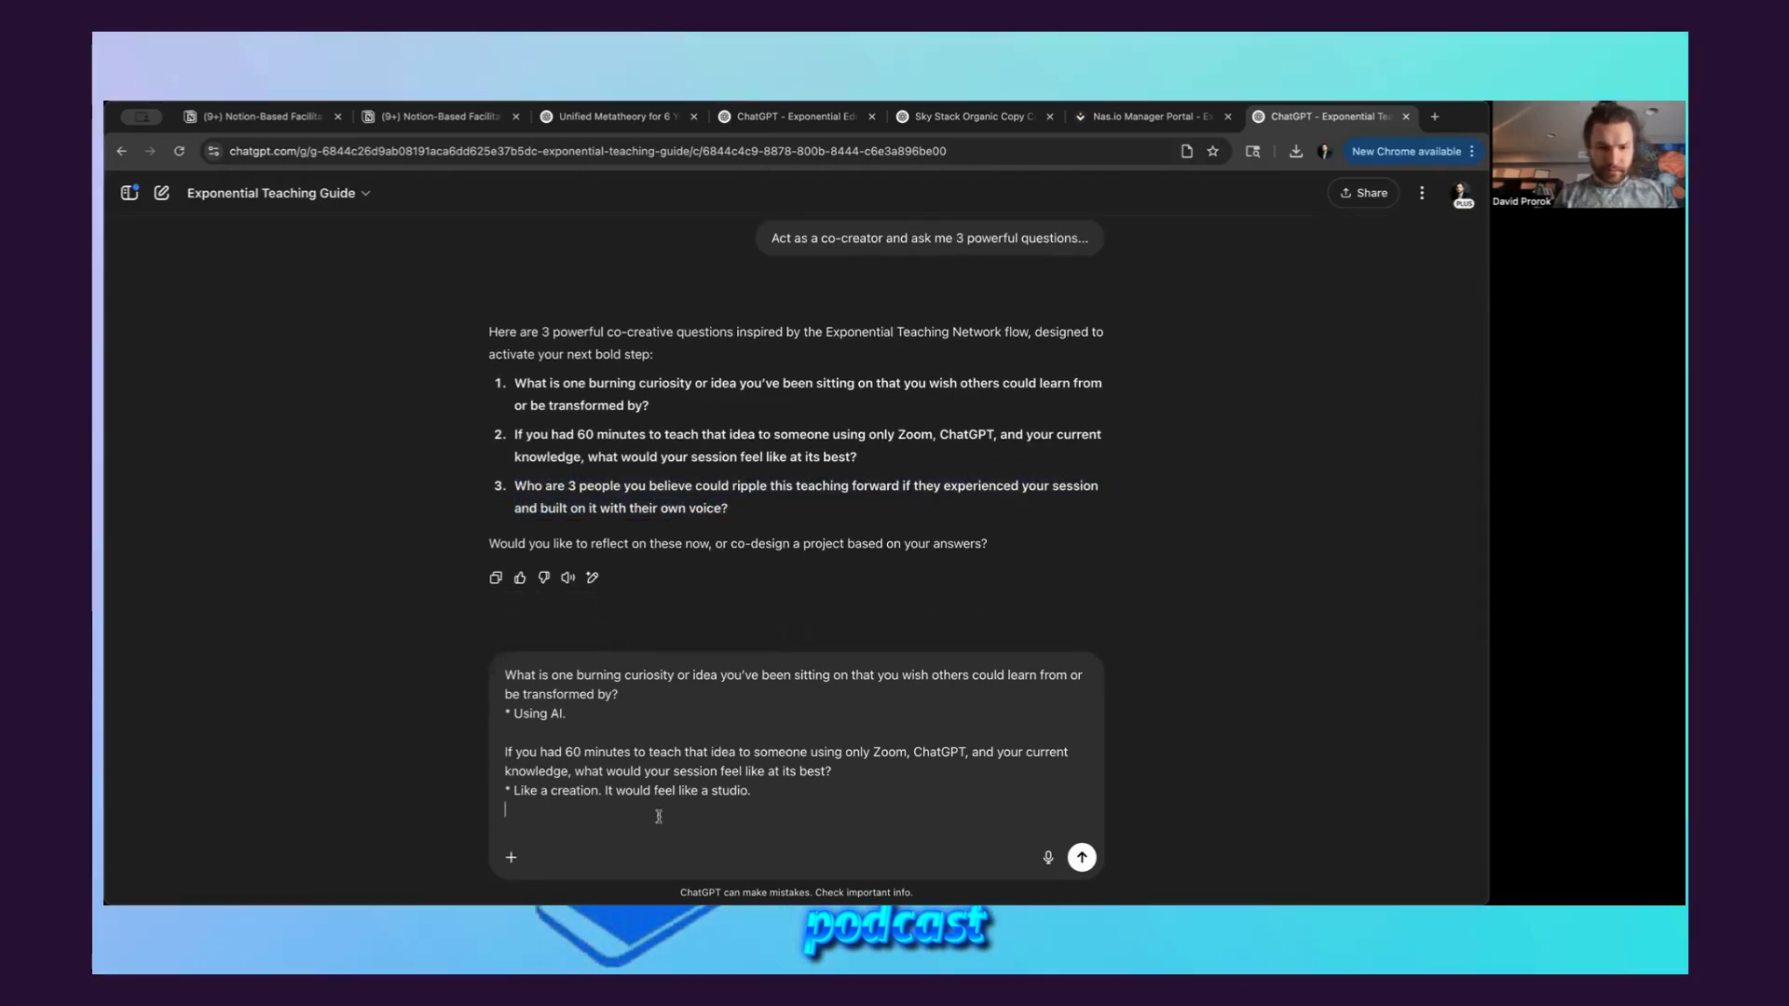
key(super+v)
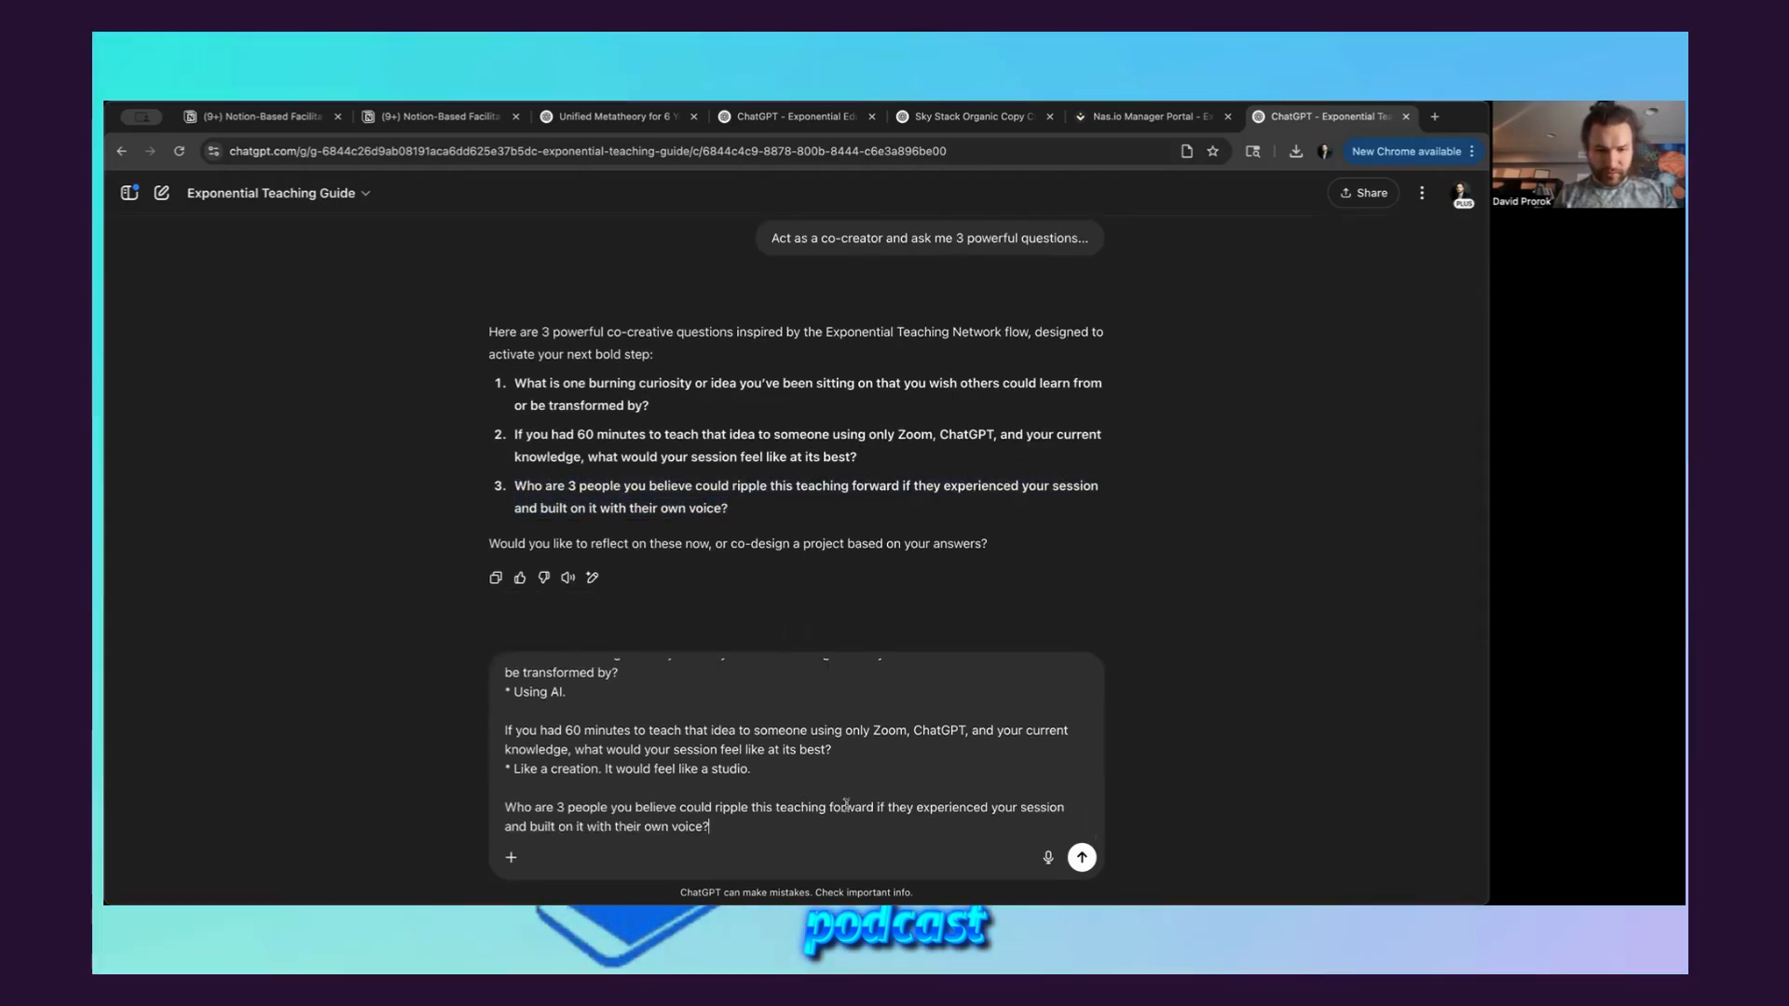
key(shift+Return)
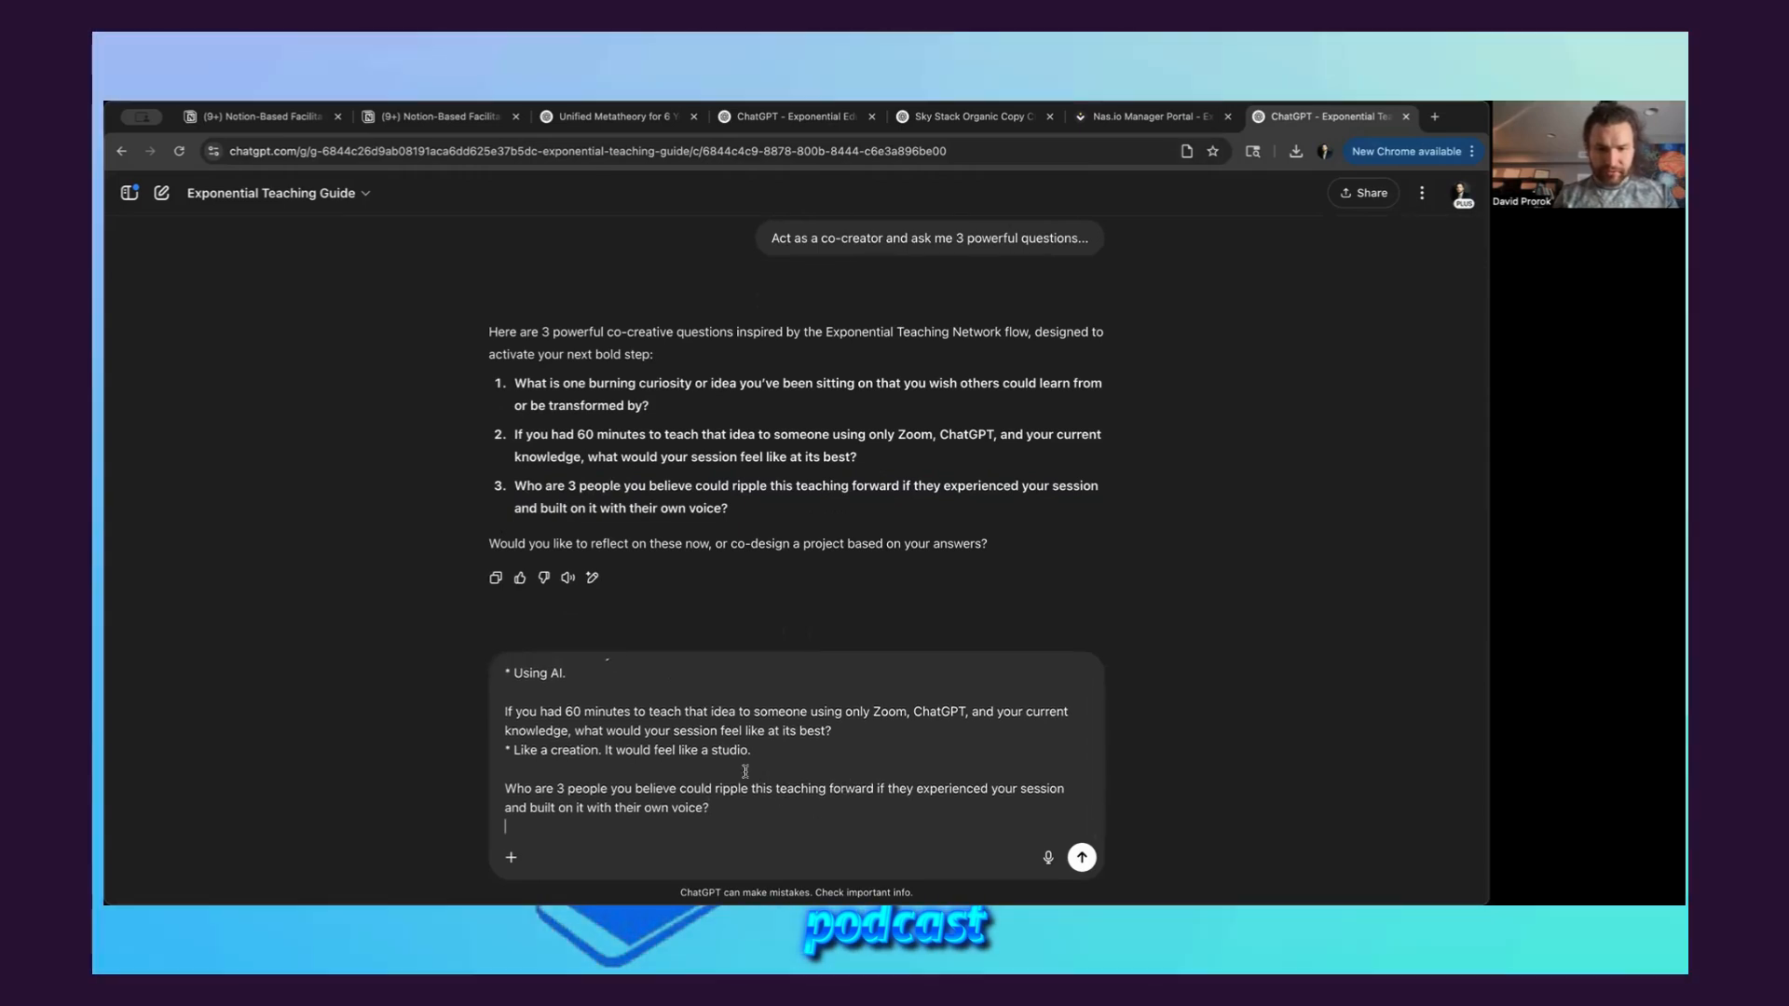
Answer the third question with a "*" line listing three people's first names and send the message
text(*)
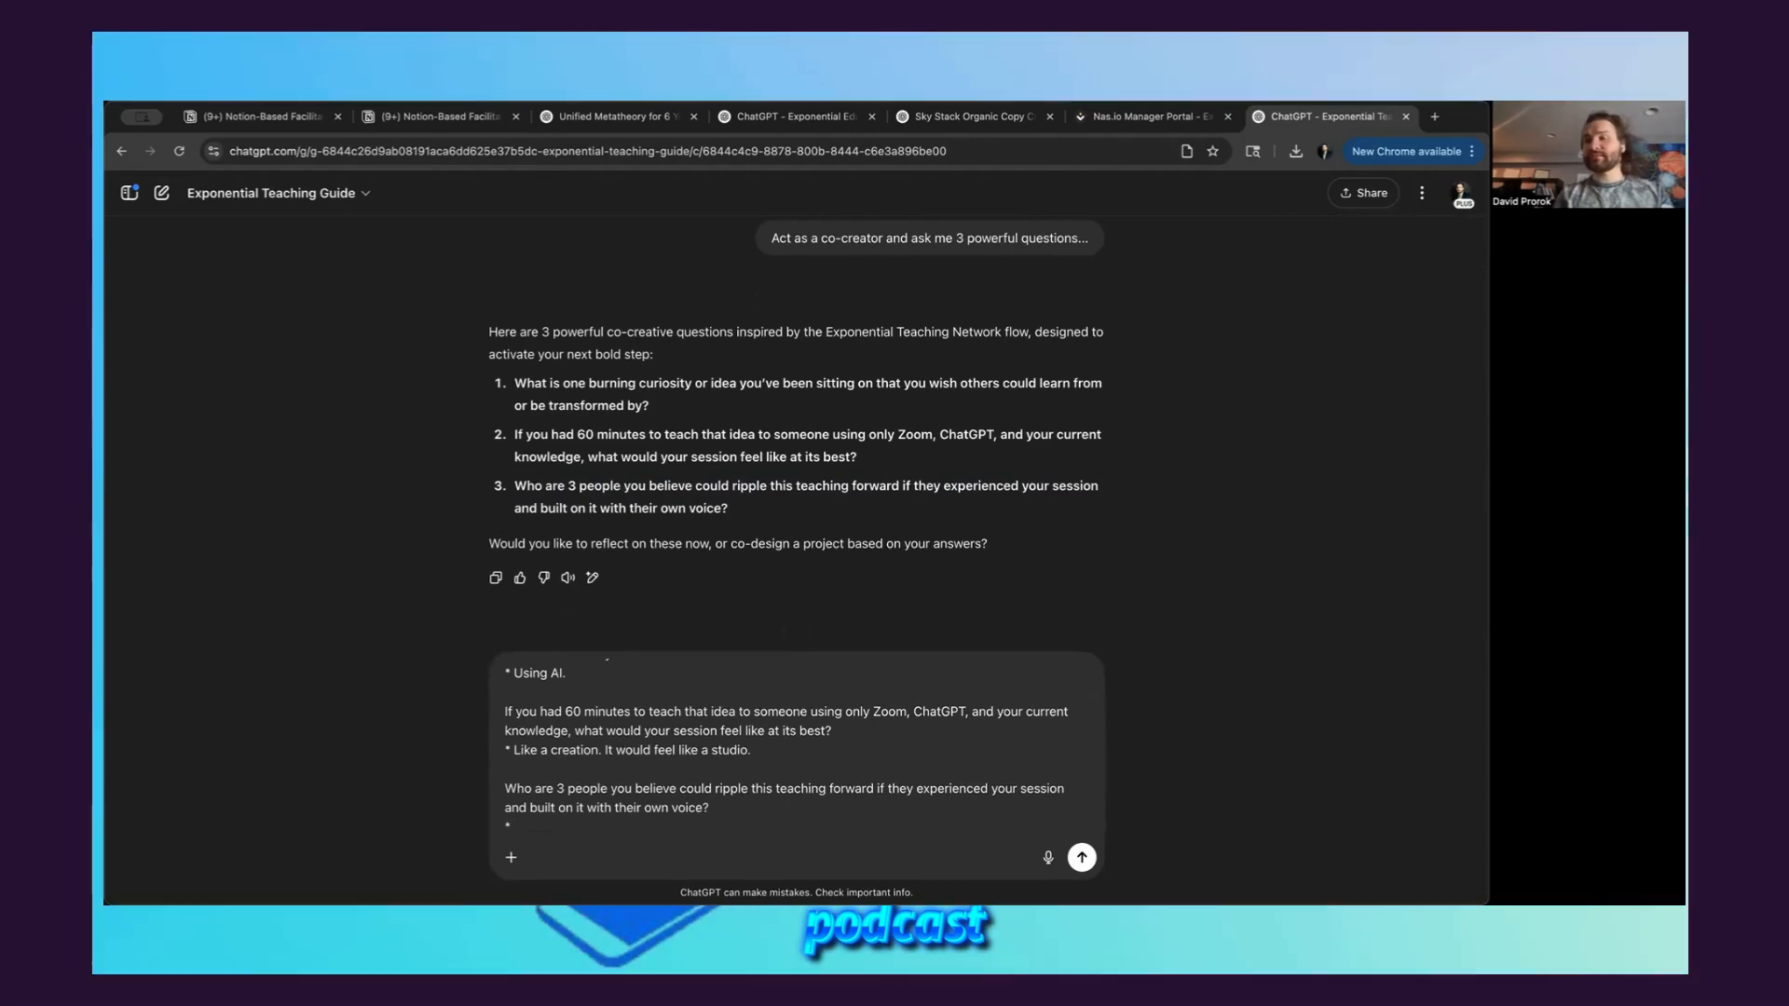
scroll(652, 826, down, 1)
text(Ken,)
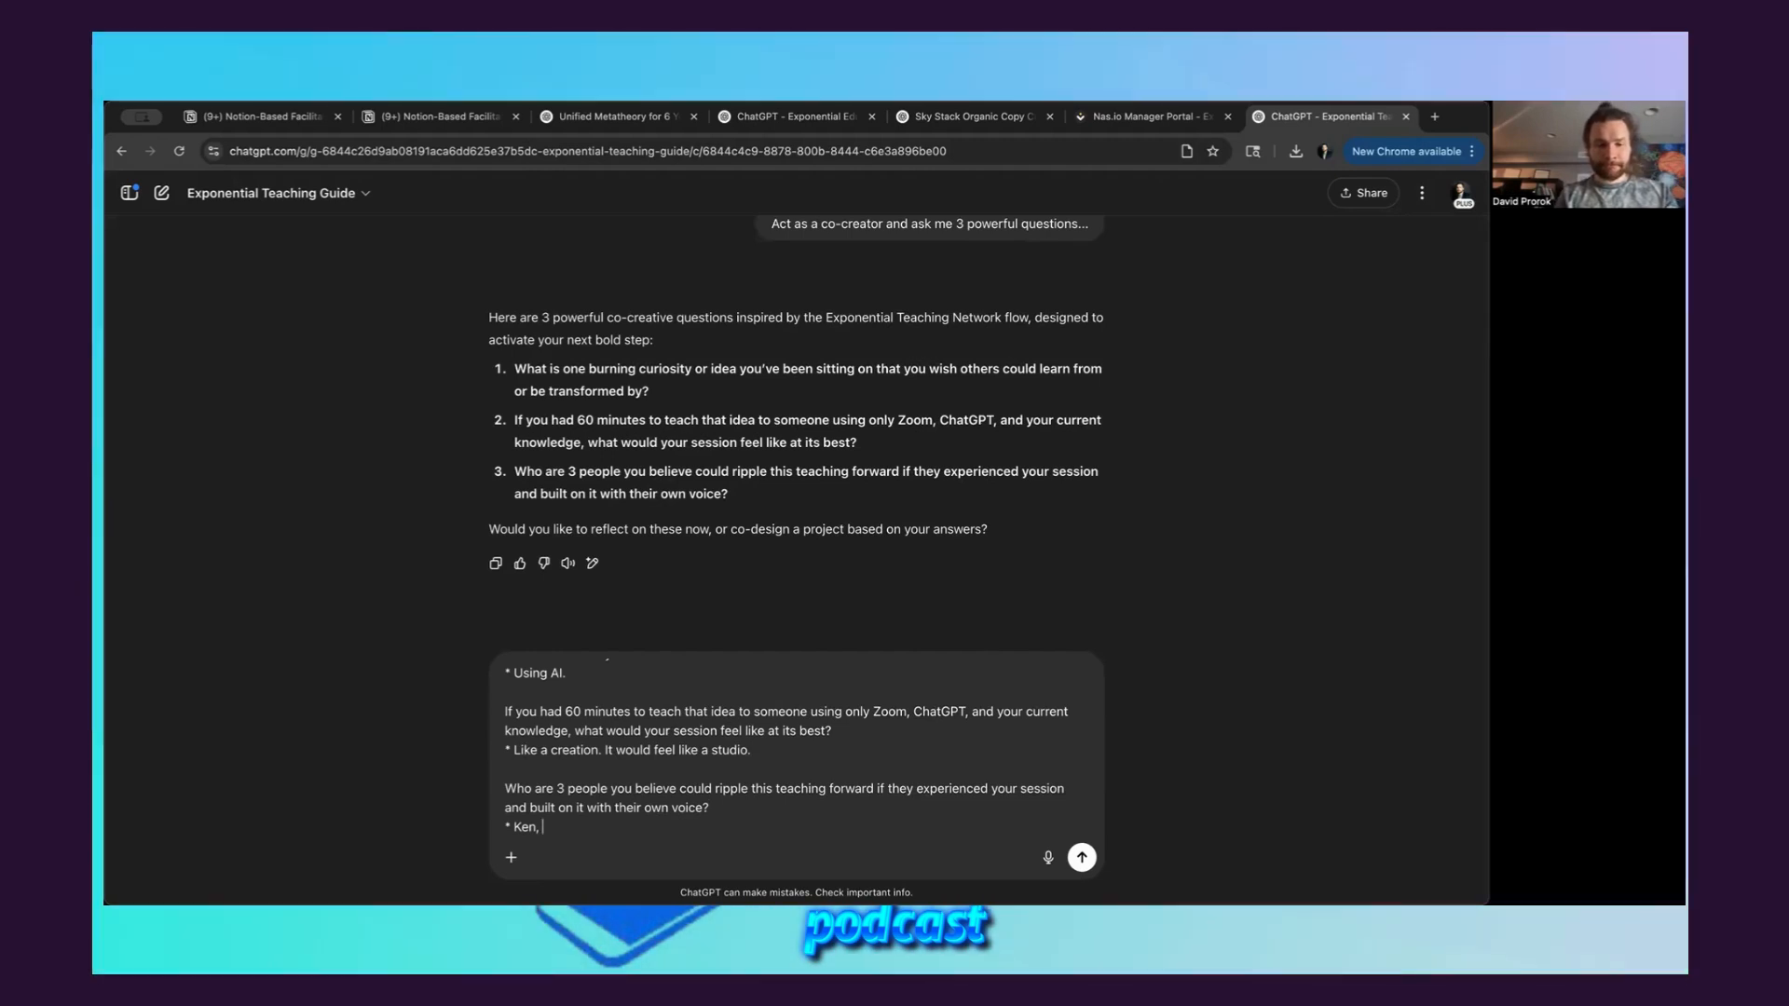
text(B)
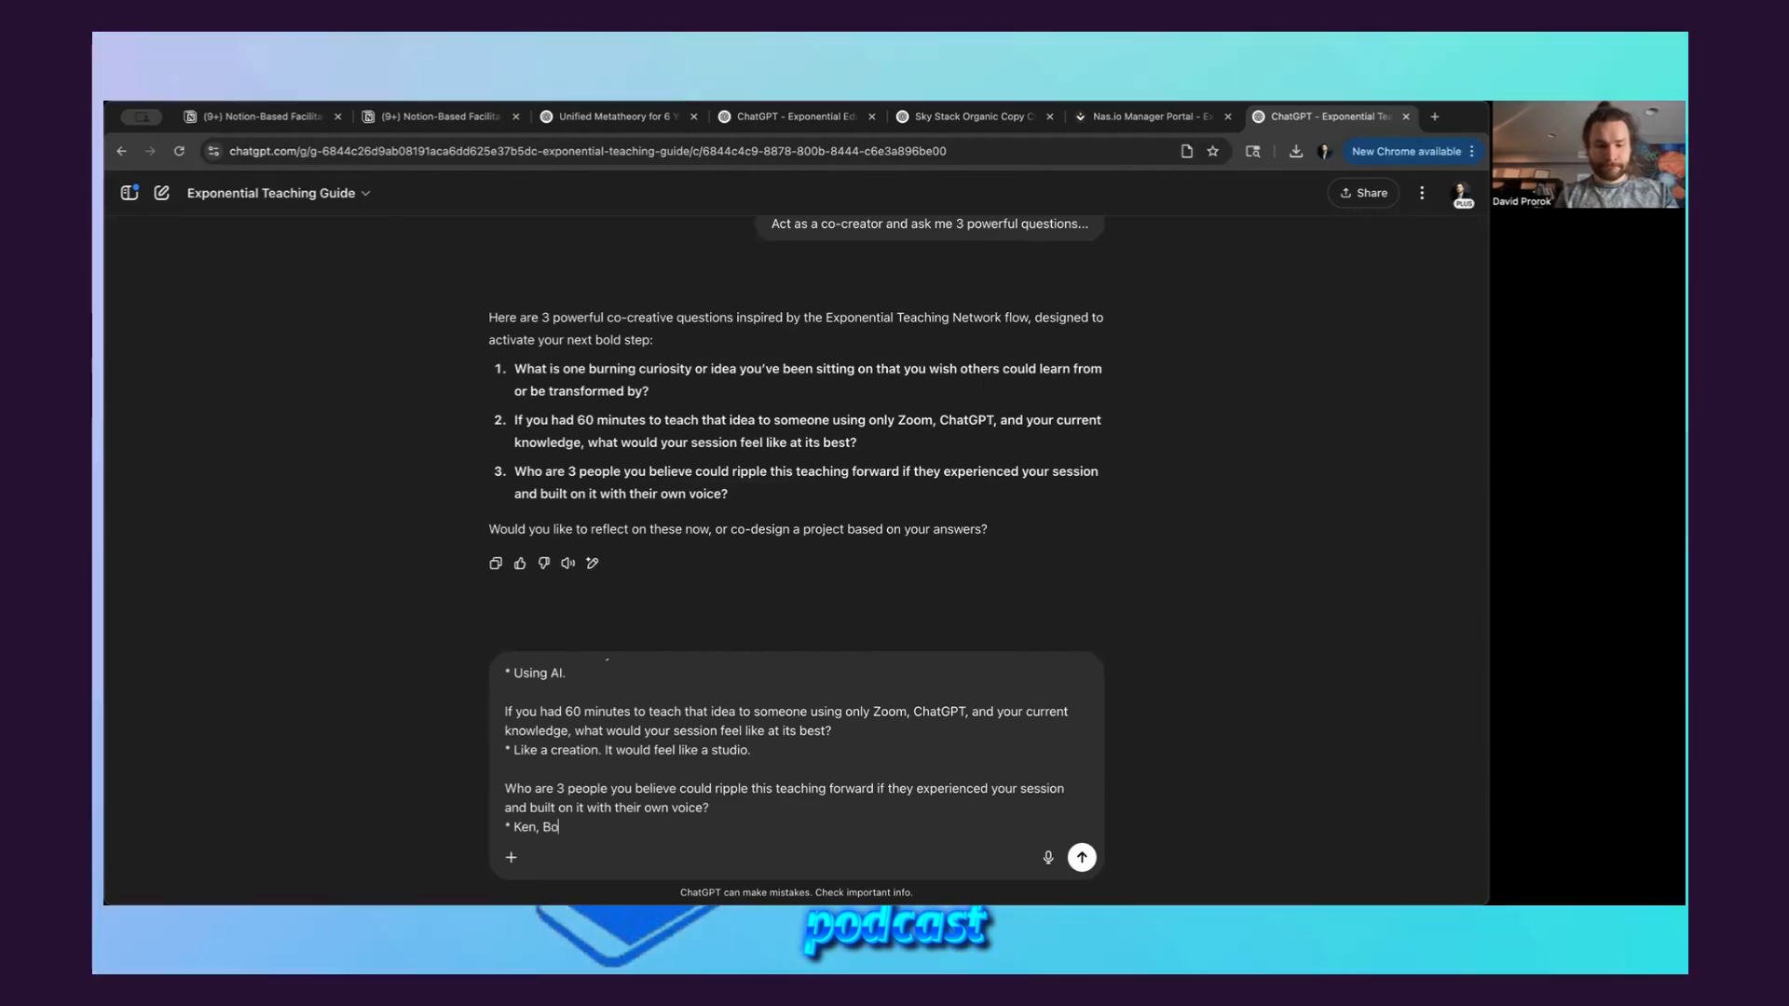
text(ukk)
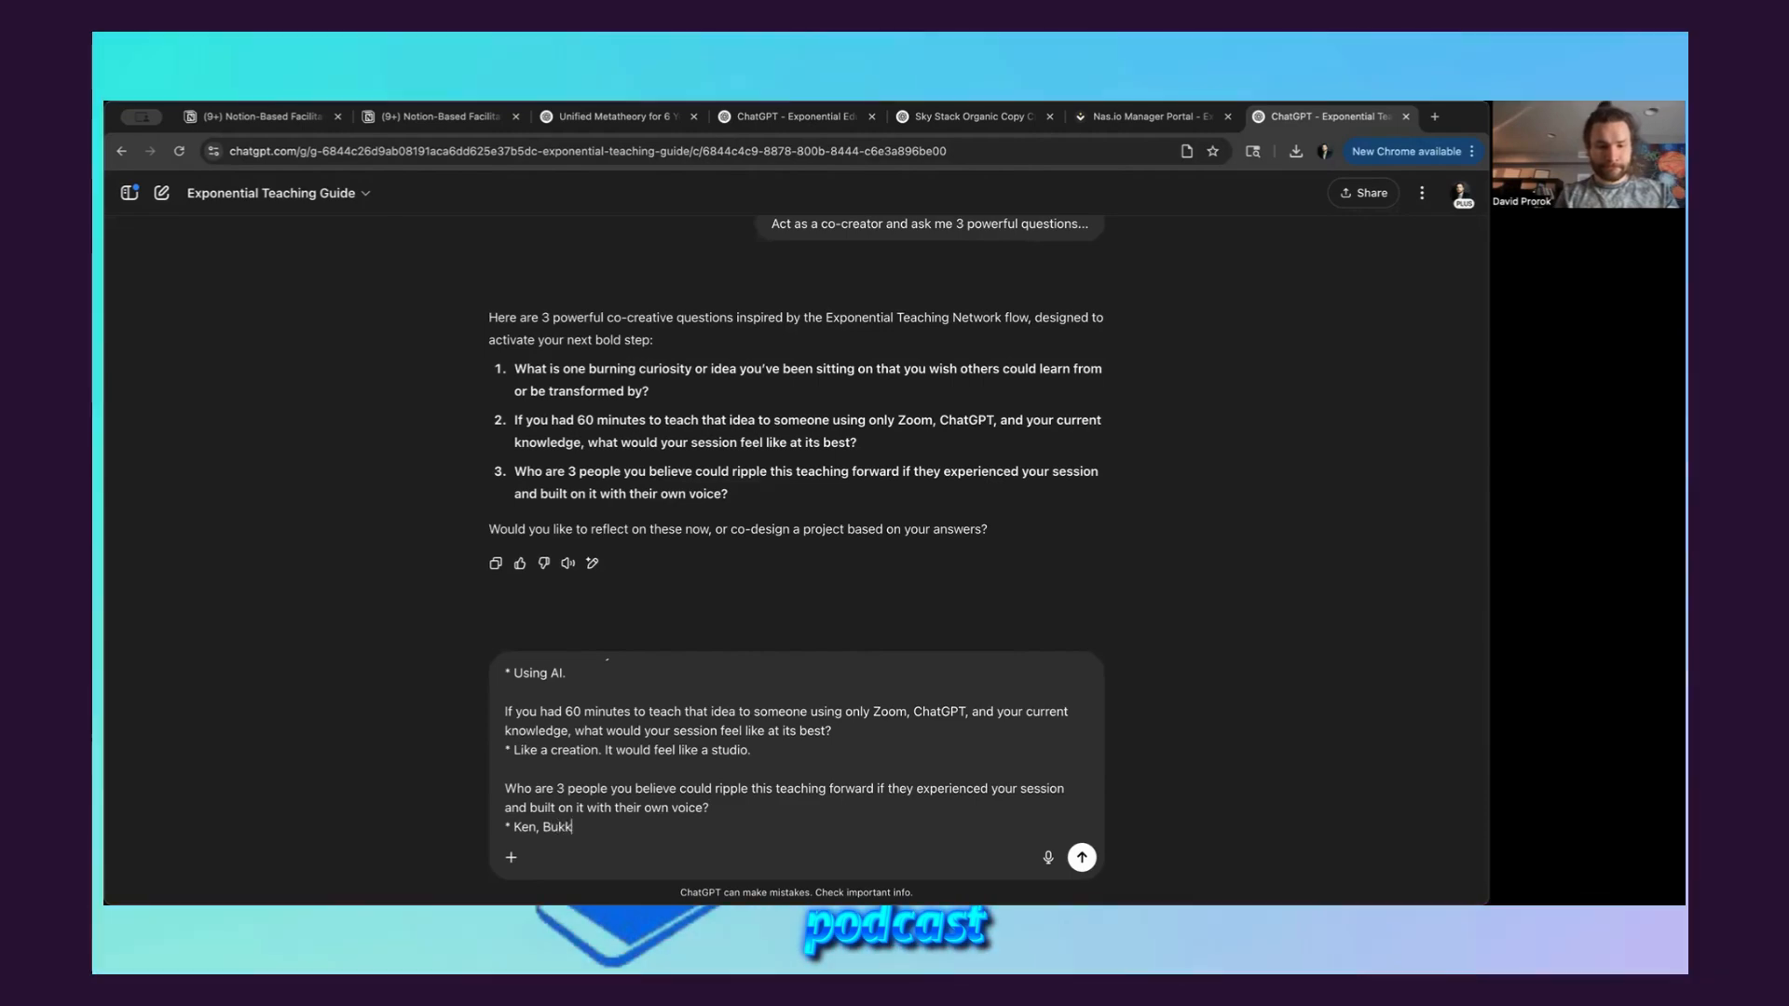
text(i y, and)
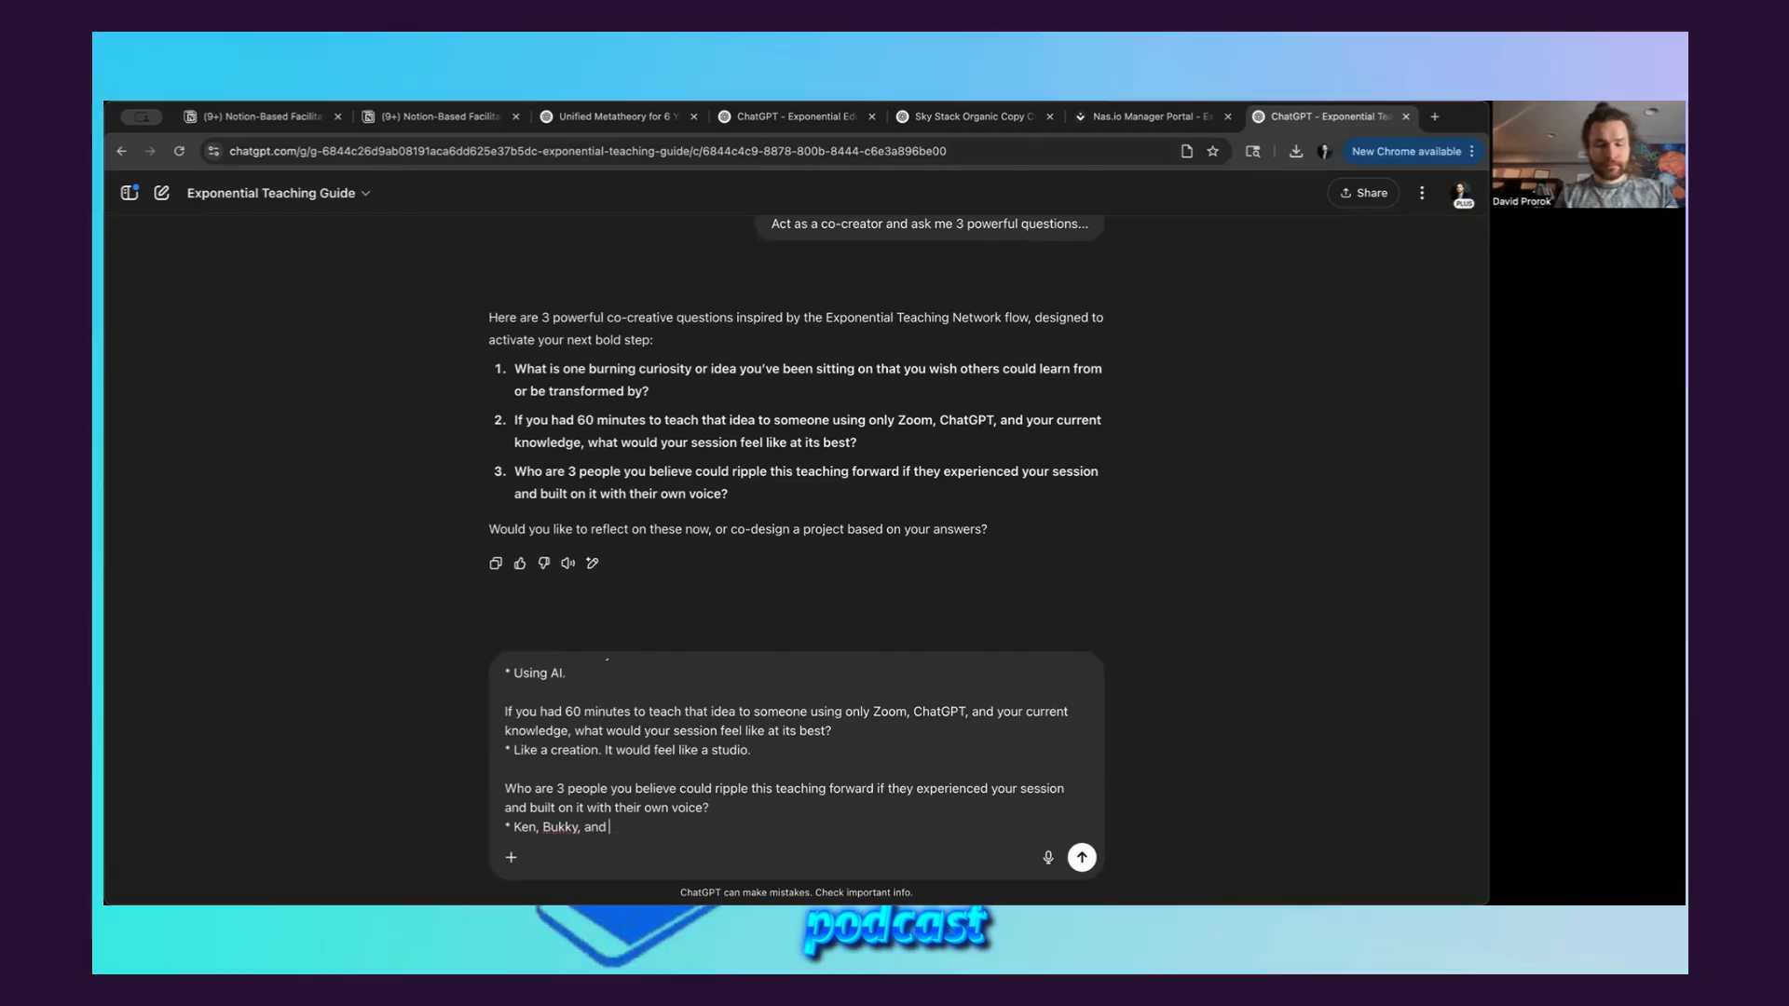
text(Tai)
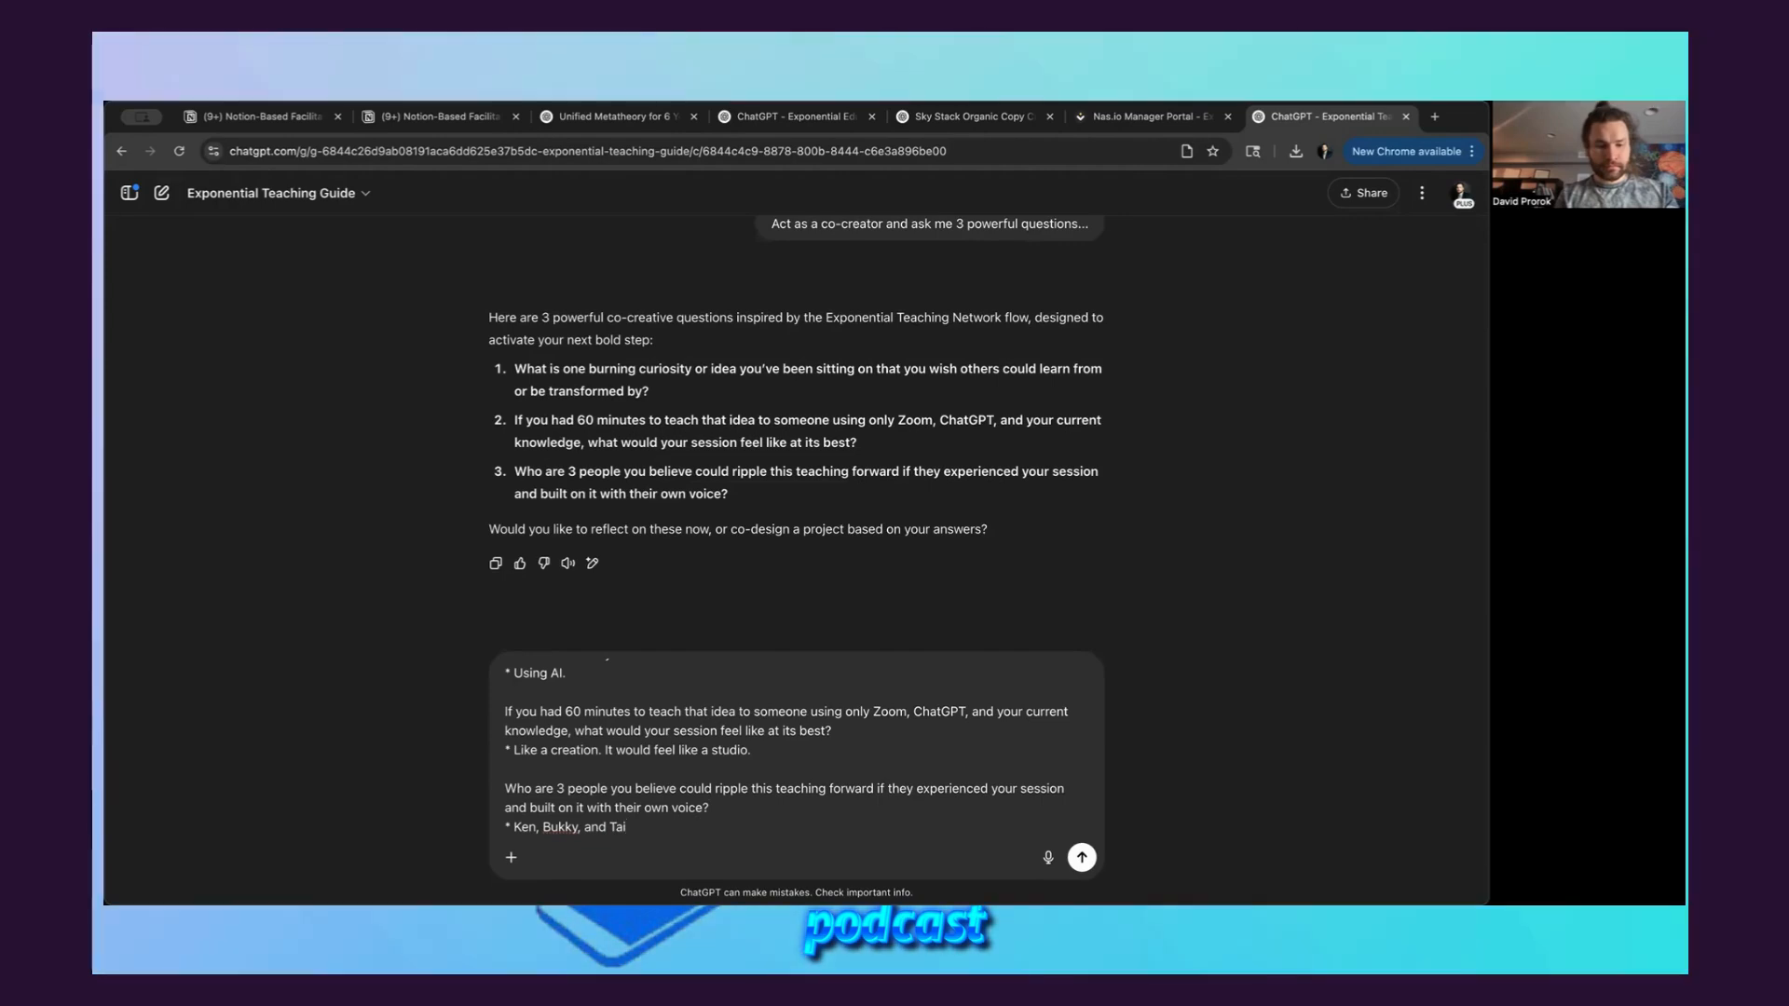
text(wo)
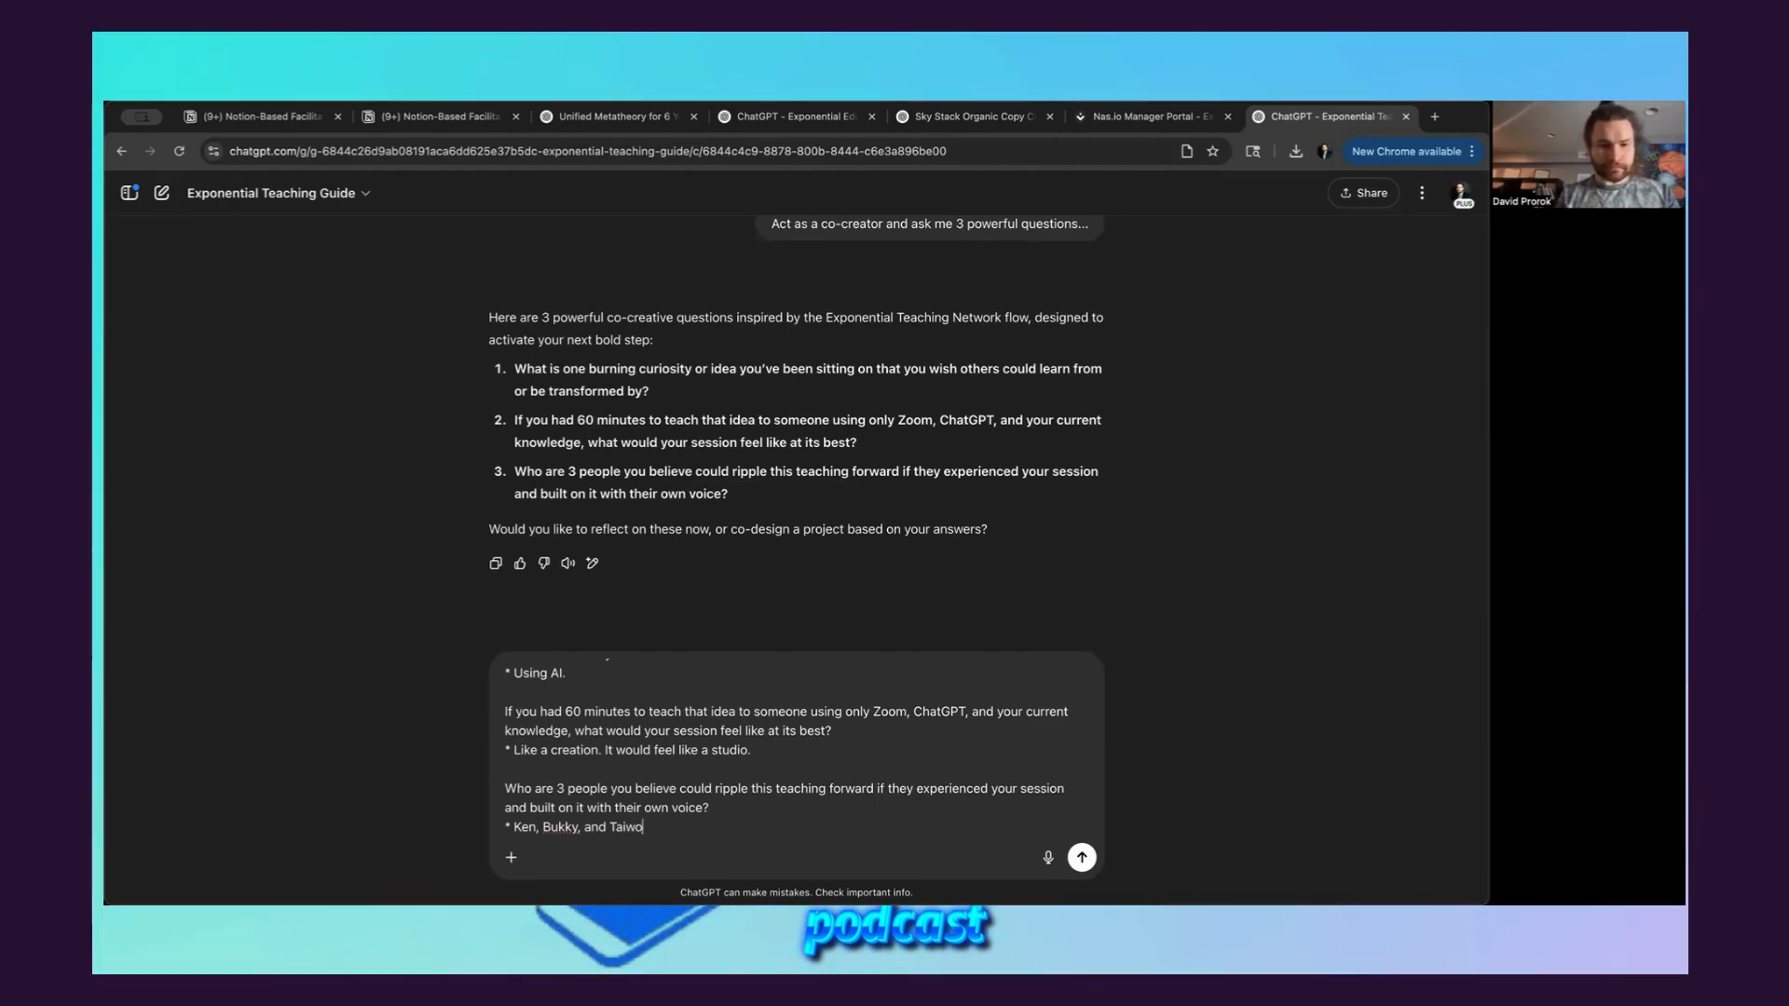
key(Return)
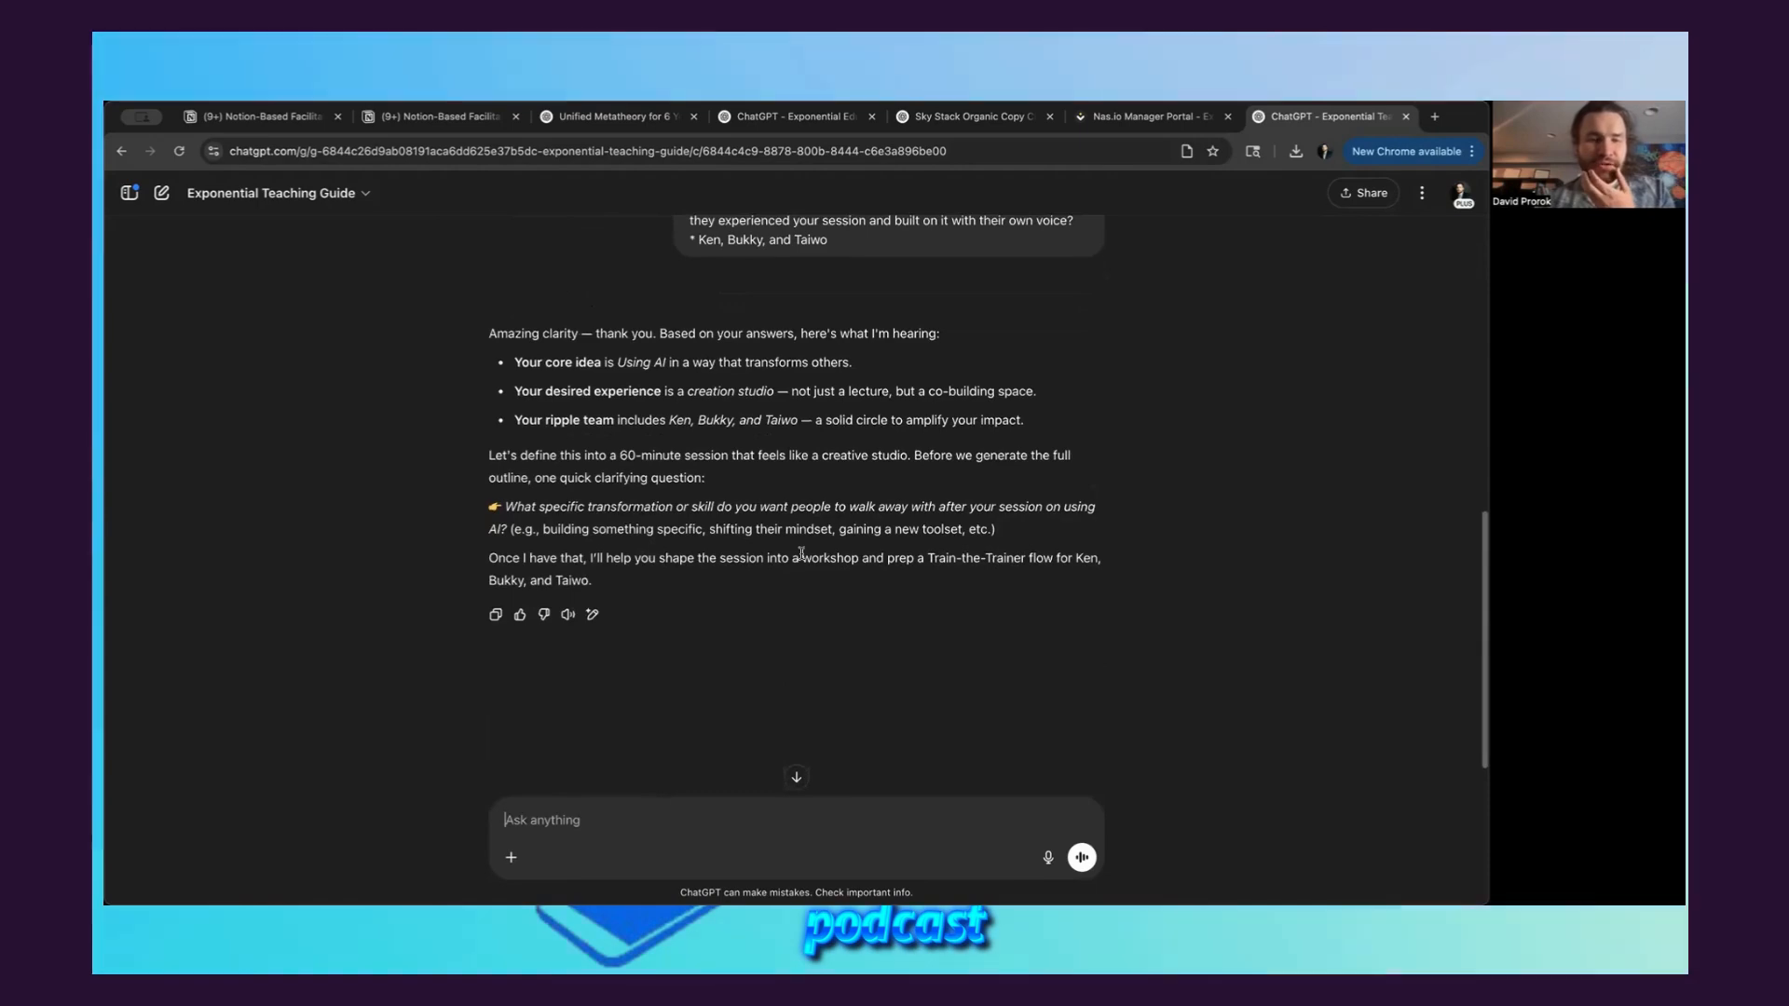
Read the reply and copy its clarifying question about the specific transformation or skill, including the examples, into a new message
scroll(823, 581, down, 1)
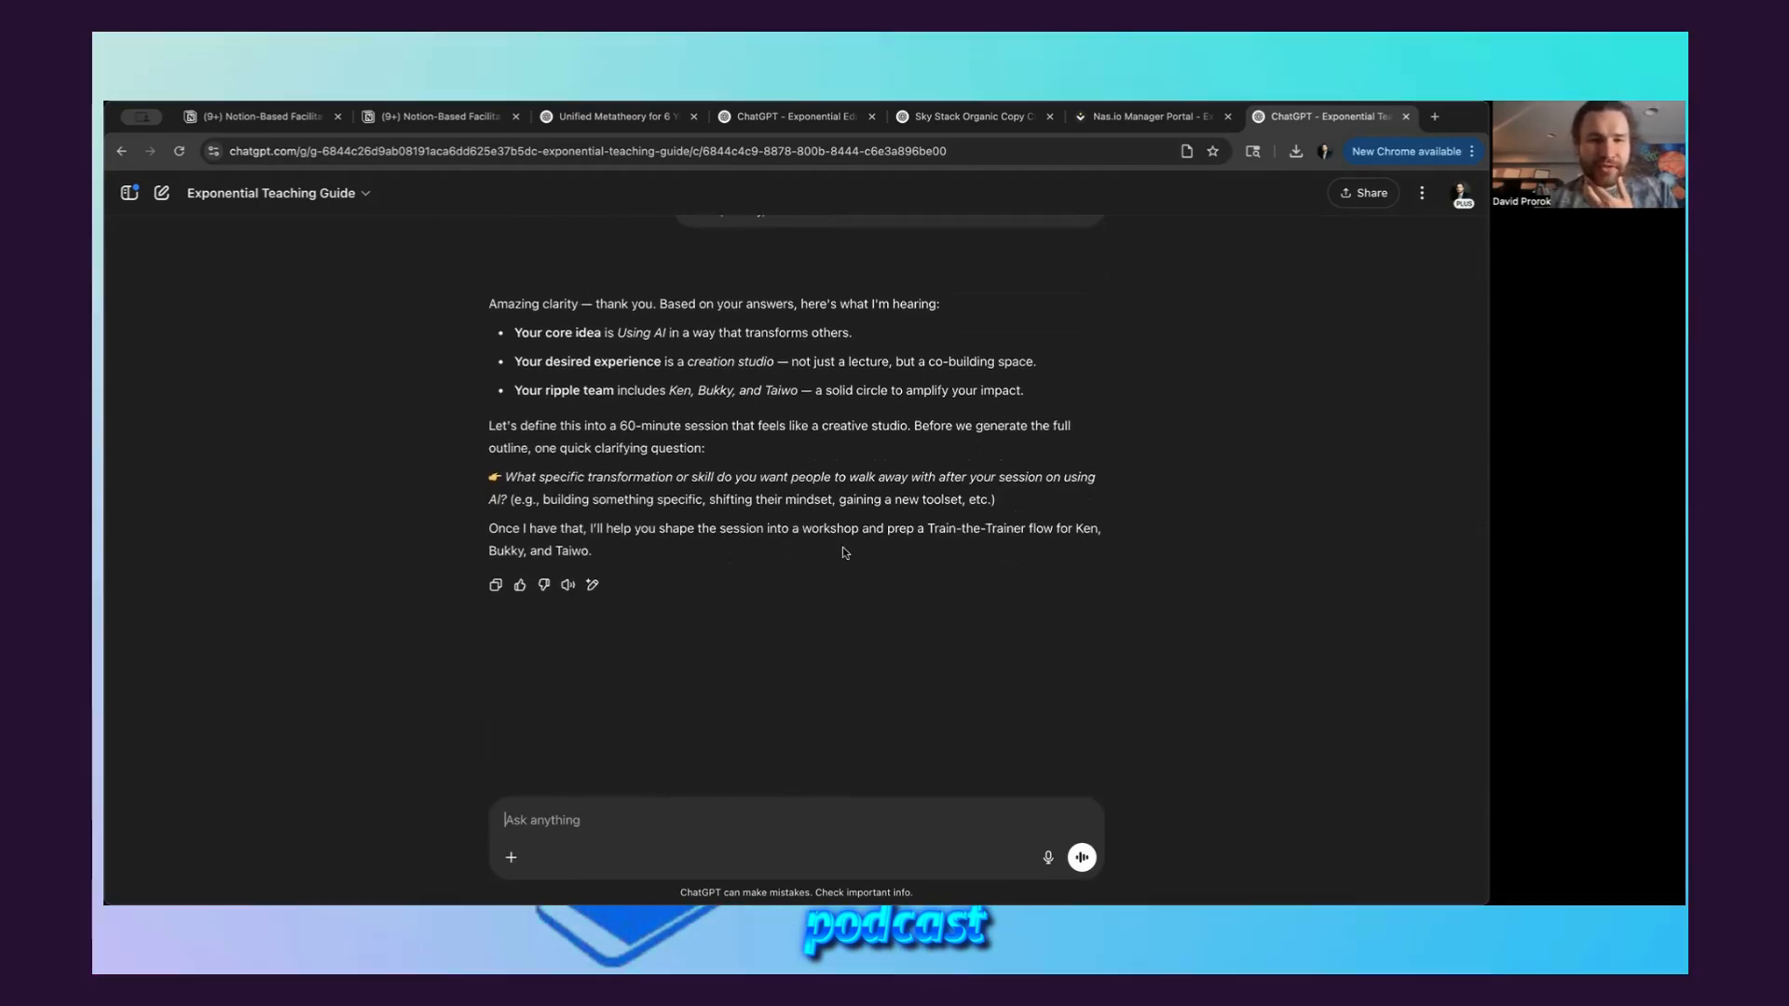
scroll(846, 553, up, 1)
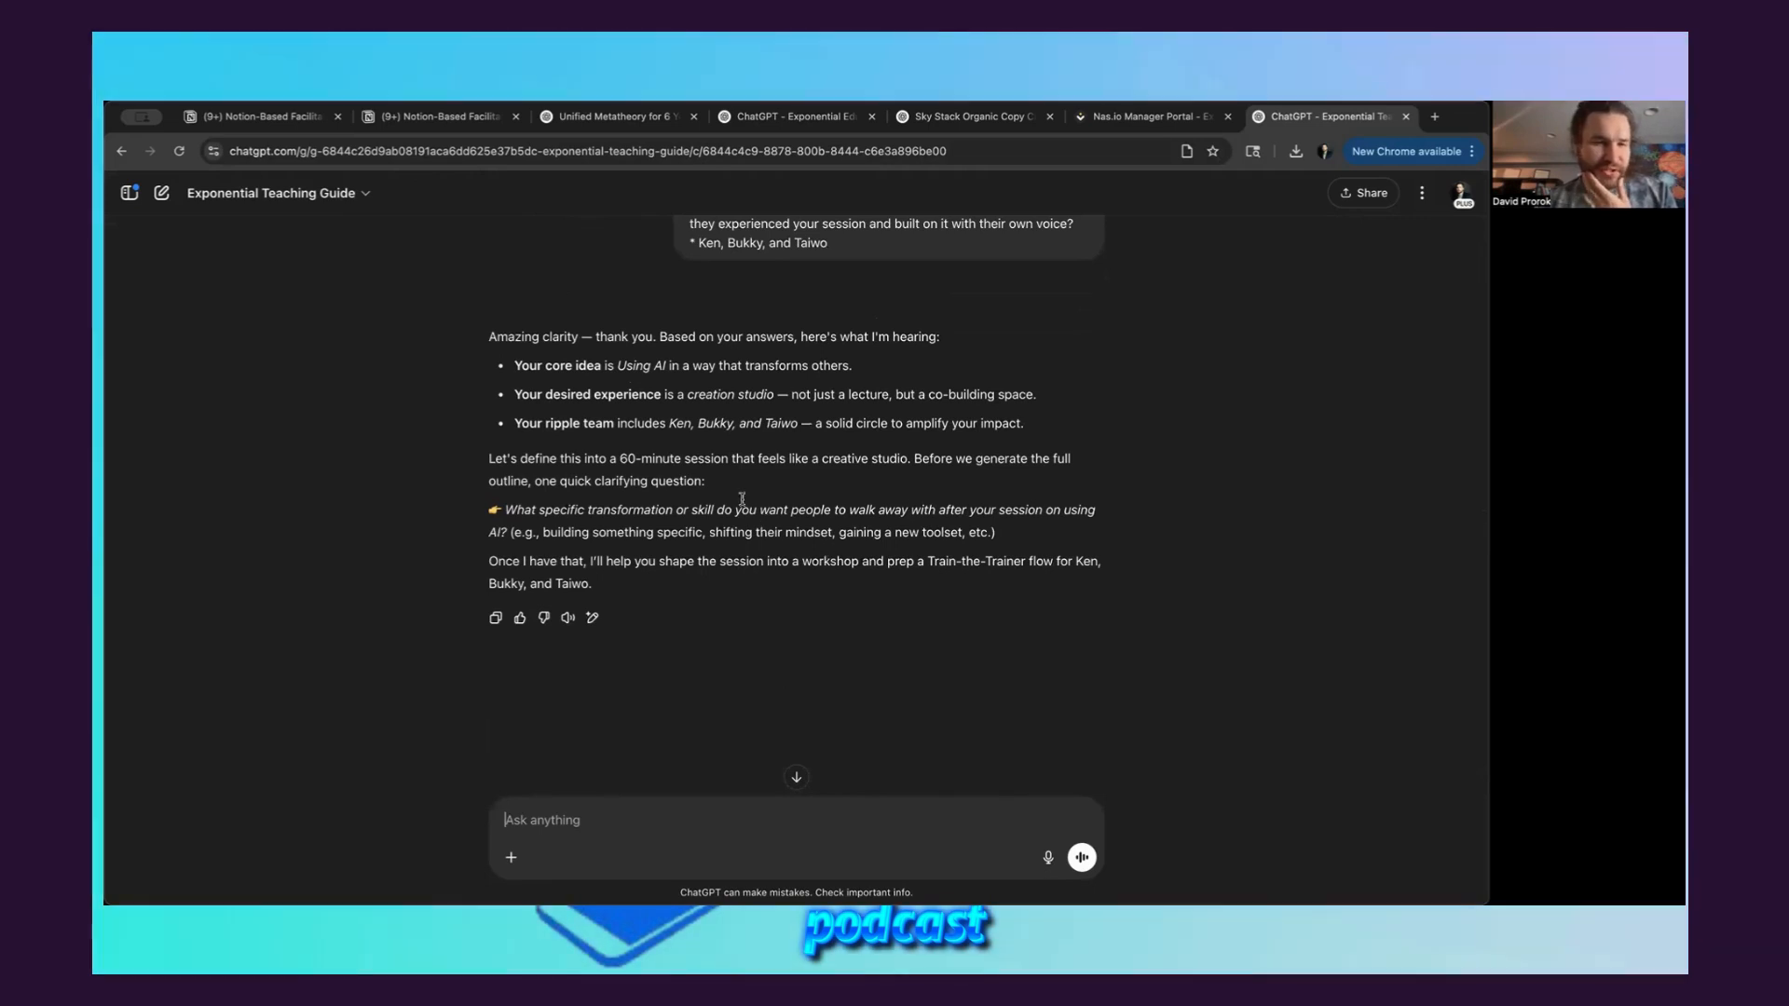
scroll(881, 538, down, 1)
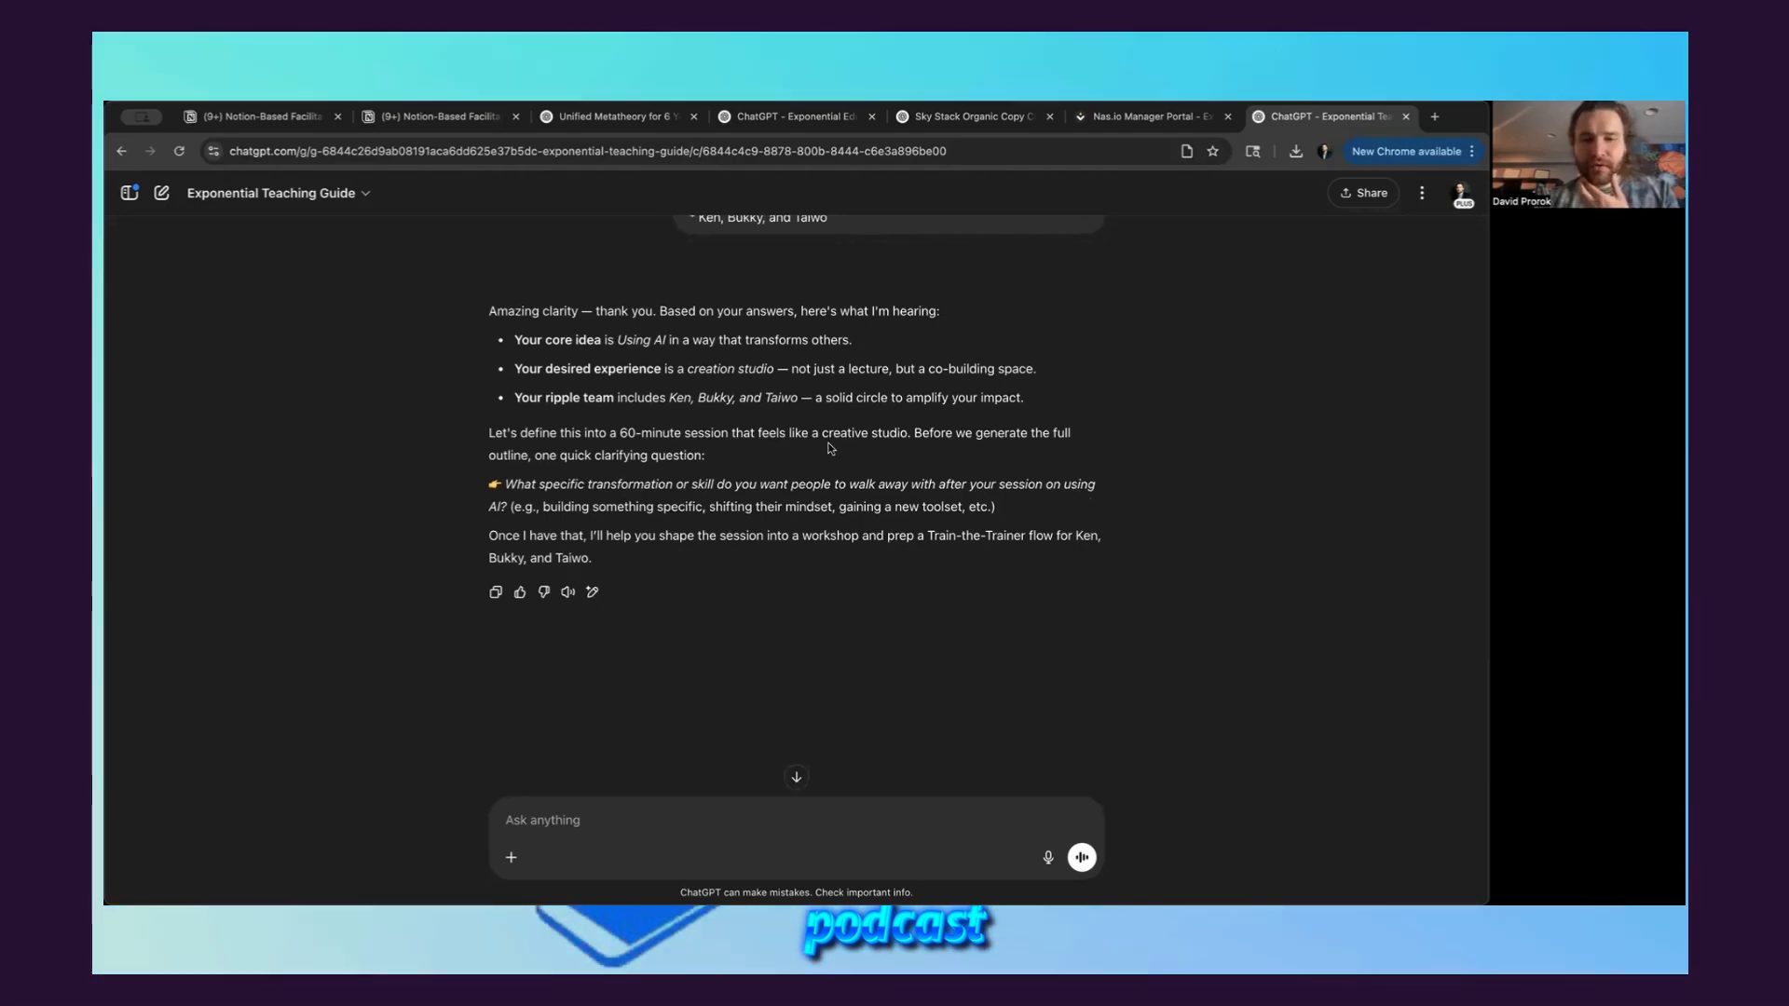
scroll(773, 446, down, 1)
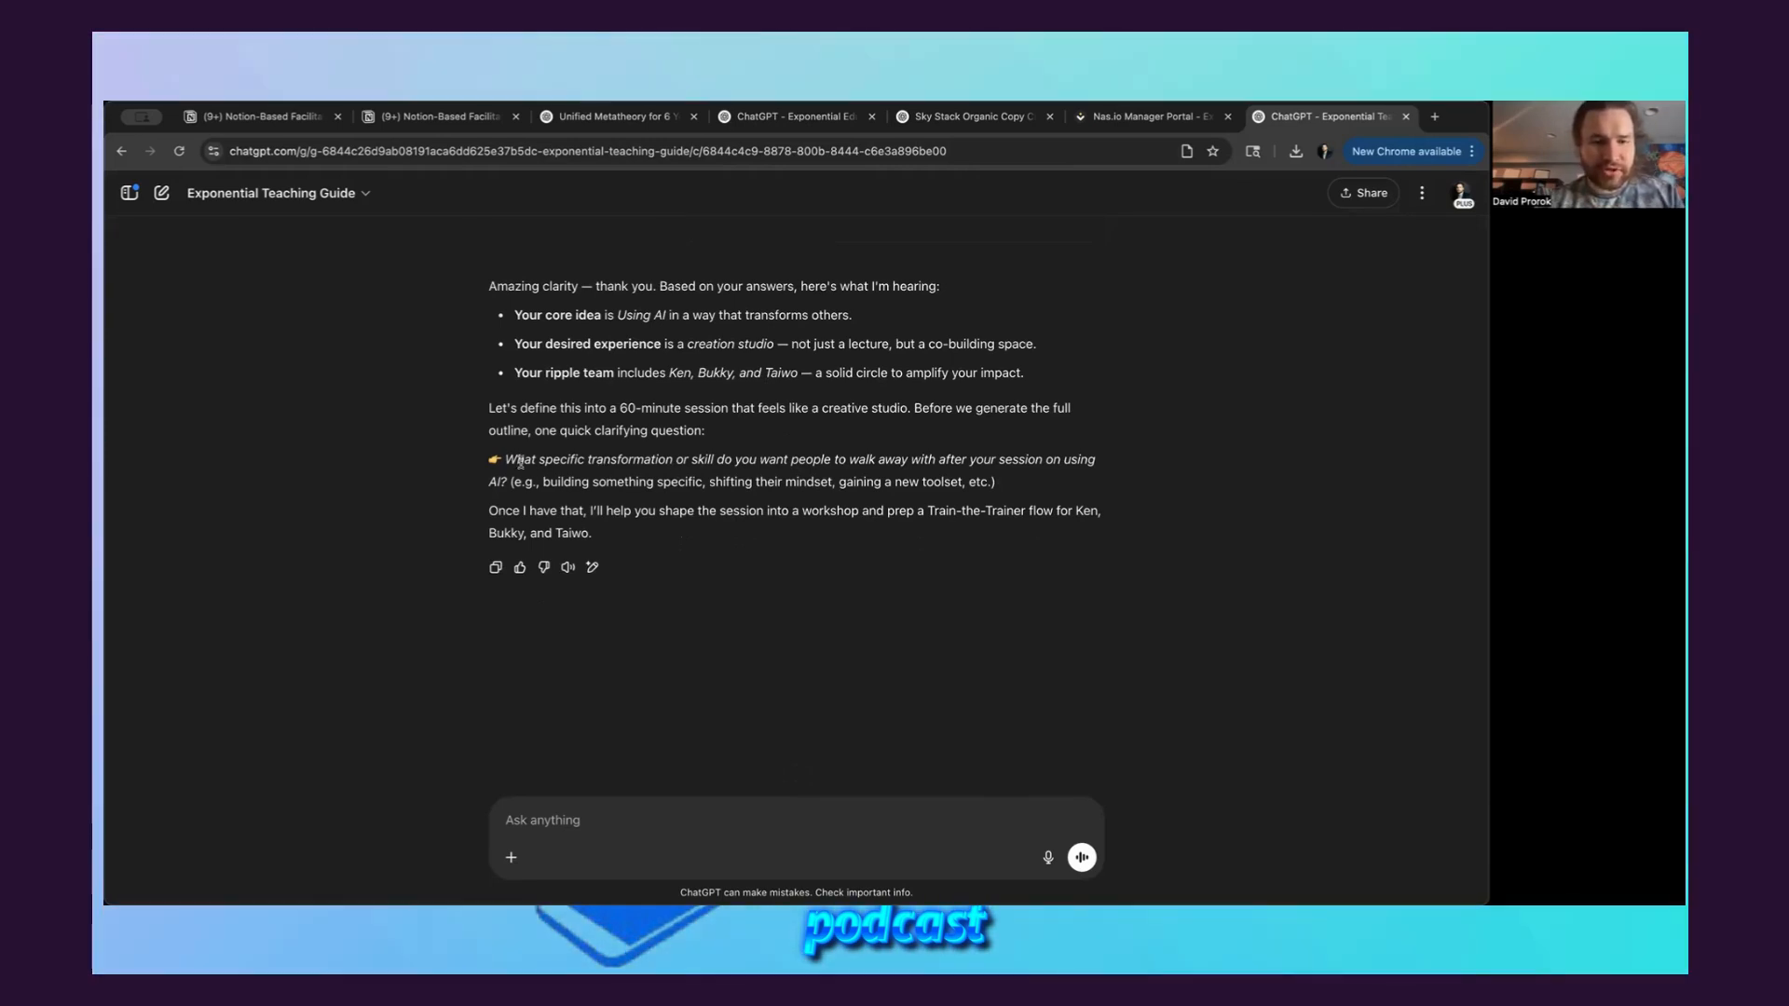
drag(506, 458, 1020, 492)
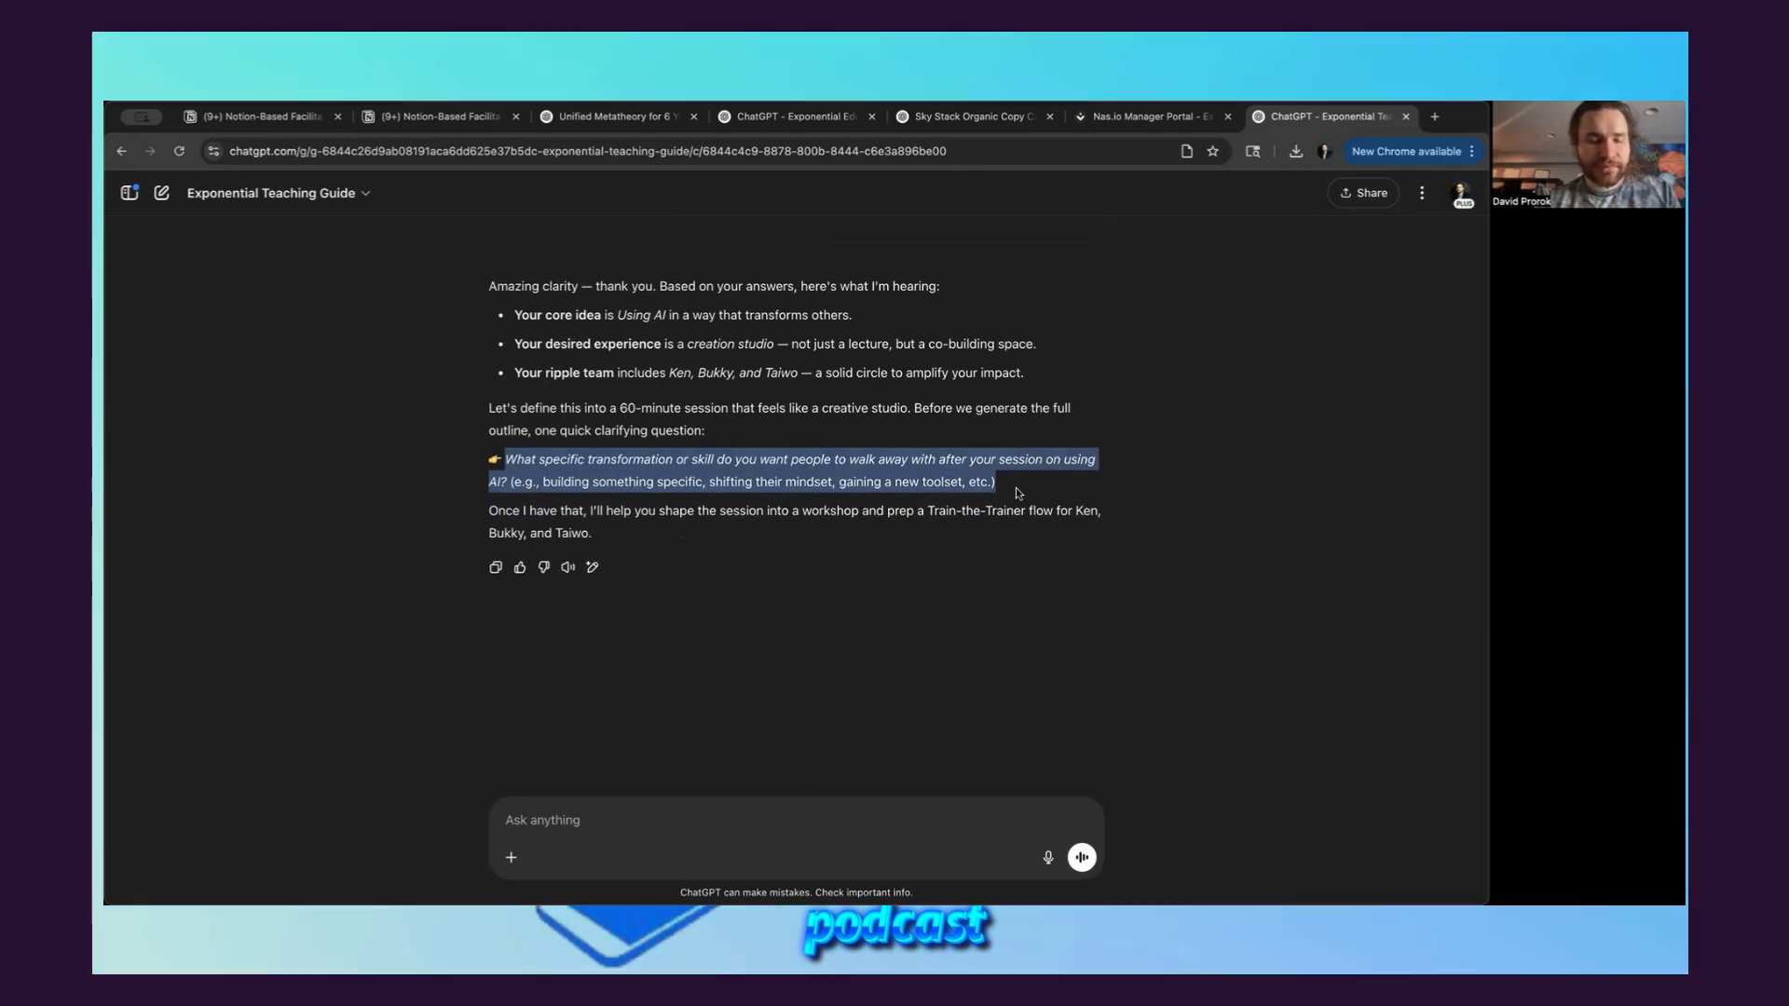
click(1018, 483)
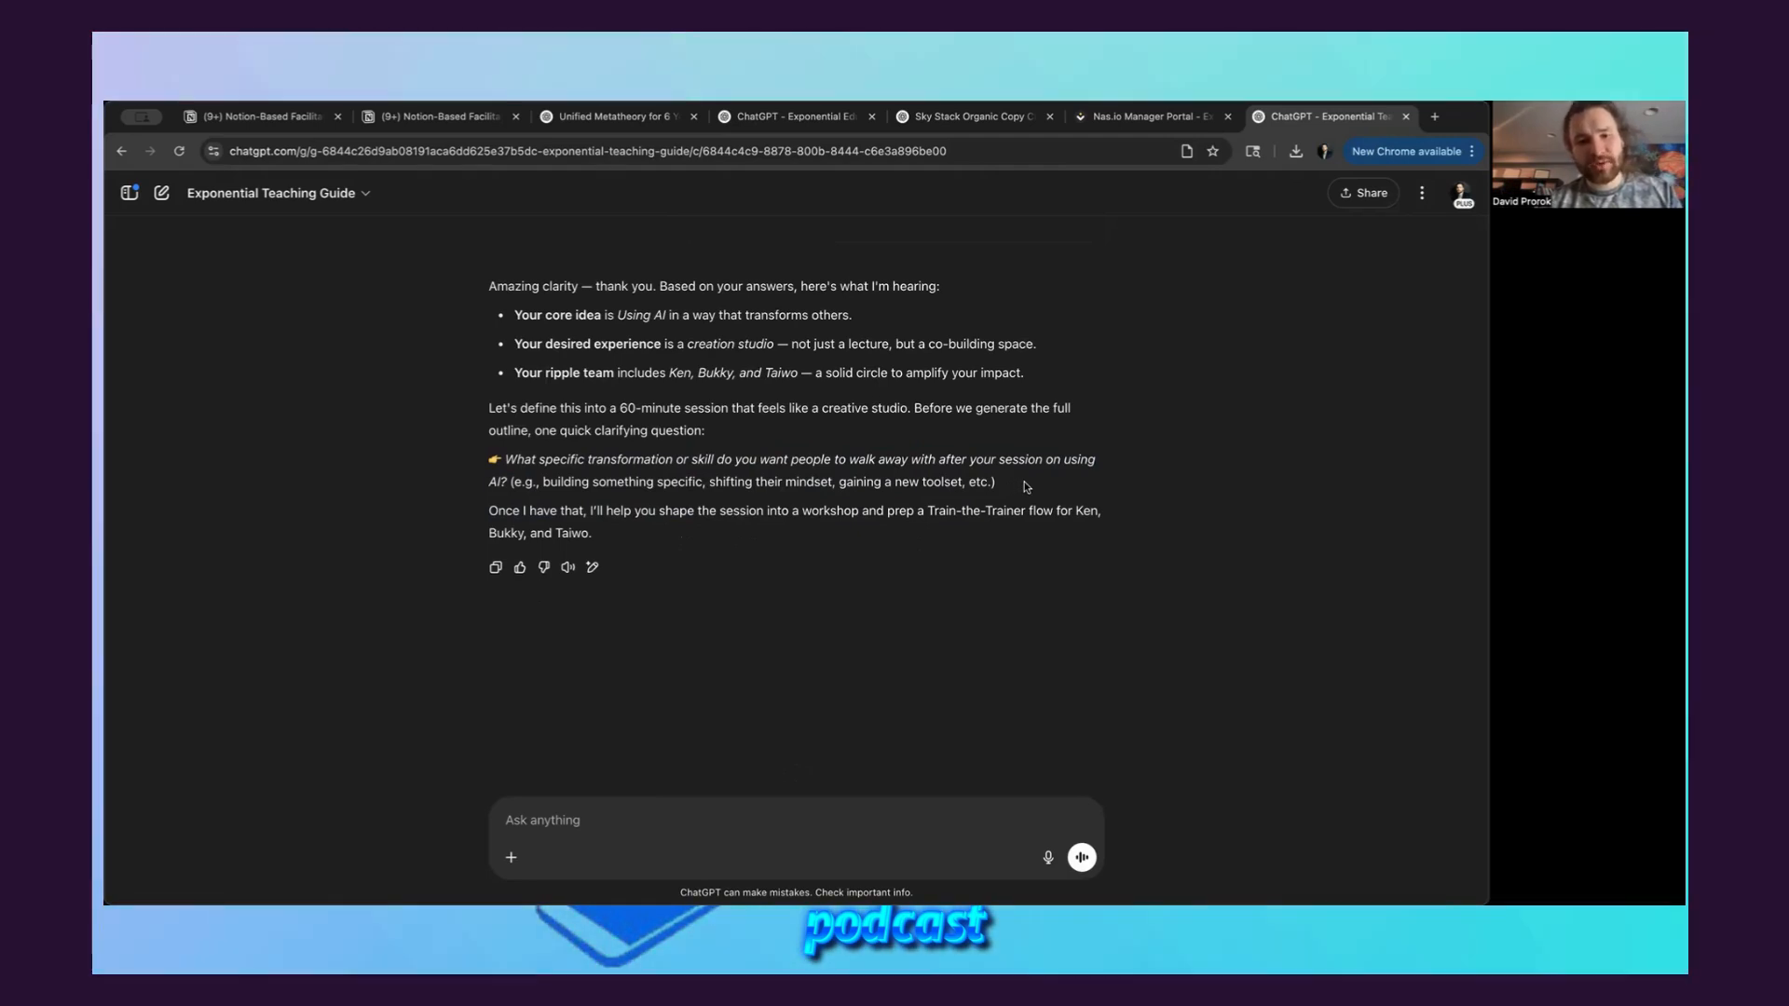
drag(1025, 486, 505, 461)
key(ctrl+c)
click(644, 820)
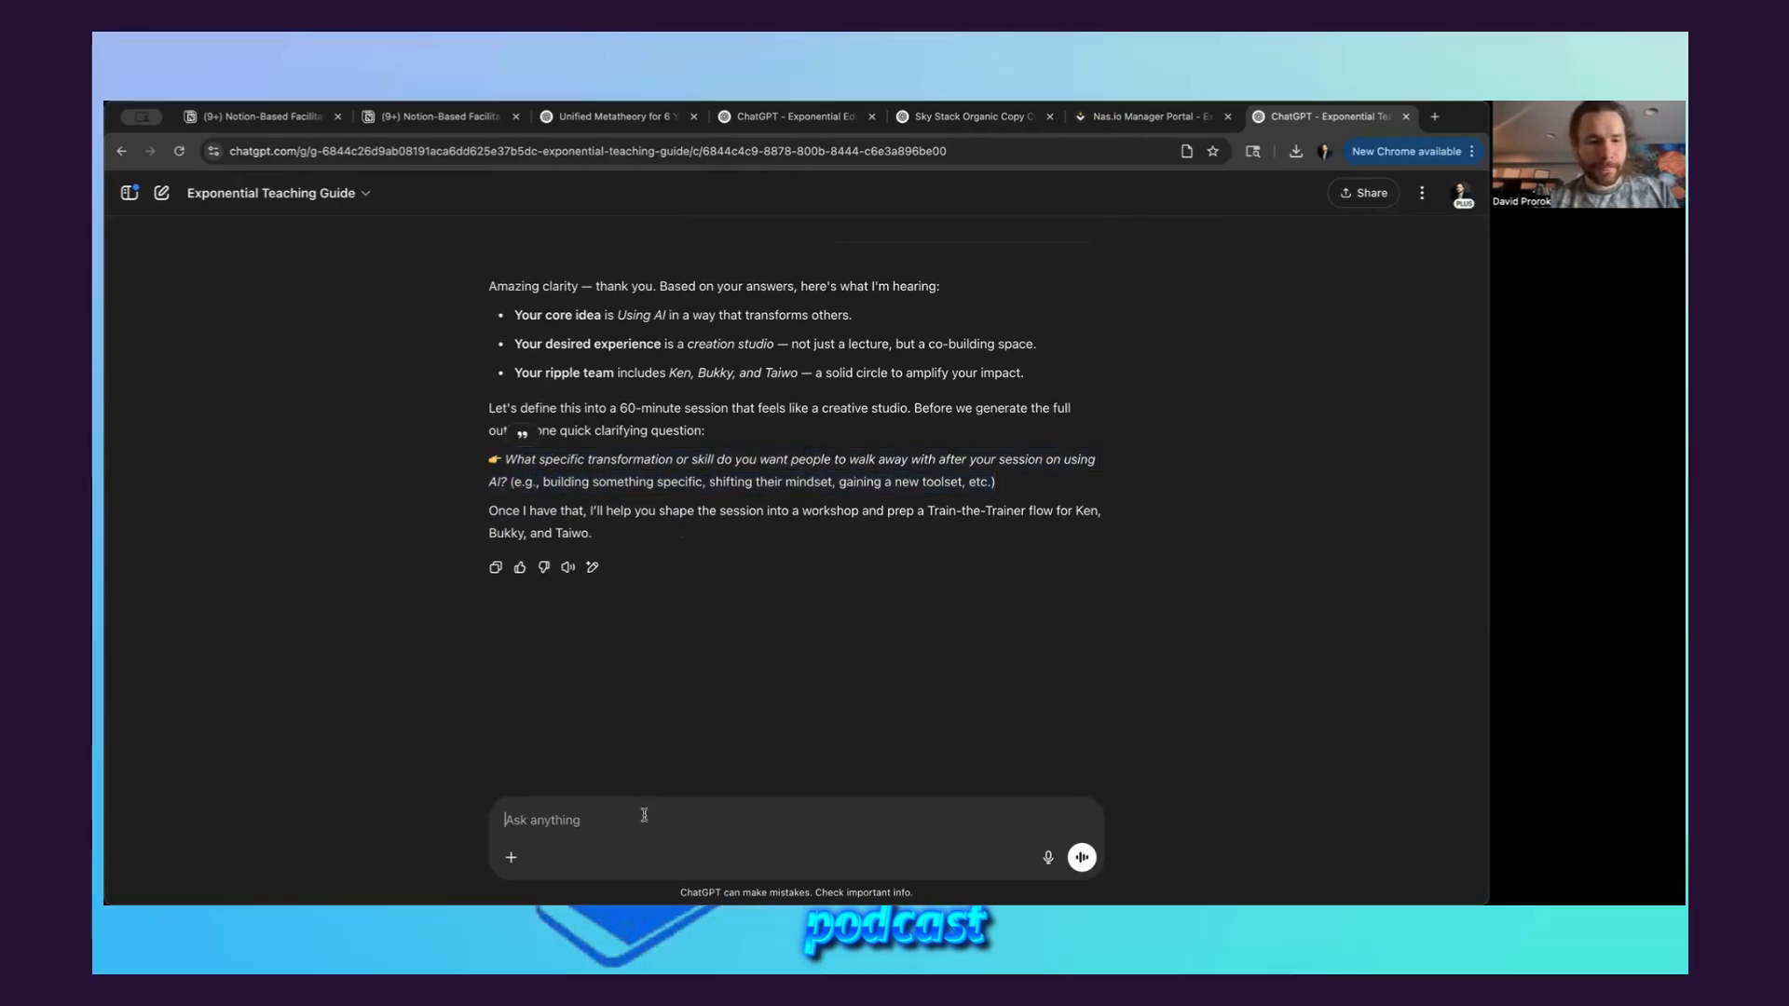
key(ctrl+v)
Answer the clarifying question with "* Shifting their mindset on gaining new toolsets and skills." and send the message
text(*)
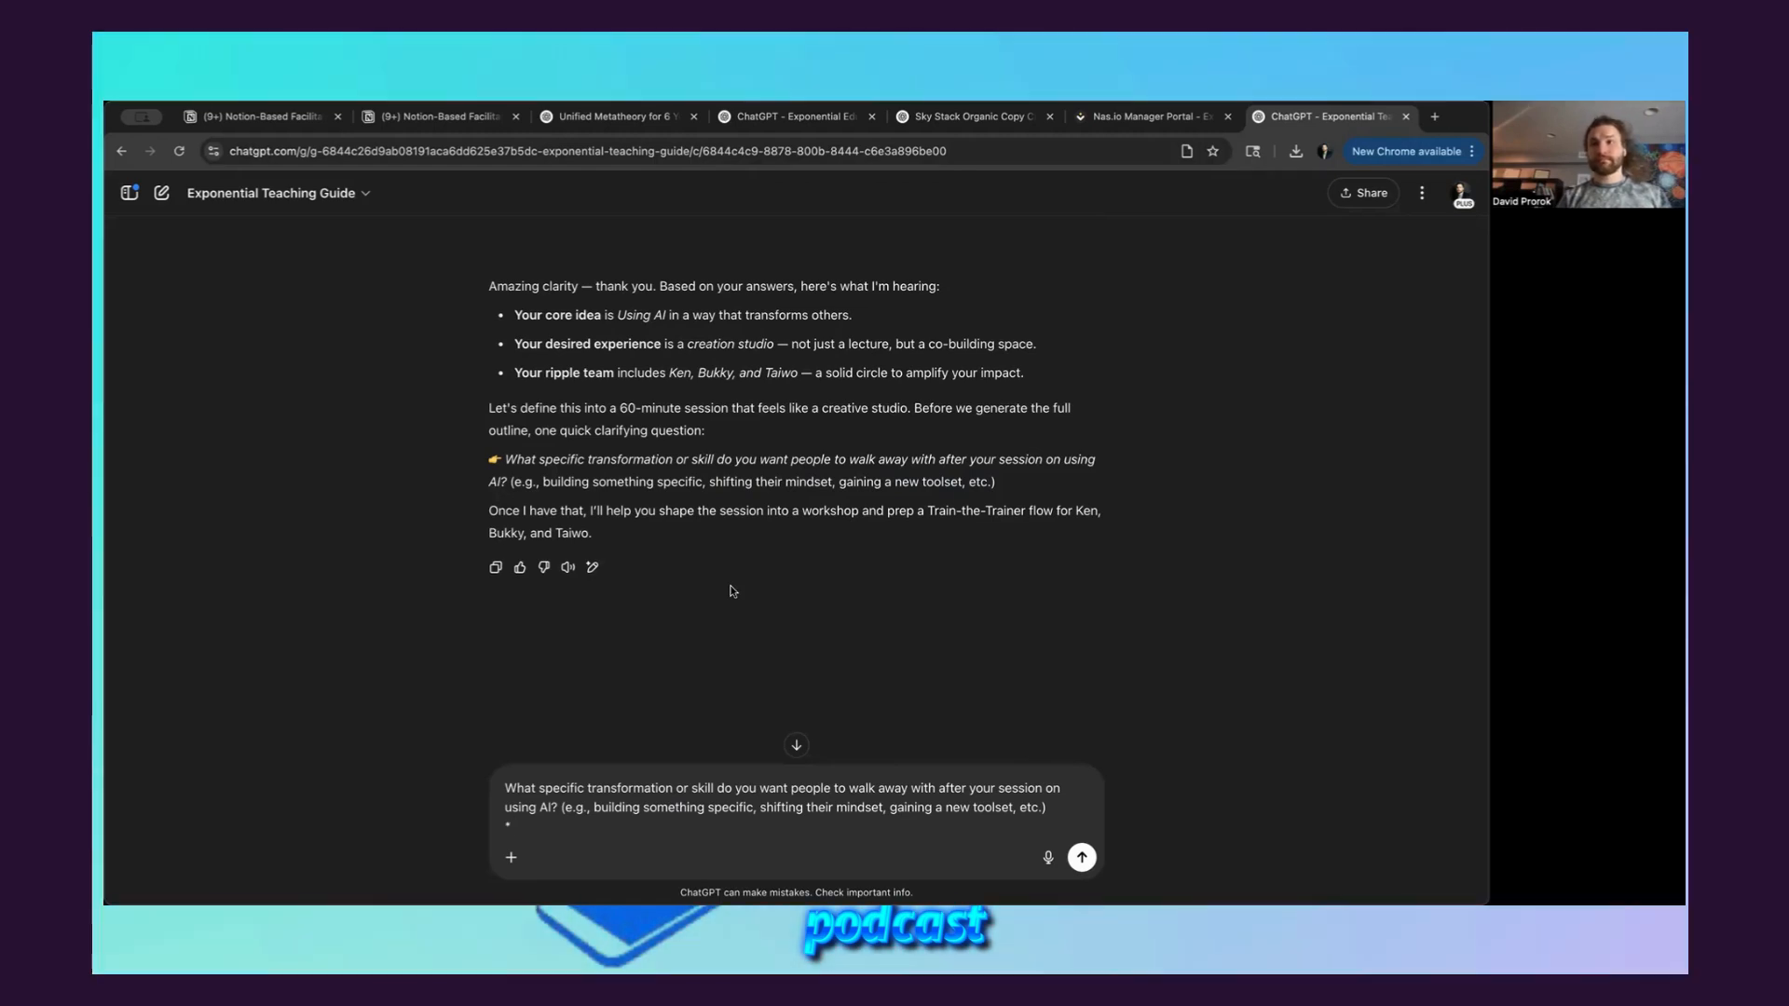
text(S)
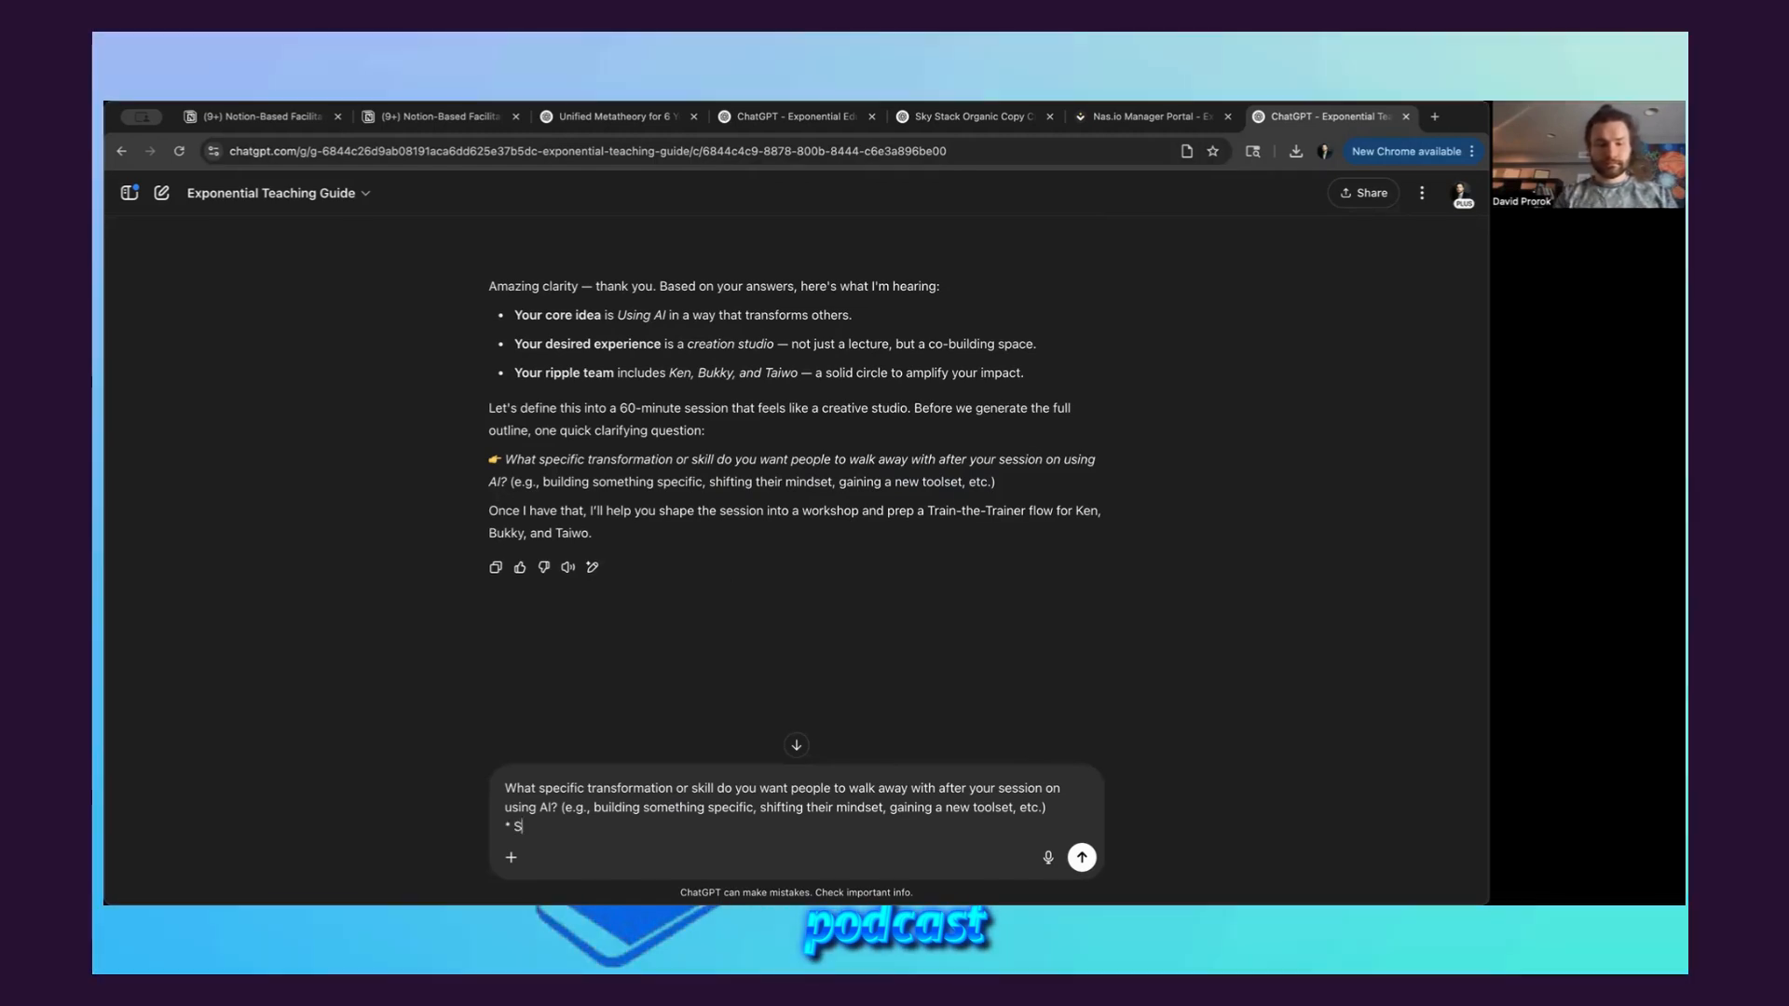
text(hifting their mind)
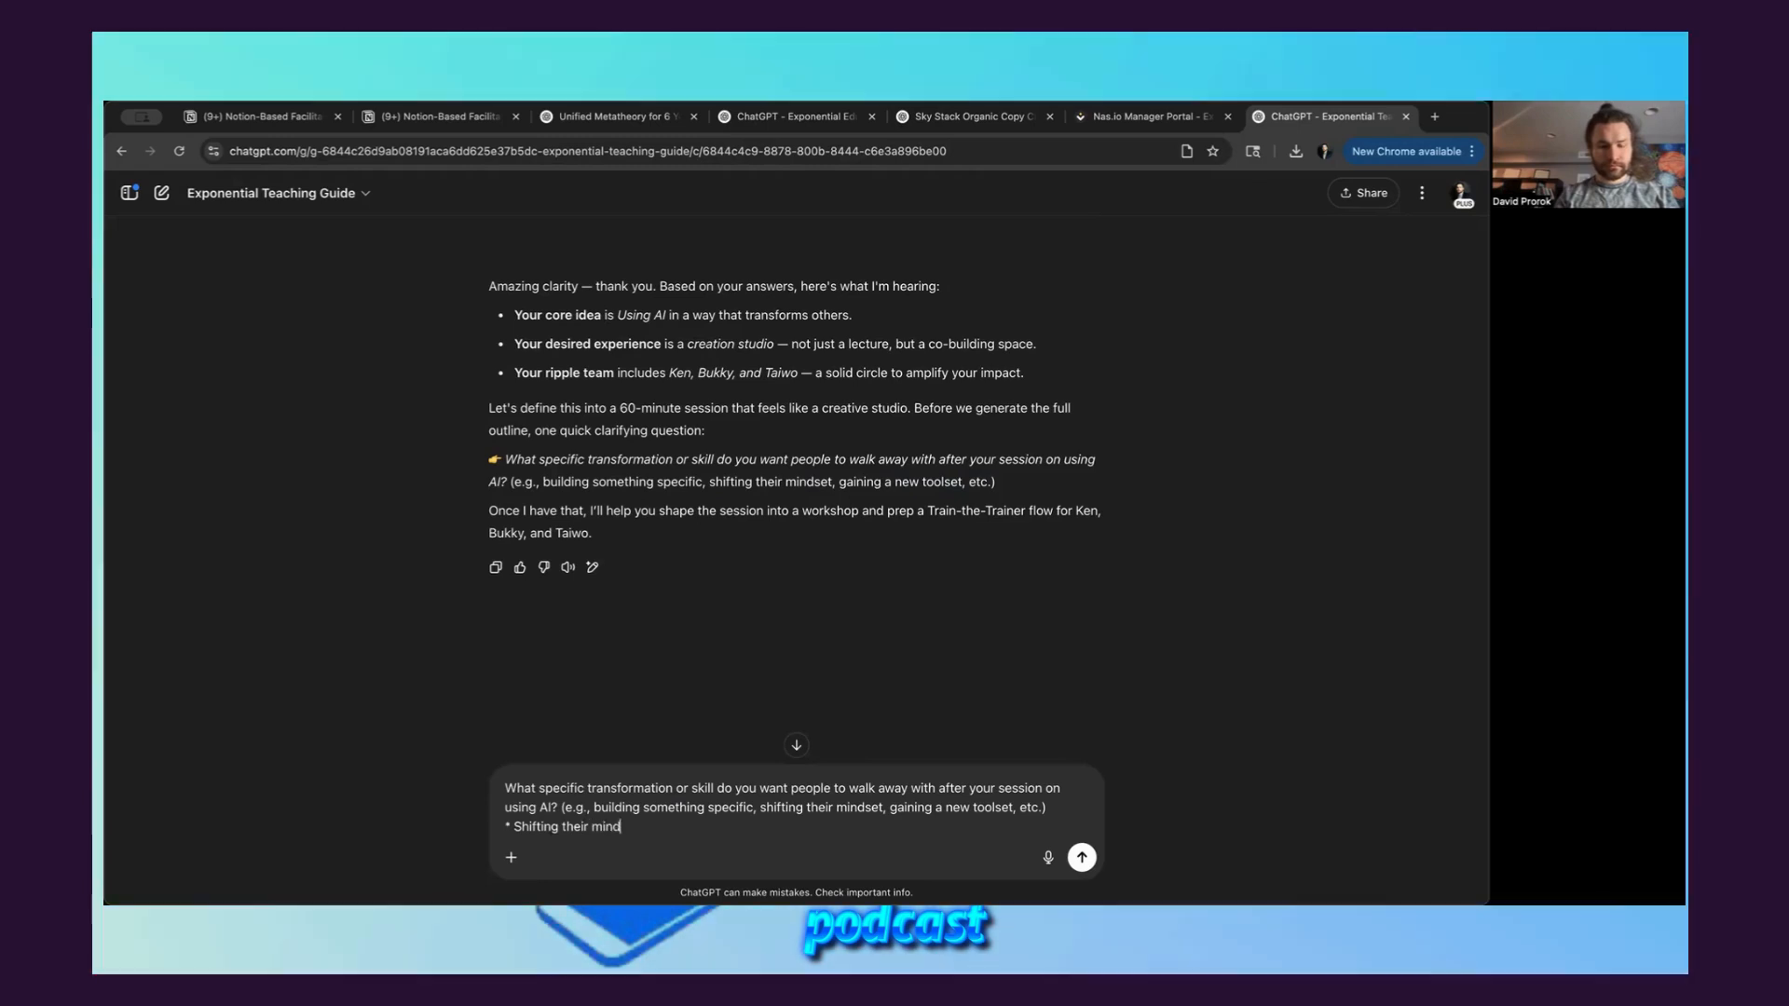
text(set on gainin)
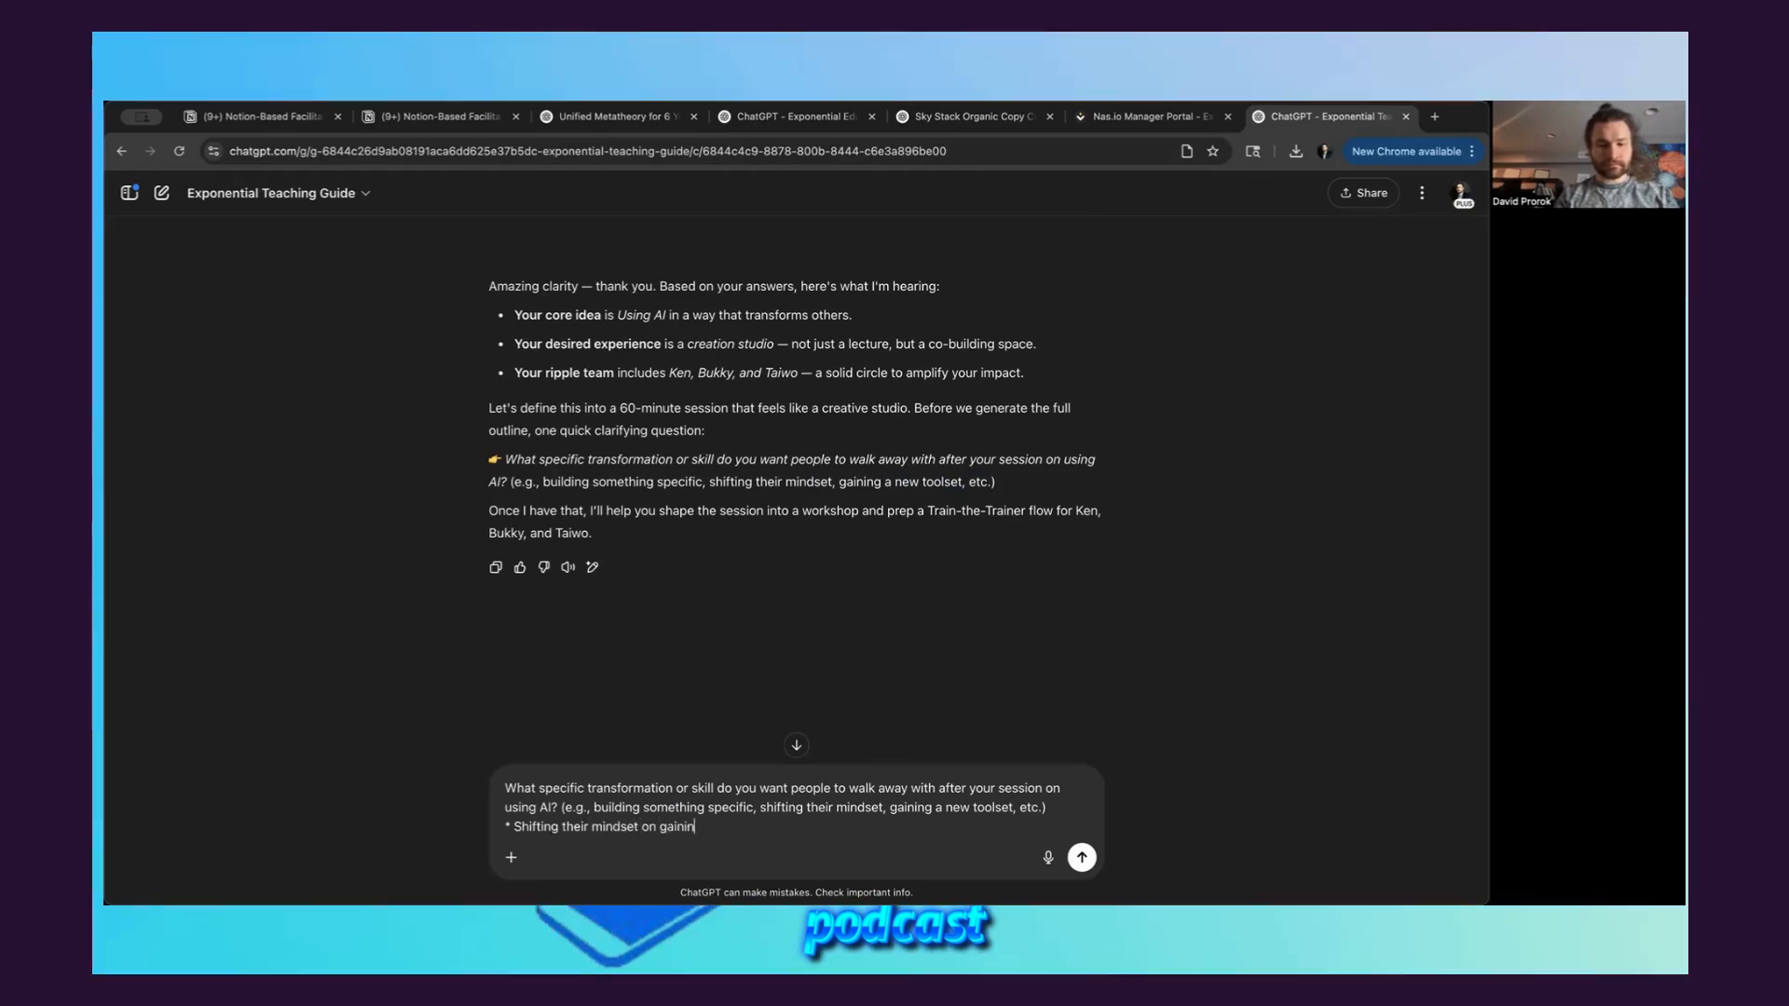
text(g new toolsets)
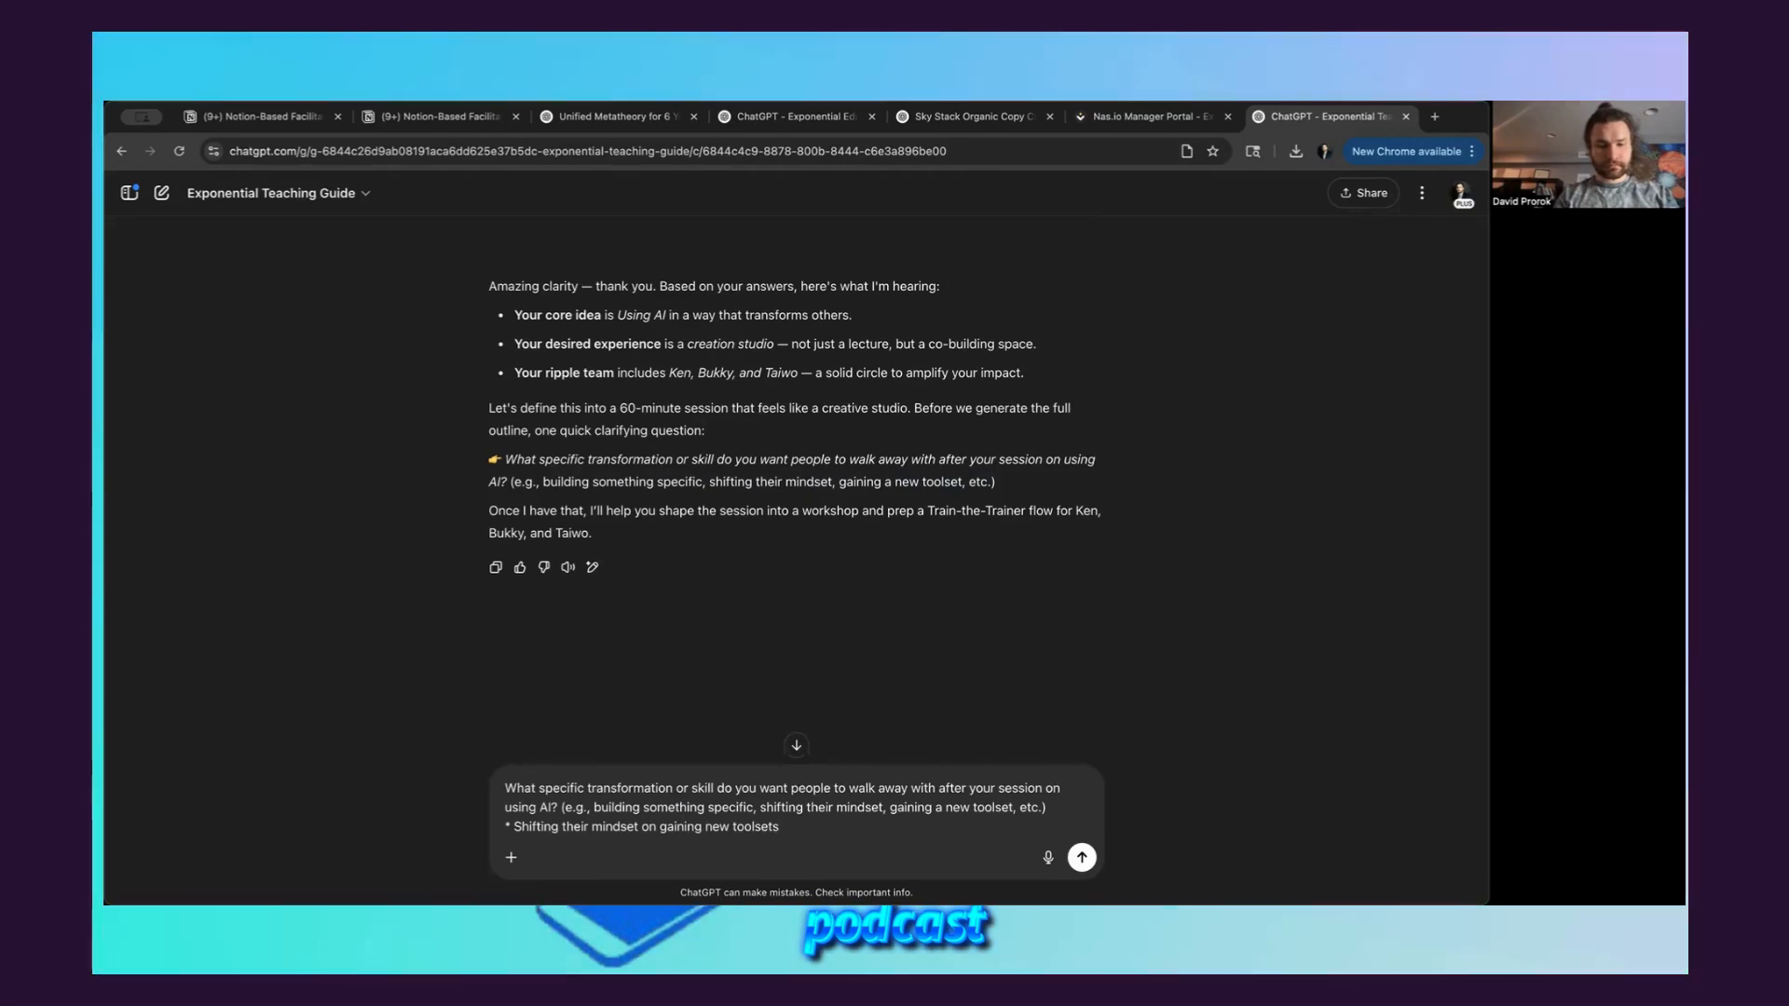
text( and skills)
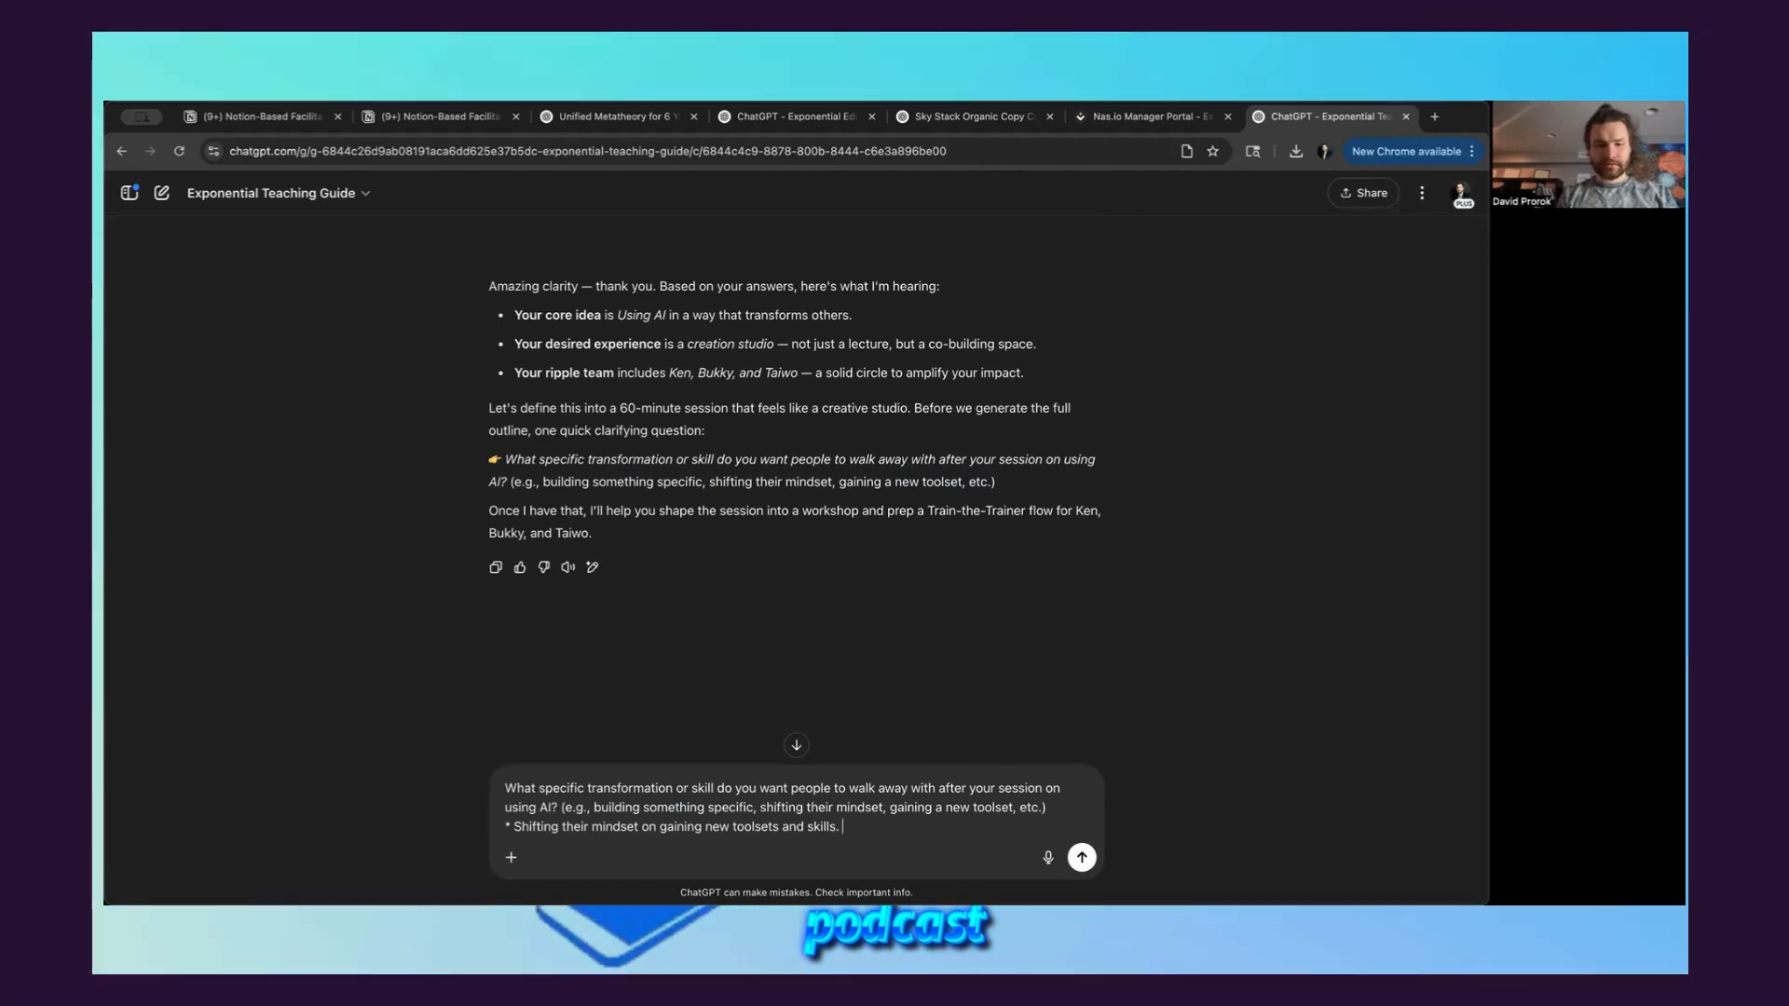
text(.)
key(Return)
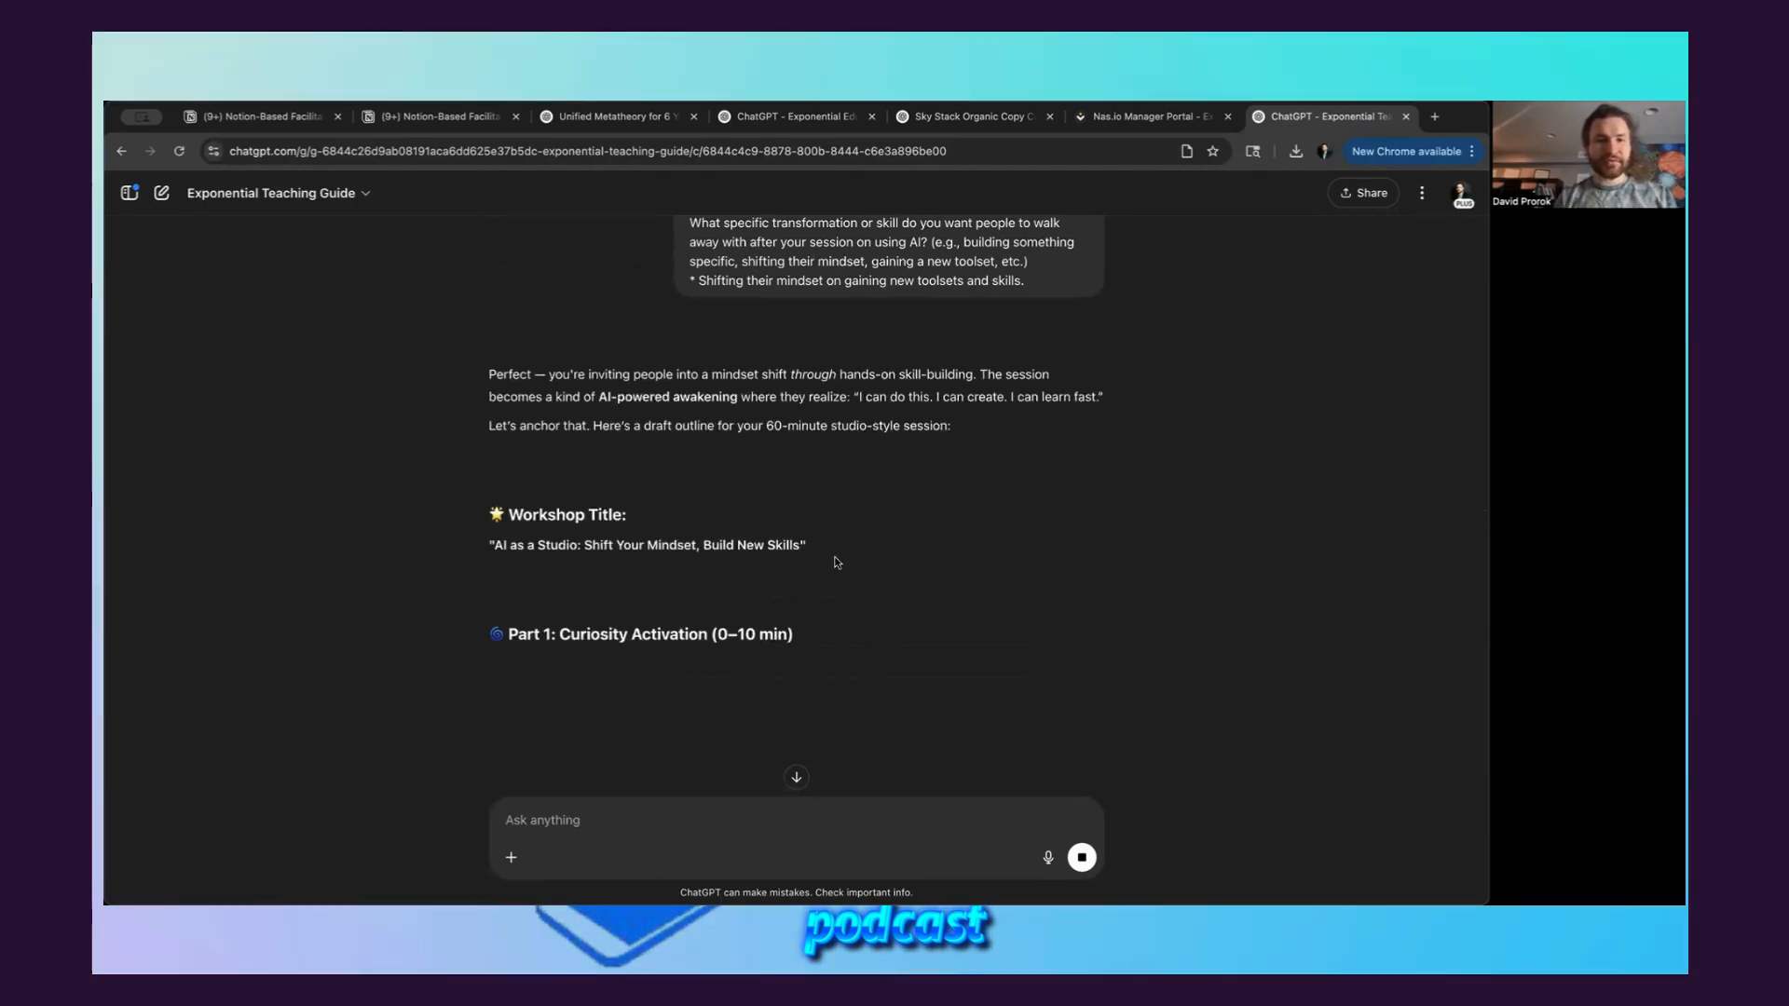
Examine the drafted 60-minute workshop outline, from its title through the curiosity, co-creation, reflection and train-the-trainer parts
scroll(736, 621, down, 1)
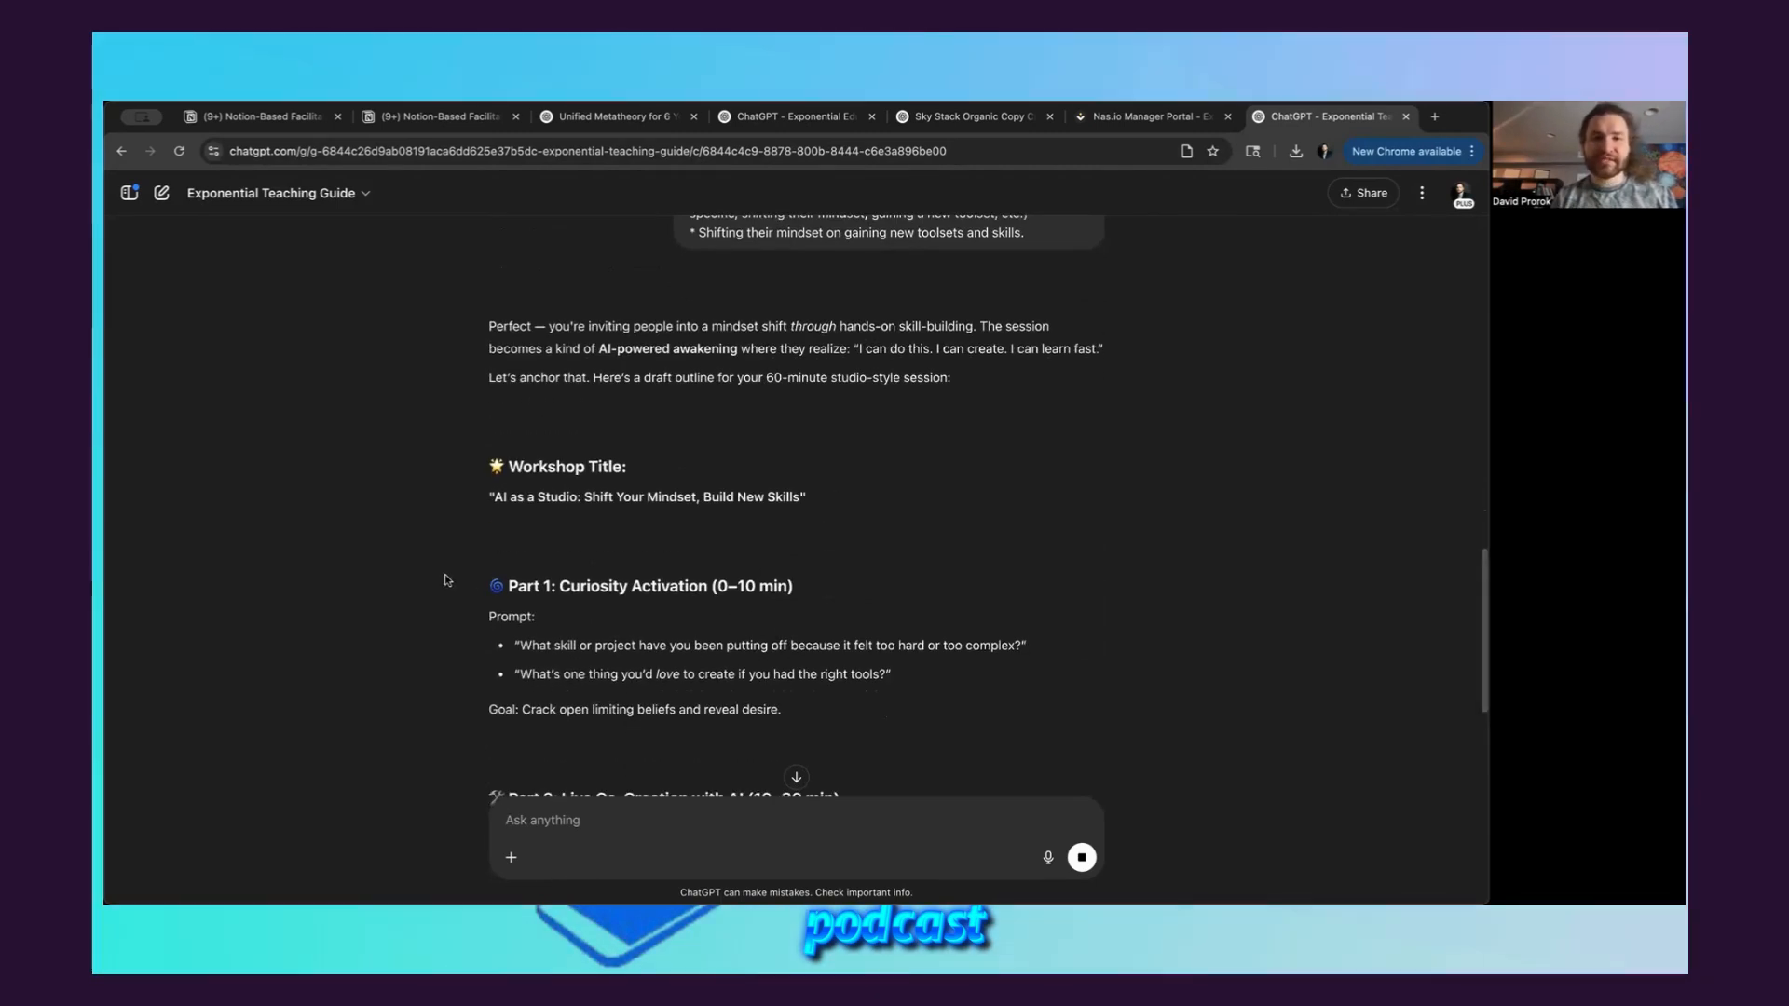
scroll(441, 576, down, 1)
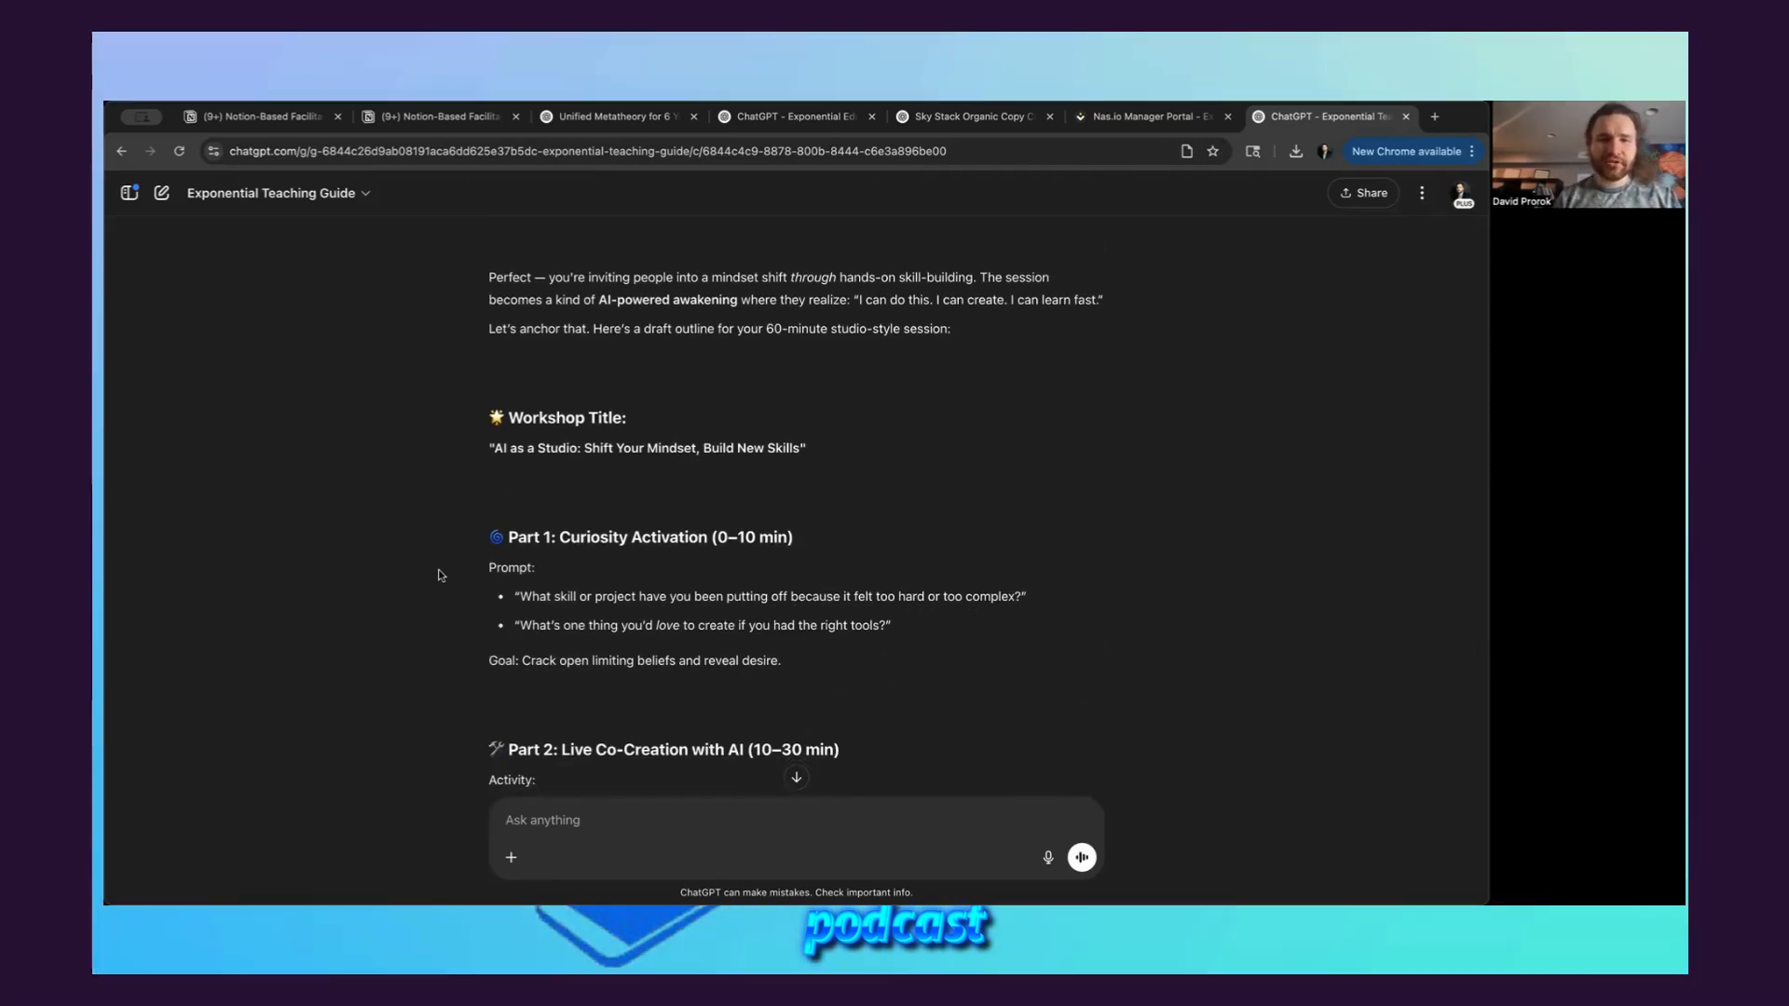
scroll(441, 576, down, 1)
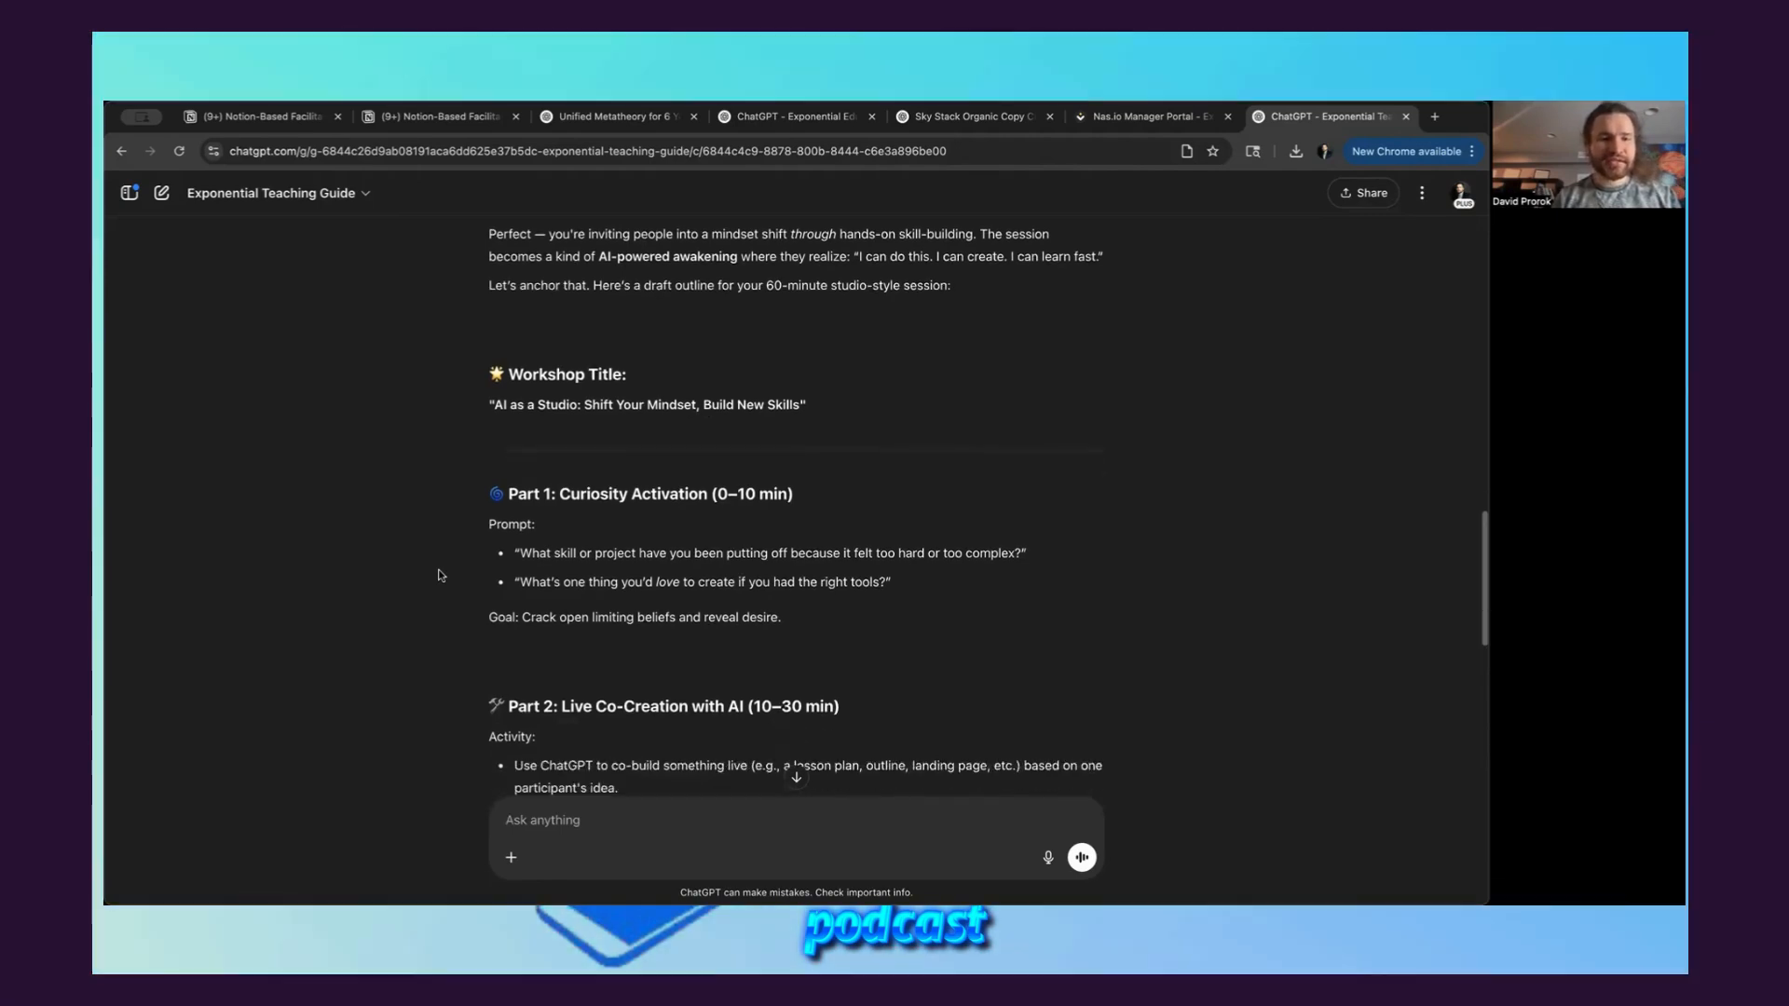
scroll(441, 576, down, 2)
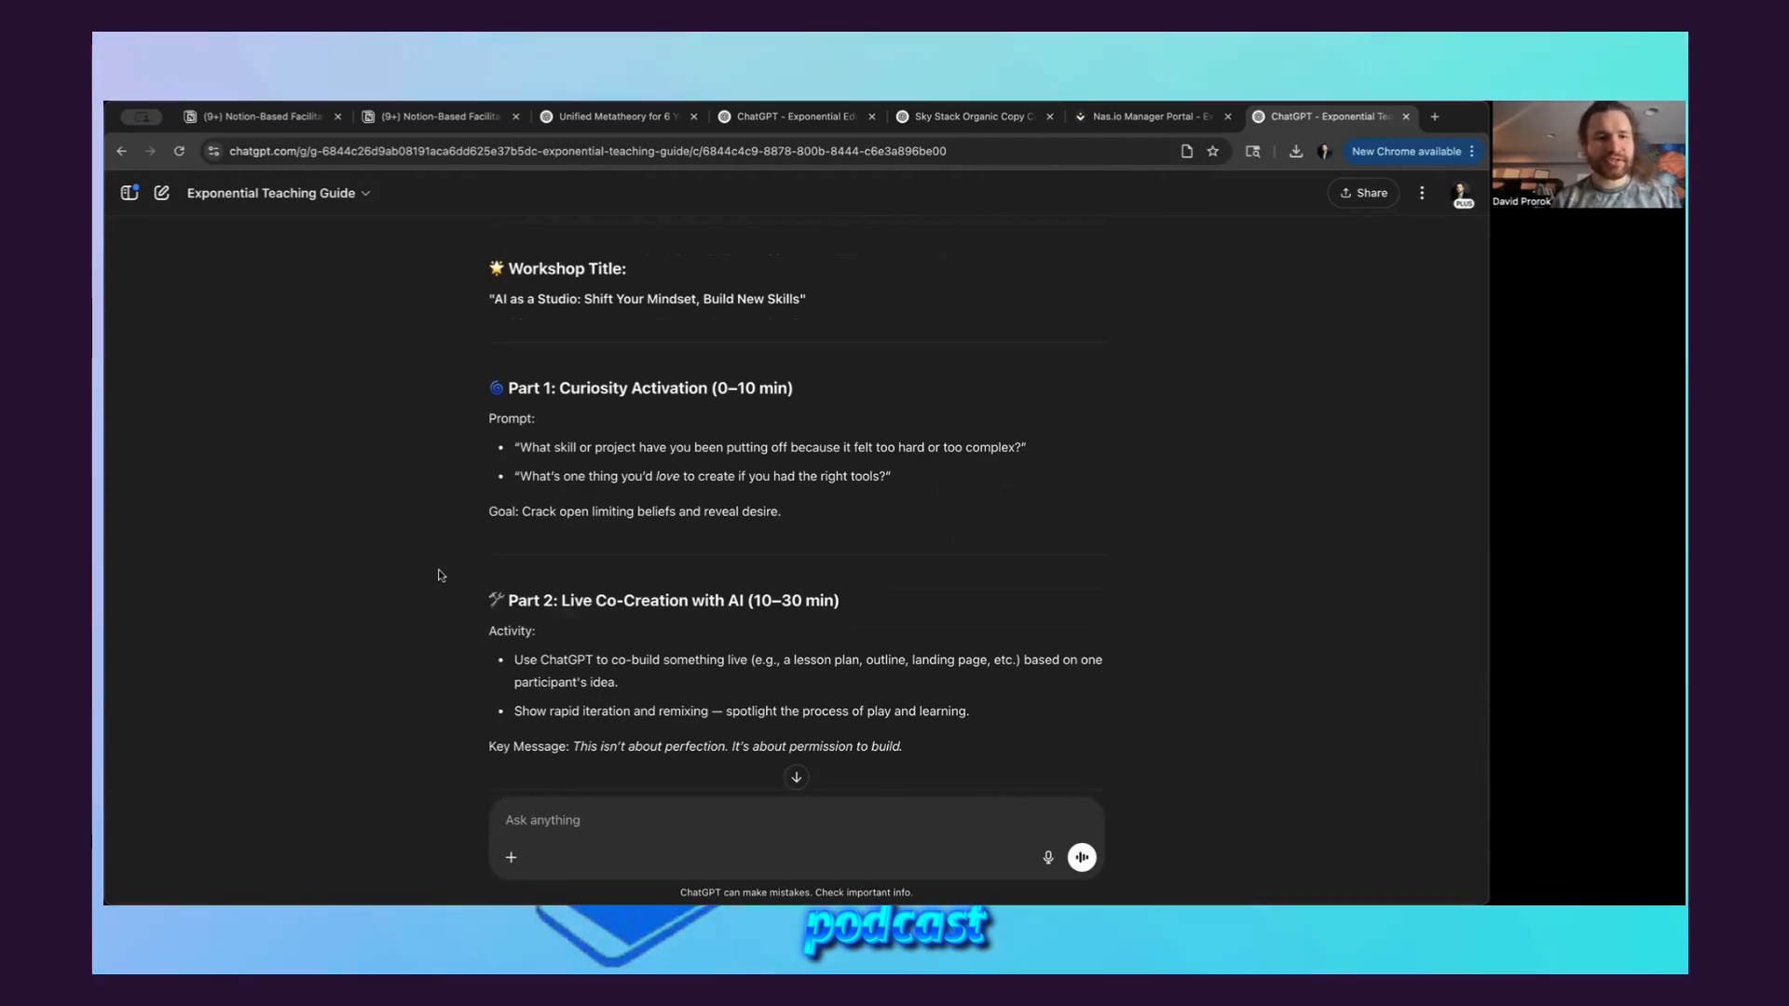
scroll(440, 576, down, 2)
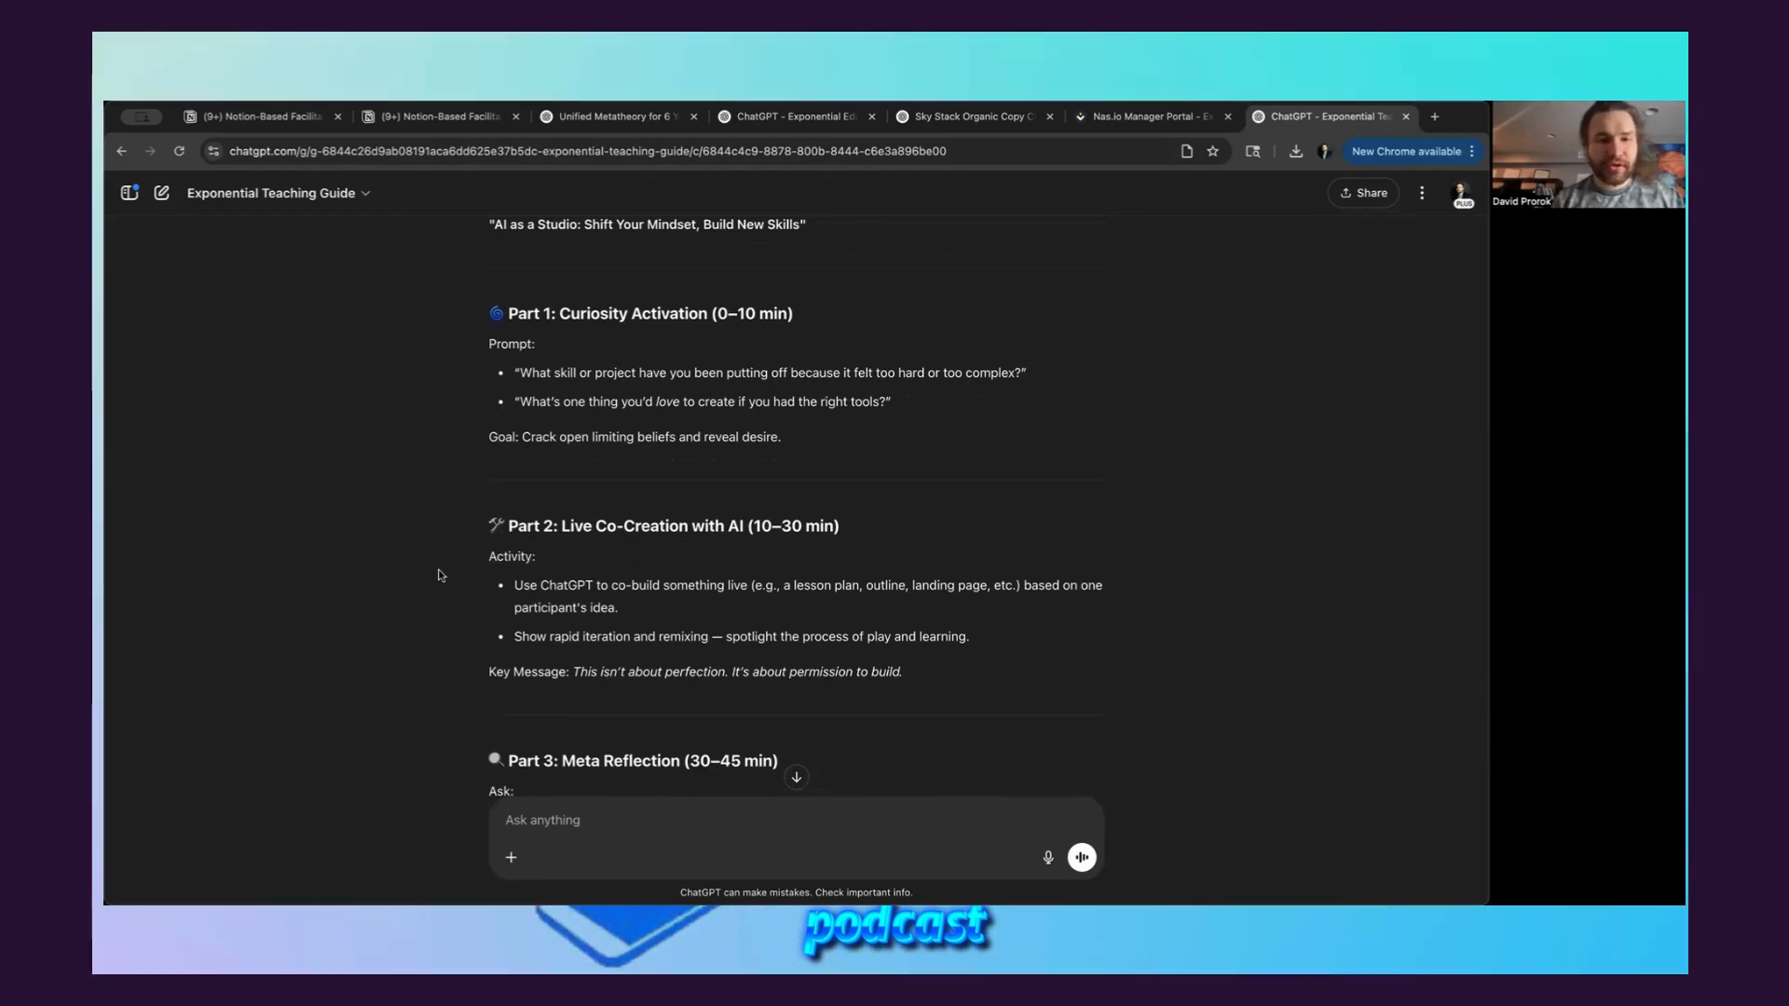
scroll(434, 605, down, 1)
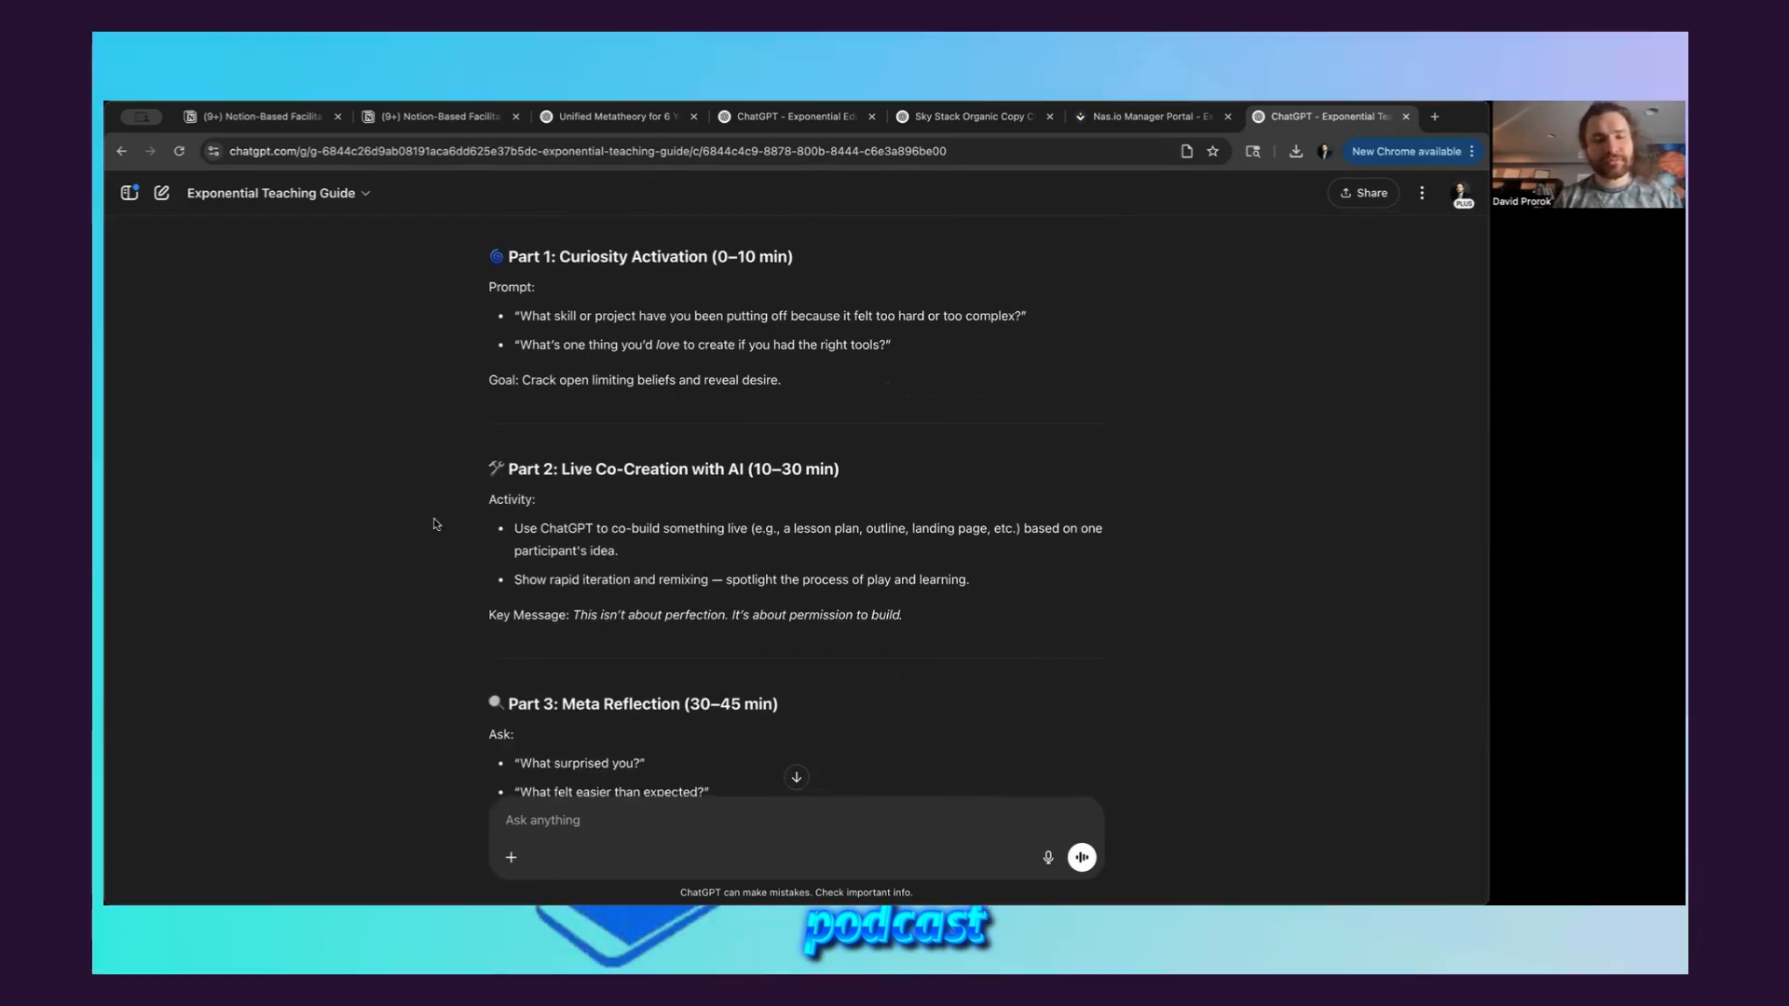
scroll(433, 524, down, 1)
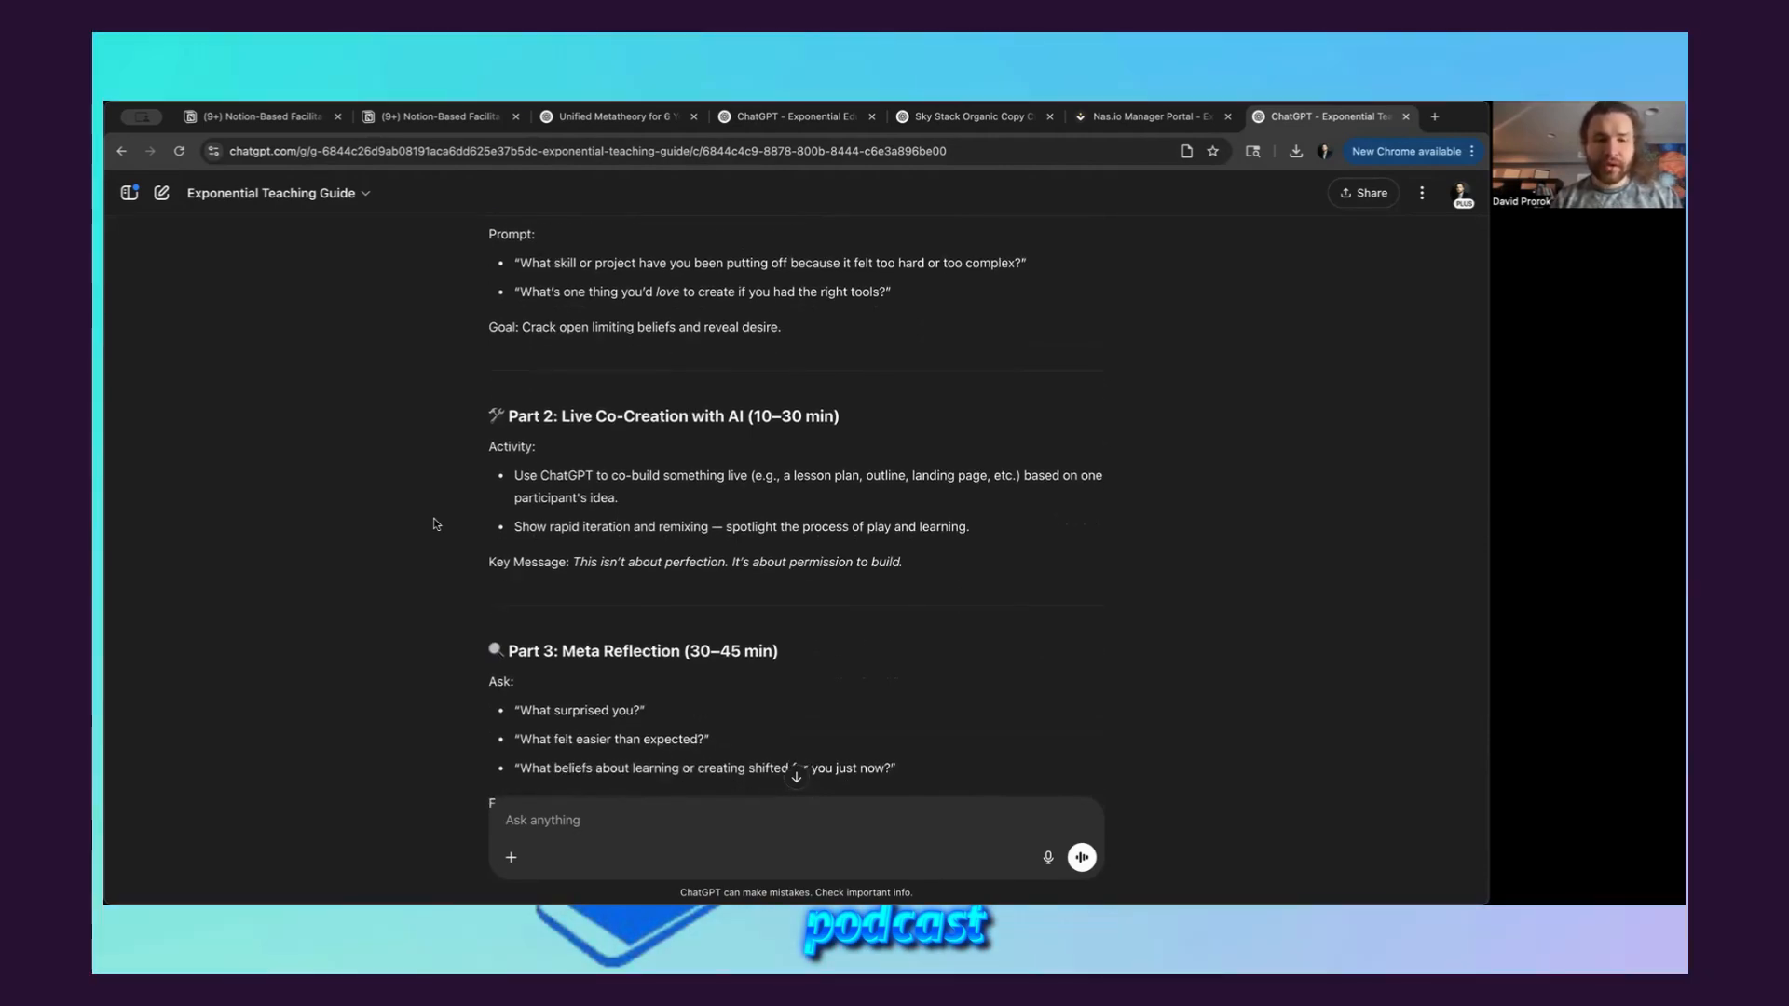
scroll(433, 524, down, 1)
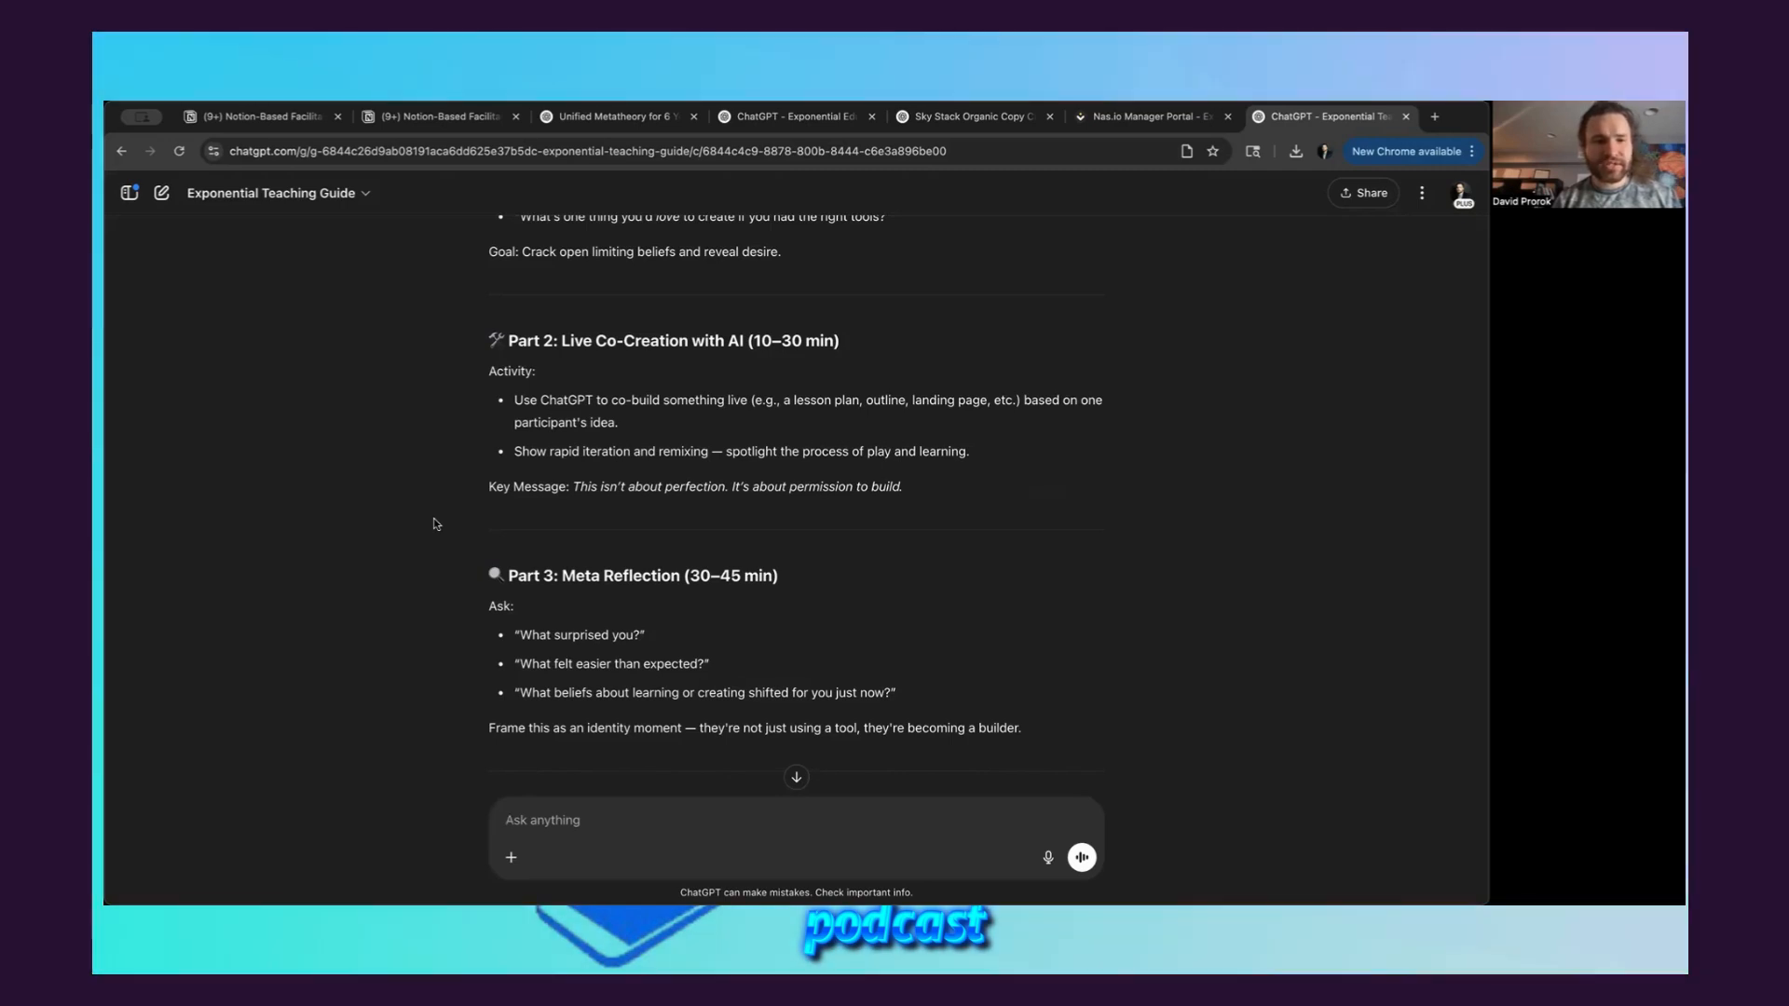
scroll(434, 524, down, 2)
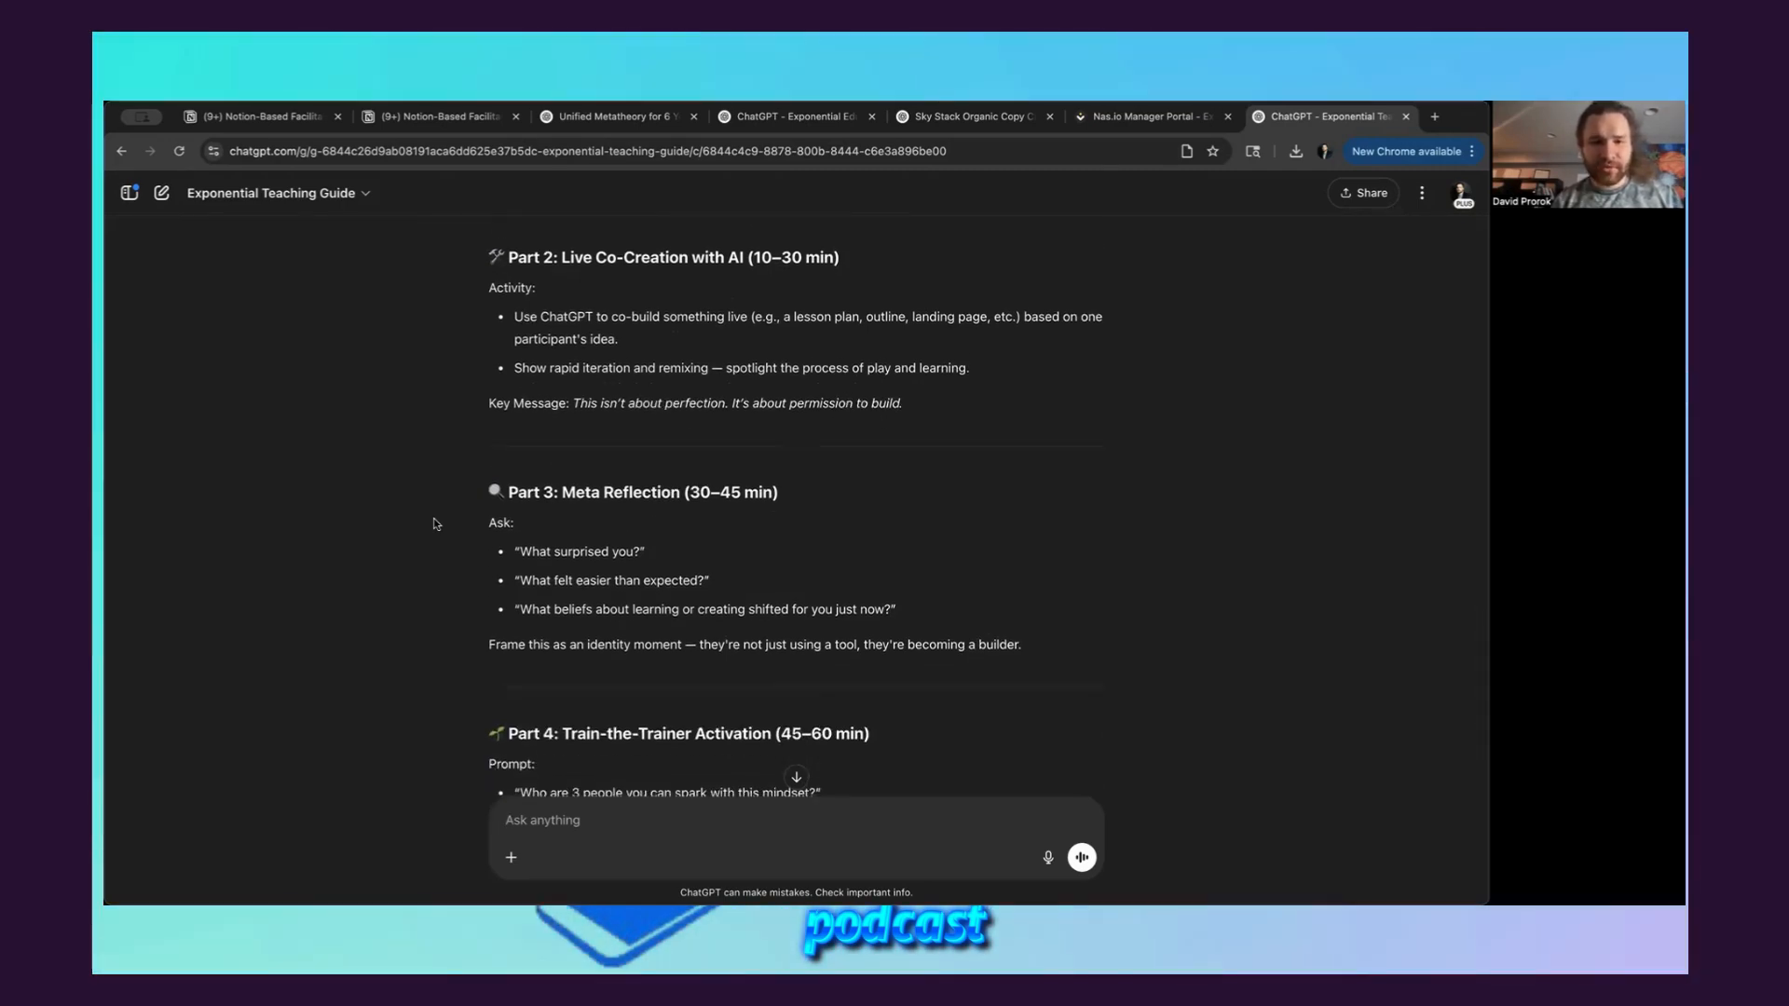
Read the outline to its end and reply "yes" to the closing offer of a slide deck or a quick invite
scroll(433, 523, down, 2)
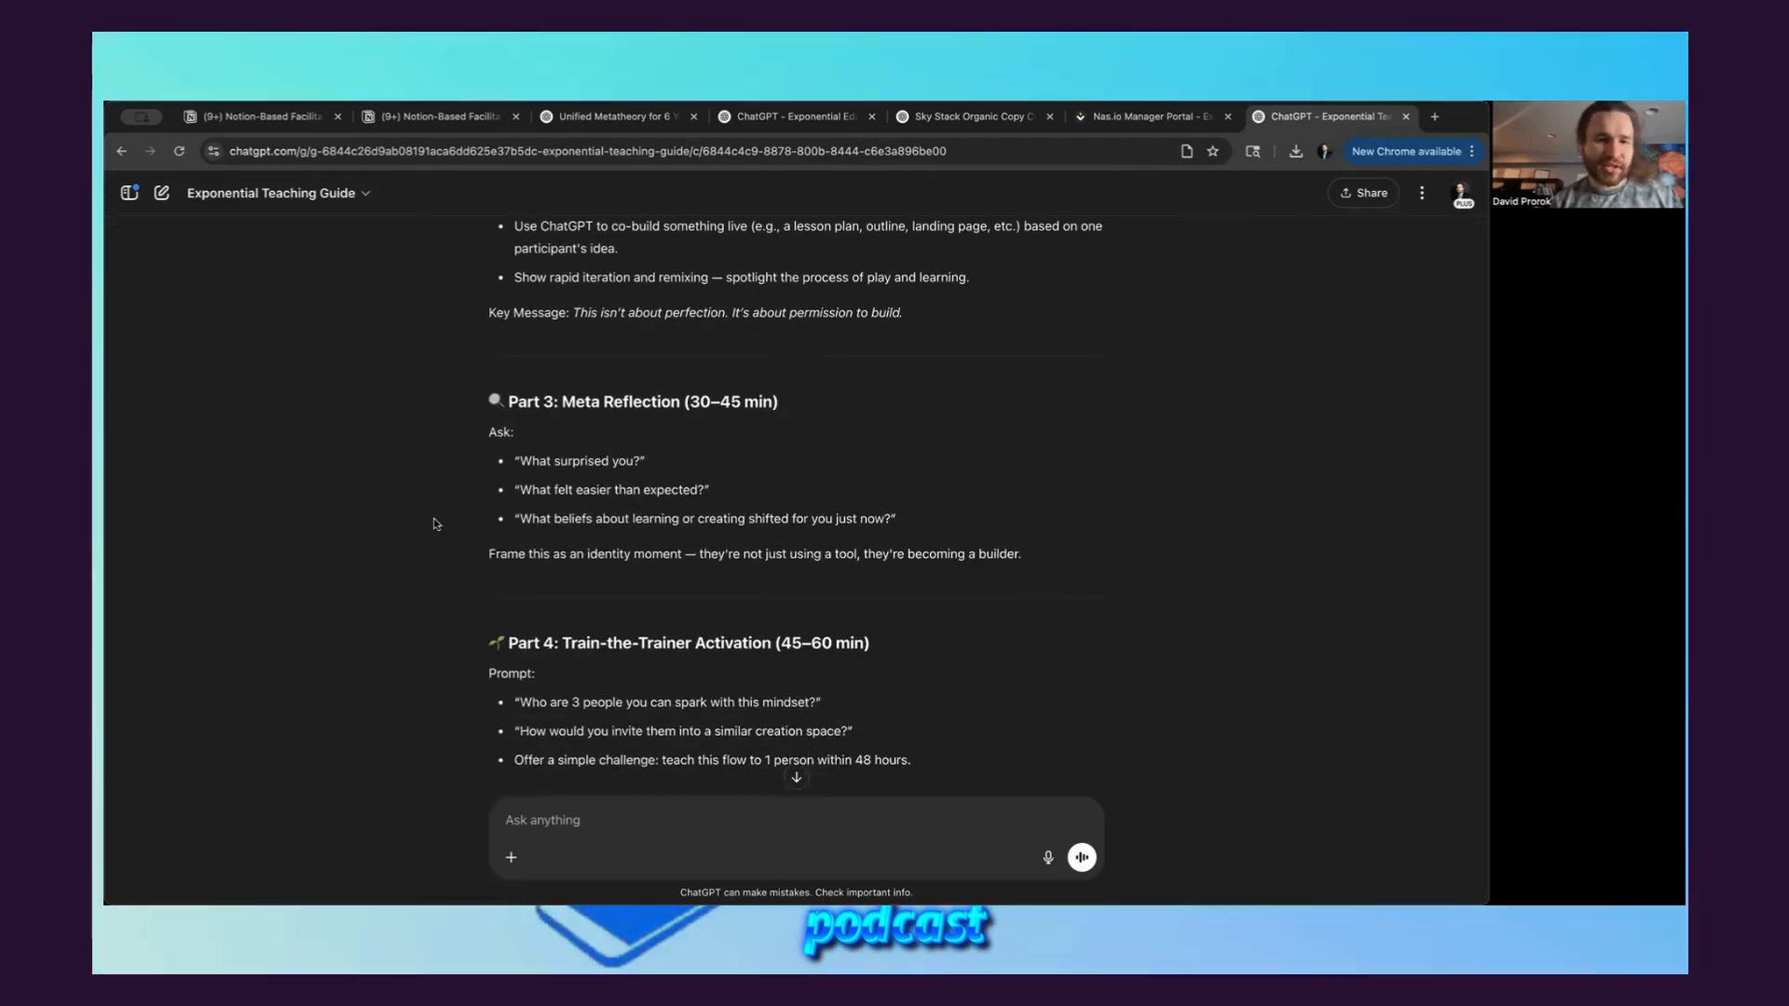
scroll(433, 524, down, 2)
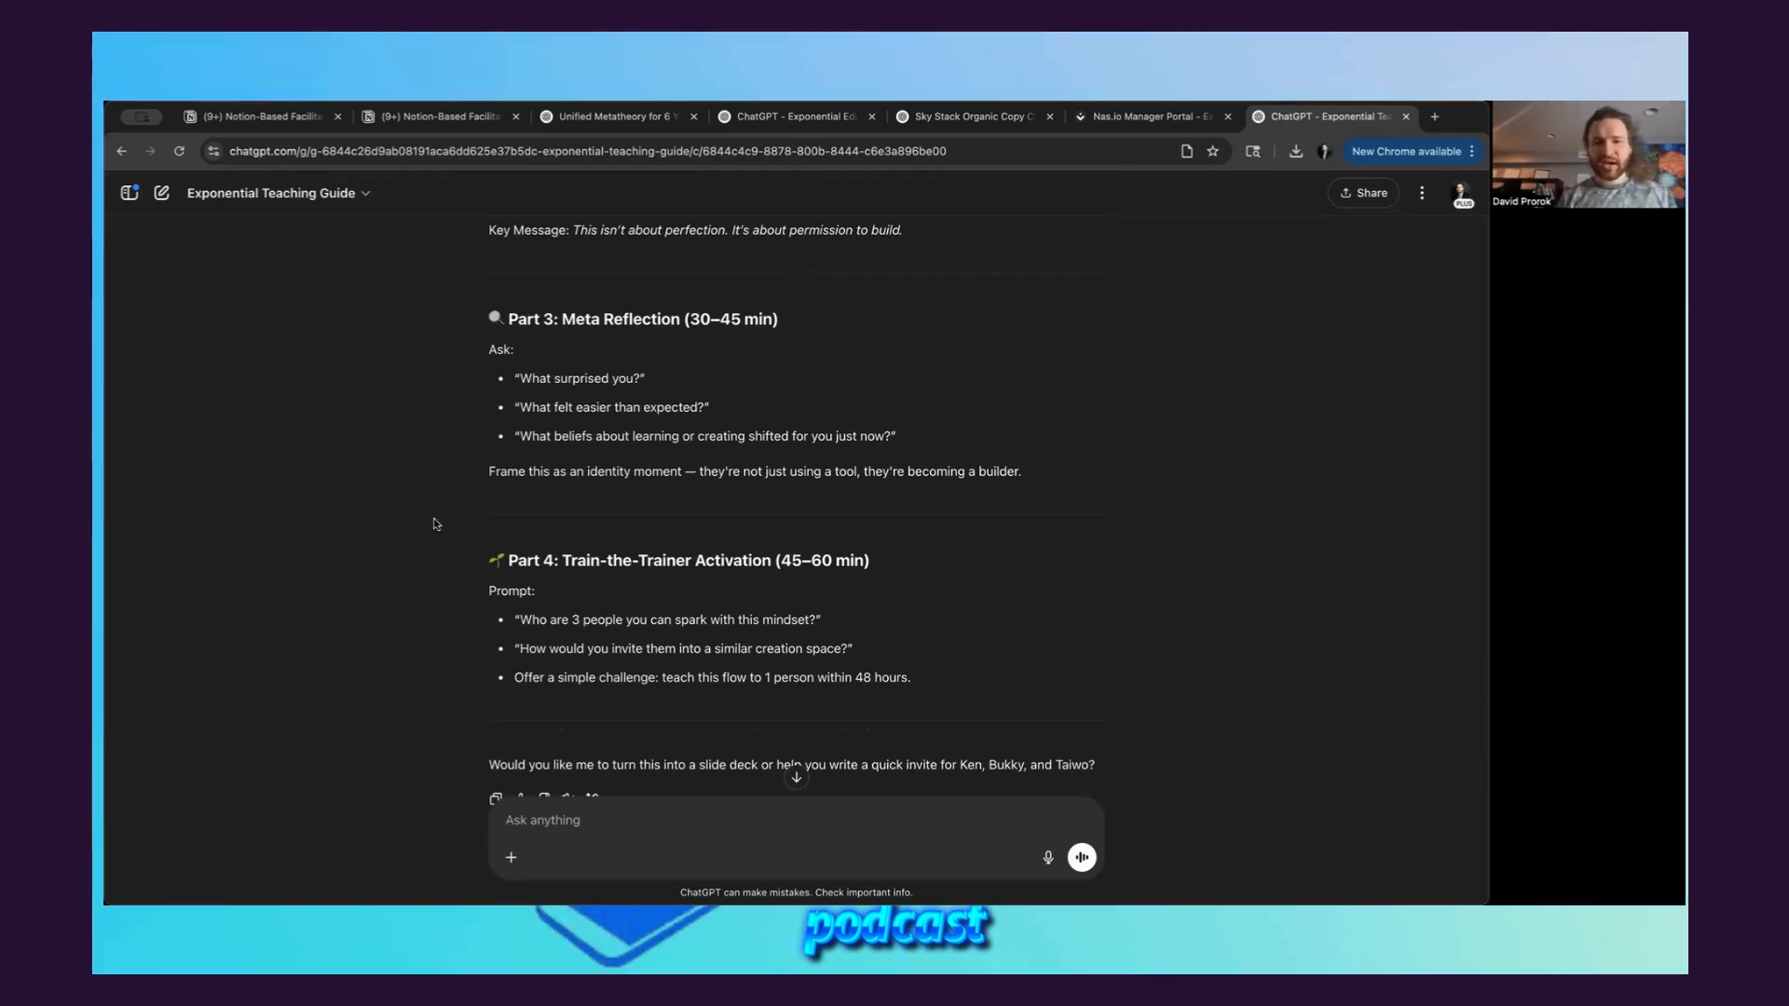
scroll(433, 527, down, 2)
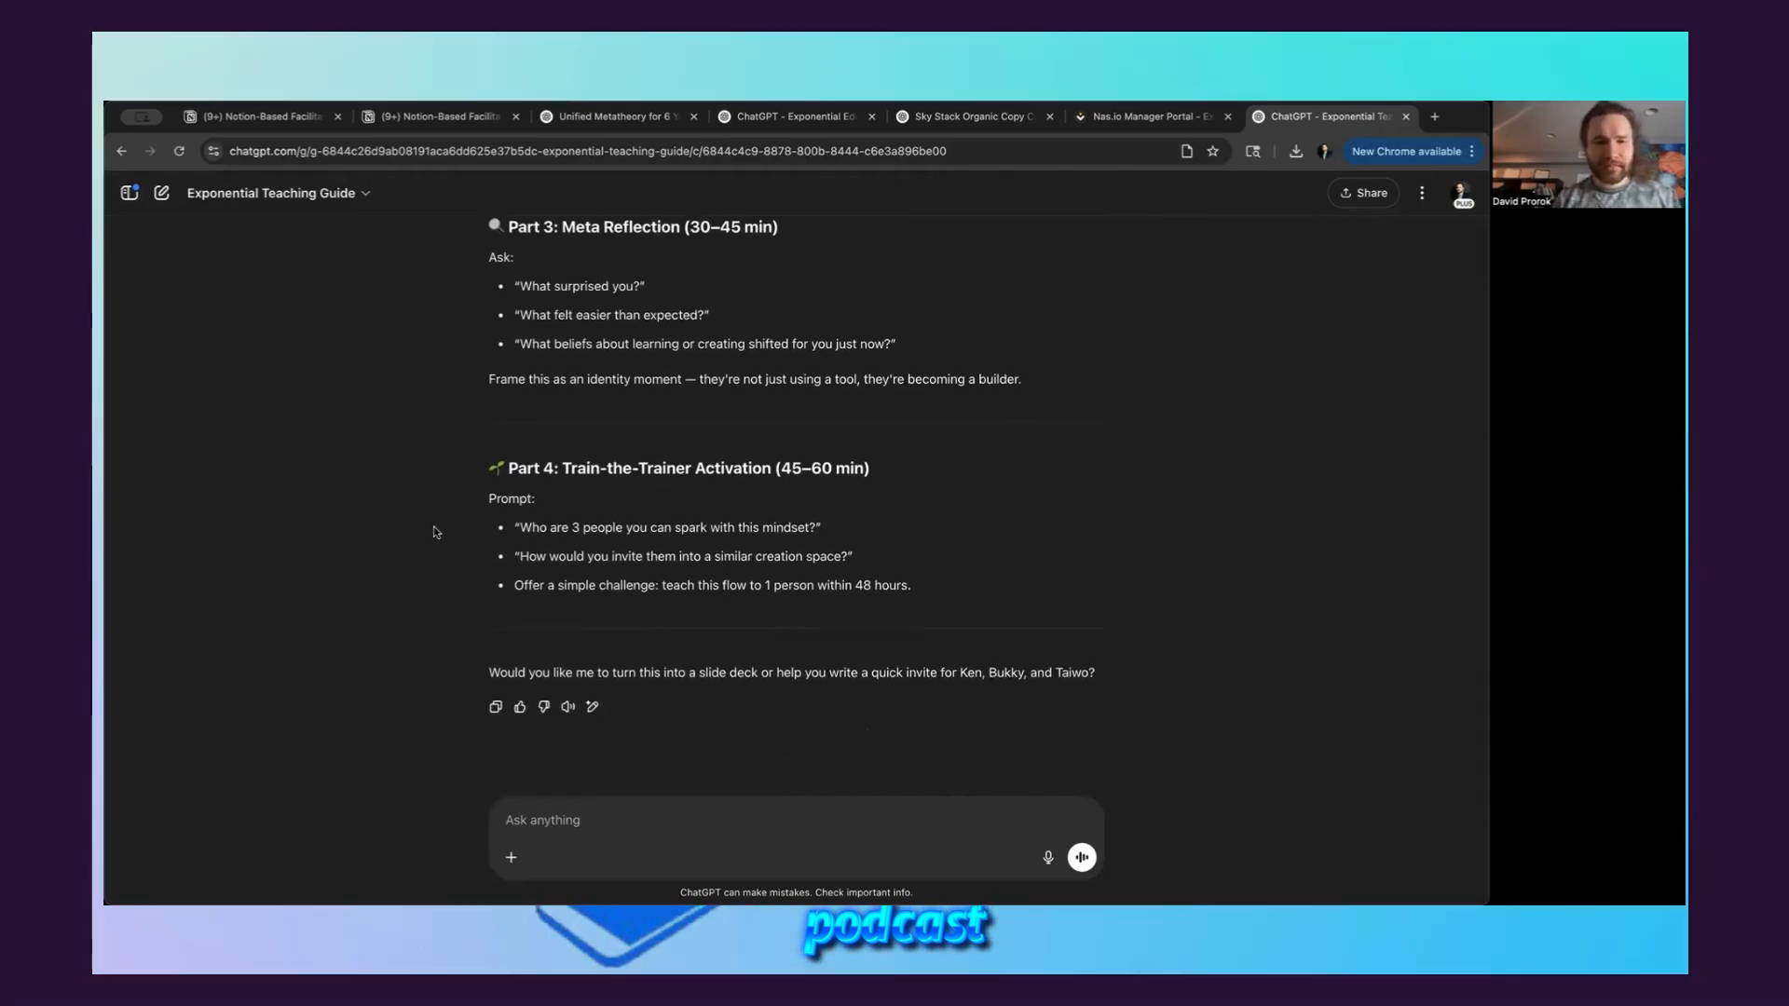
scroll(437, 533, down, 1)
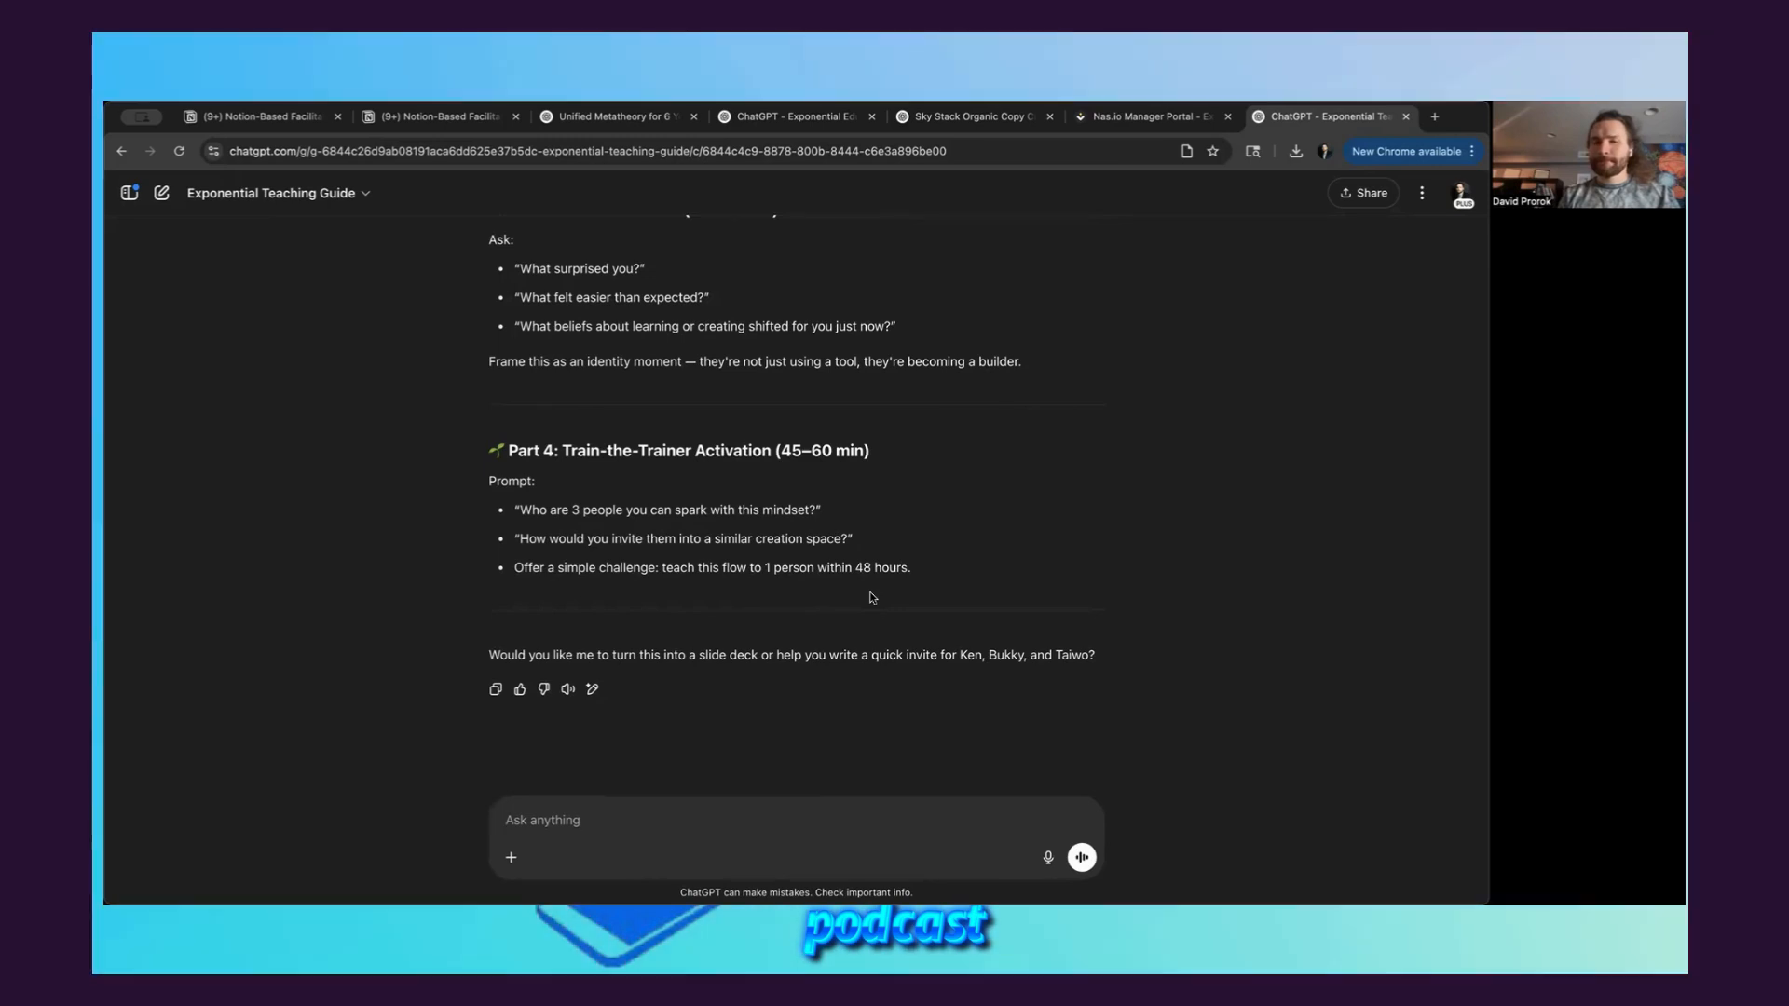
text(yes)
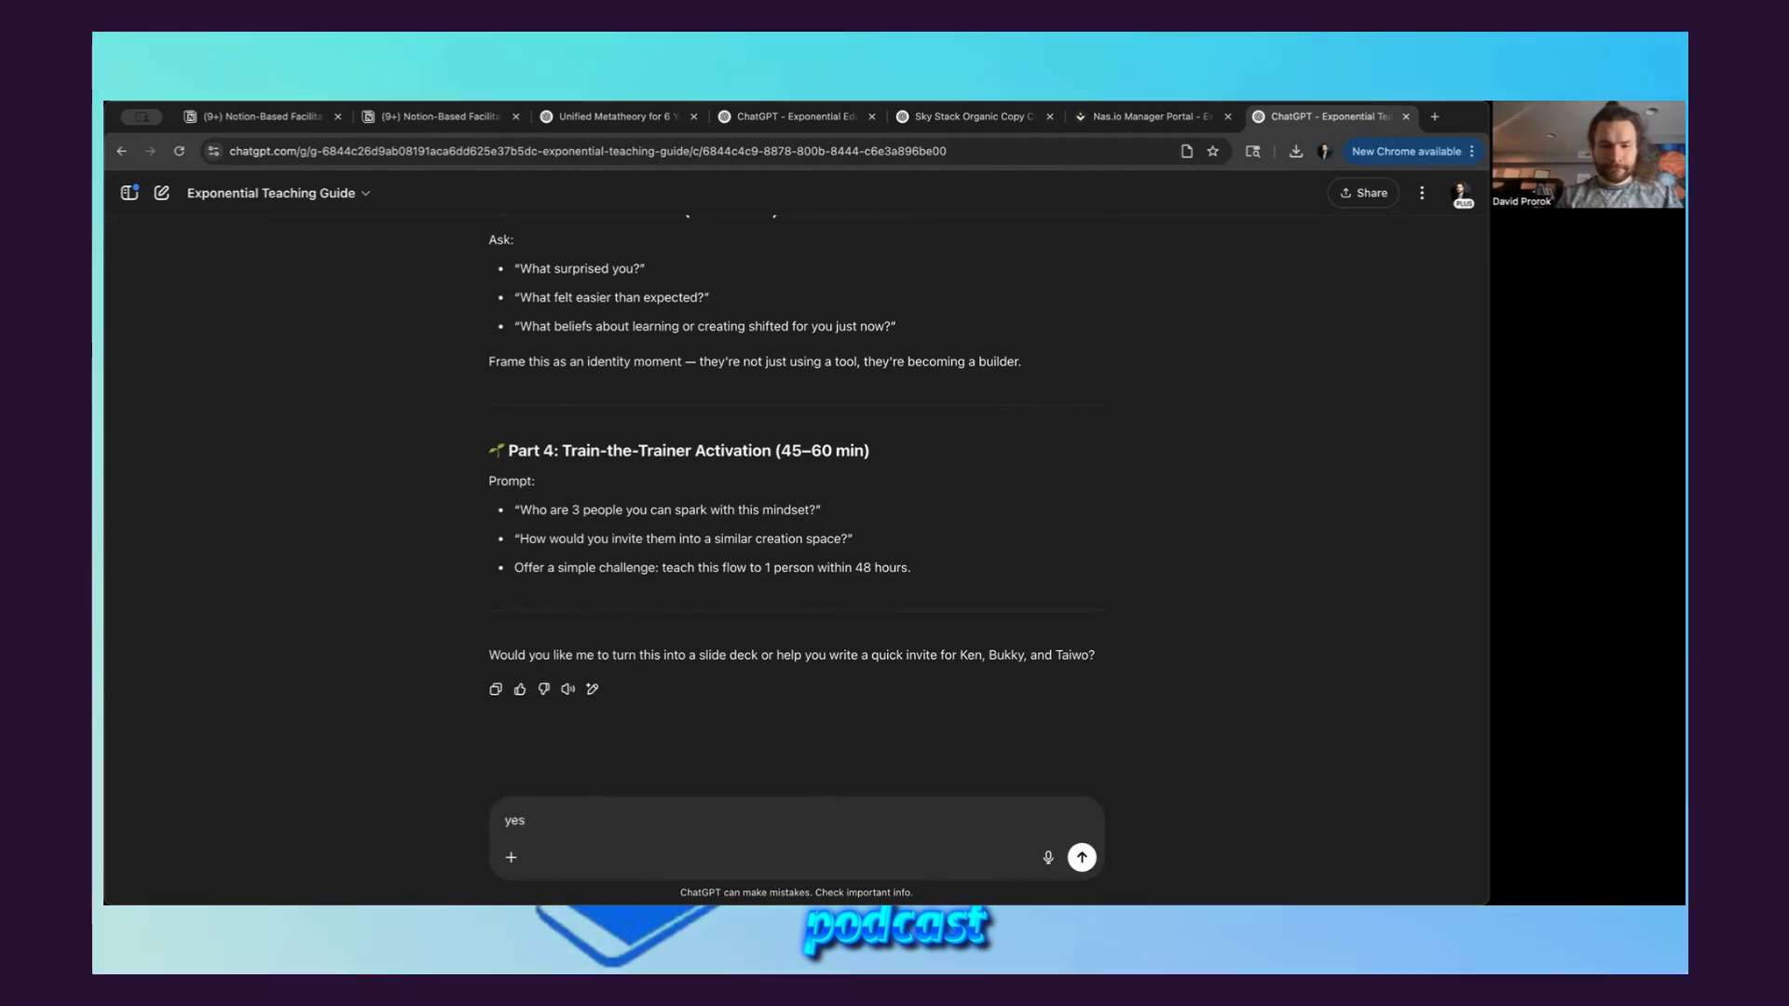
key(Return)
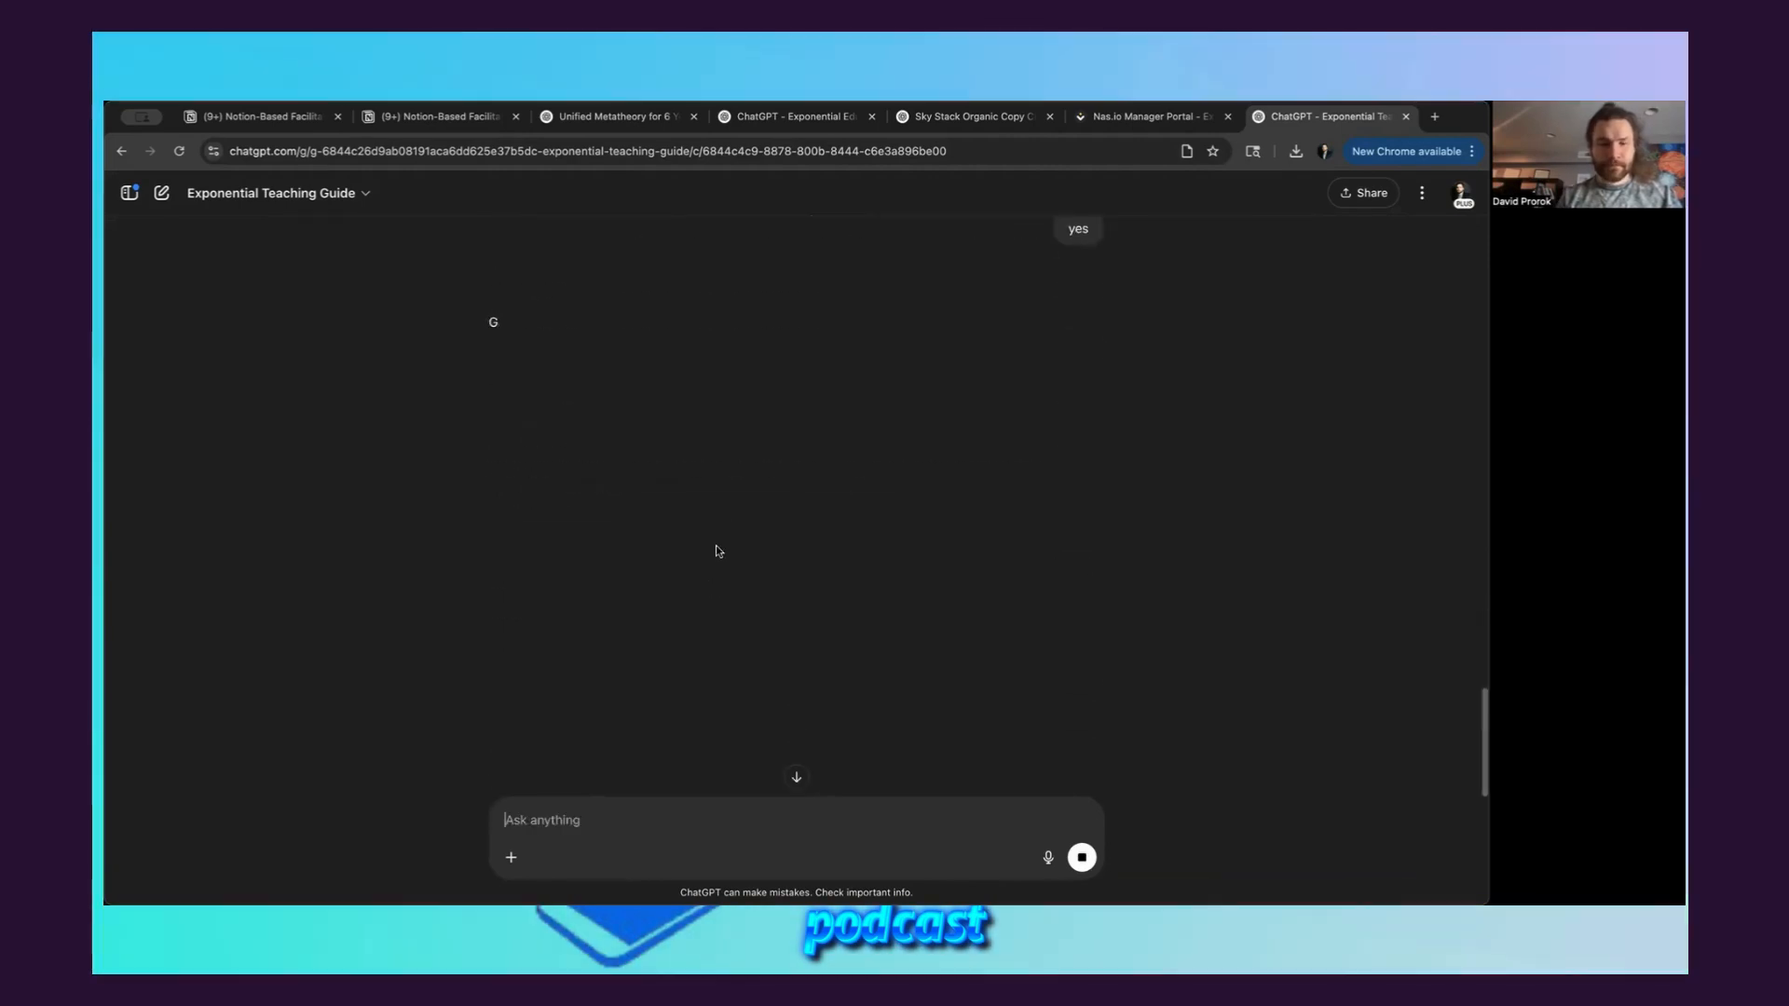